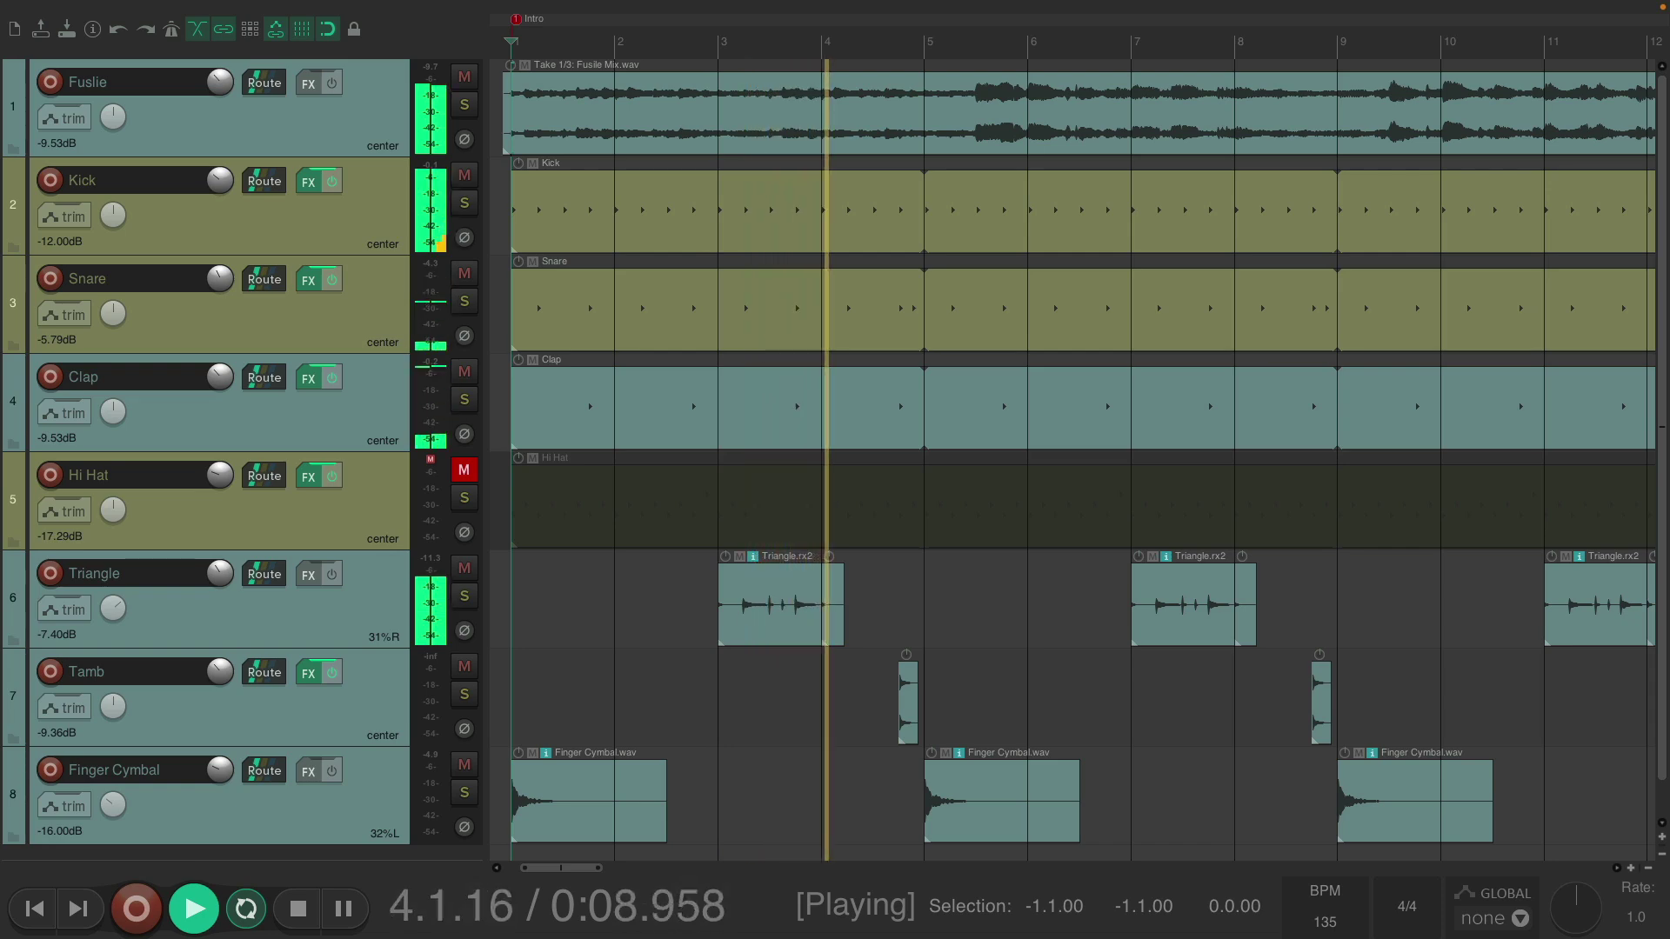
- Add a marker named Verse 1 at the start of bar 5 while the song plays
key("shift+m")
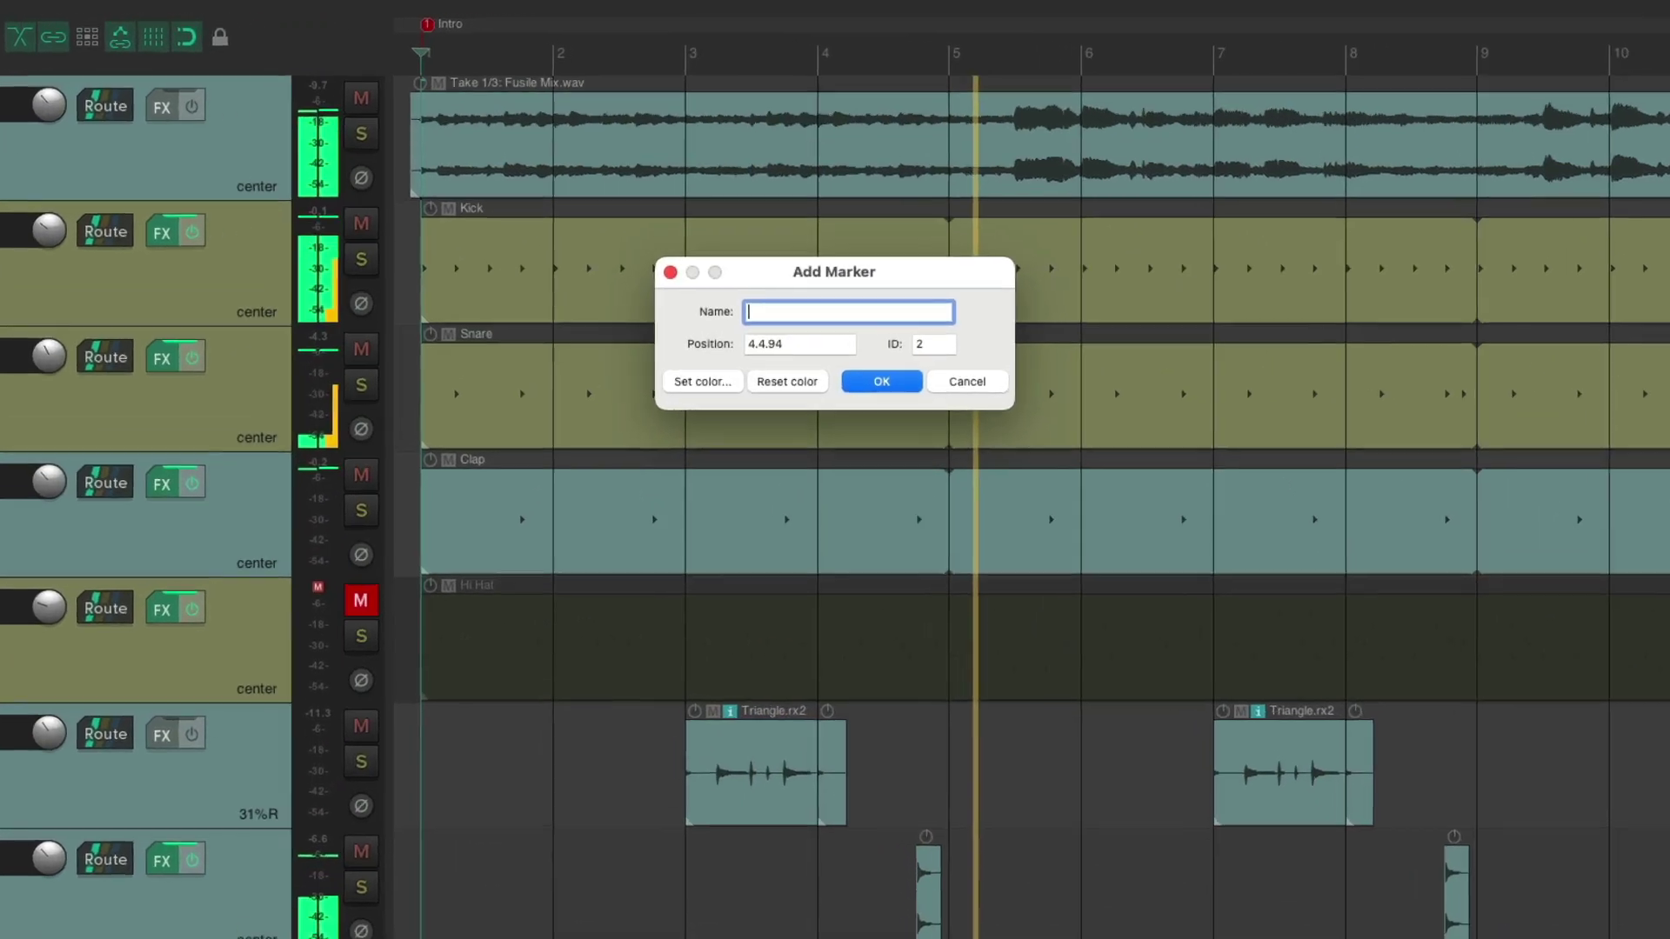
type("Verse 1")
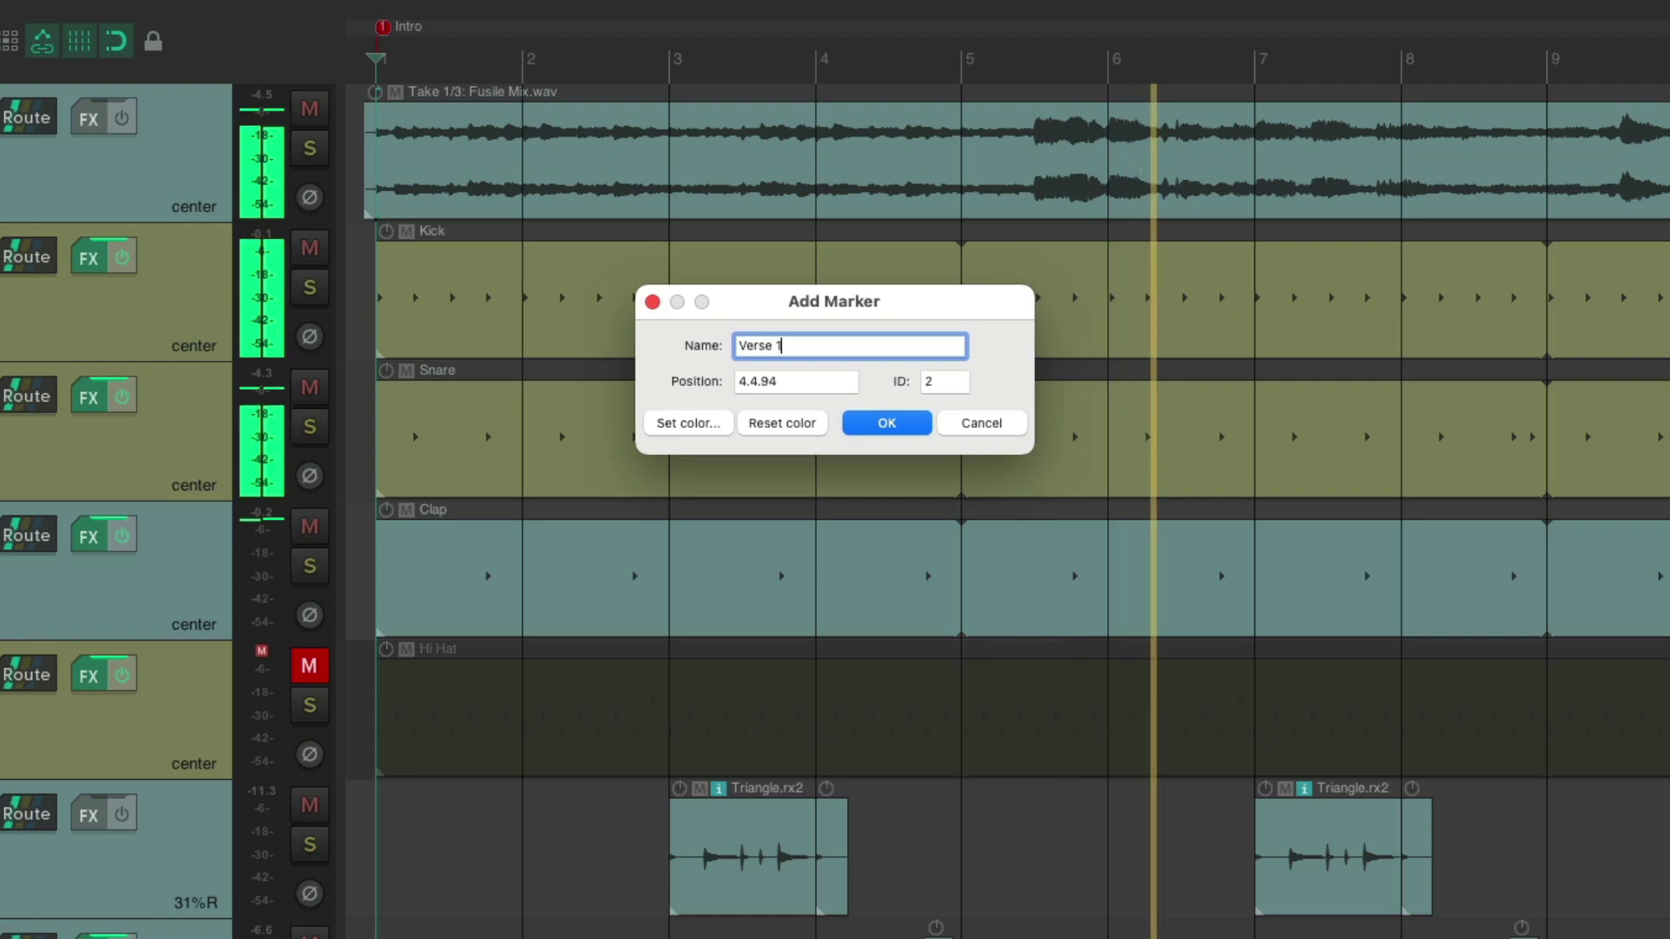
key("Return")
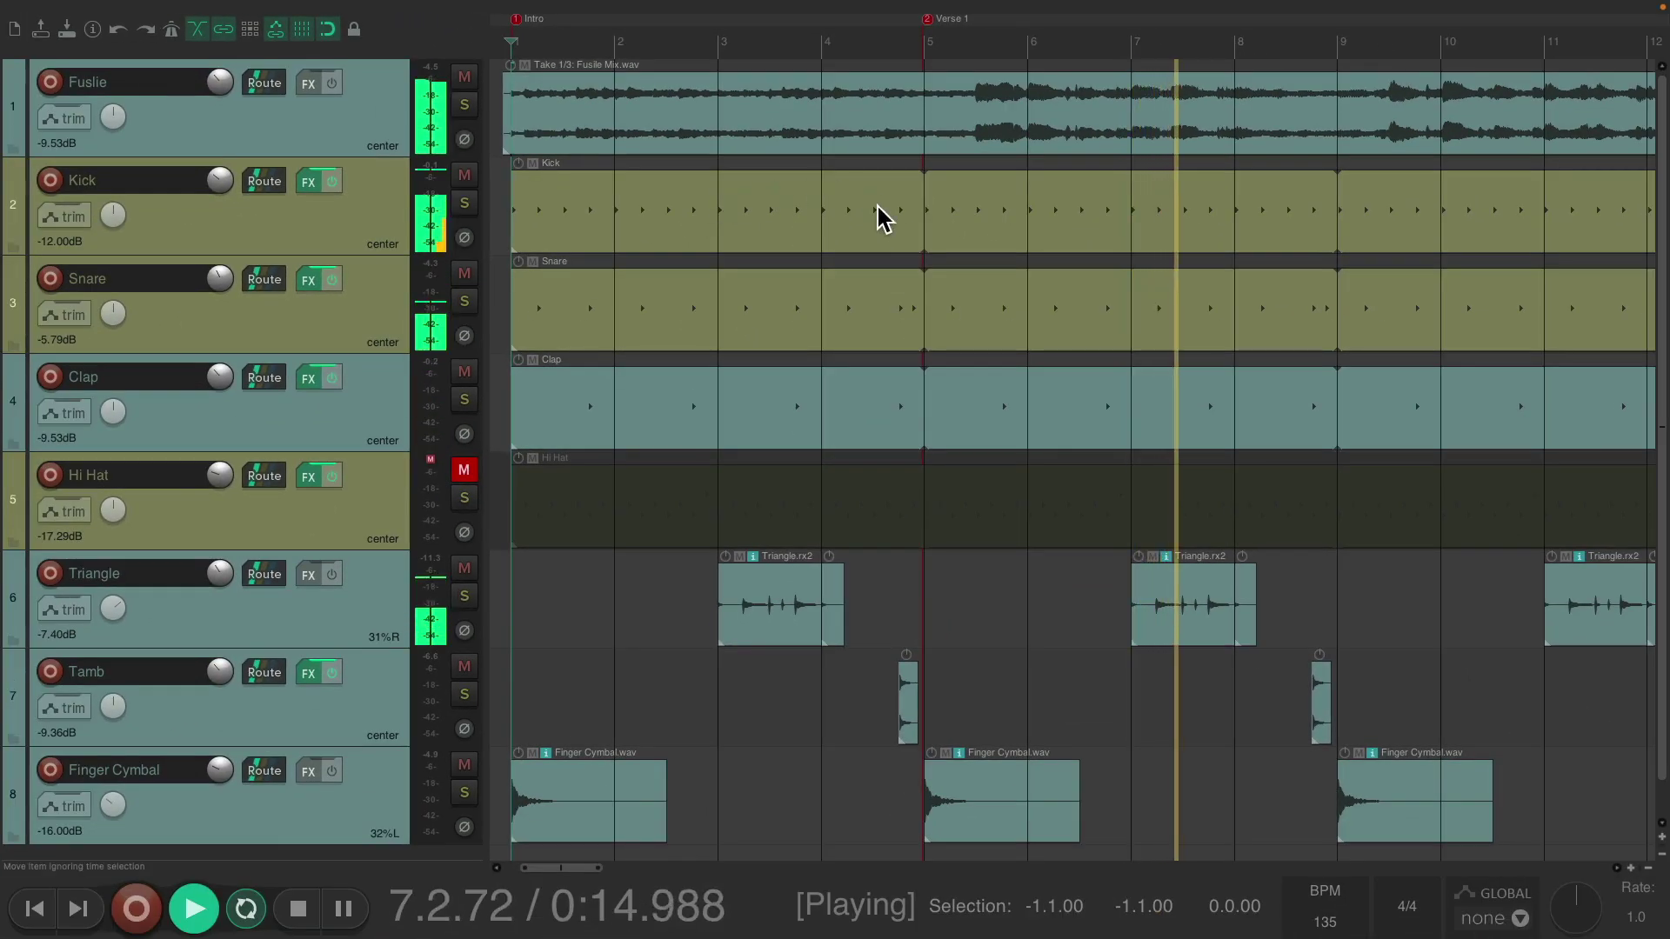
- Add a marker named Verse 1b at the start of bar 13 during playback
scroll(889, 247, "right", 3)
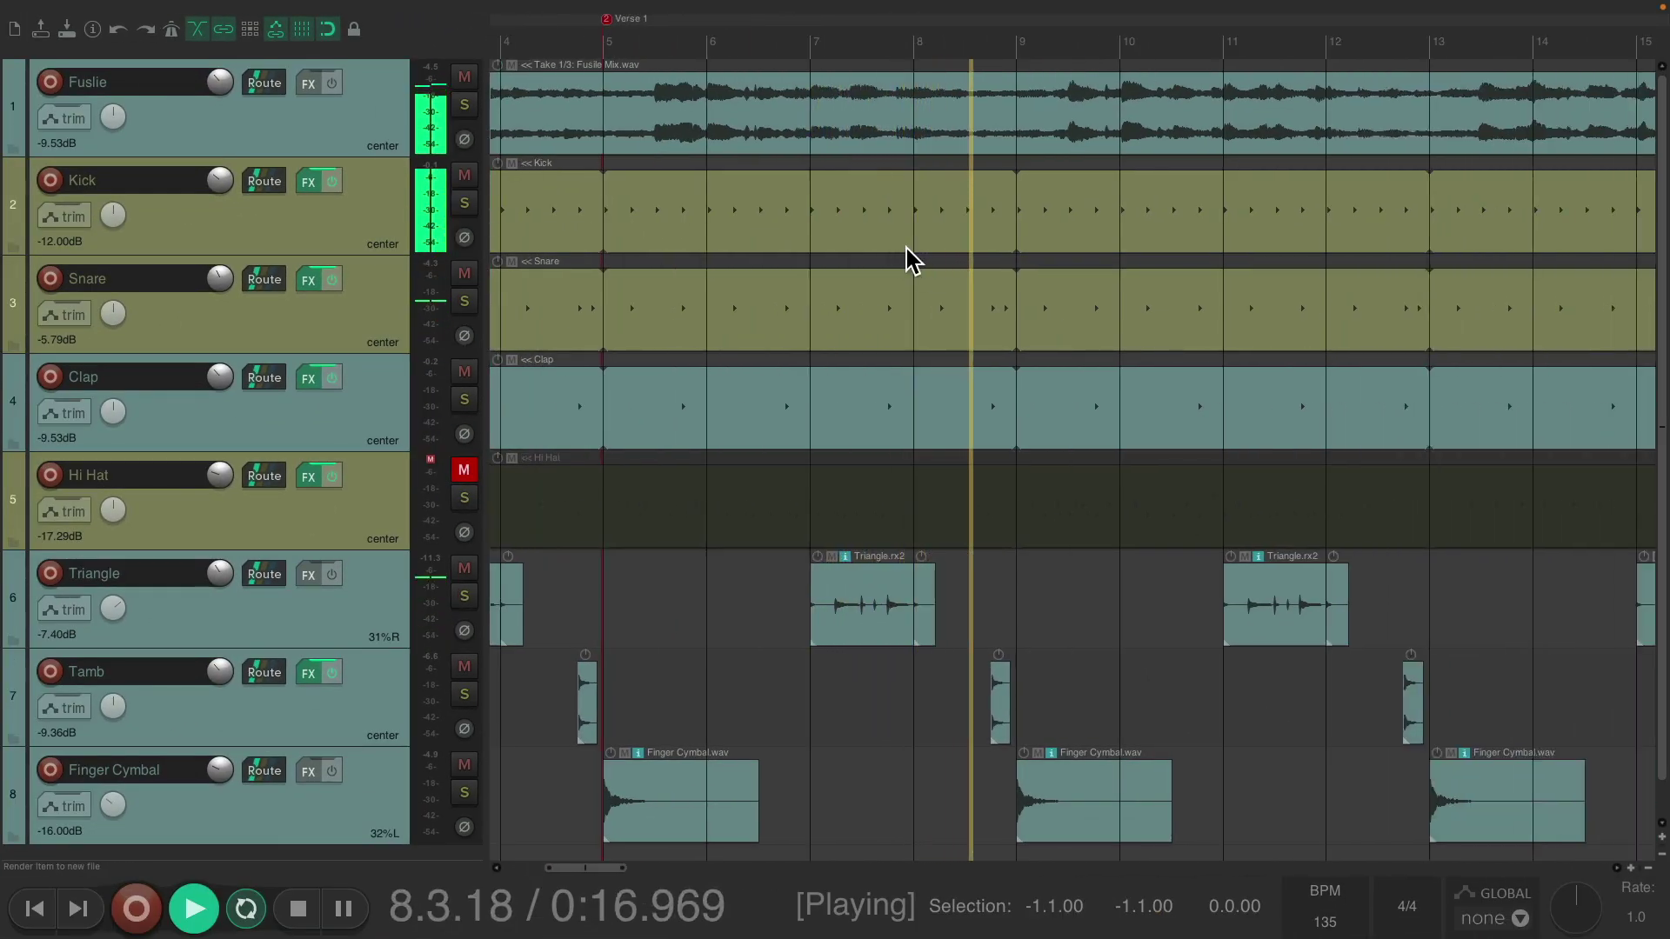
scroll(906, 252, "down", 3)
scroll(907, 253, "down", 1)
scroll(906, 248, "right", 3)
scroll(1008, 269, "up", 5)
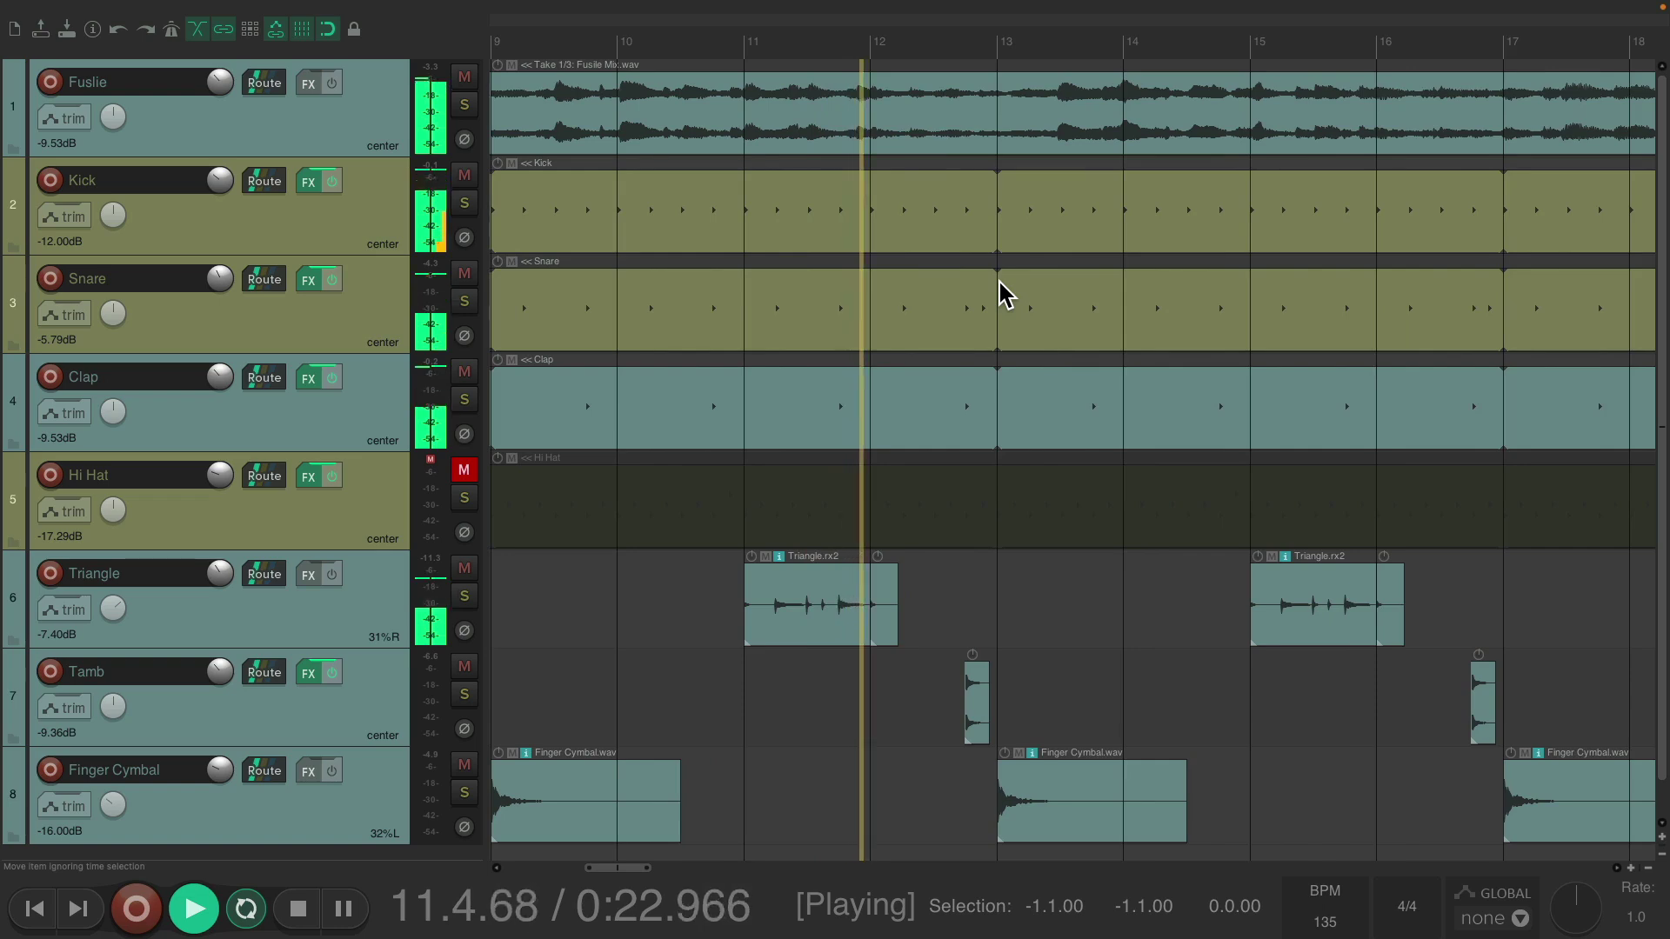
key("shift+m")
type("Verse 1b")
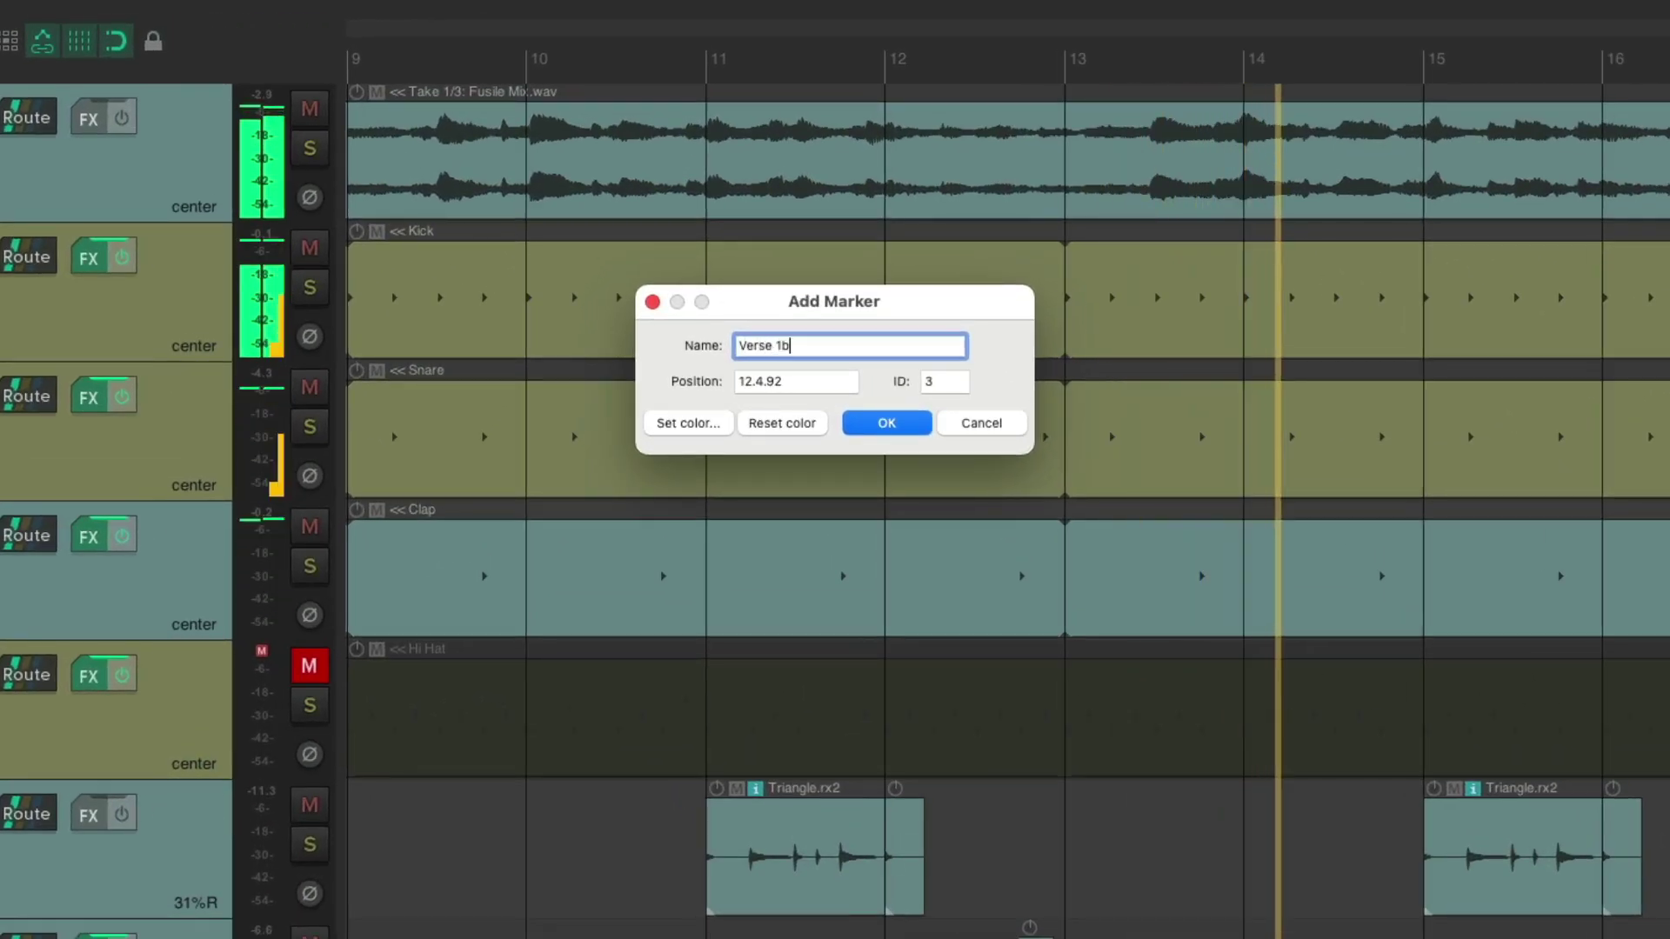
key("Return")
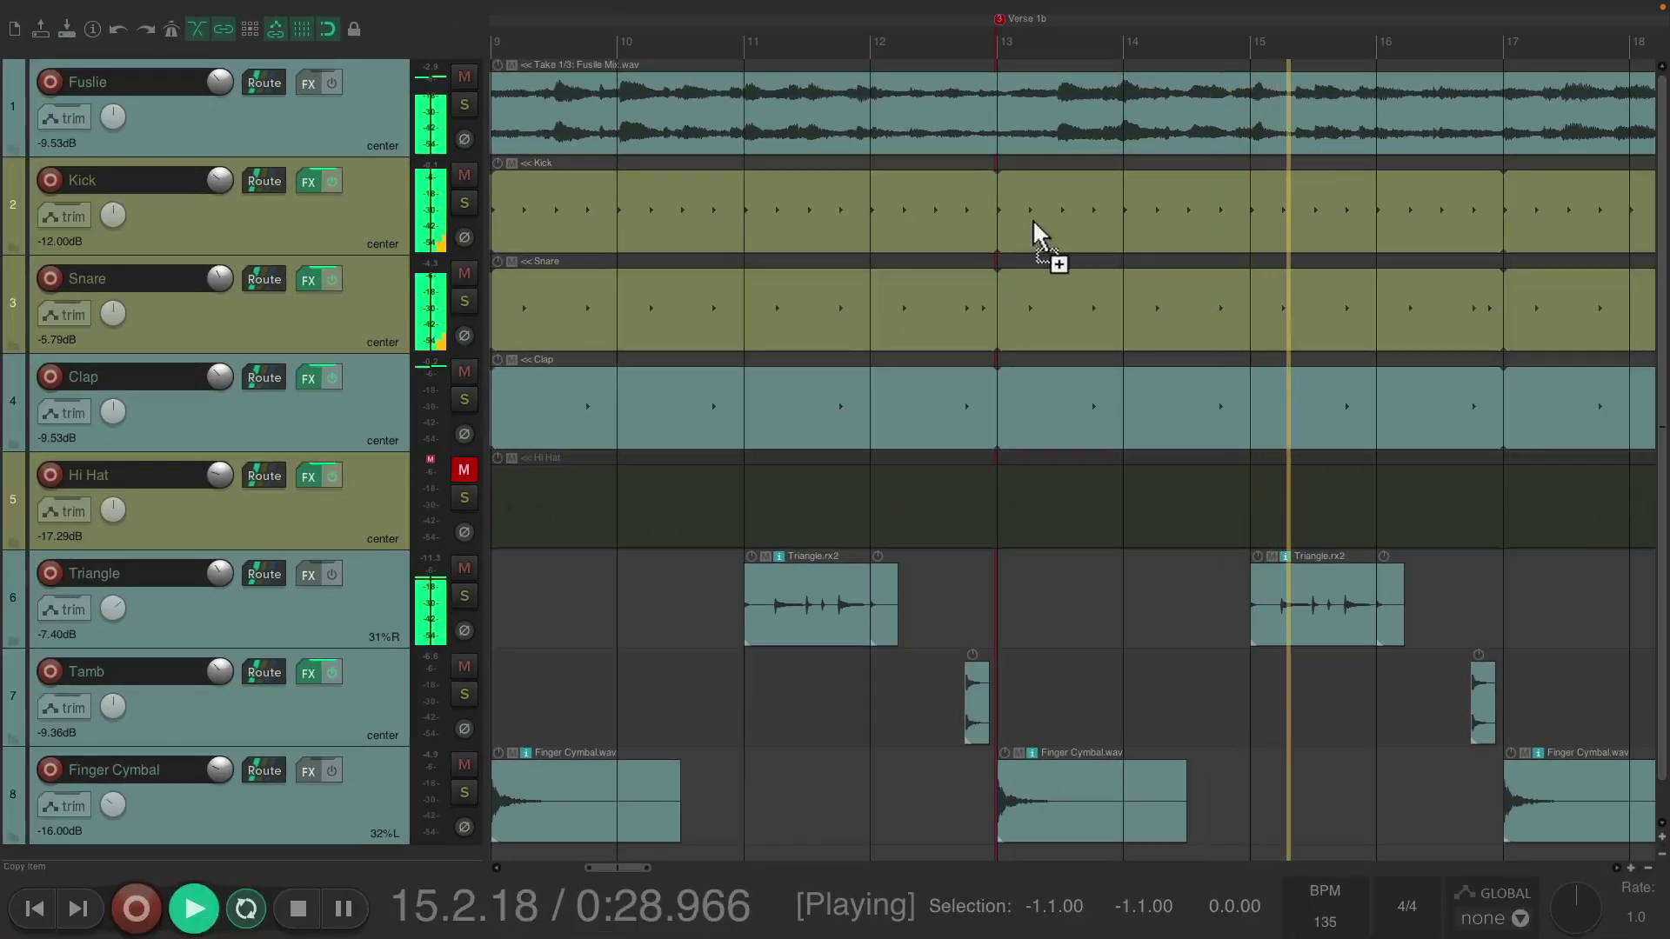
- Add a marker named Pre m1 at the start of bar 21 during playback
scroll(1032, 228, "down", 4)
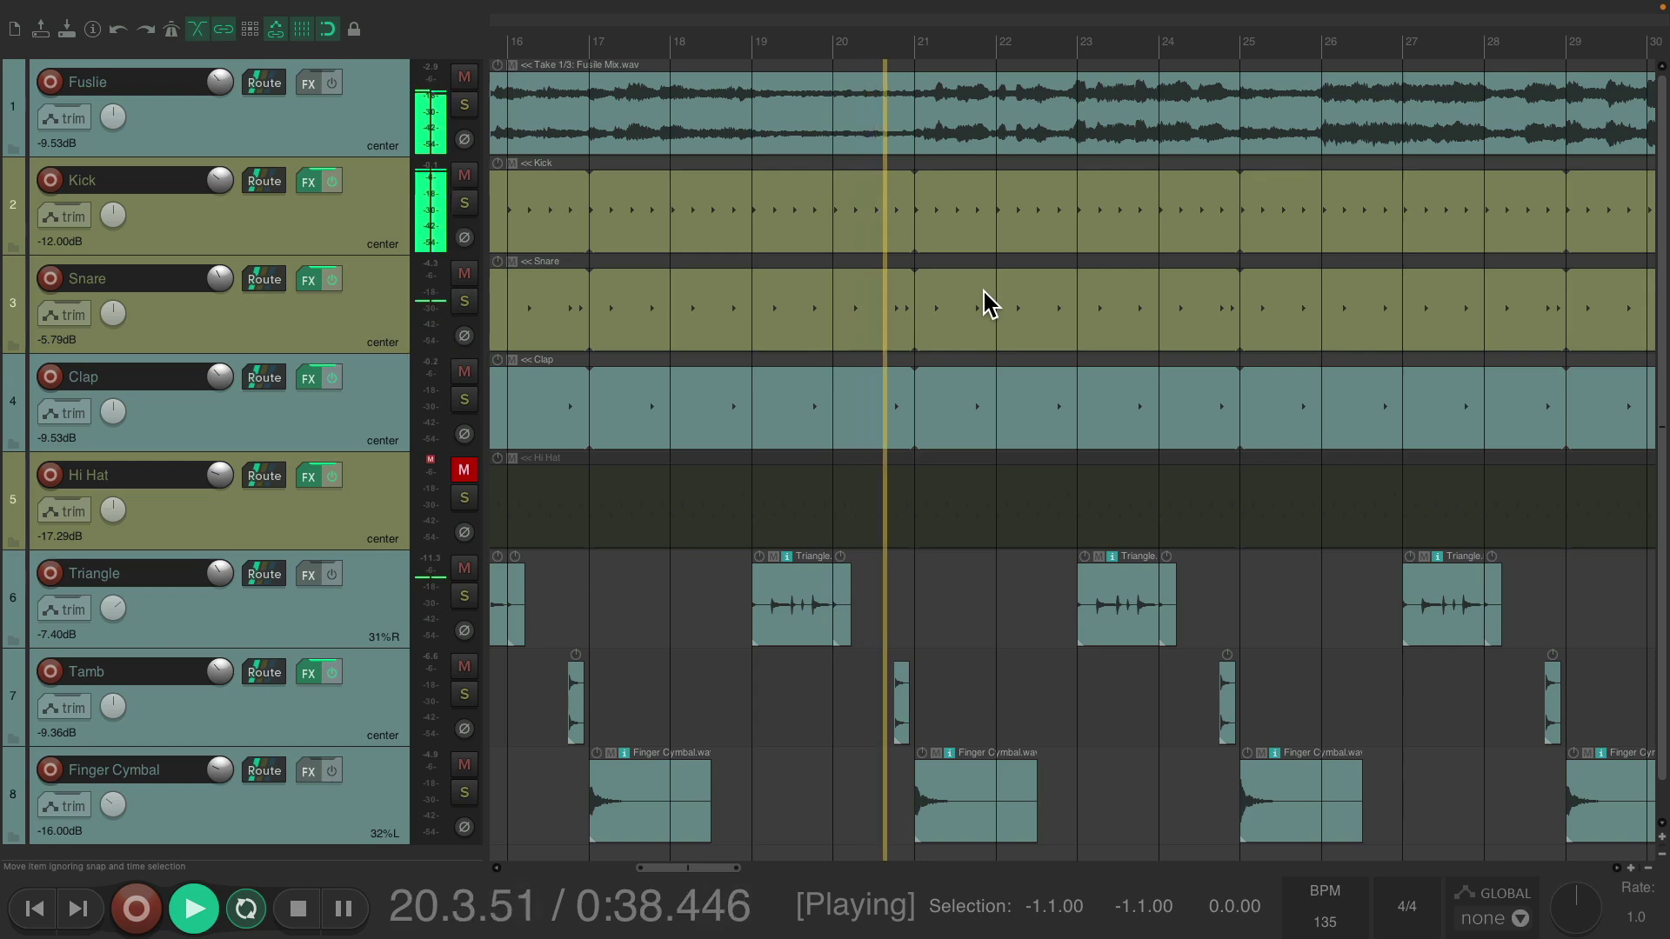
key("shift+m")
type("Pre m1")
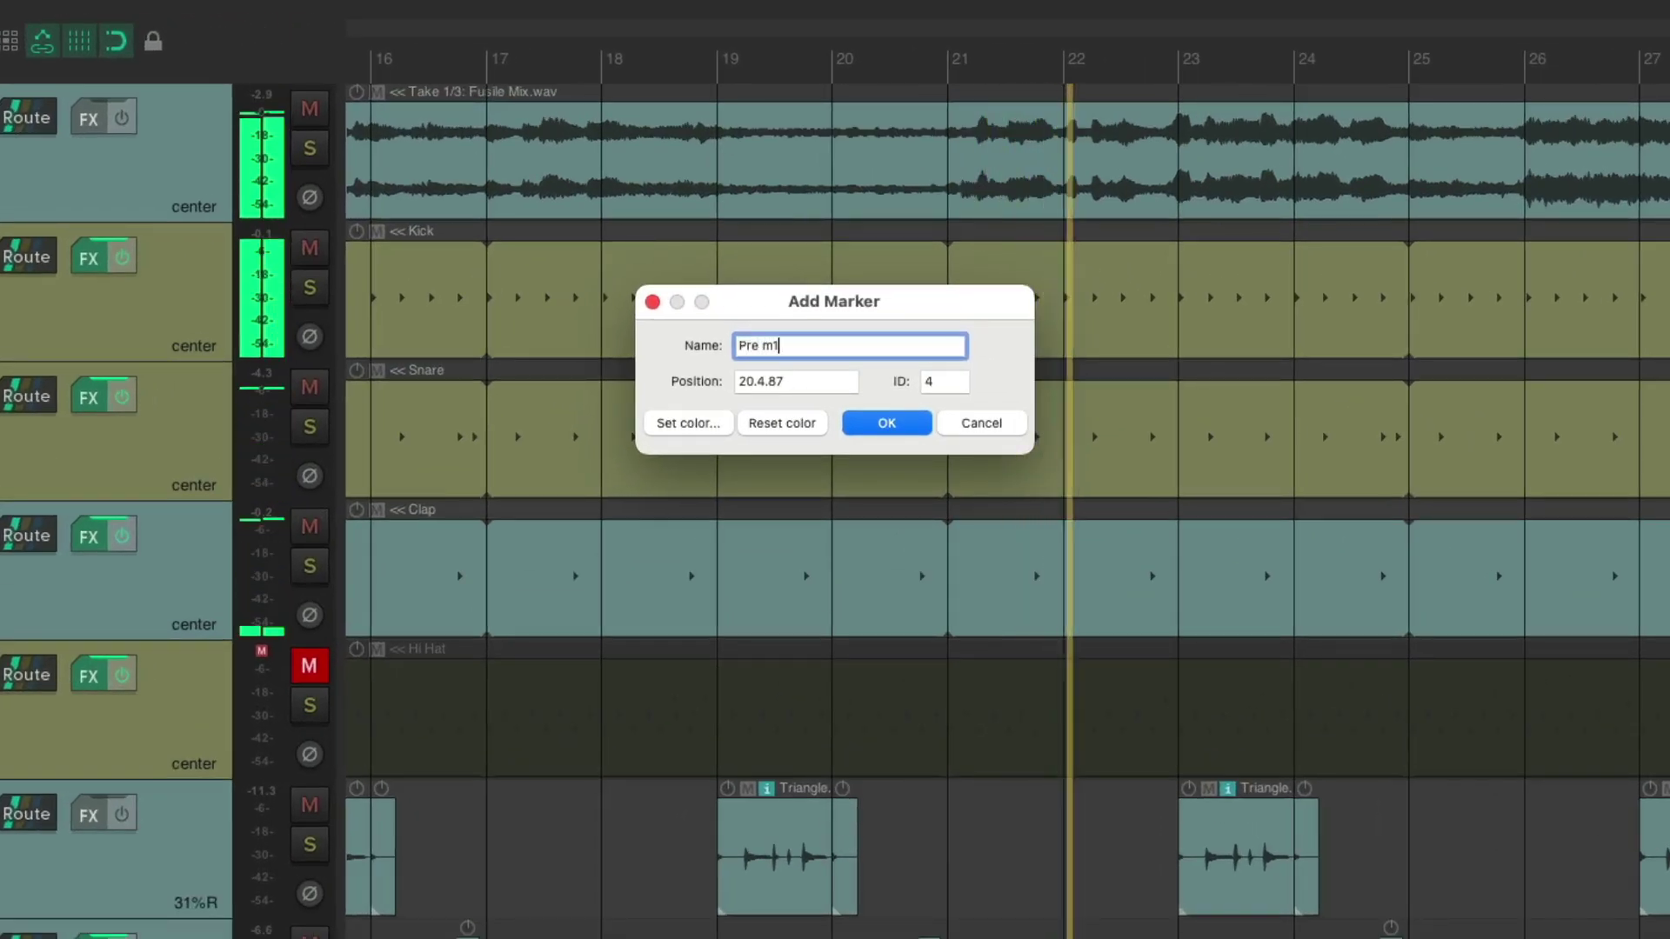
key("Return")
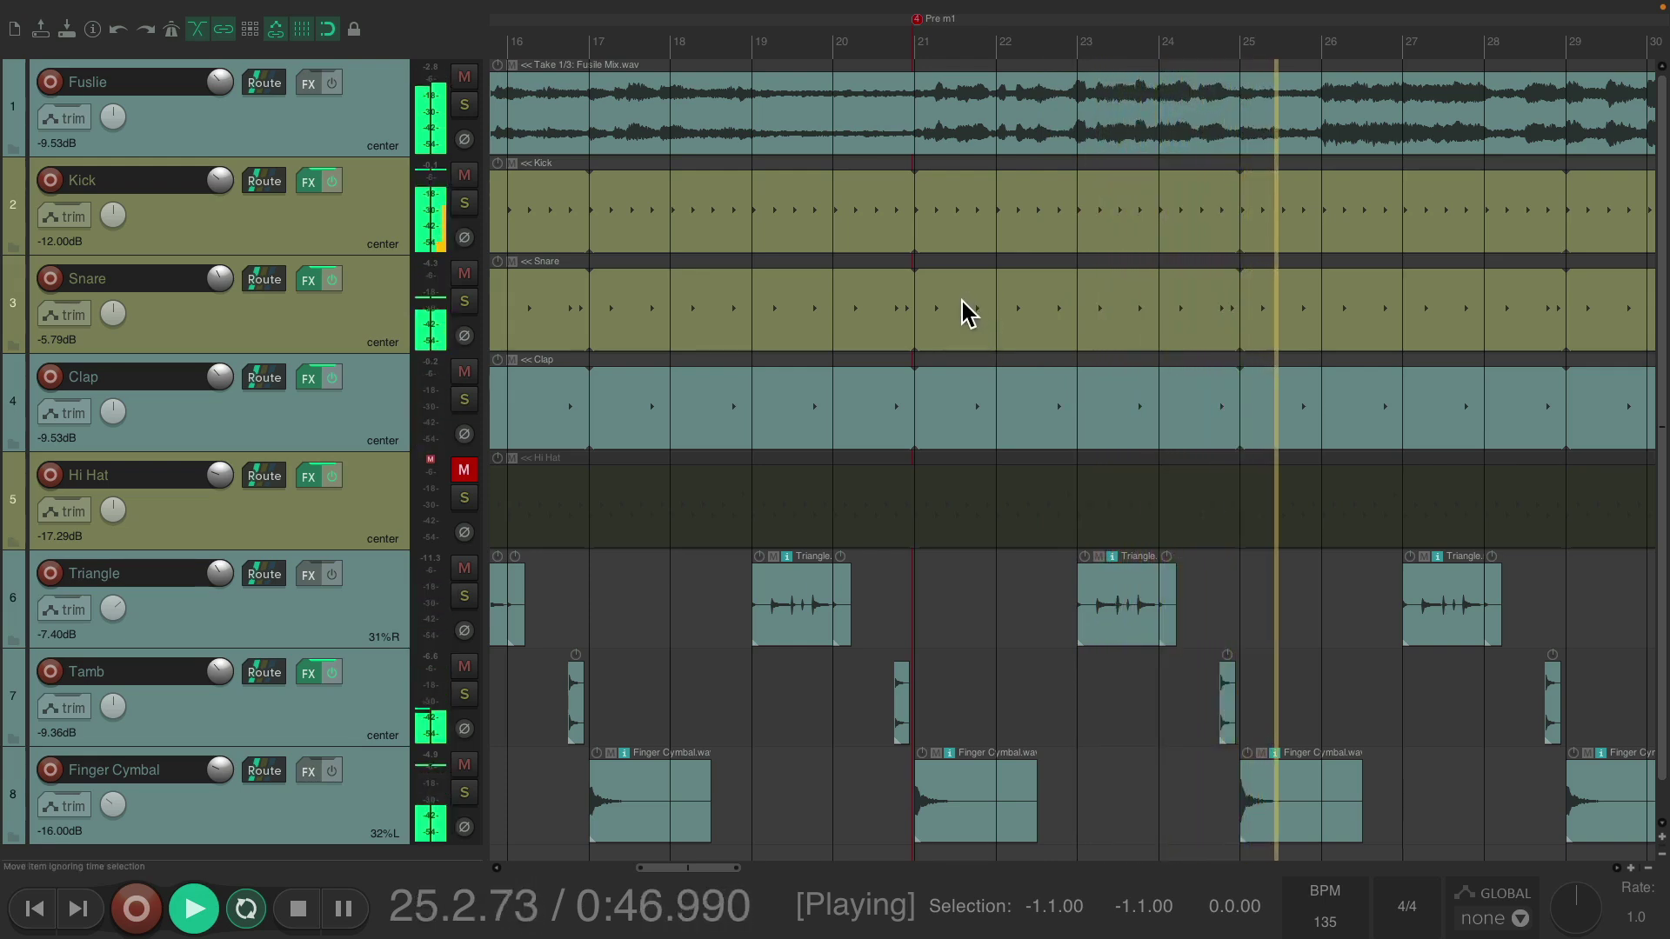
- Add a marker named Chorus 1 at the start of bar 29 during playback
scroll(964, 298, "right", 2)
scroll(961, 301, "right", 5)
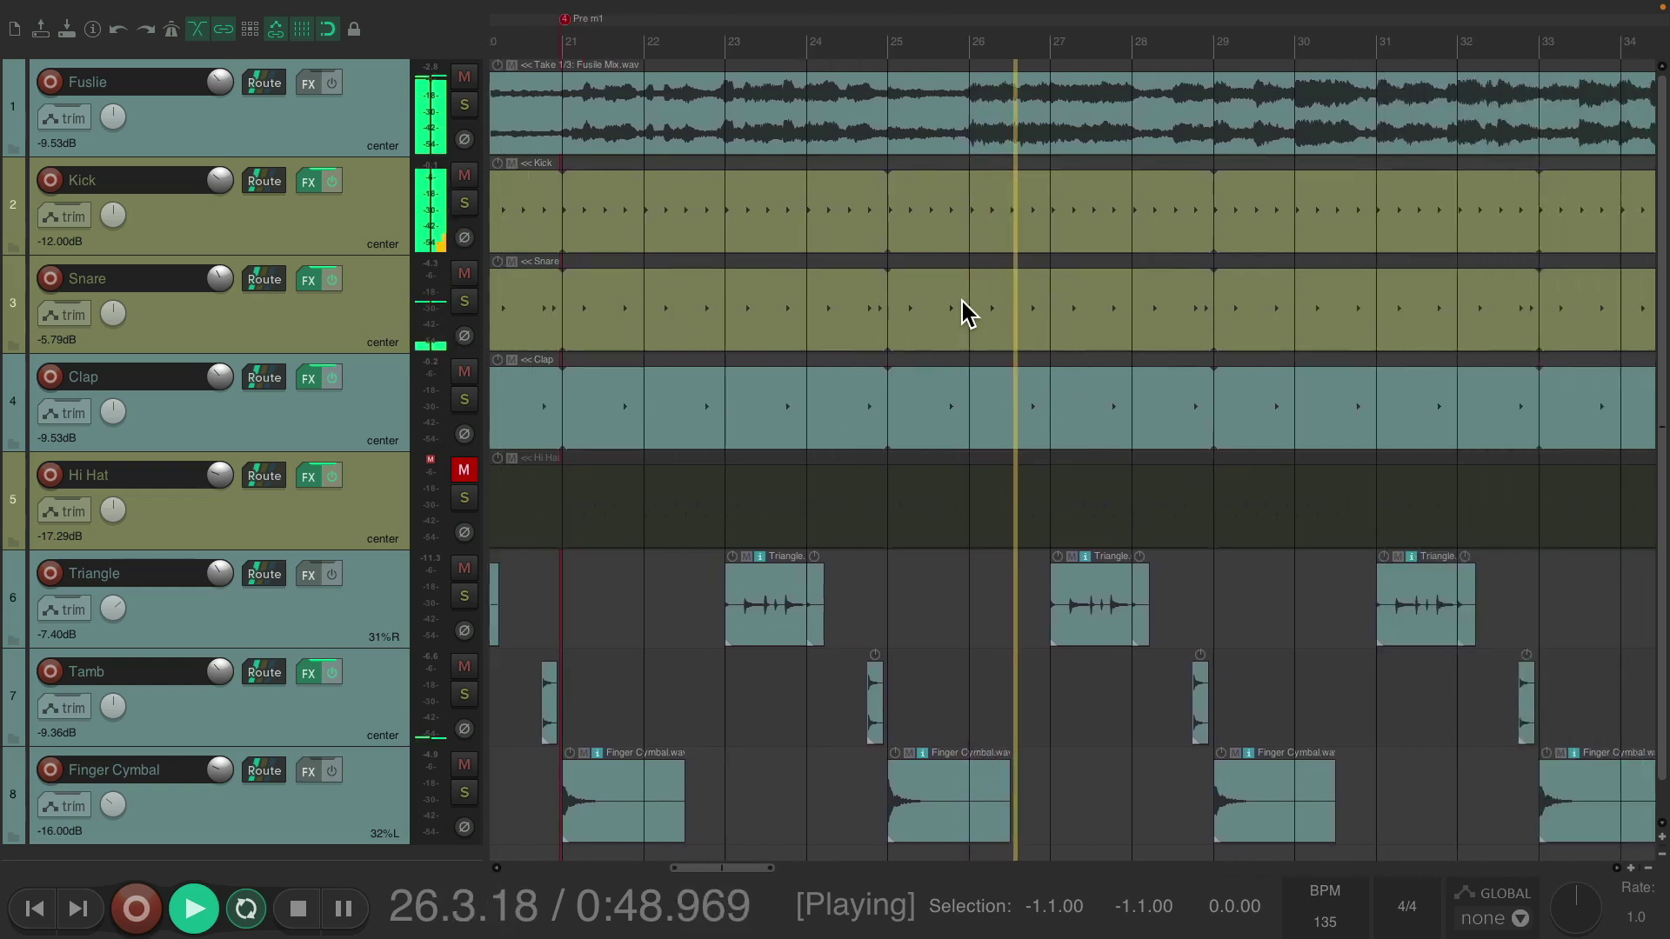
scroll(927, 274, "right", 1)
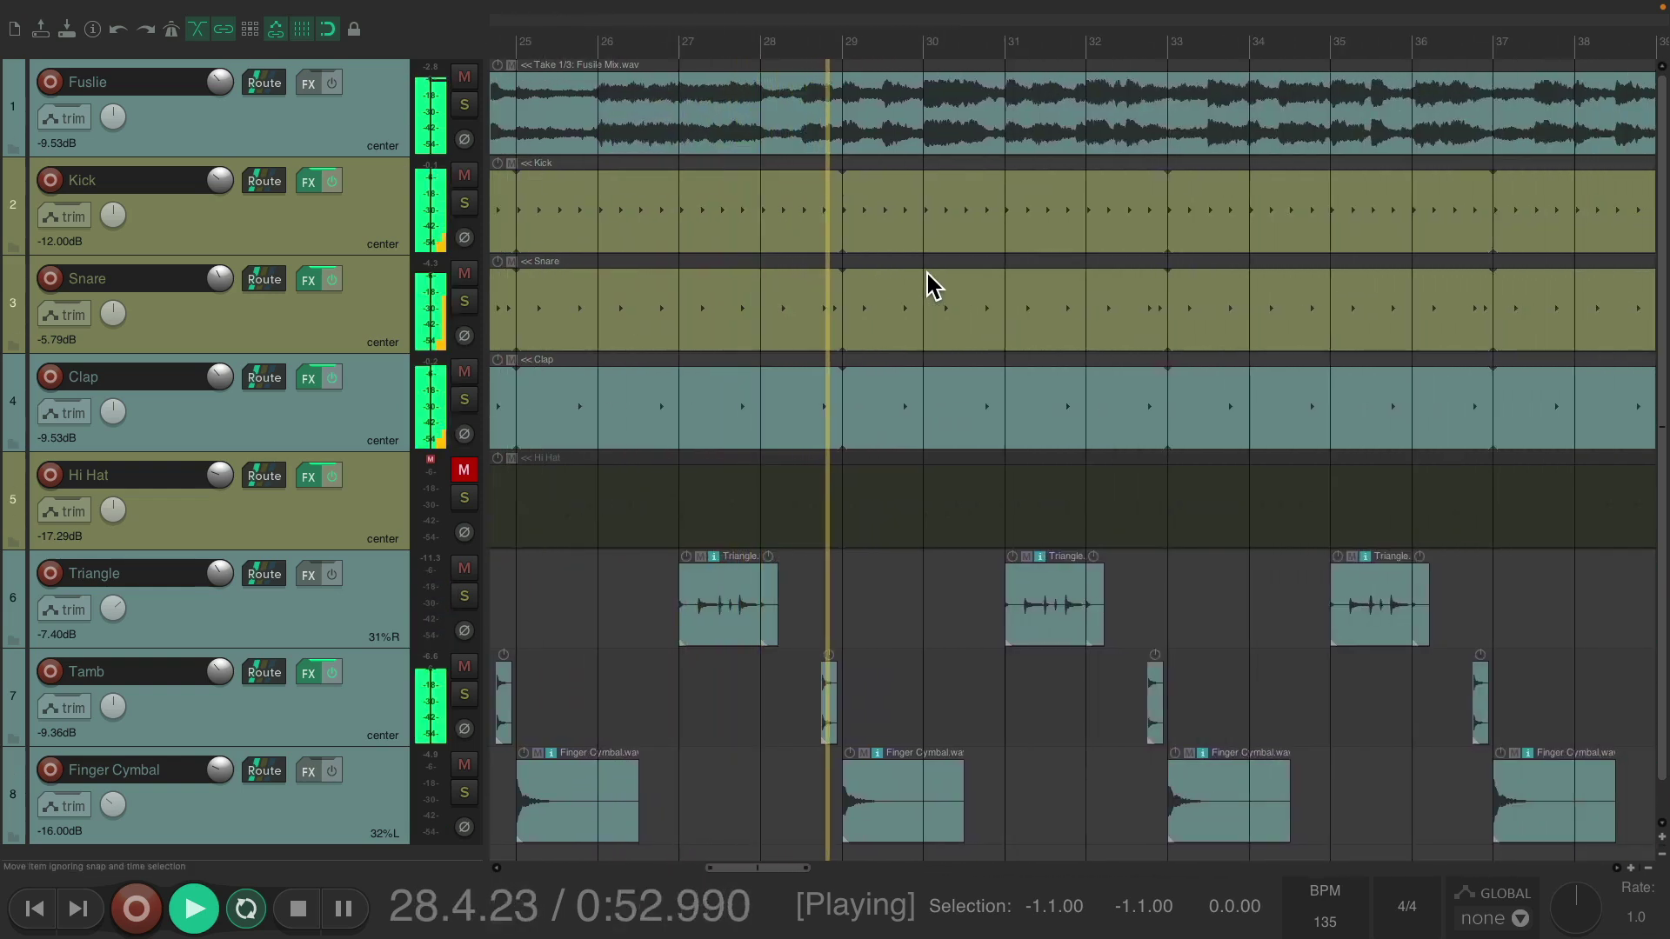
key("shift+m")
type("Chorus 1")
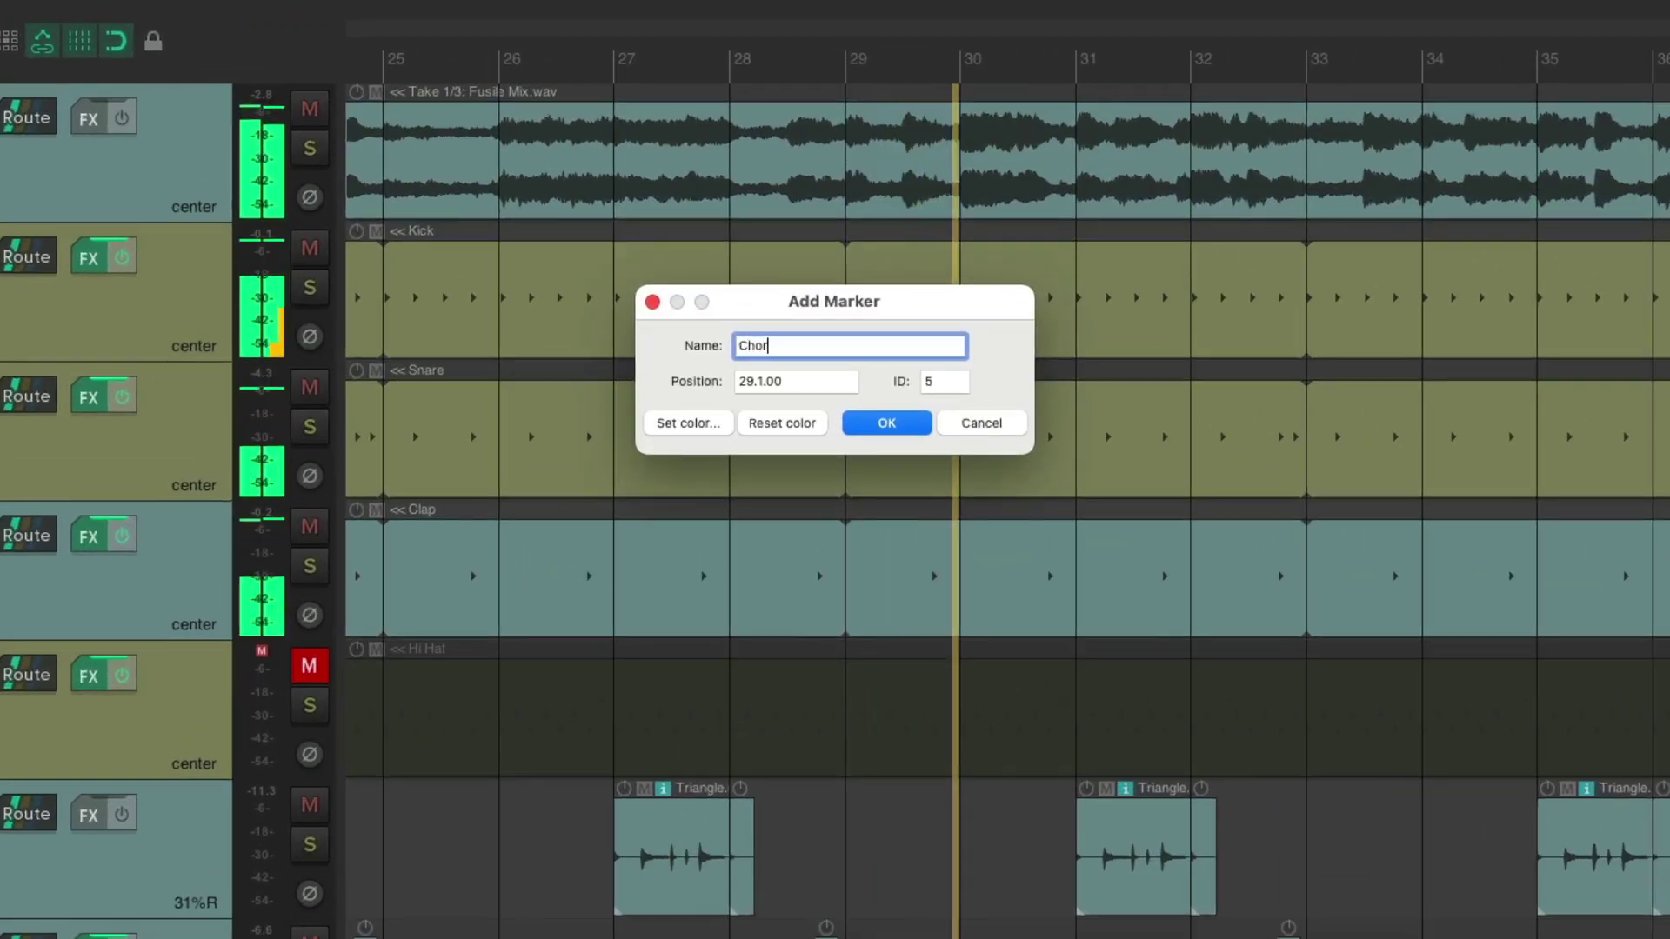
key("Return")
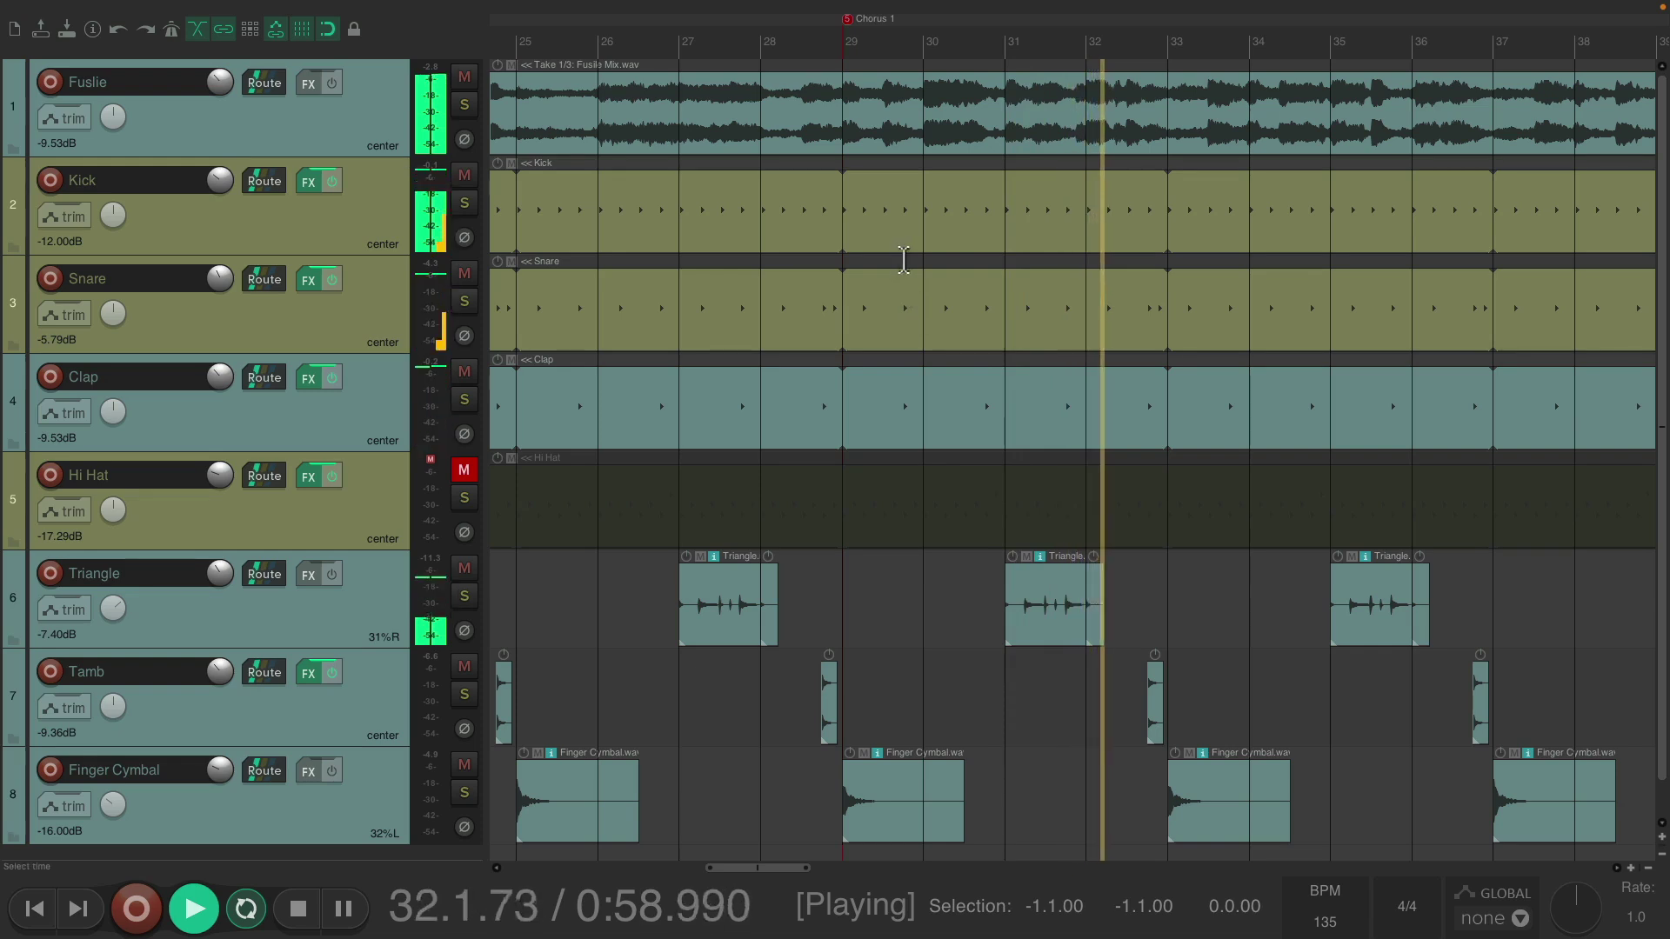
- Add a second marker named Intro at bar 45, where the chorus ends, during playback
scroll(916, 247, "right", 3)
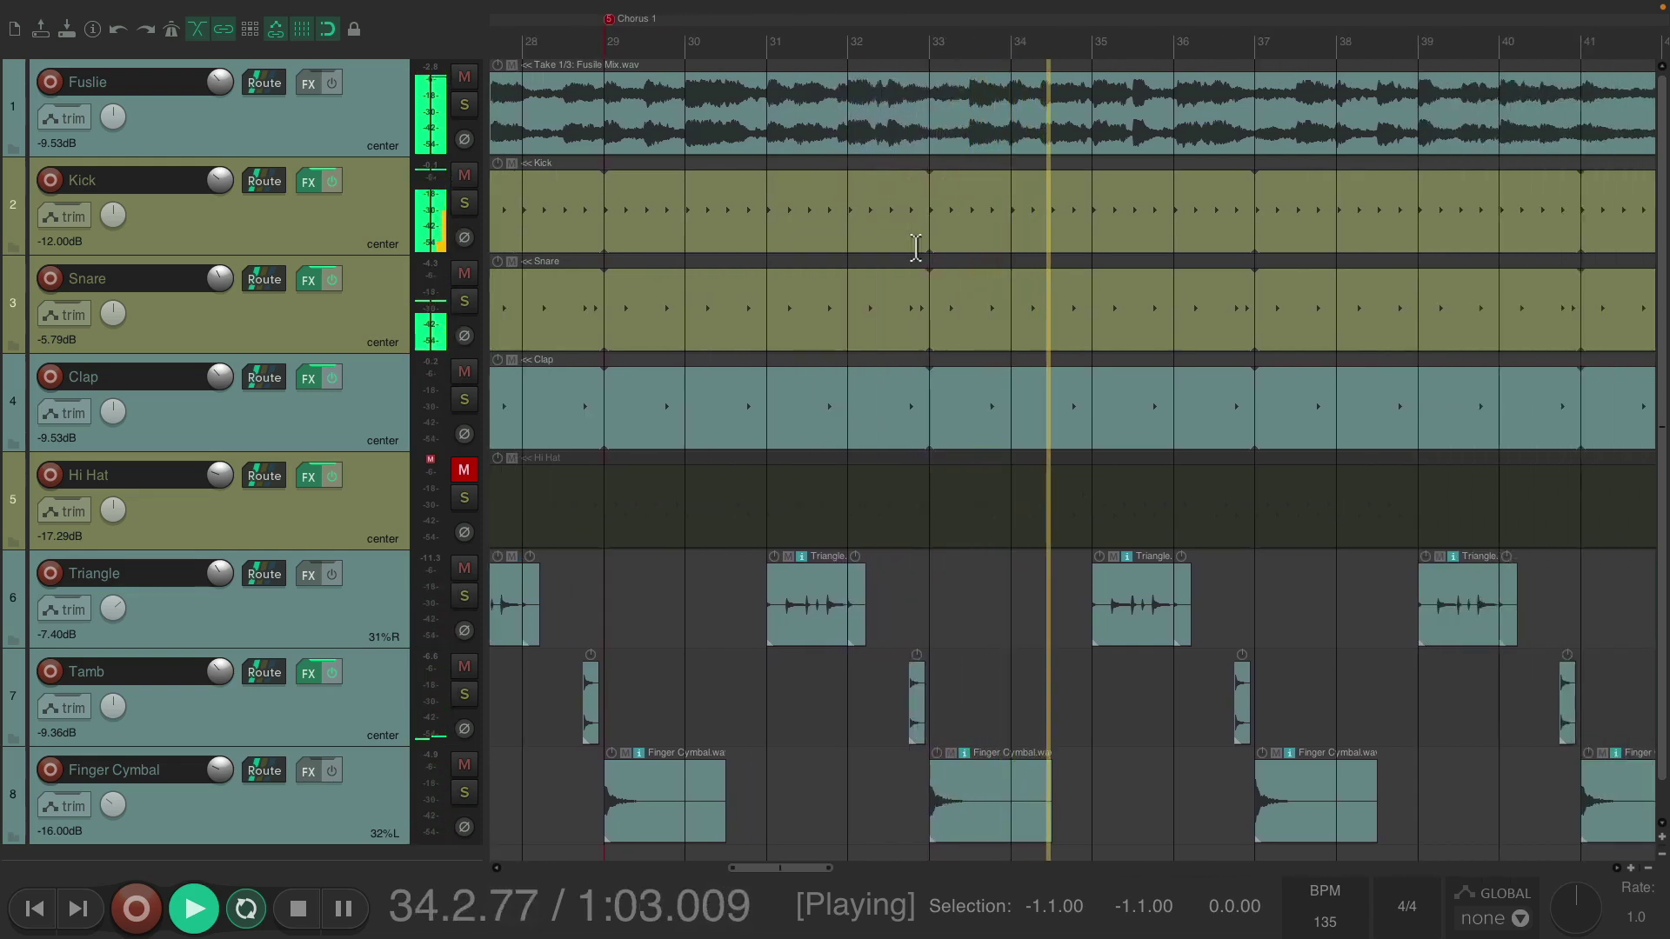
scroll(920, 257, "down", 5)
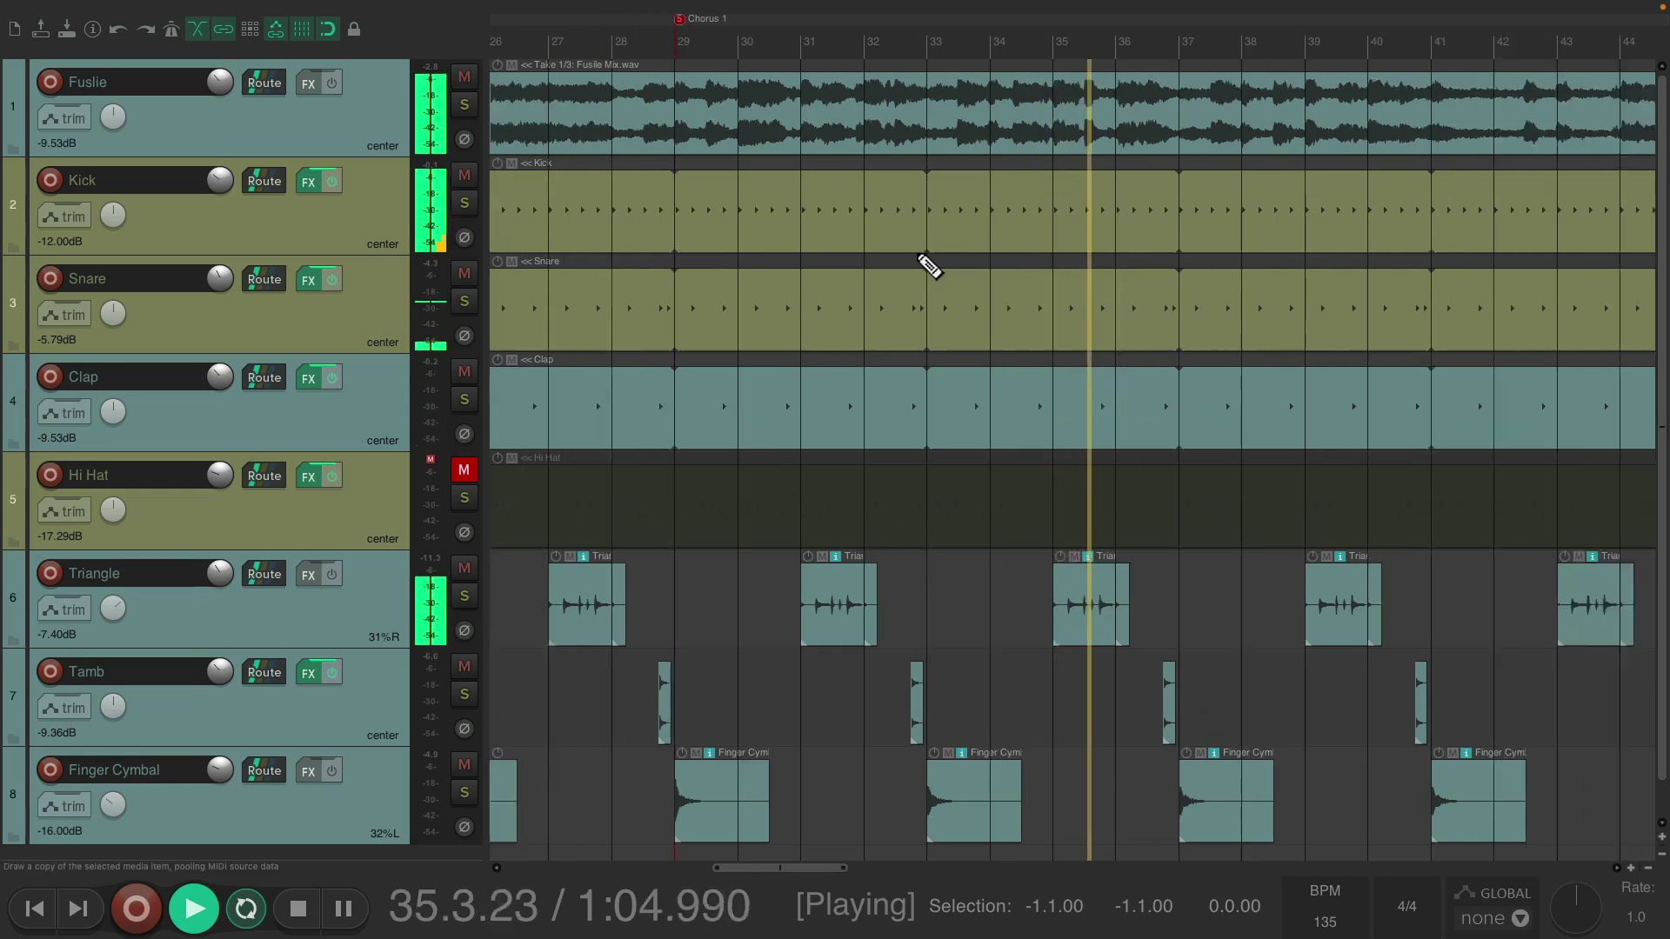
scroll(924, 261, "down", 3)
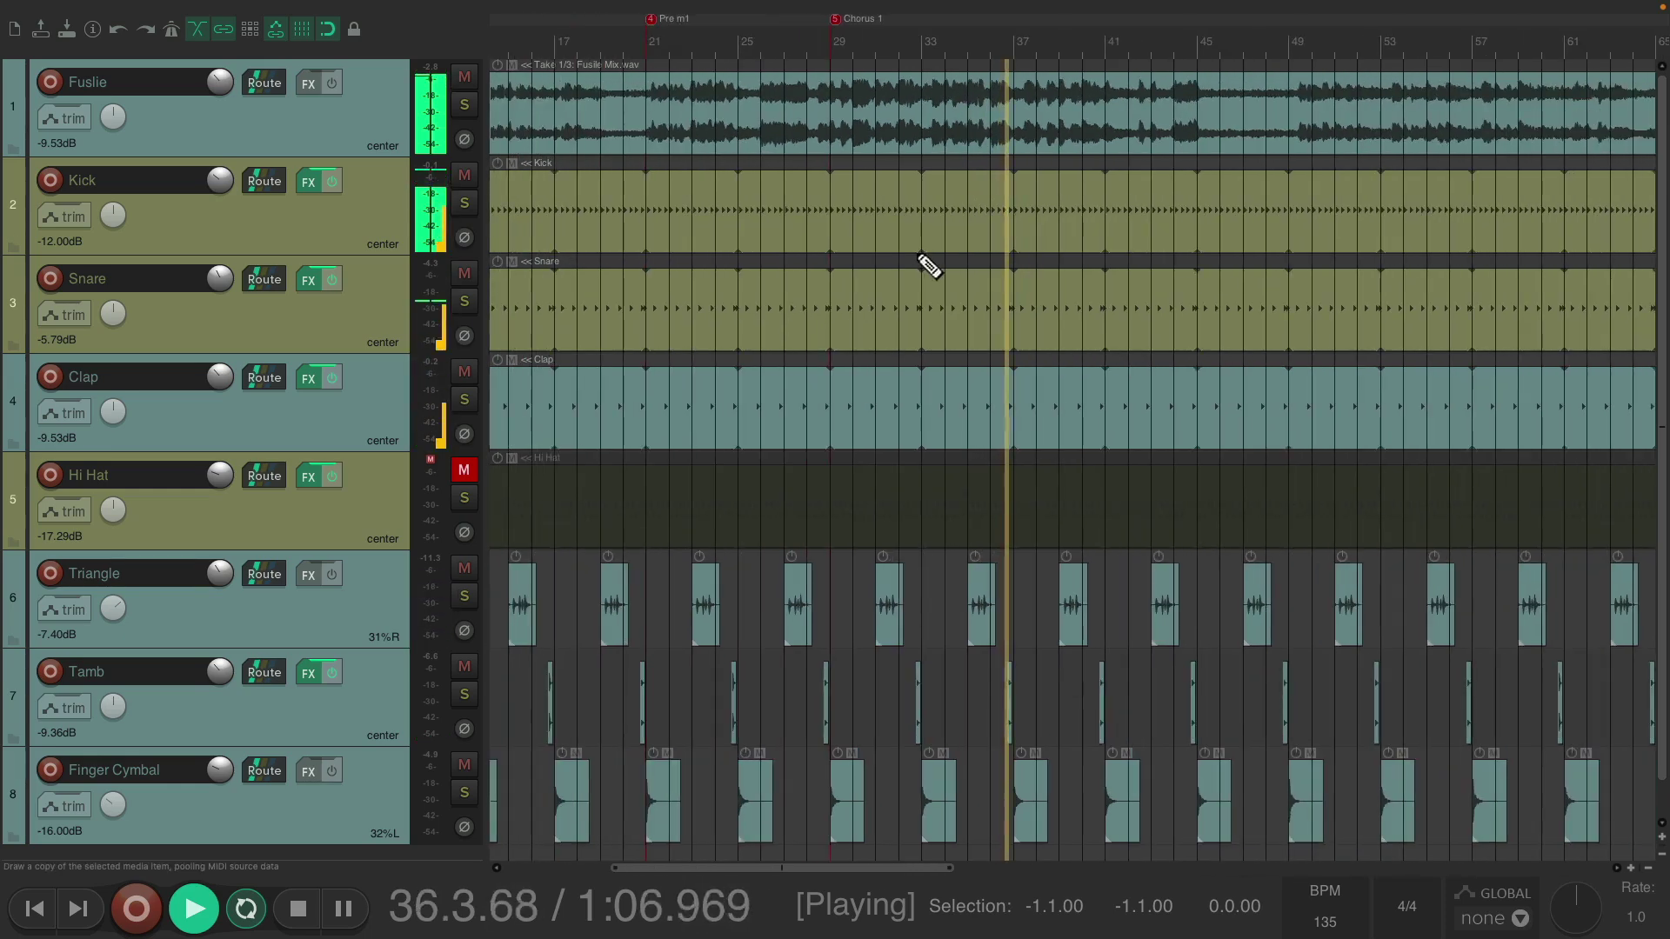
scroll(916, 248, "left", 1)
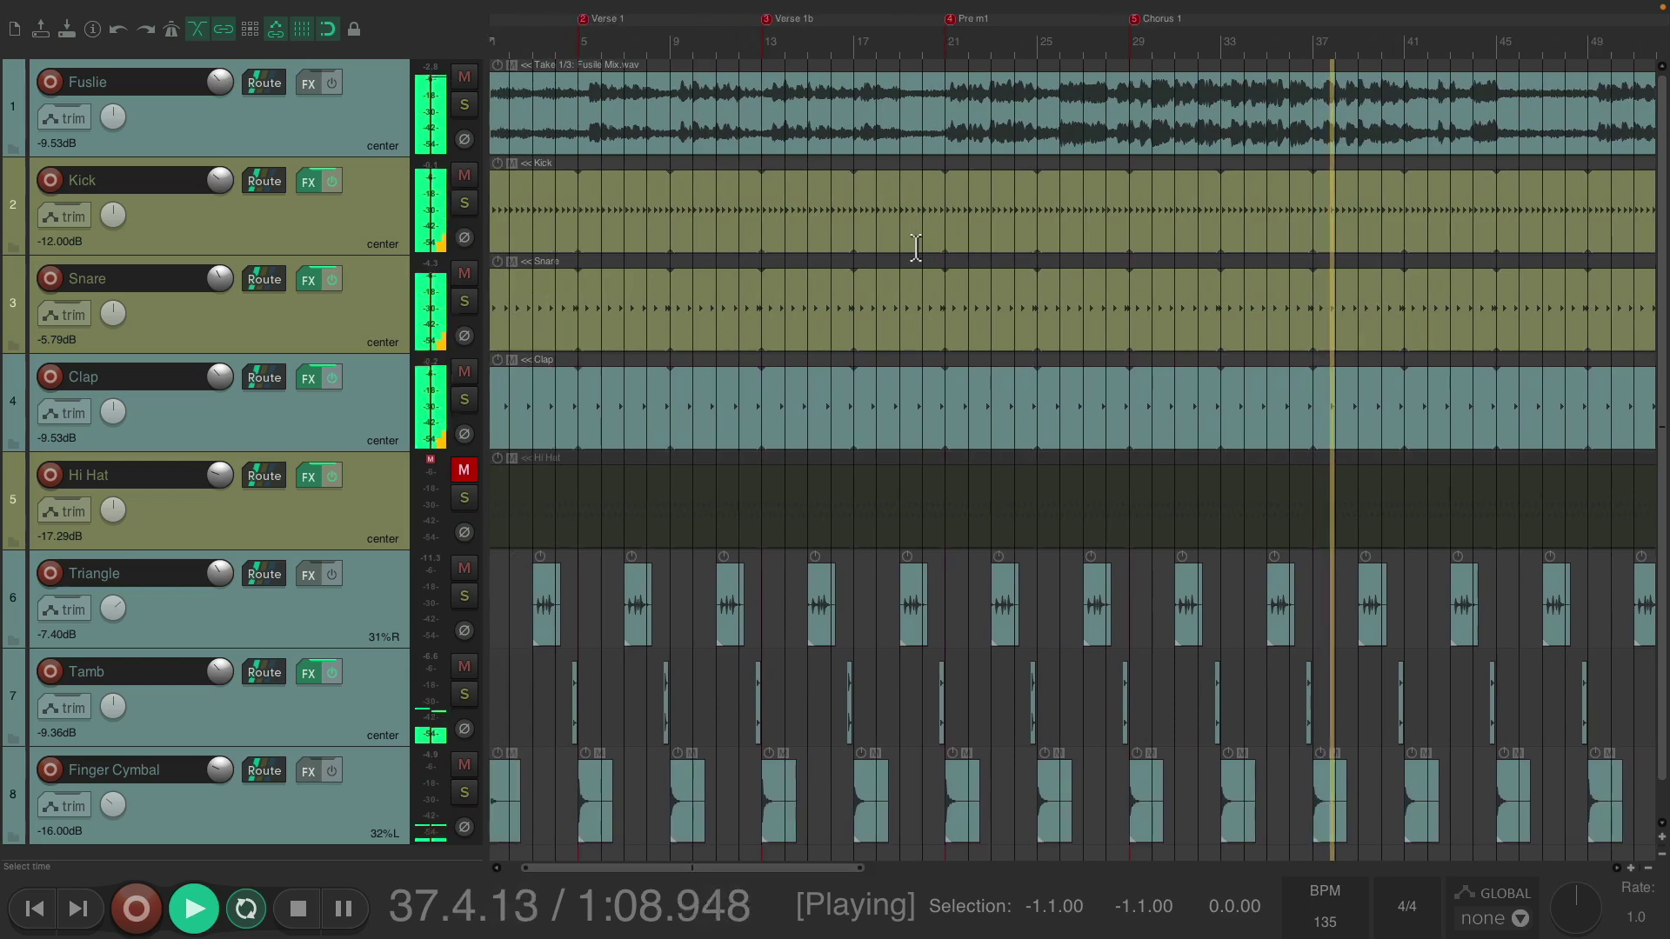
scroll(916, 248, "right", 5)
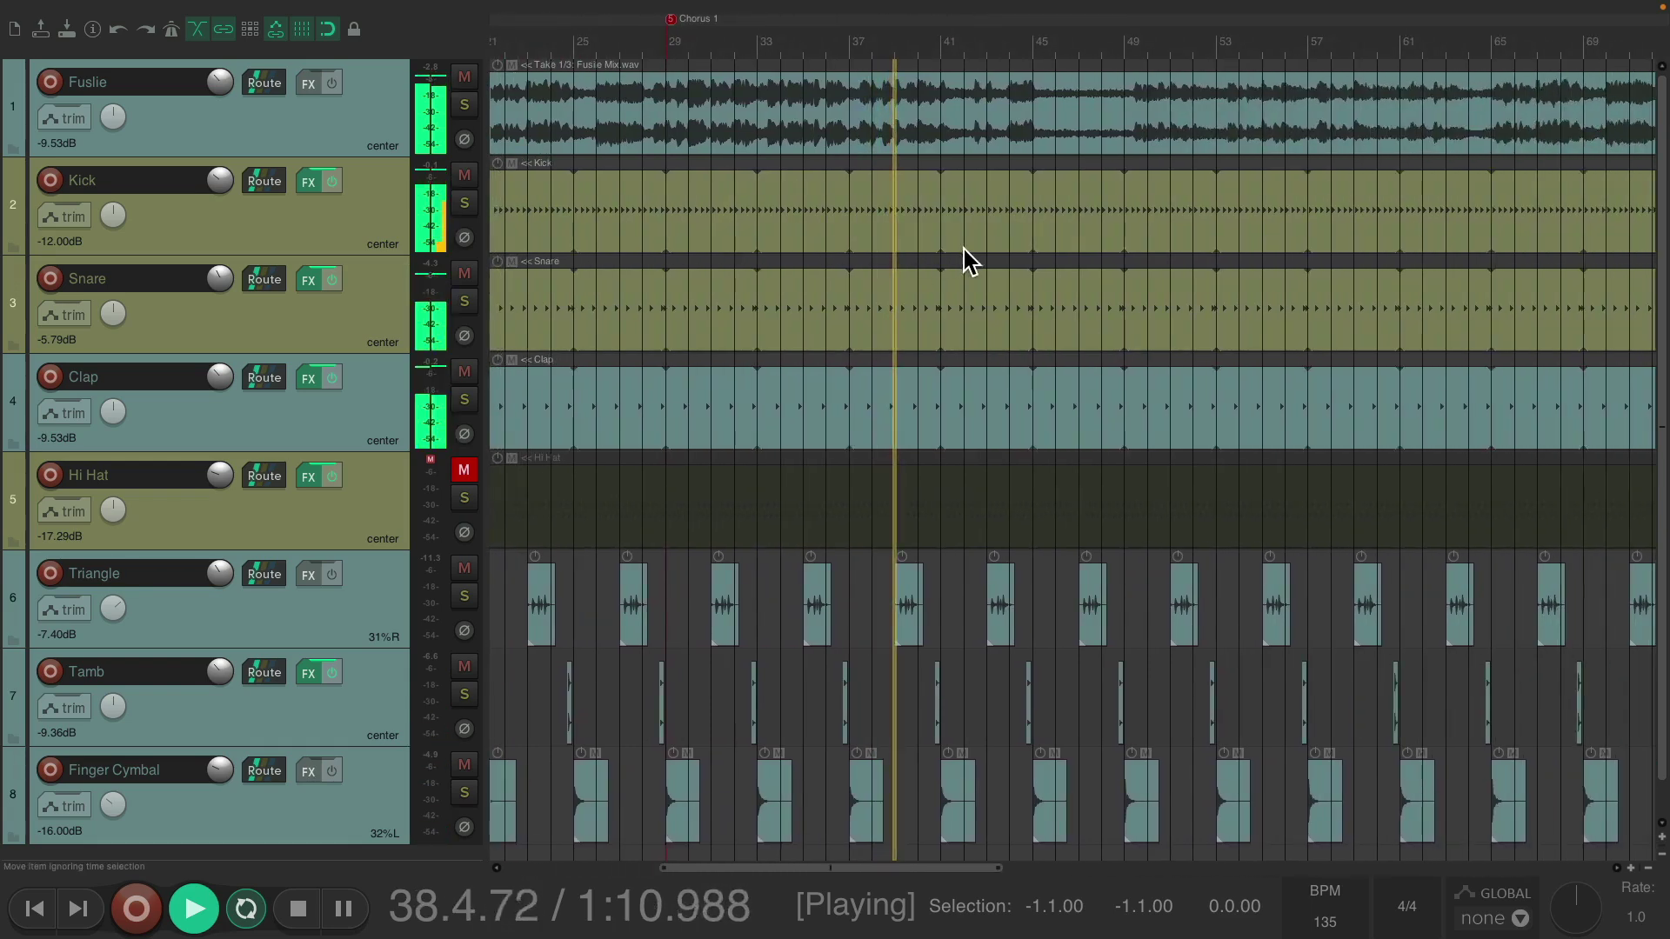
scroll(965, 250, "up", 5)
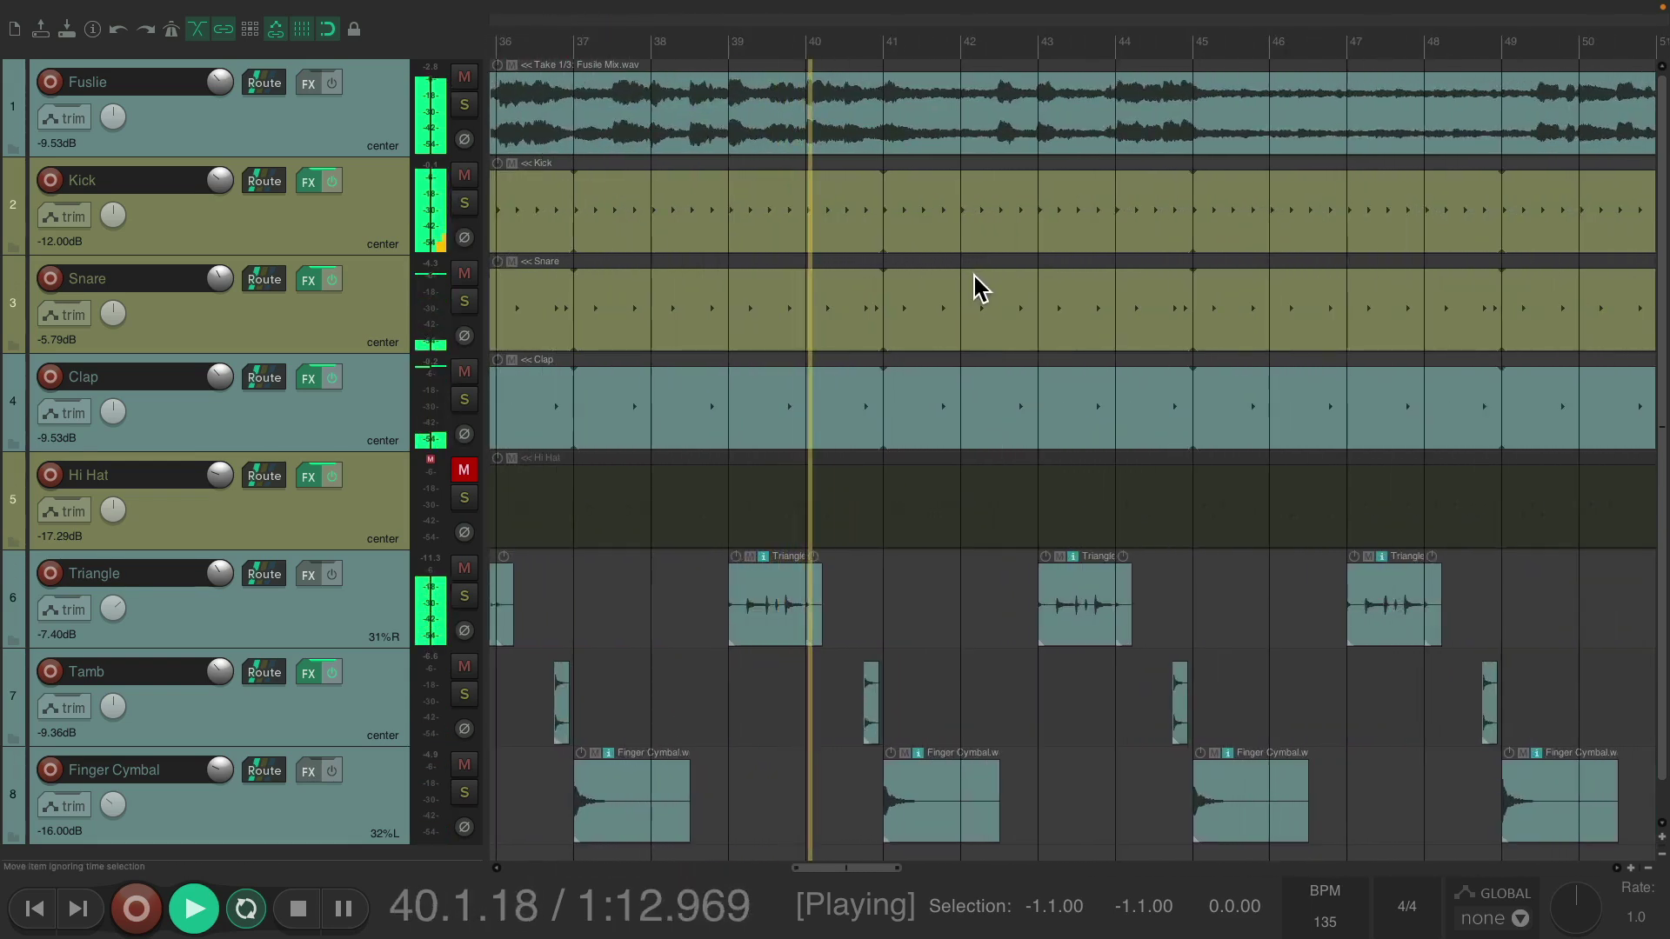
scroll(973, 275, "up", 3)
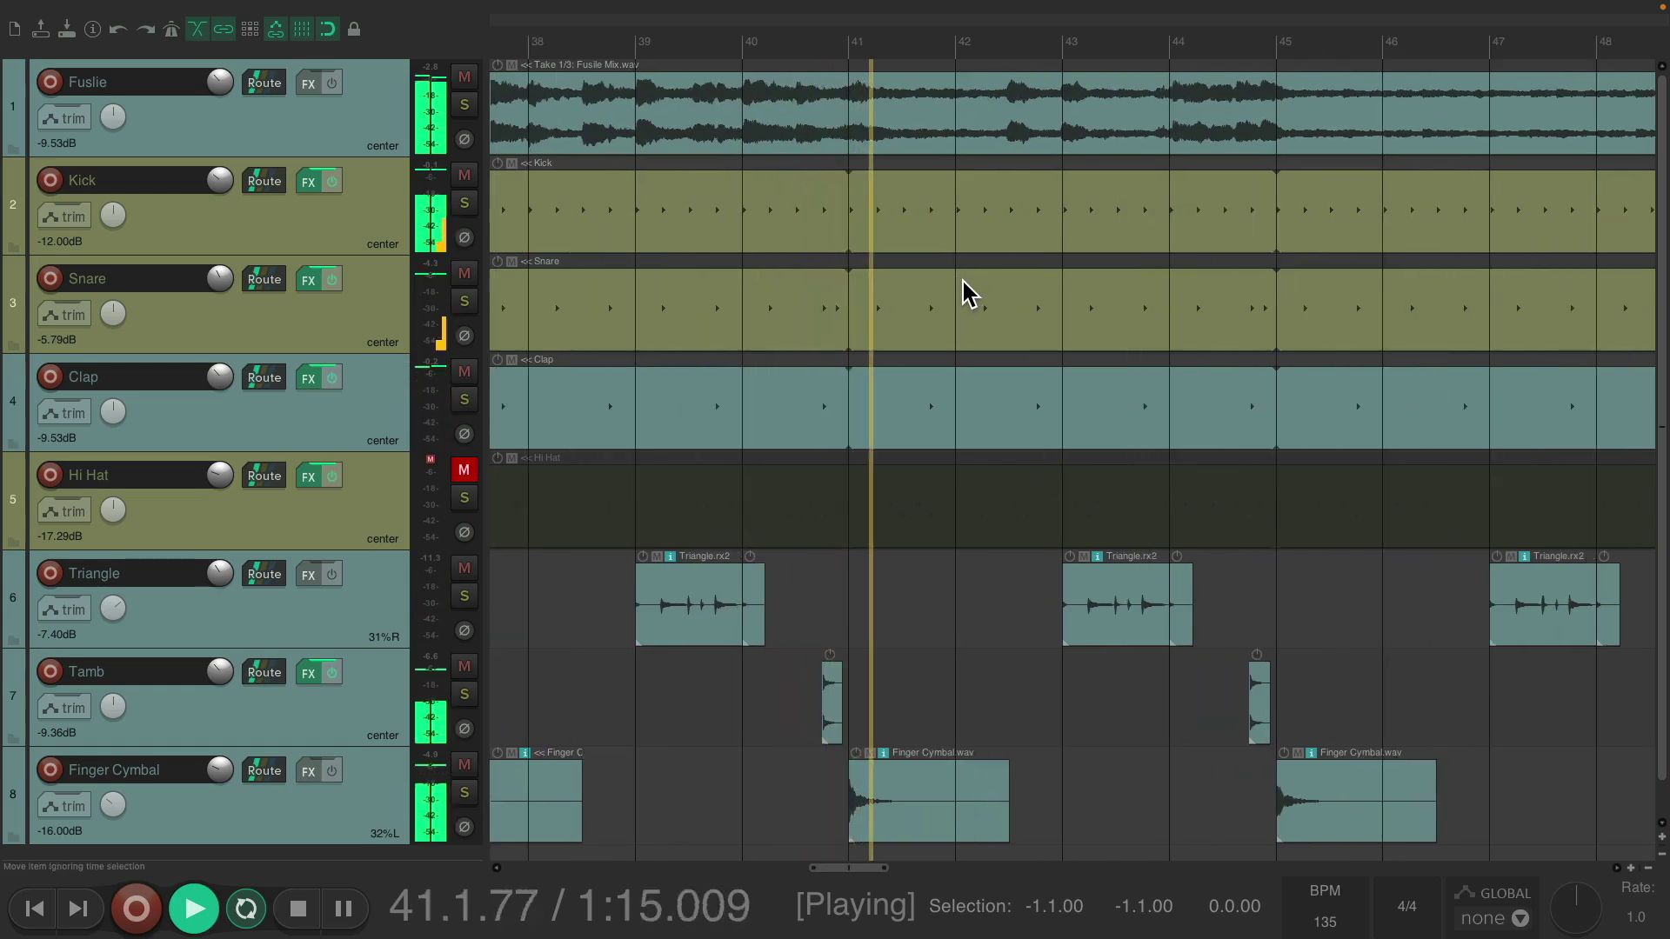
scroll(965, 280, "right", 2)
scroll(962, 280, "right", 3)
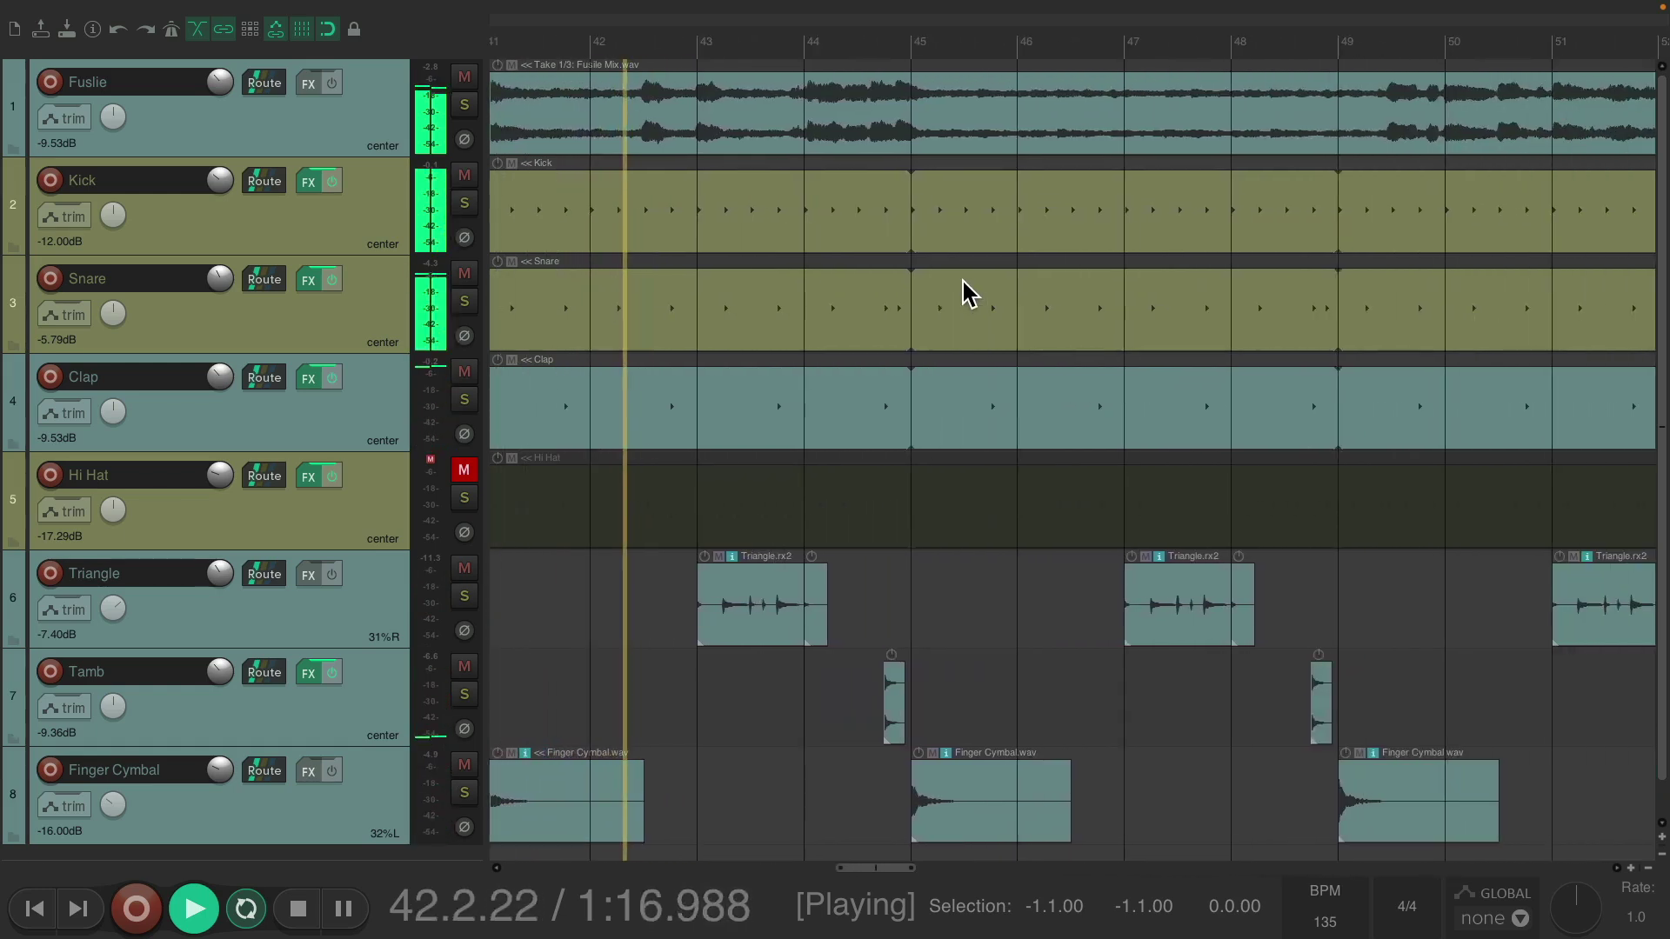
scroll(912, 287, "right", 1)
scroll(911, 287, "right", 1)
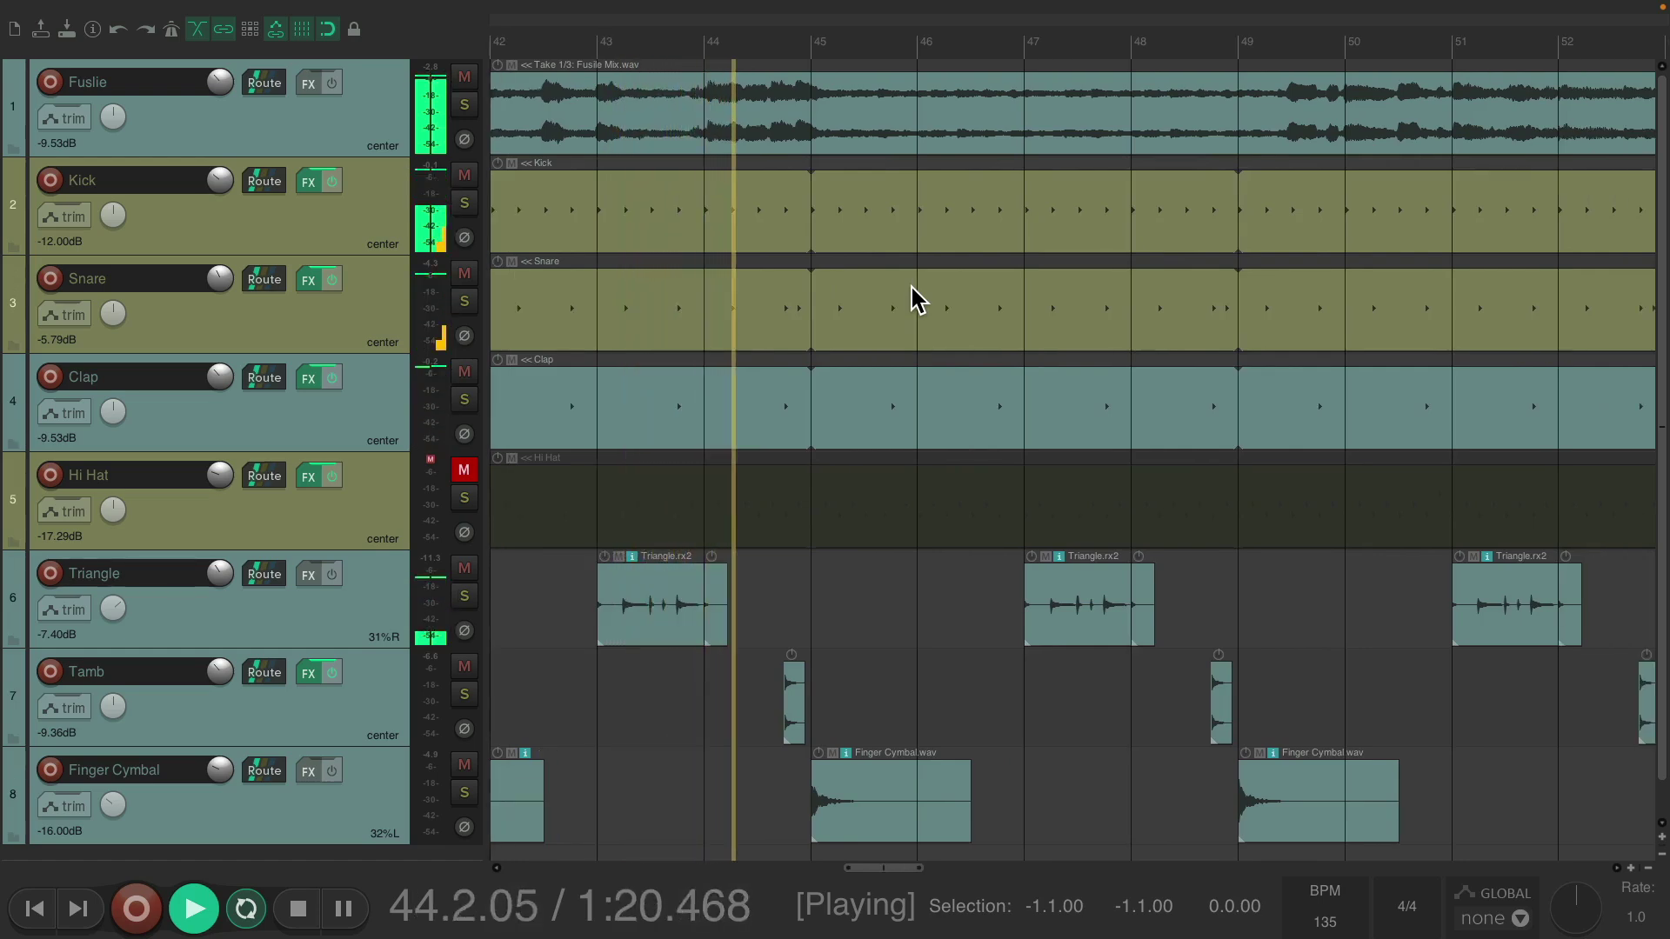
key("shift+m")
type("Intro")
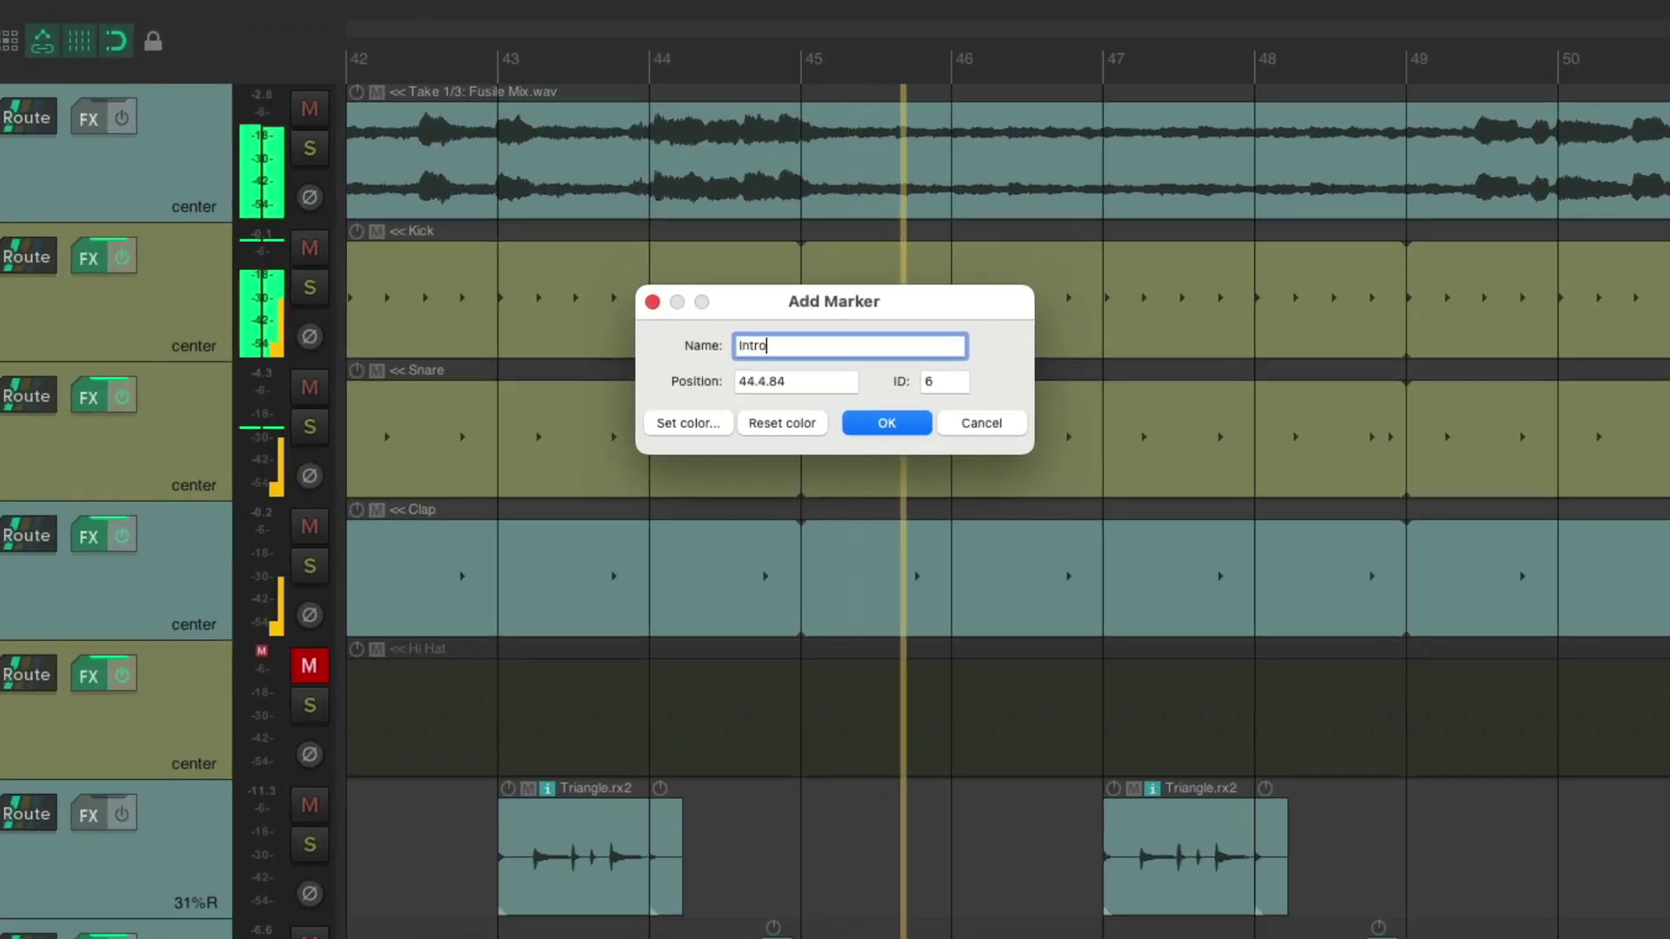
key("Return")
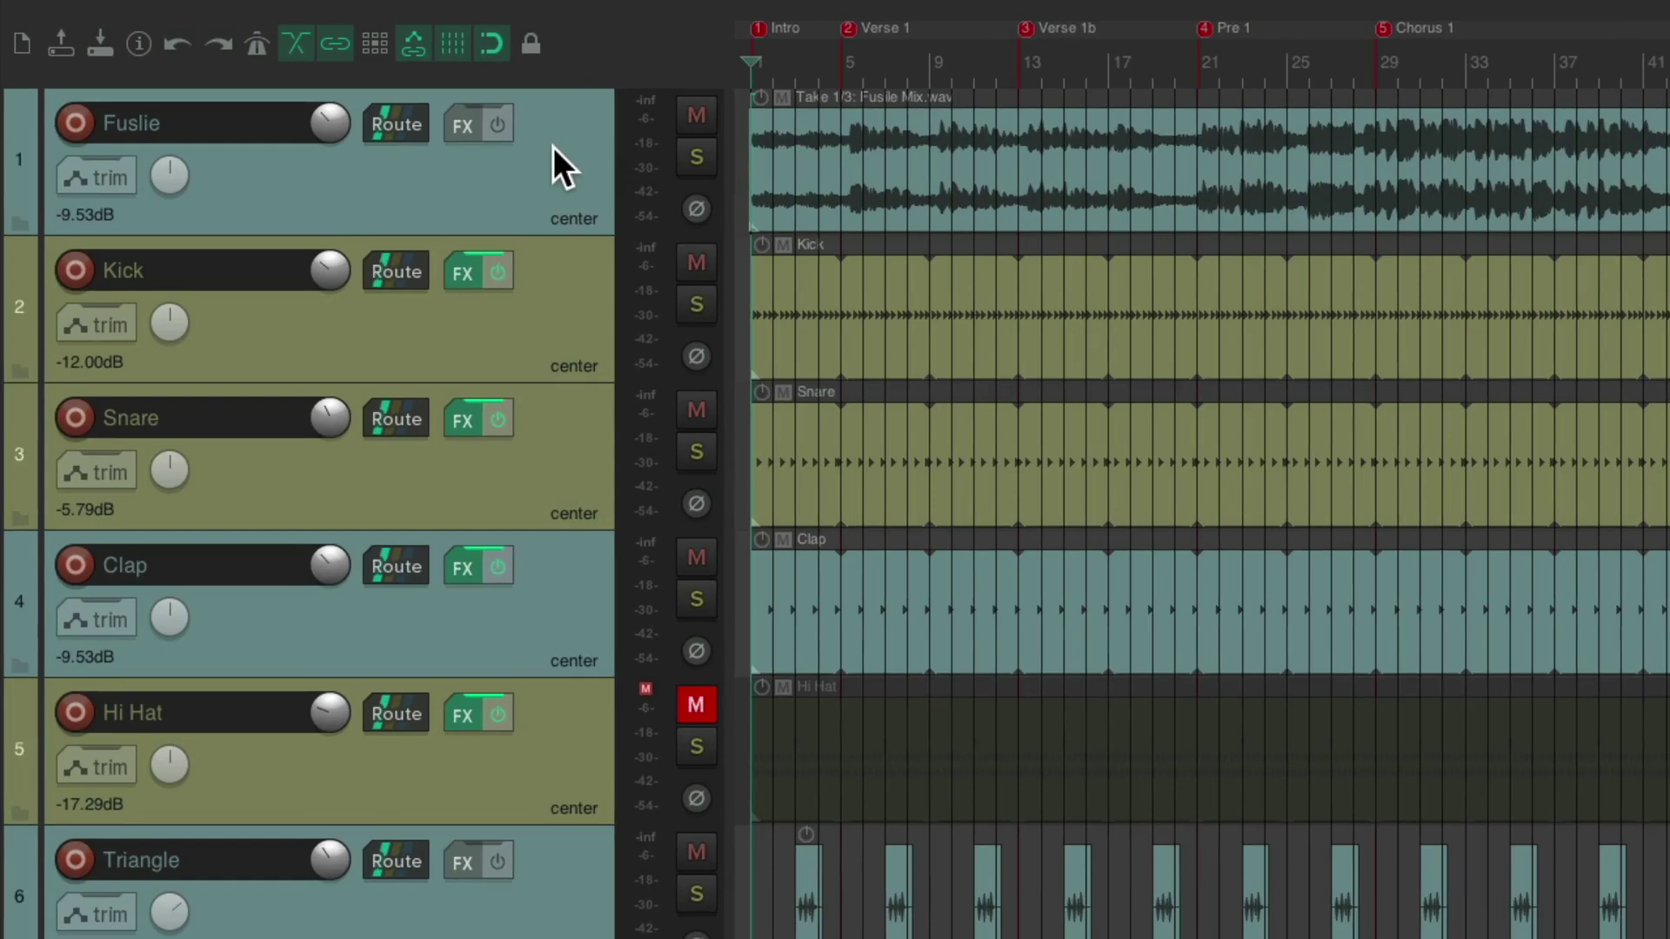
- Insert the Numa Player (Studiologic) VST3i virtual instrument on a new track directly below the Fuslie track
left_click(369, 98)
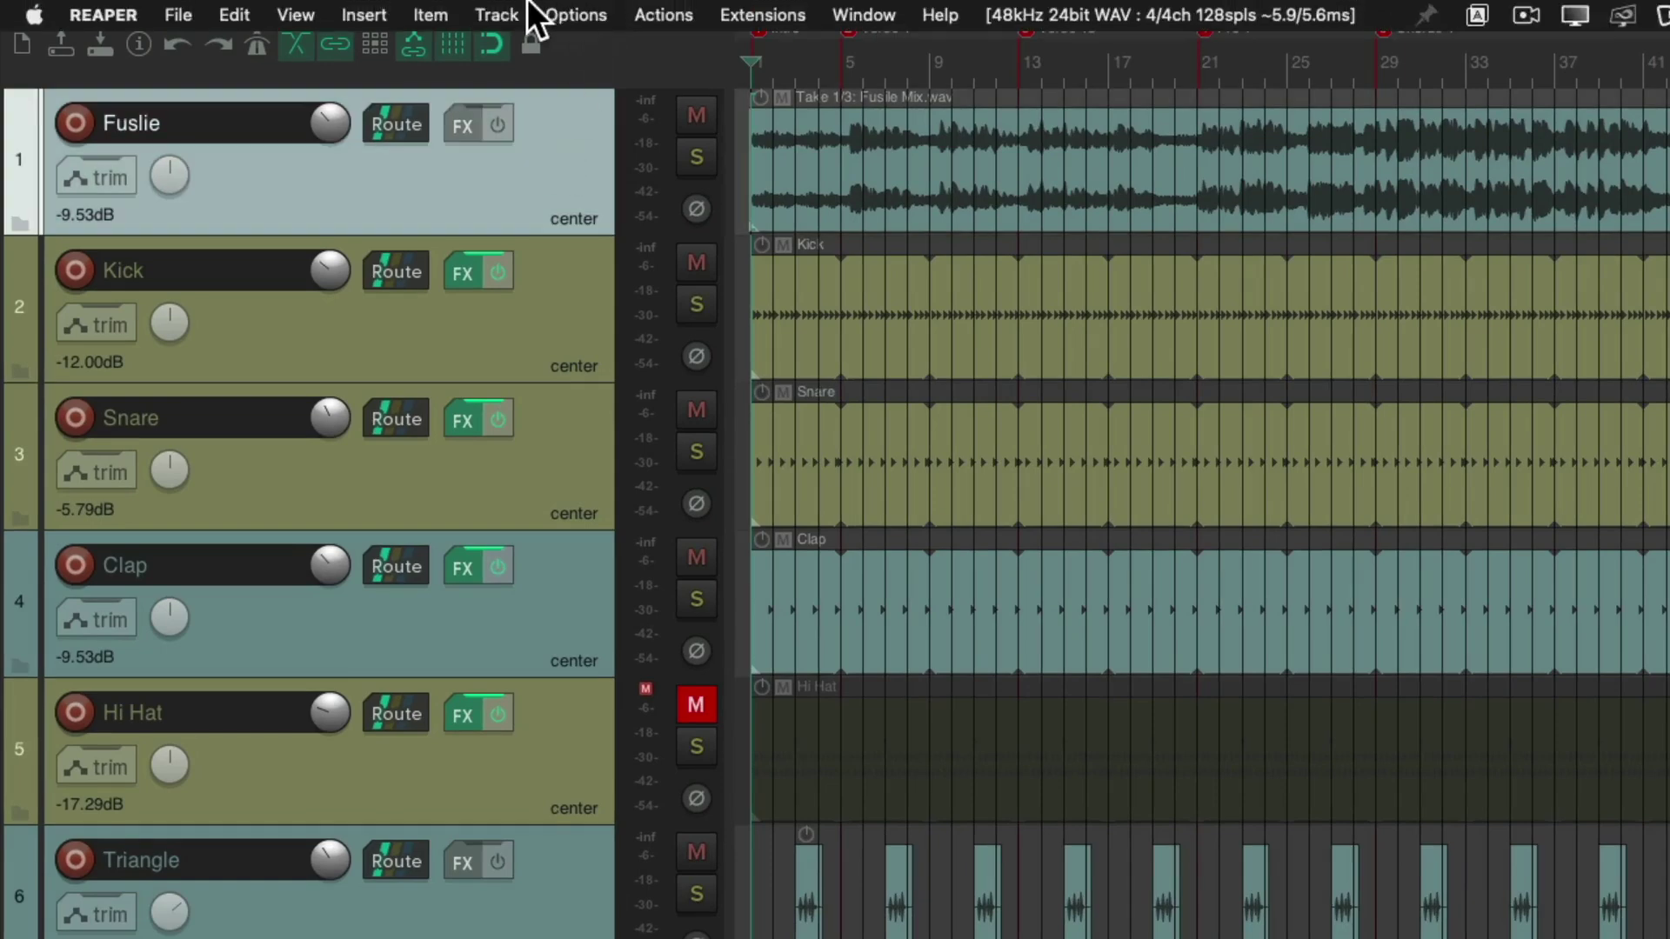
left_click(383, 11)
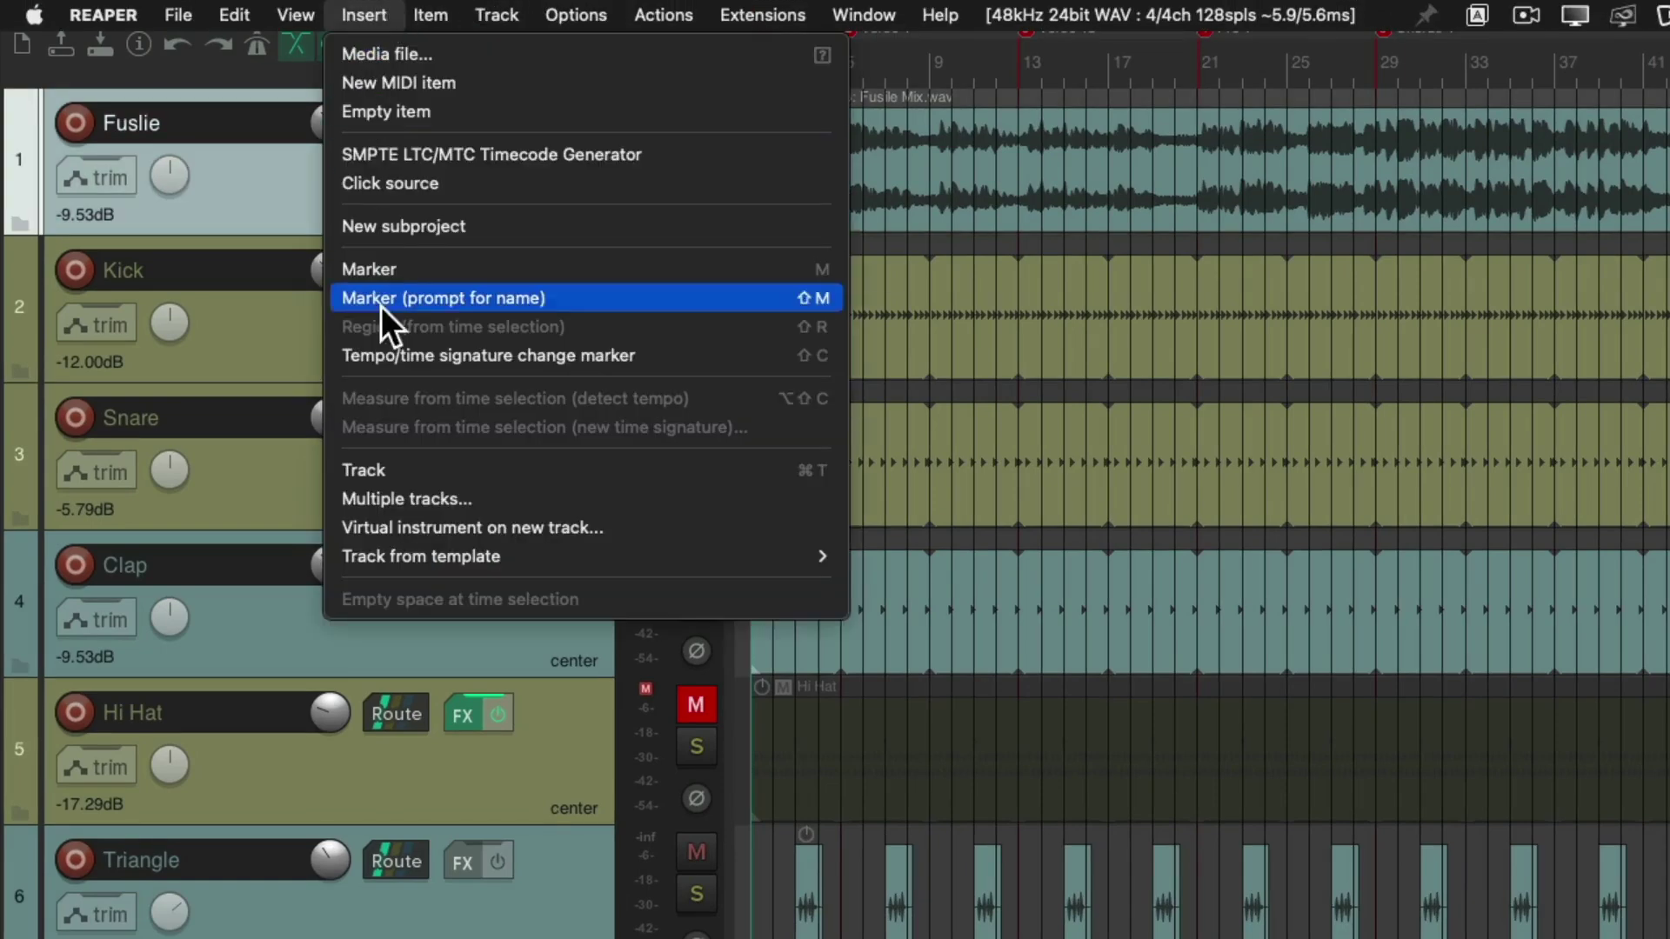
left_click(334, 534)
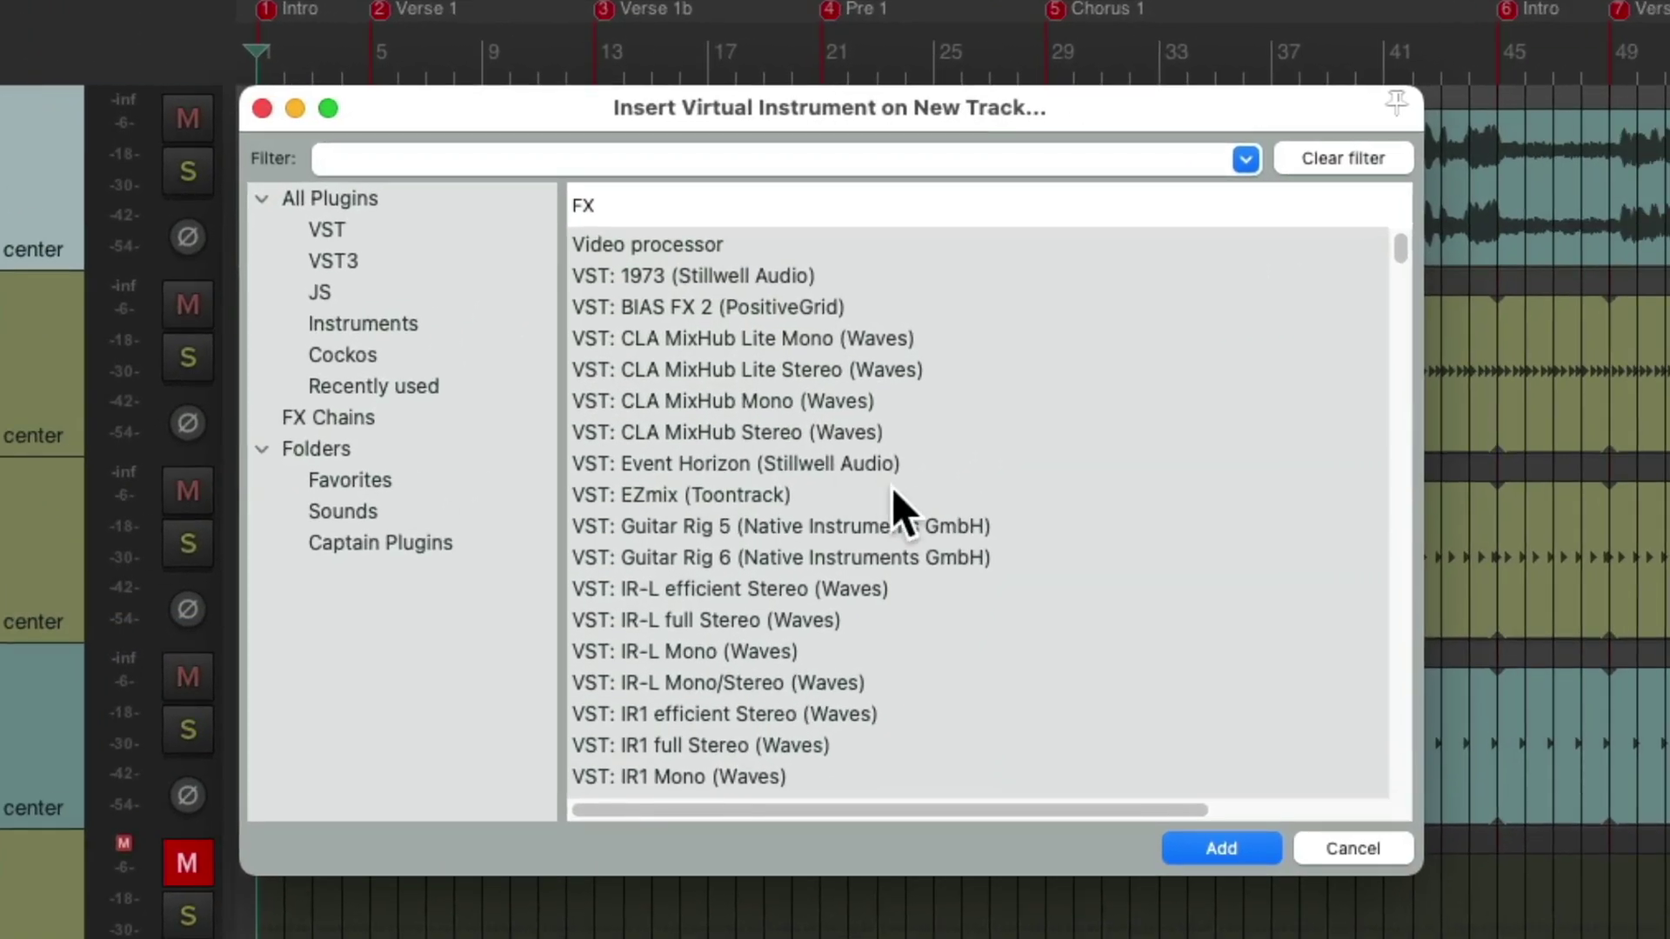
left_click(791, 150)
type("r")
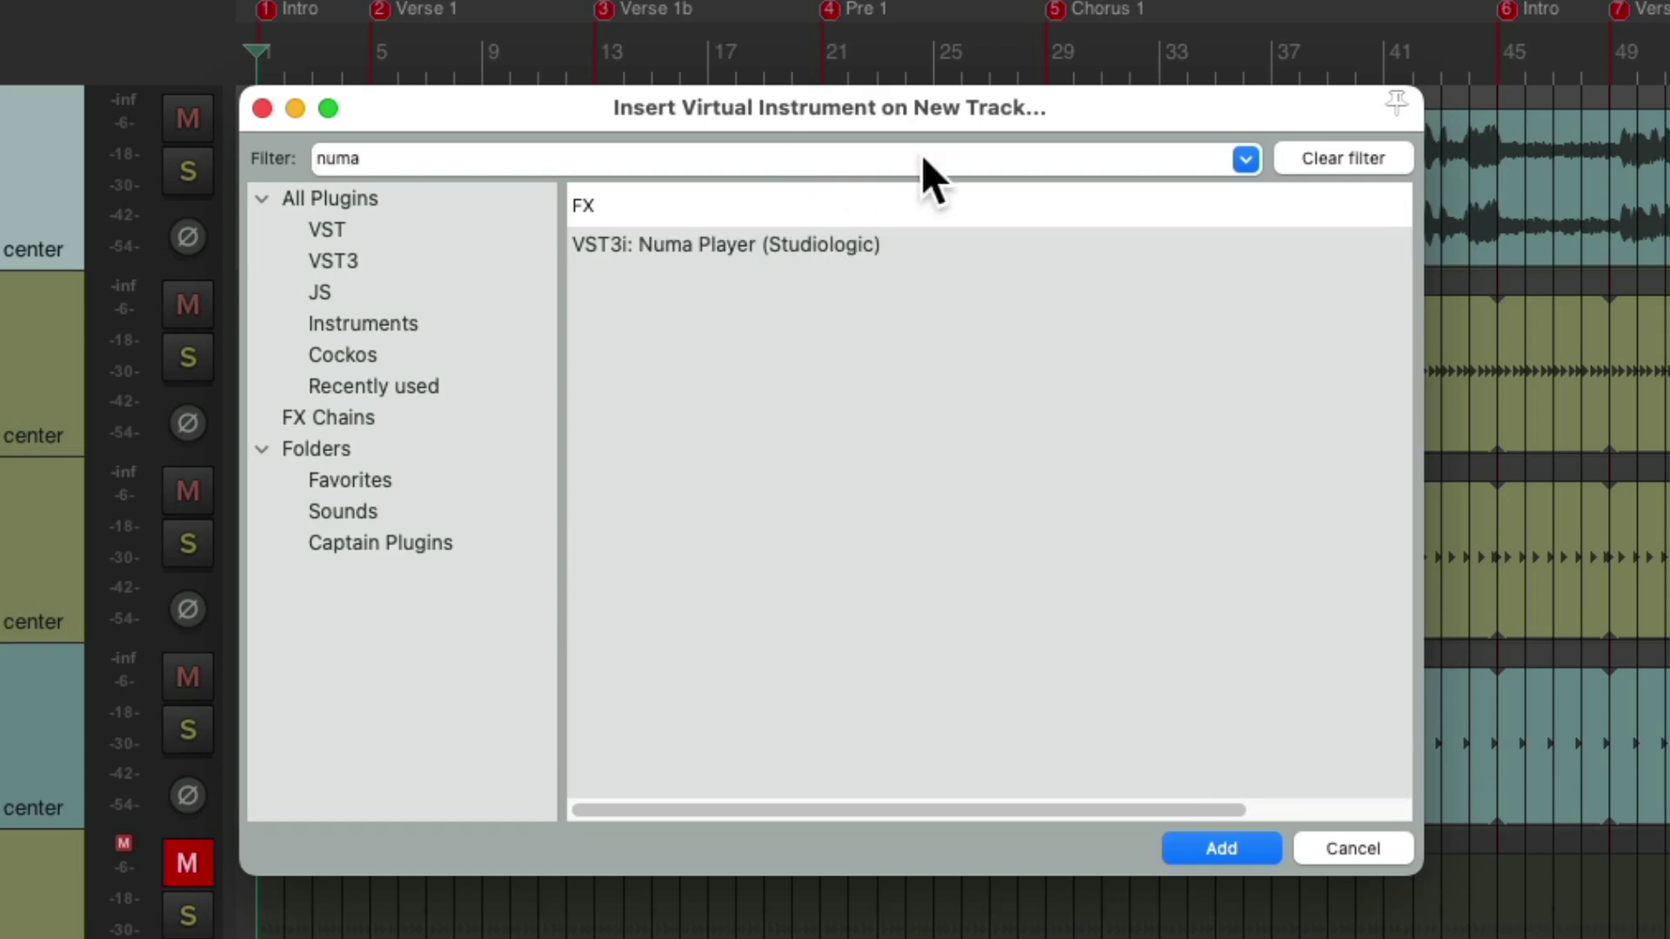
left_click(984, 239)
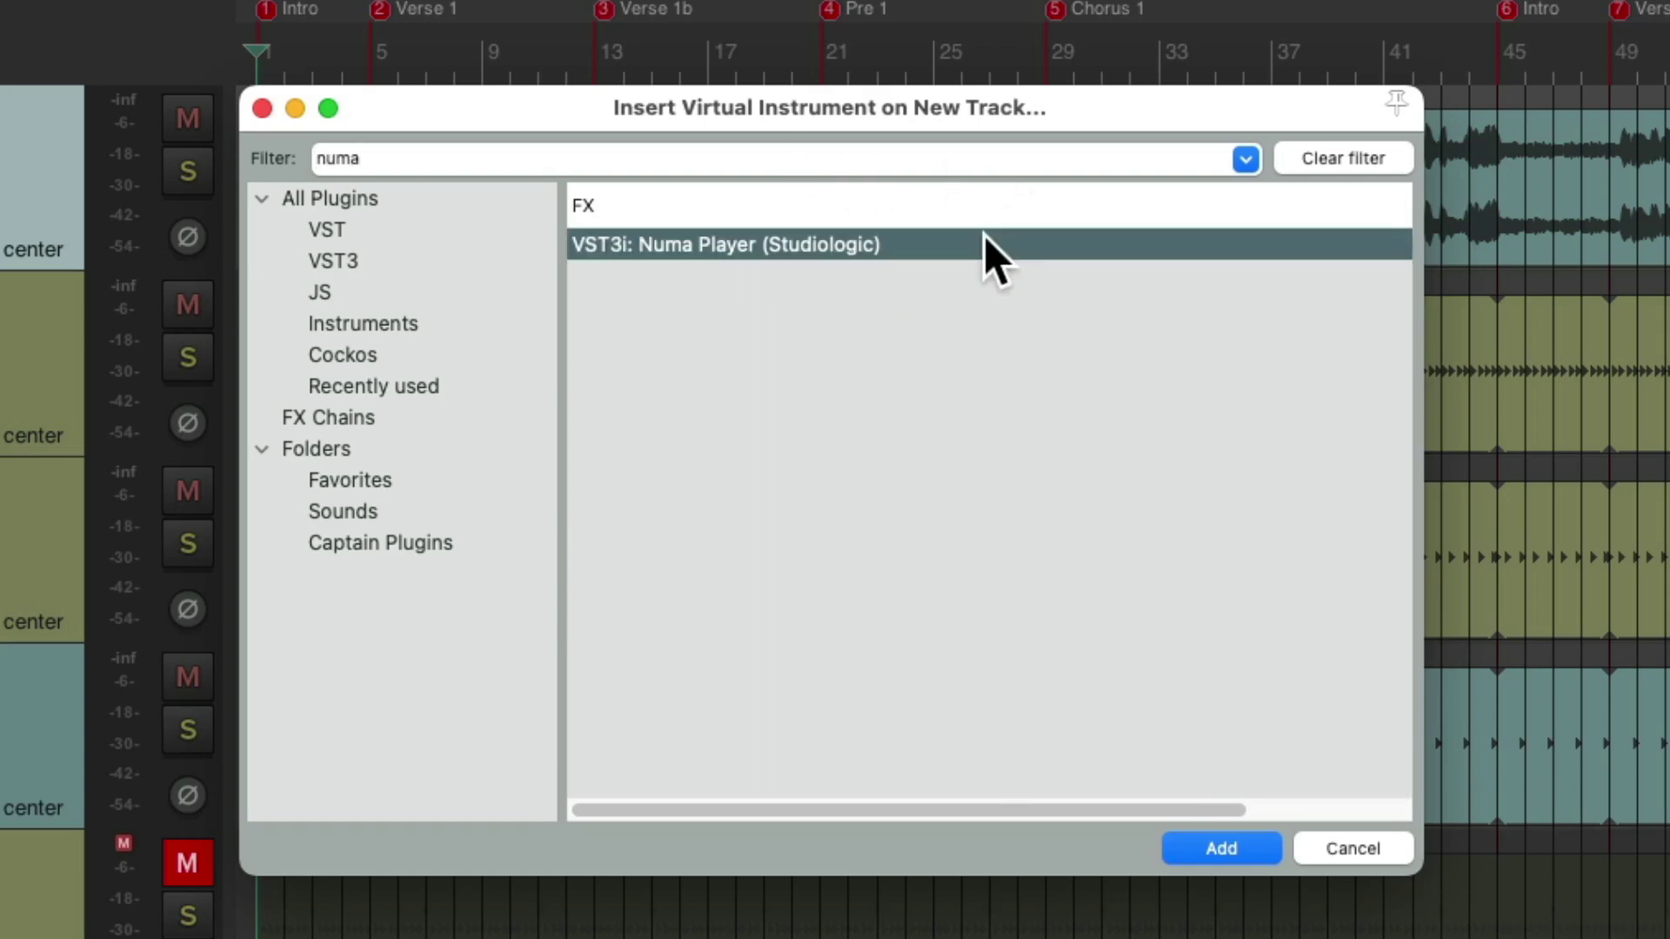
double_click(916, 242)
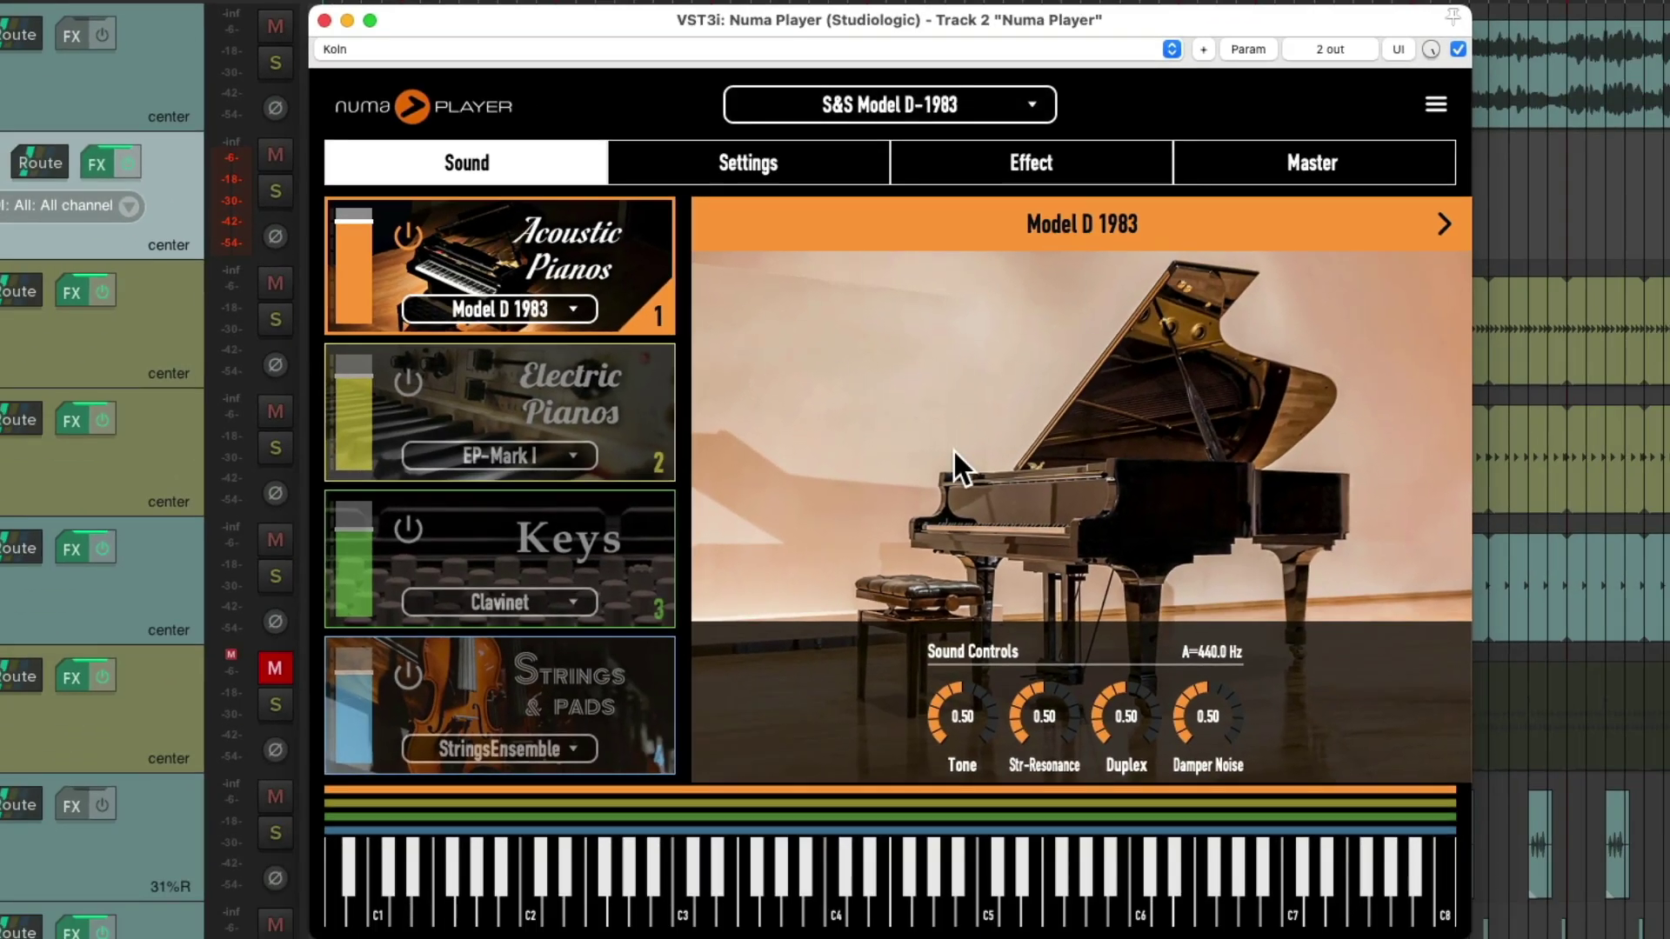
- Load the Koln Concert program in Numa Player and close the plugin window
left_click(1032, 106)
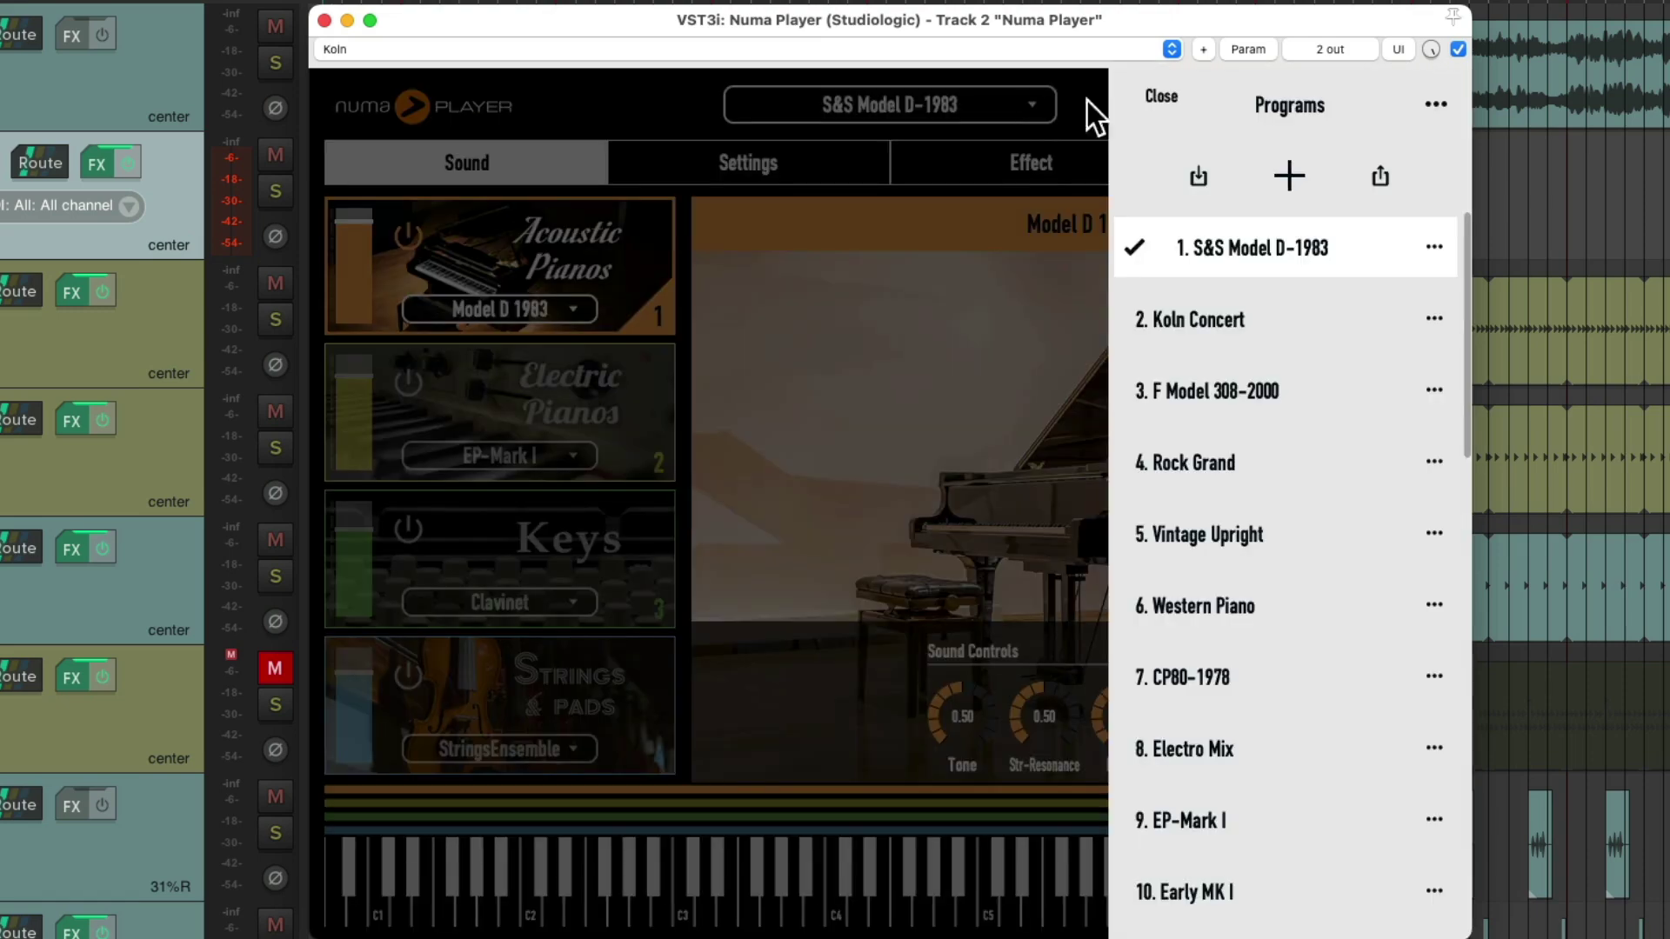
left_click(1261, 322)
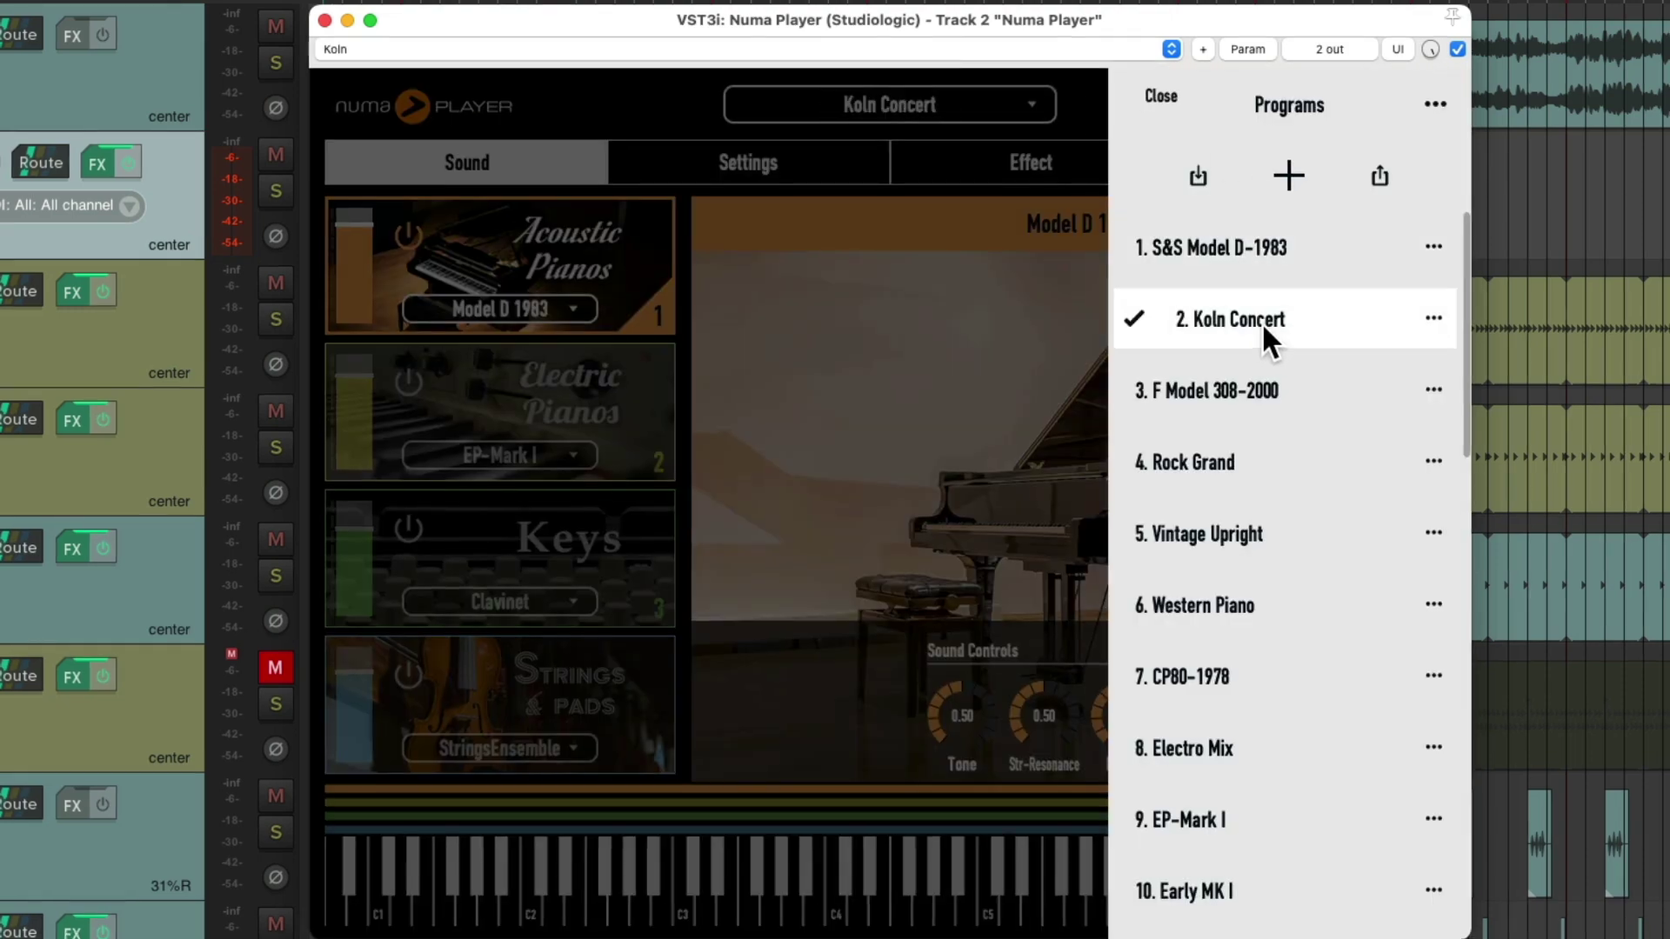
left_click(1164, 94)
left_click(324, 19)
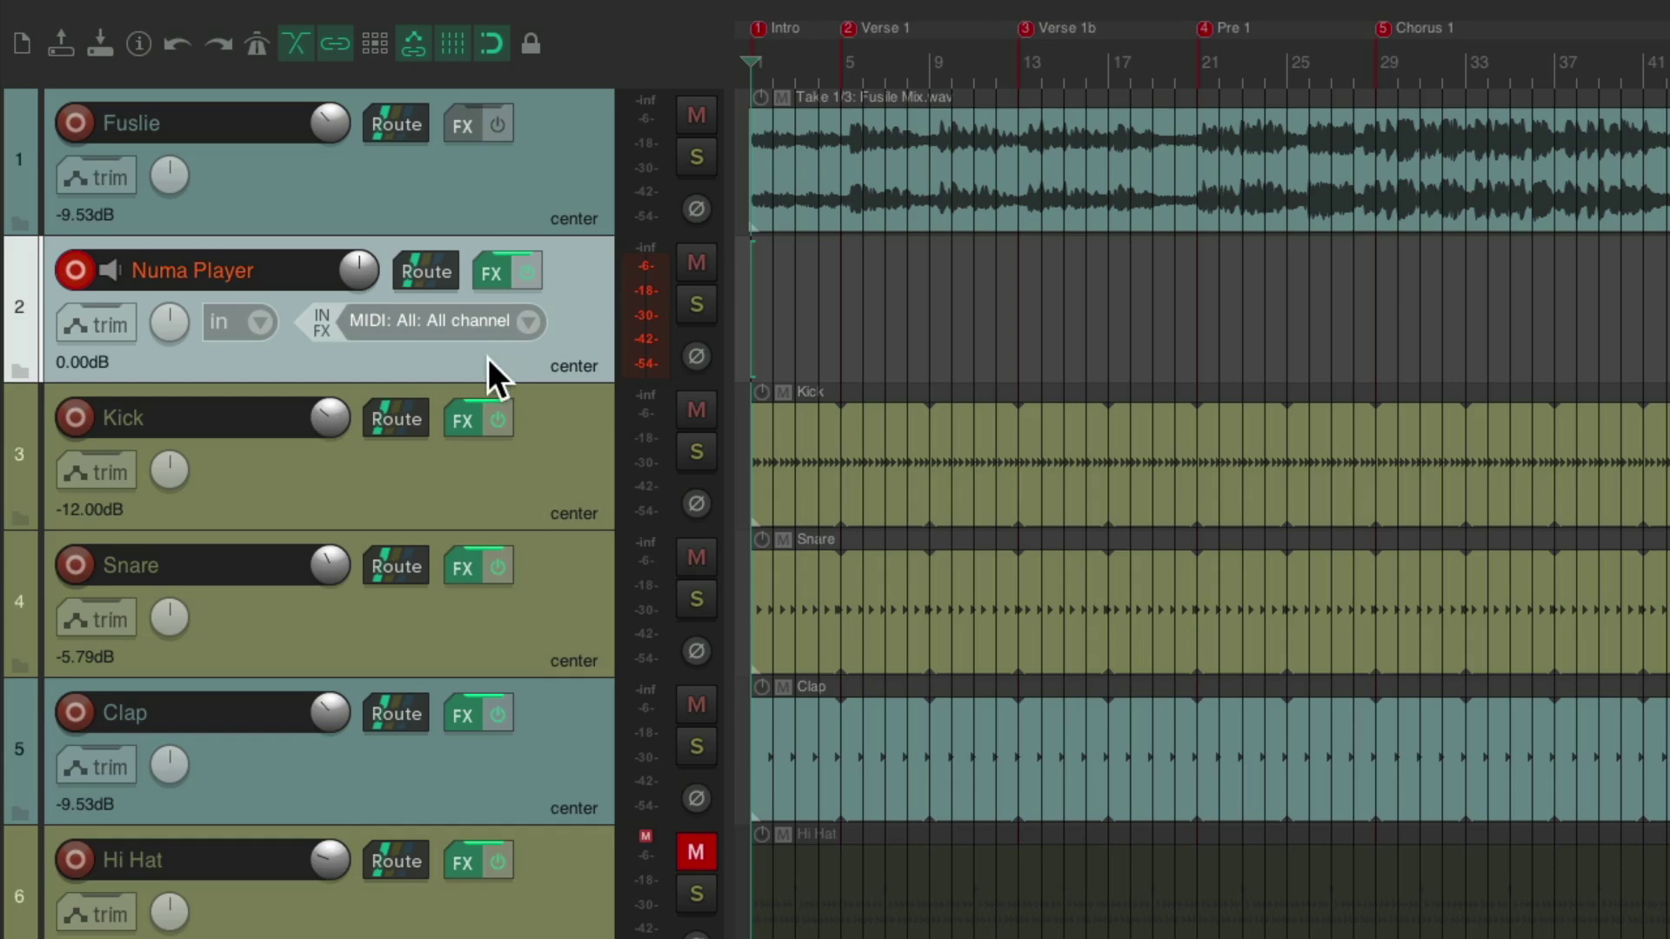
- Show the Virtual MIDI Keyboard and enlarge the Numa Player track's height to fill the arrange view below the Fuslie track
left_click(296, 15)
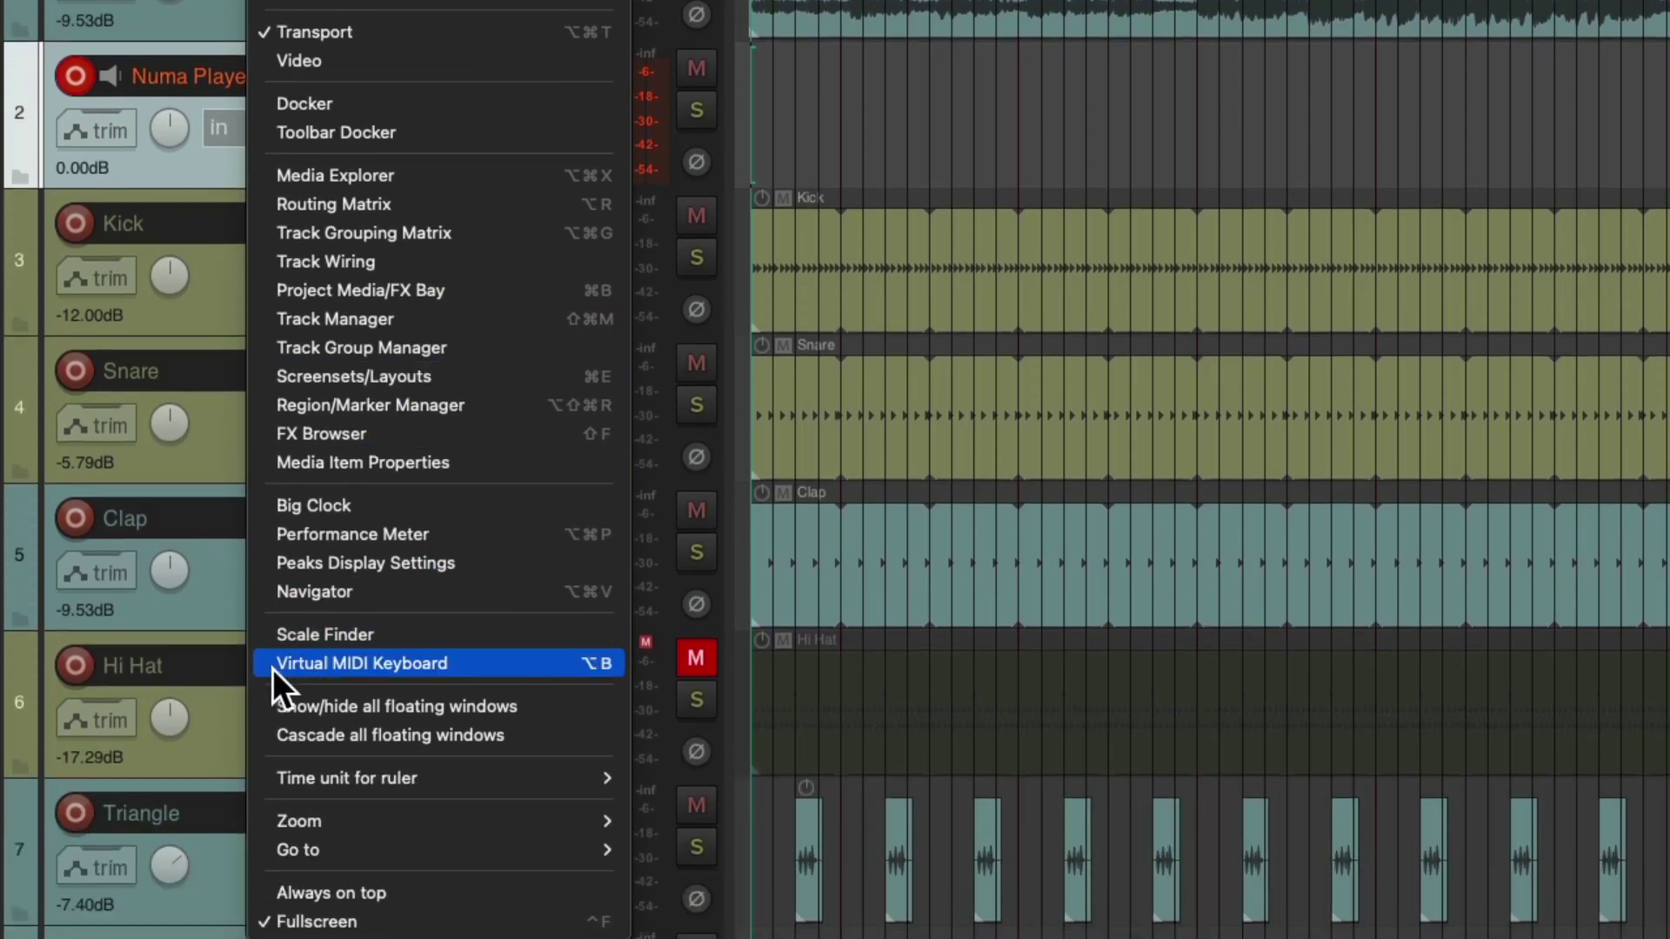
left_click(269, 669)
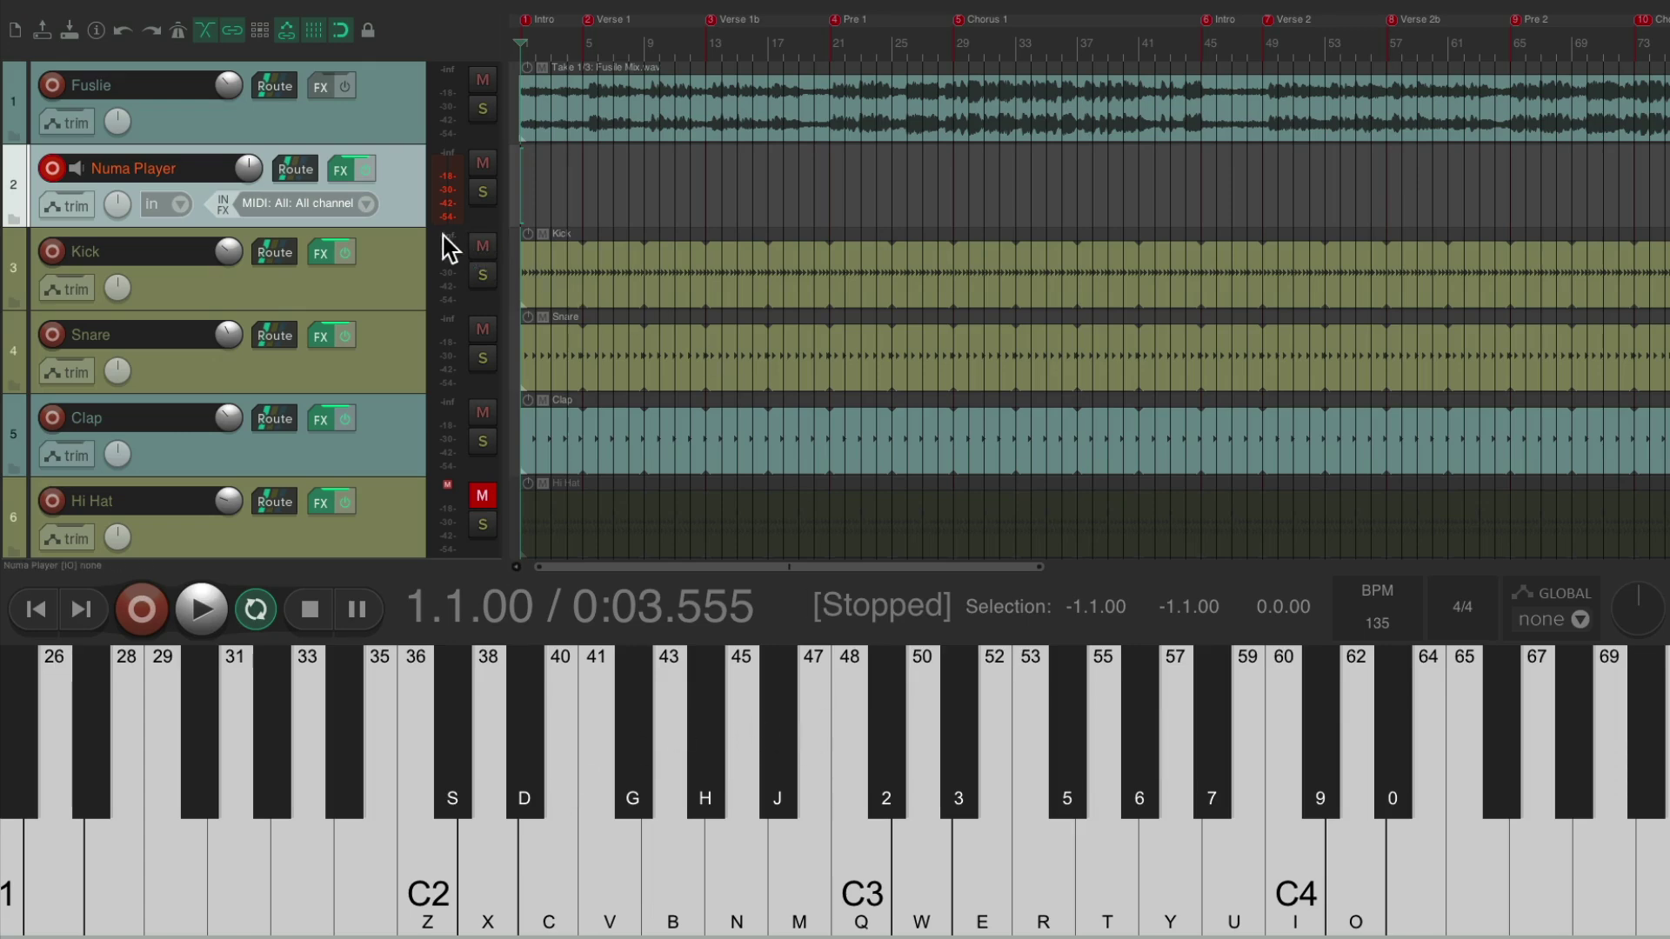
left_click_drag(410, 227, 403, 549)
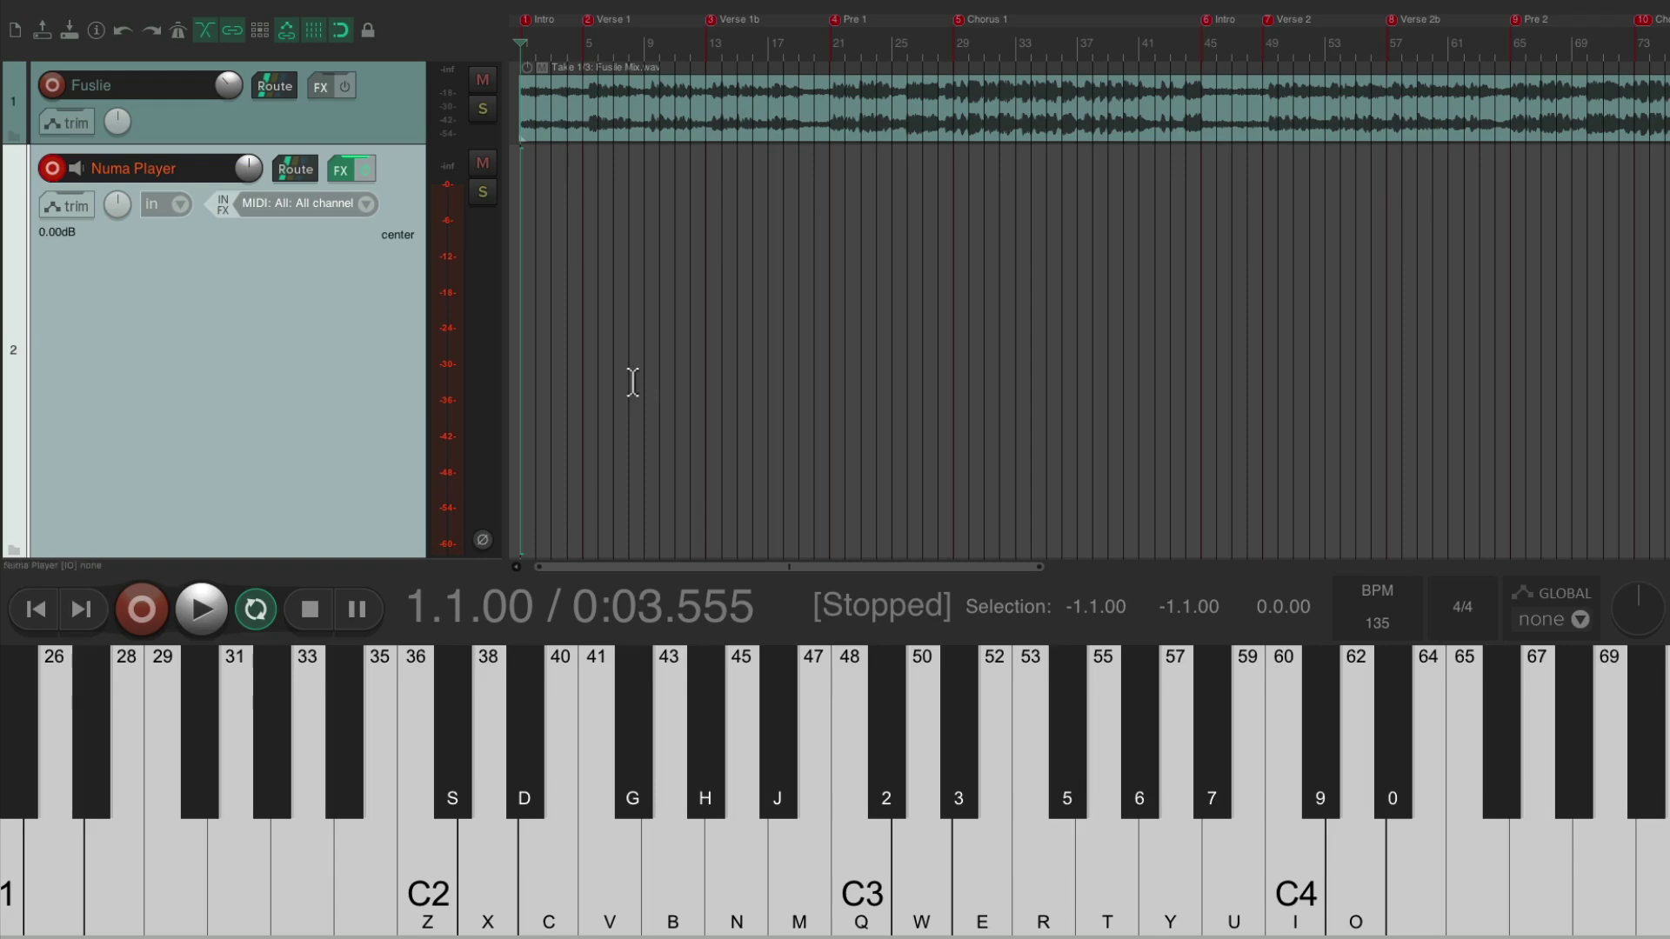
- Draw an empty MIDI item spanning the whole song on the Numa Player track, then open and close it in the MIDI editor
scroll(632, 382, "down", 3)
left_click_drag(1552, 207, 474, 261)
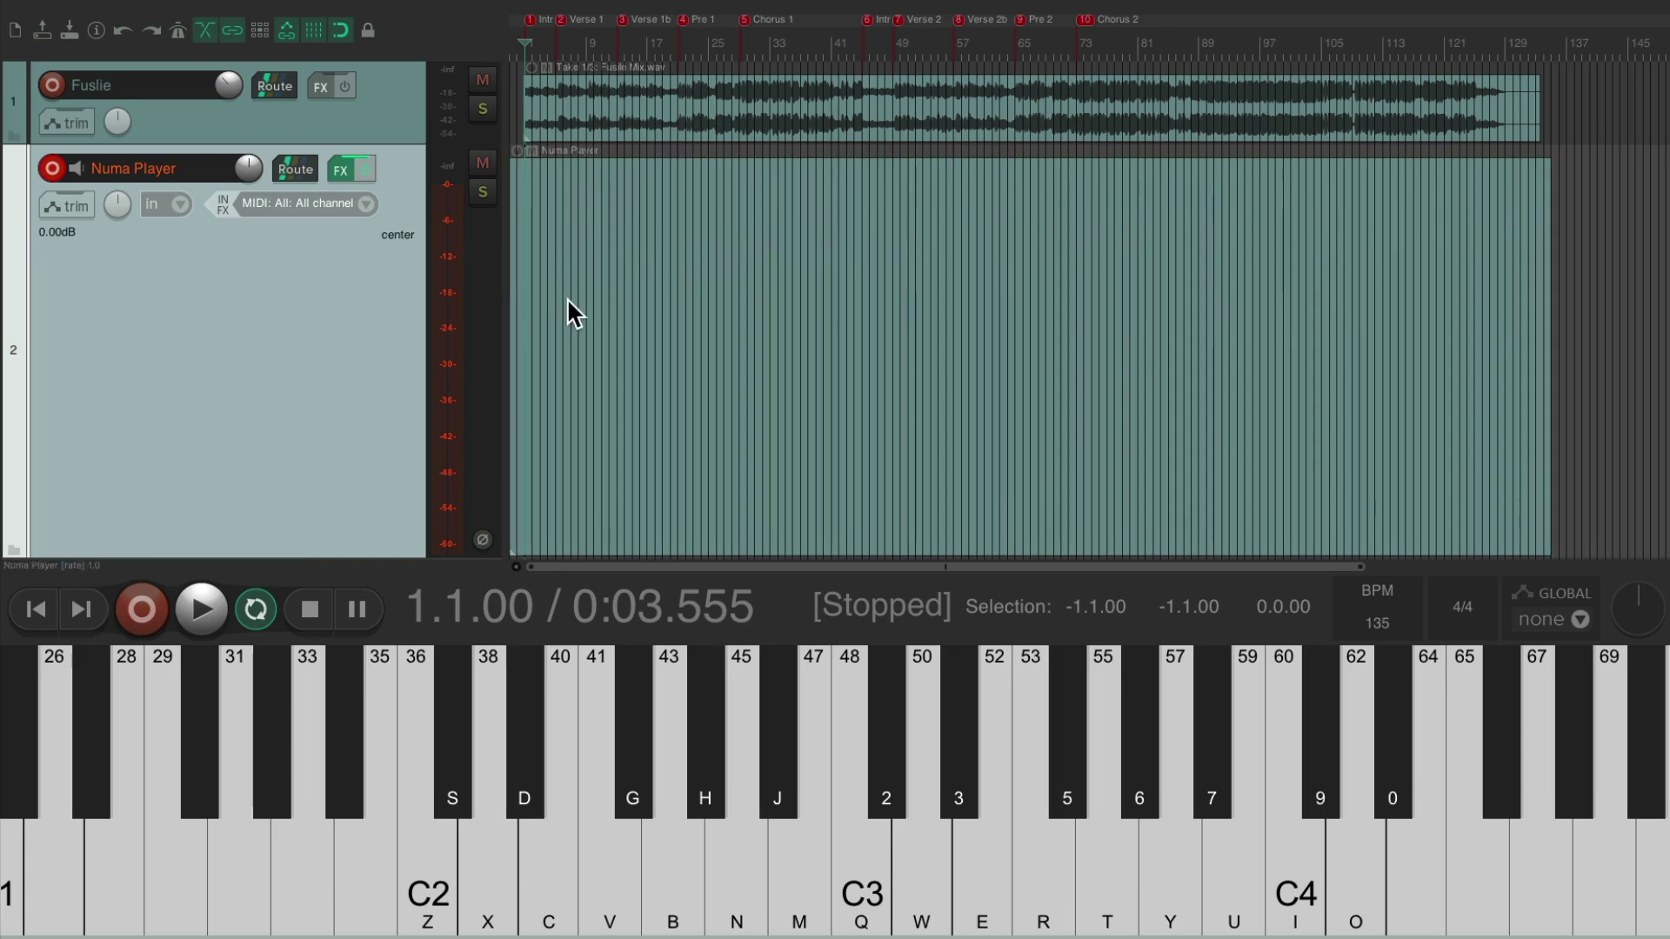
scroll(567, 299, "up", 6)
double_click(686, 205)
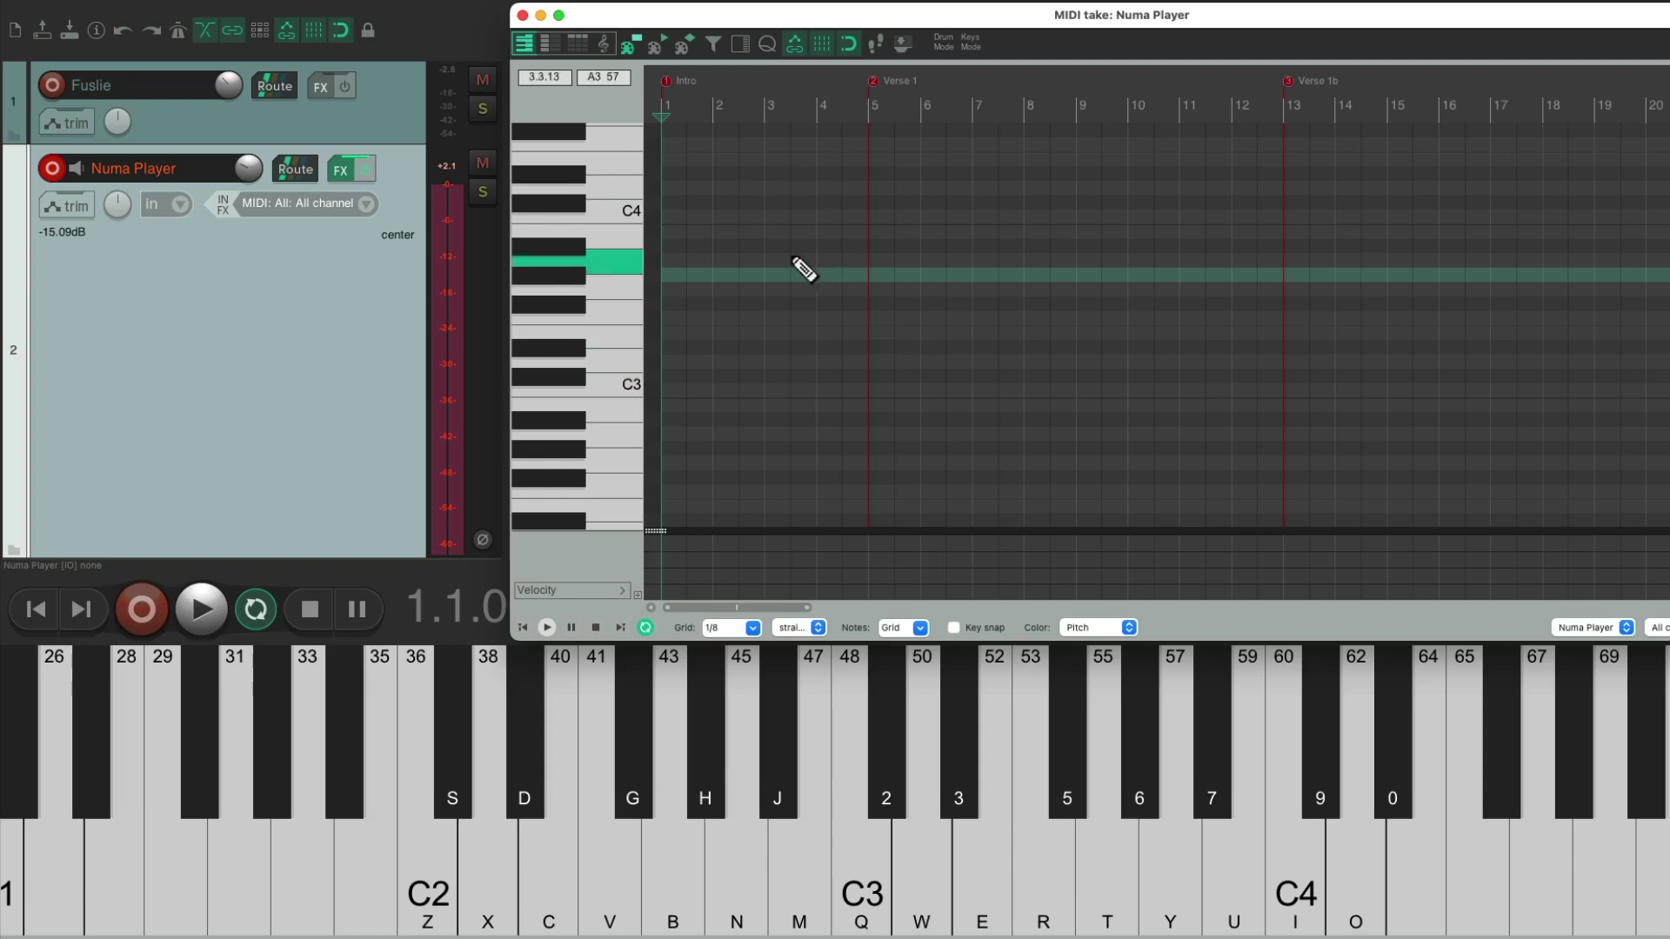
left_click(523, 16)
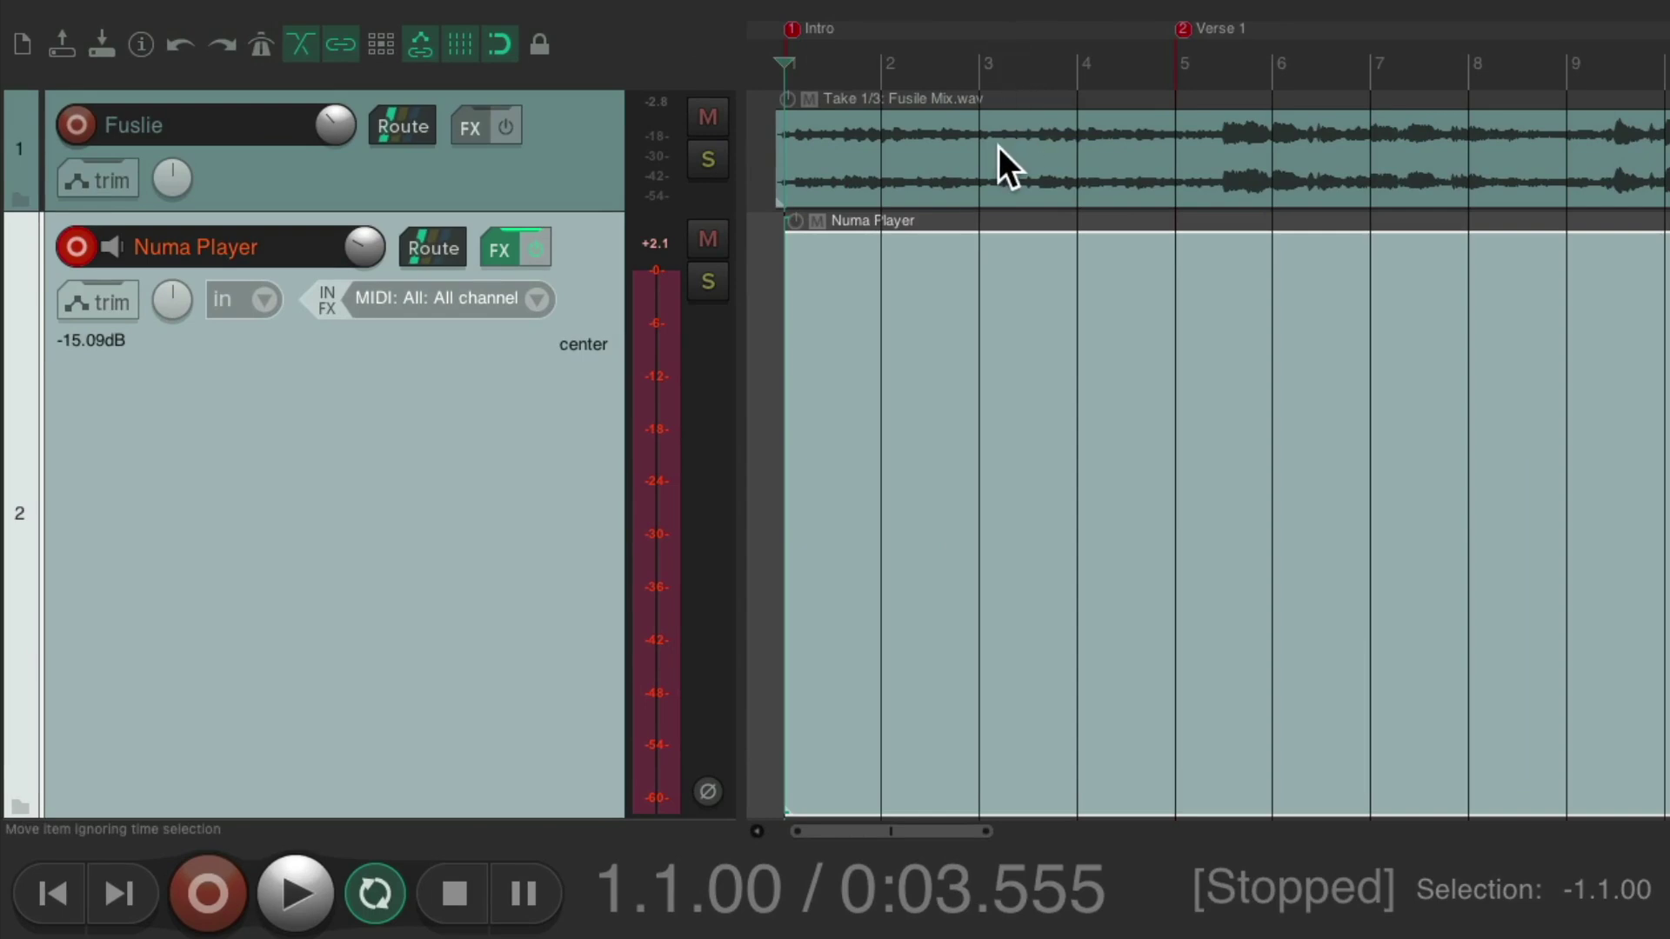
- Switch the Fuslie audio item from its first take to take 3/3
left_click(940, 130)
key("t")
key("t")
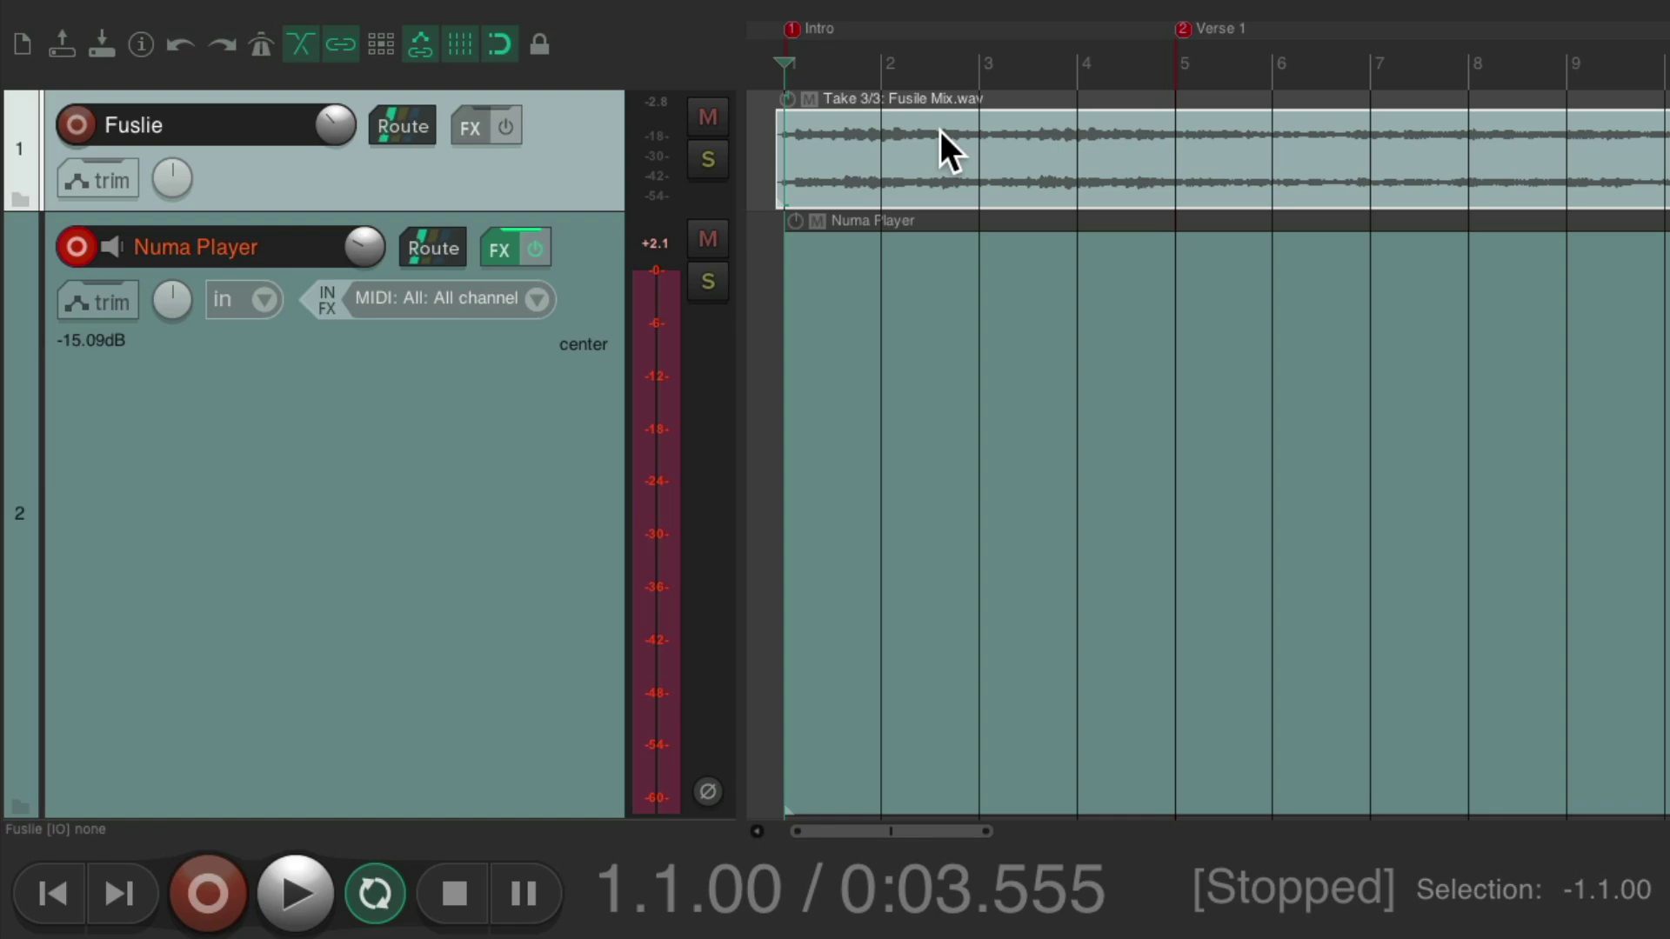
- Open the Numa Player item in the MIDI editor and record a low E2 at bar 3 and the chord E2-B2-E3-Ab3 at bar 5
double_click(938, 261)
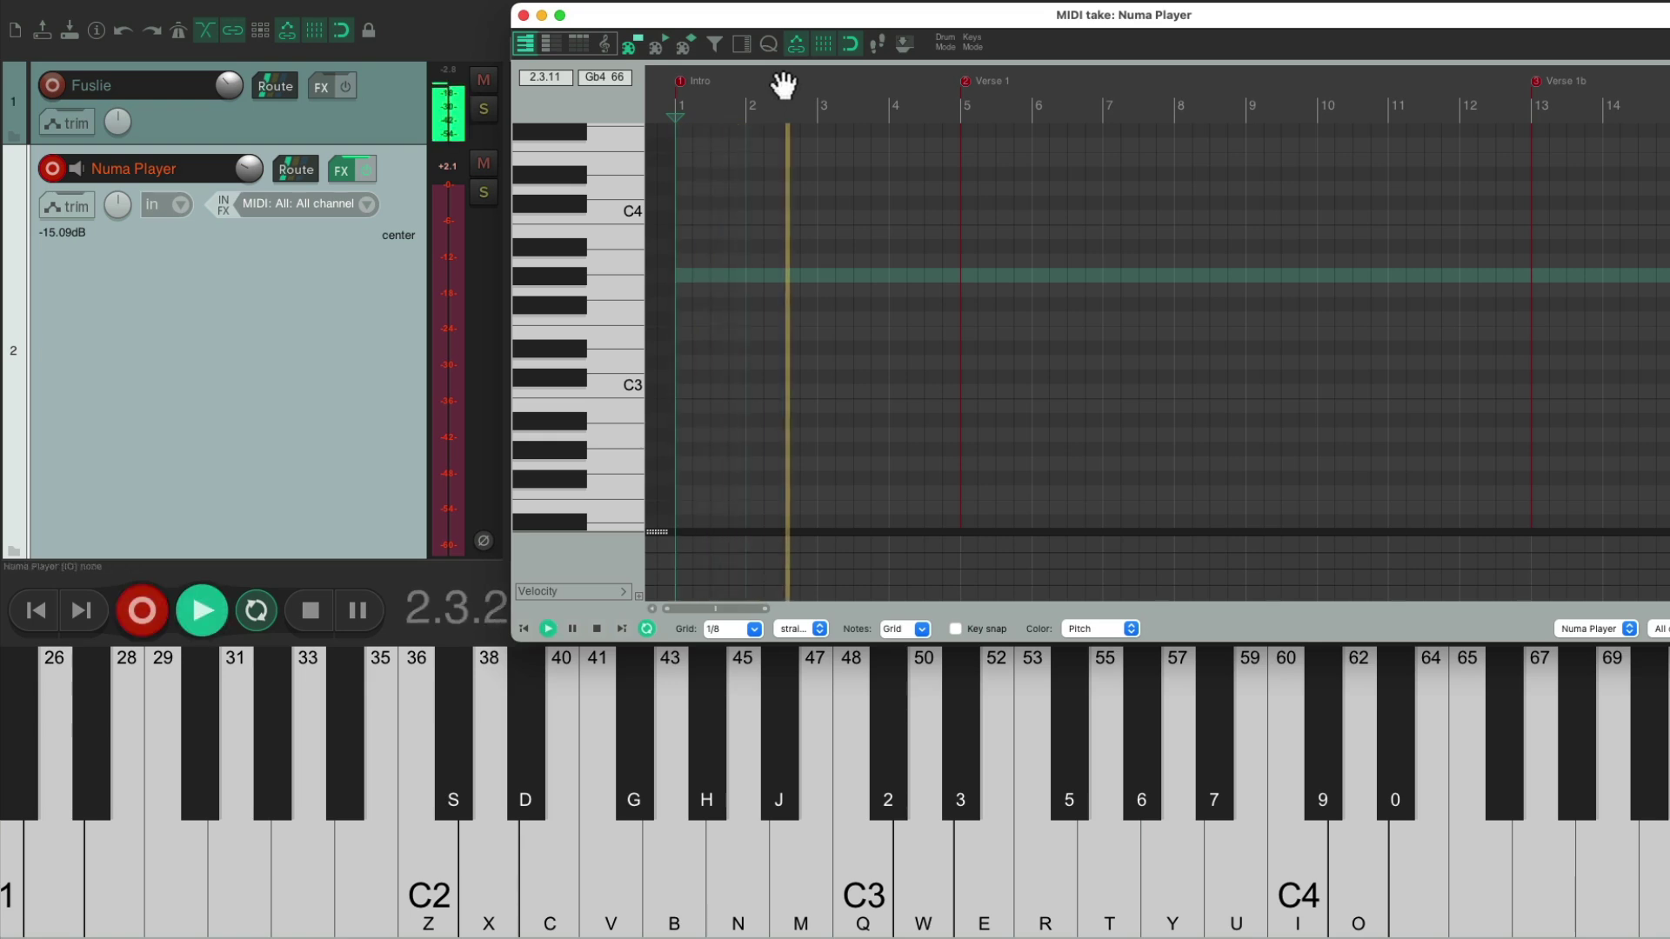
key("c")
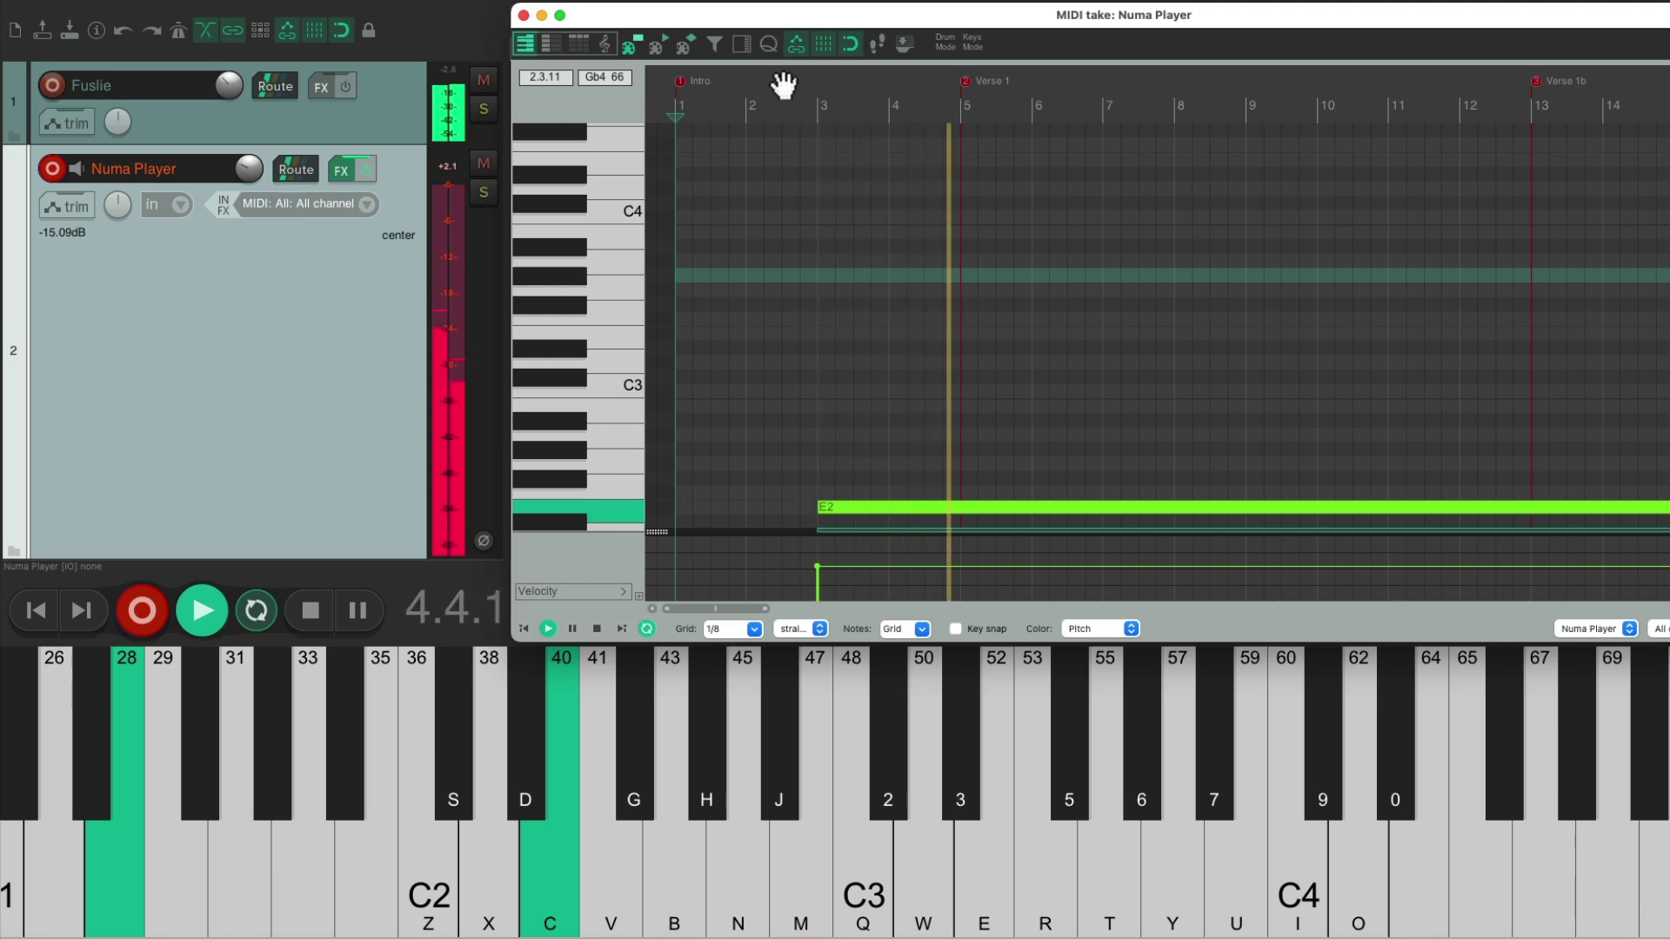
key("c")
key("m")
key("e")
key("6")
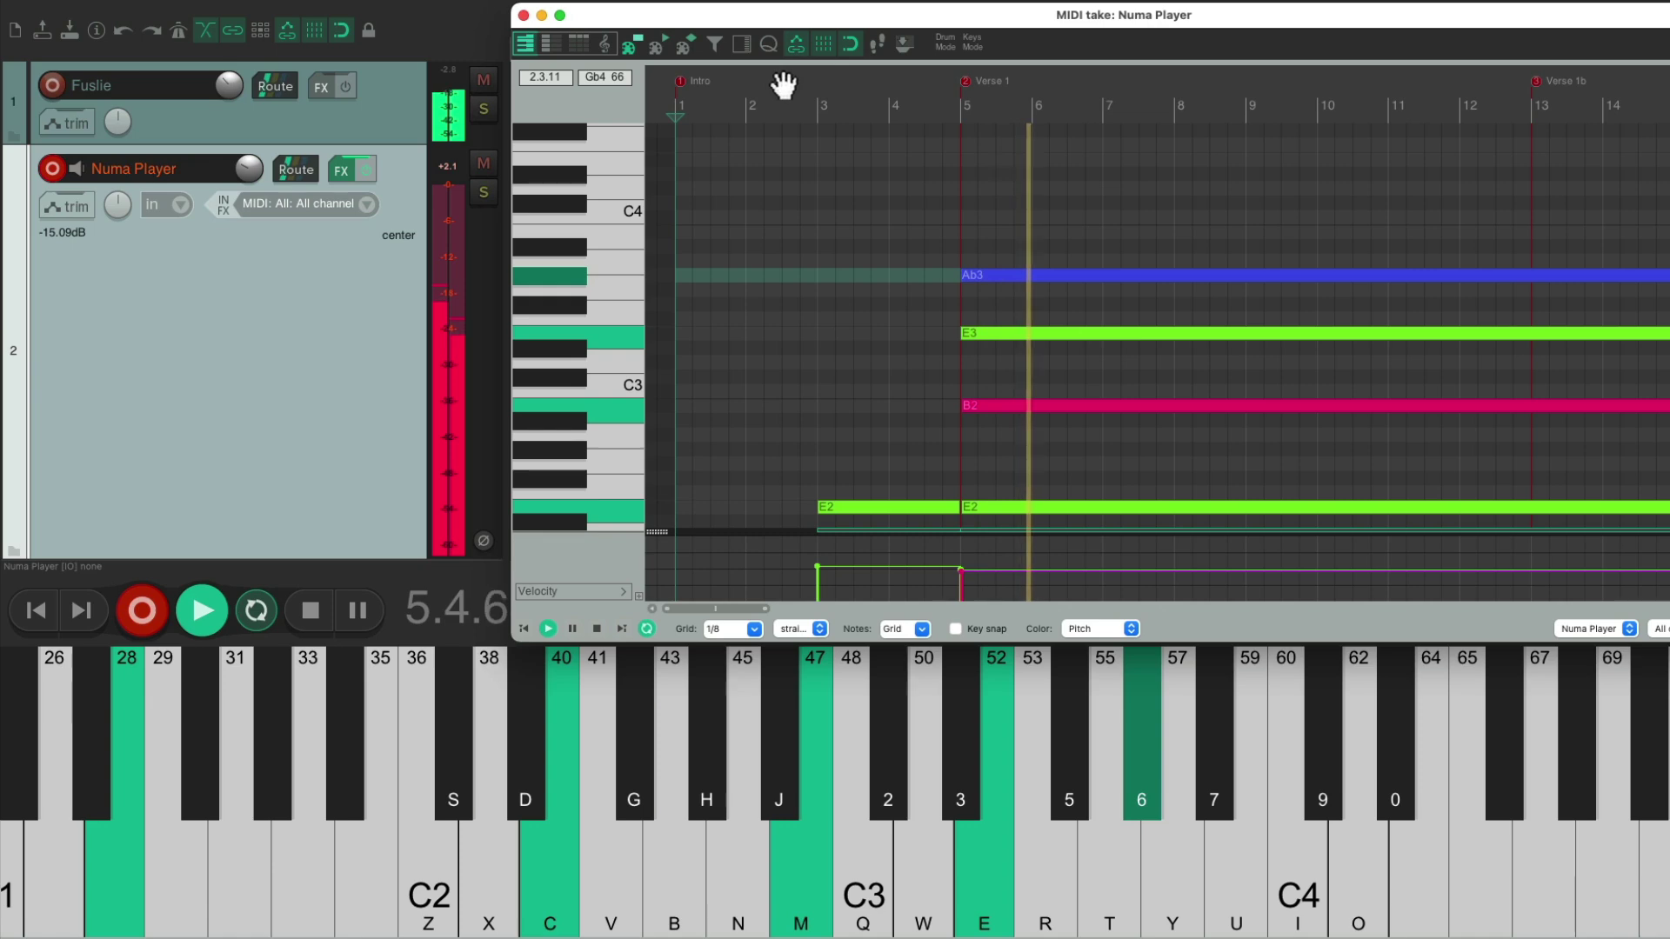
- Record the chords B2-Gb3-B3-Eb4 at bar 7 and Db3-Ab3-Db4-E4 at bar 9
key("m")
key("5")
key("u")
key("0")
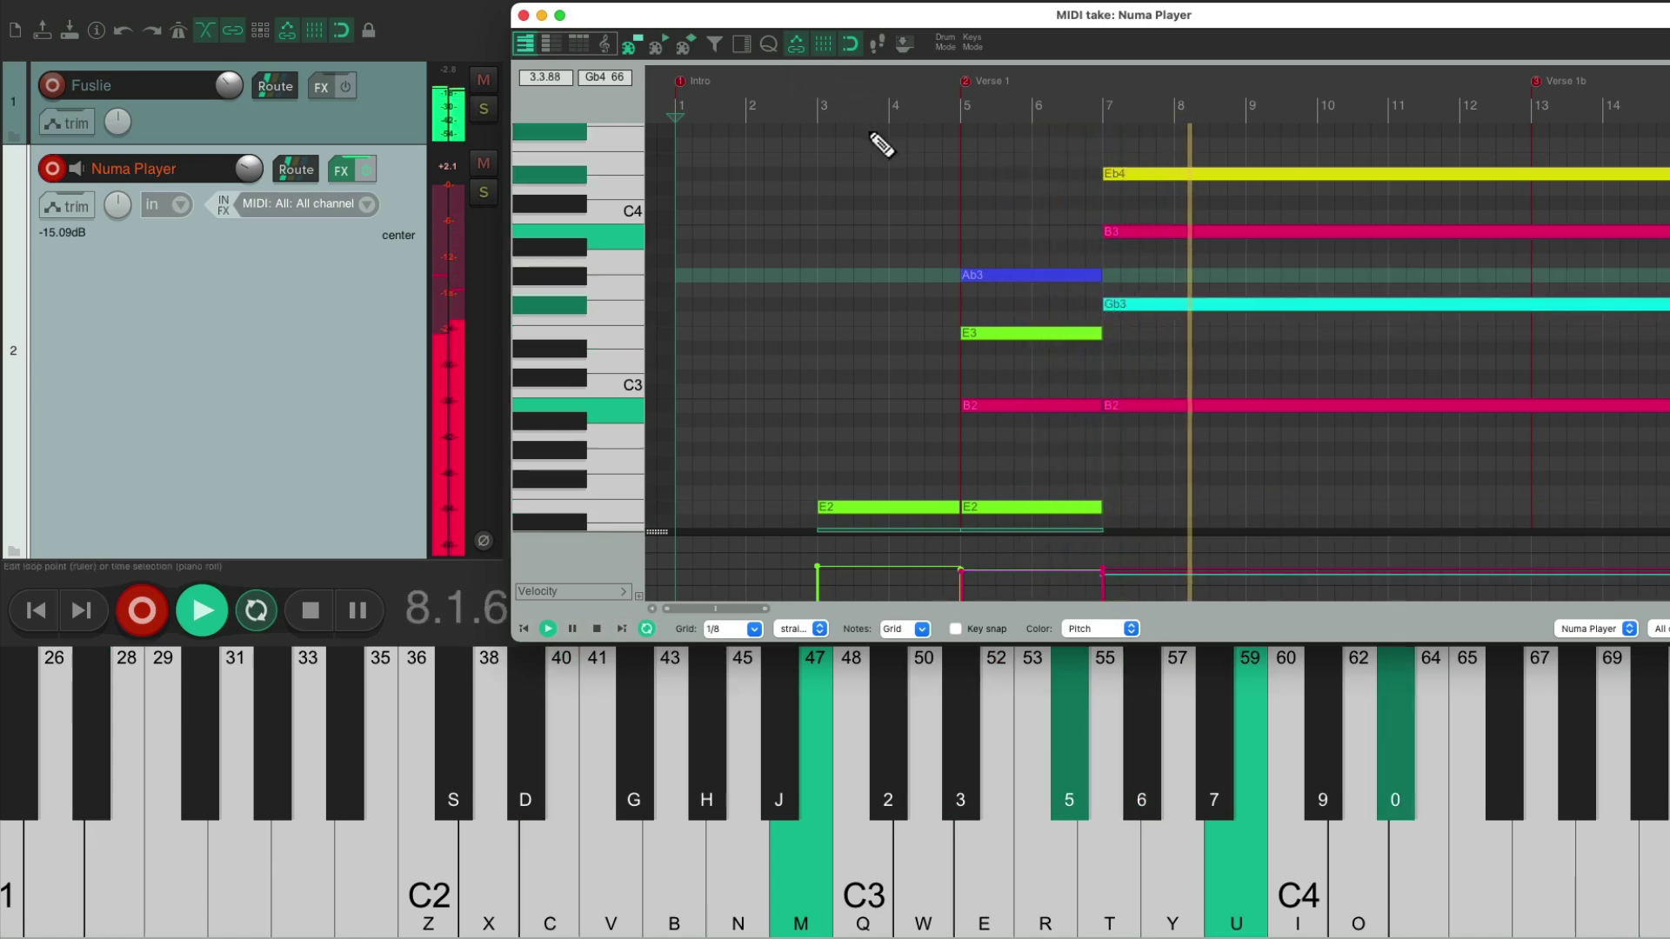
key("2")
key("6")
key("9")
key("p")
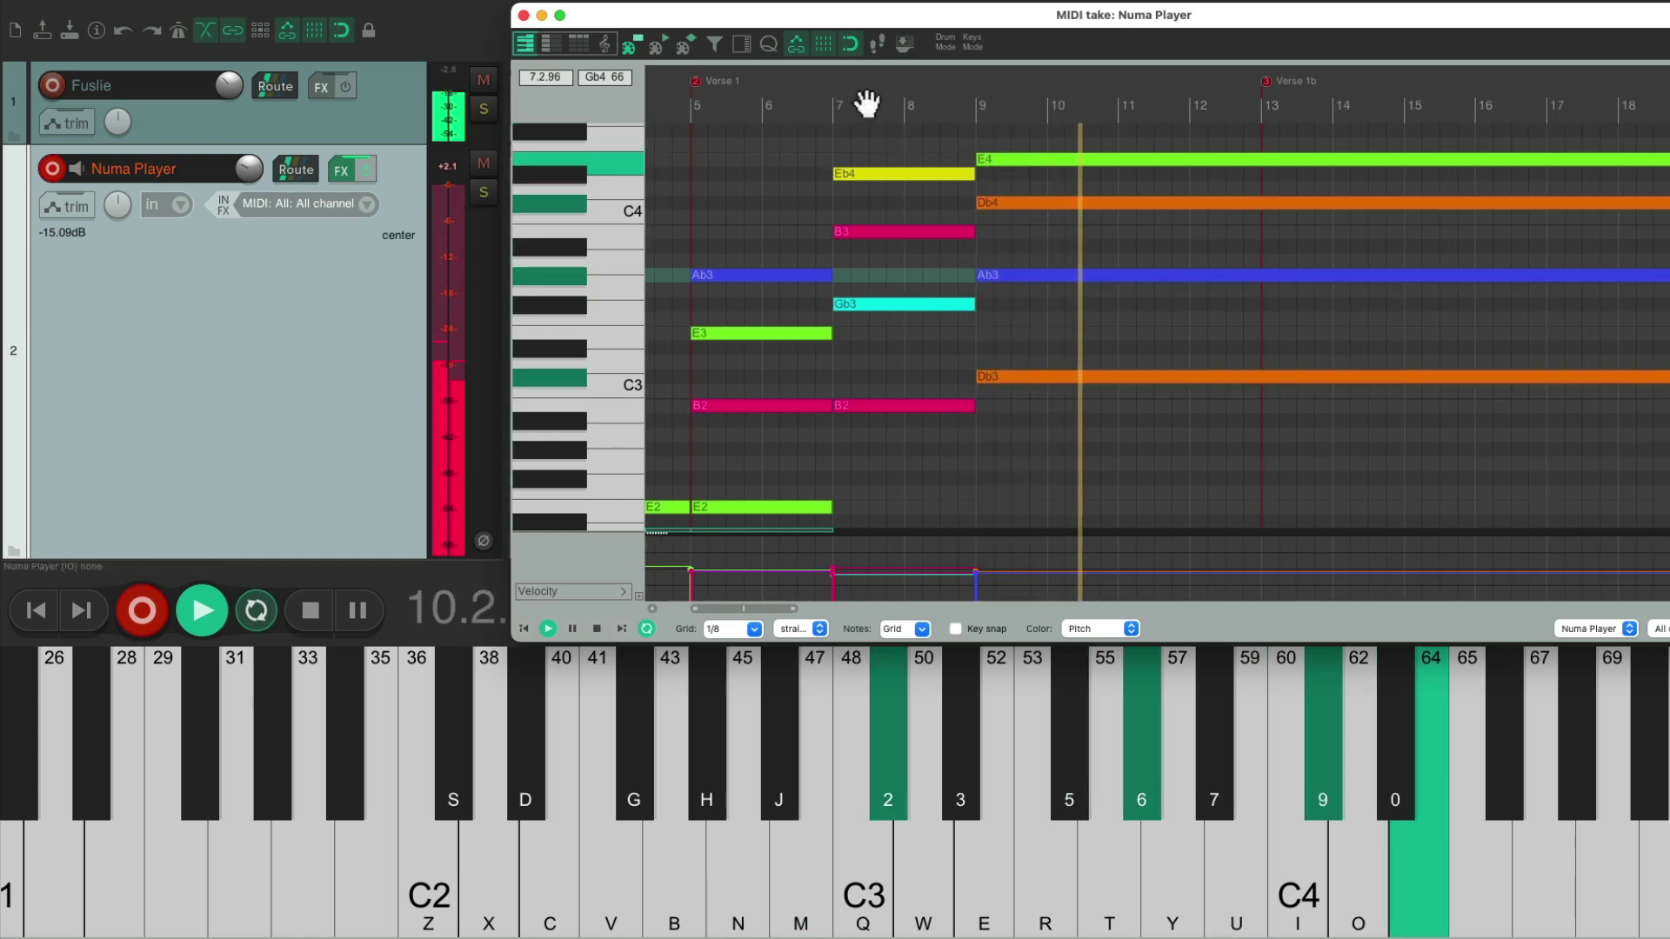
- Record the chords A2-E3-A3-Db4 at bar 11 and E2-B2-E3-Ab3 at bar 13, the start of Verse 1b
key("n")
key("e")
key("y")
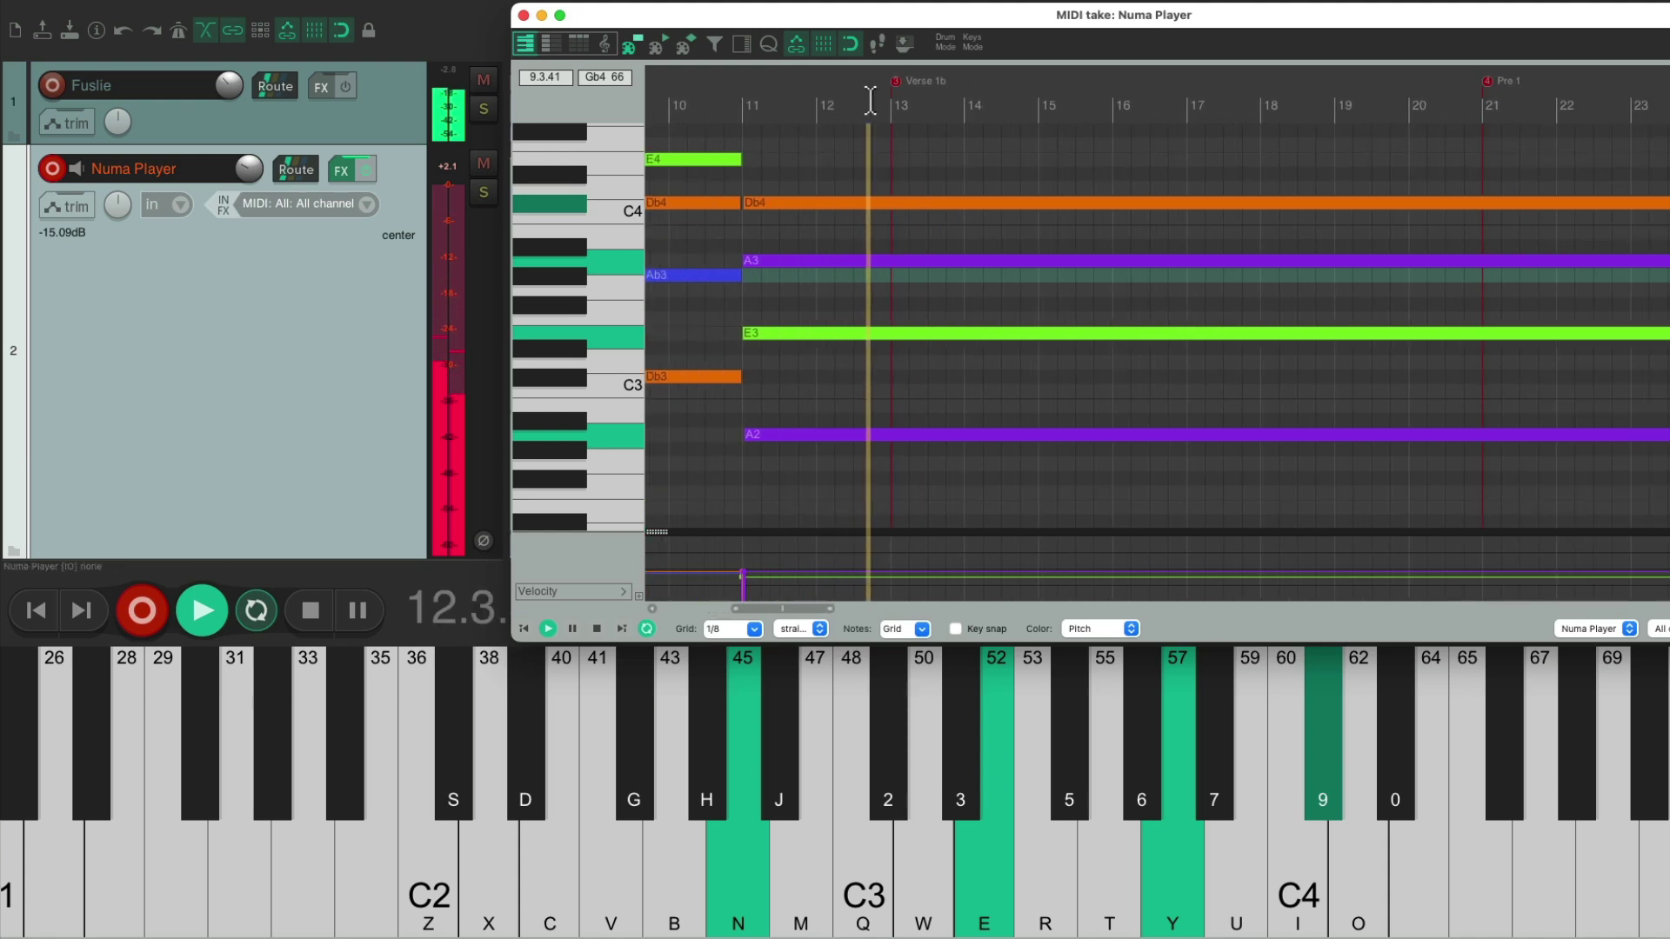
key("c")
key("m")
key("e")
key("6")
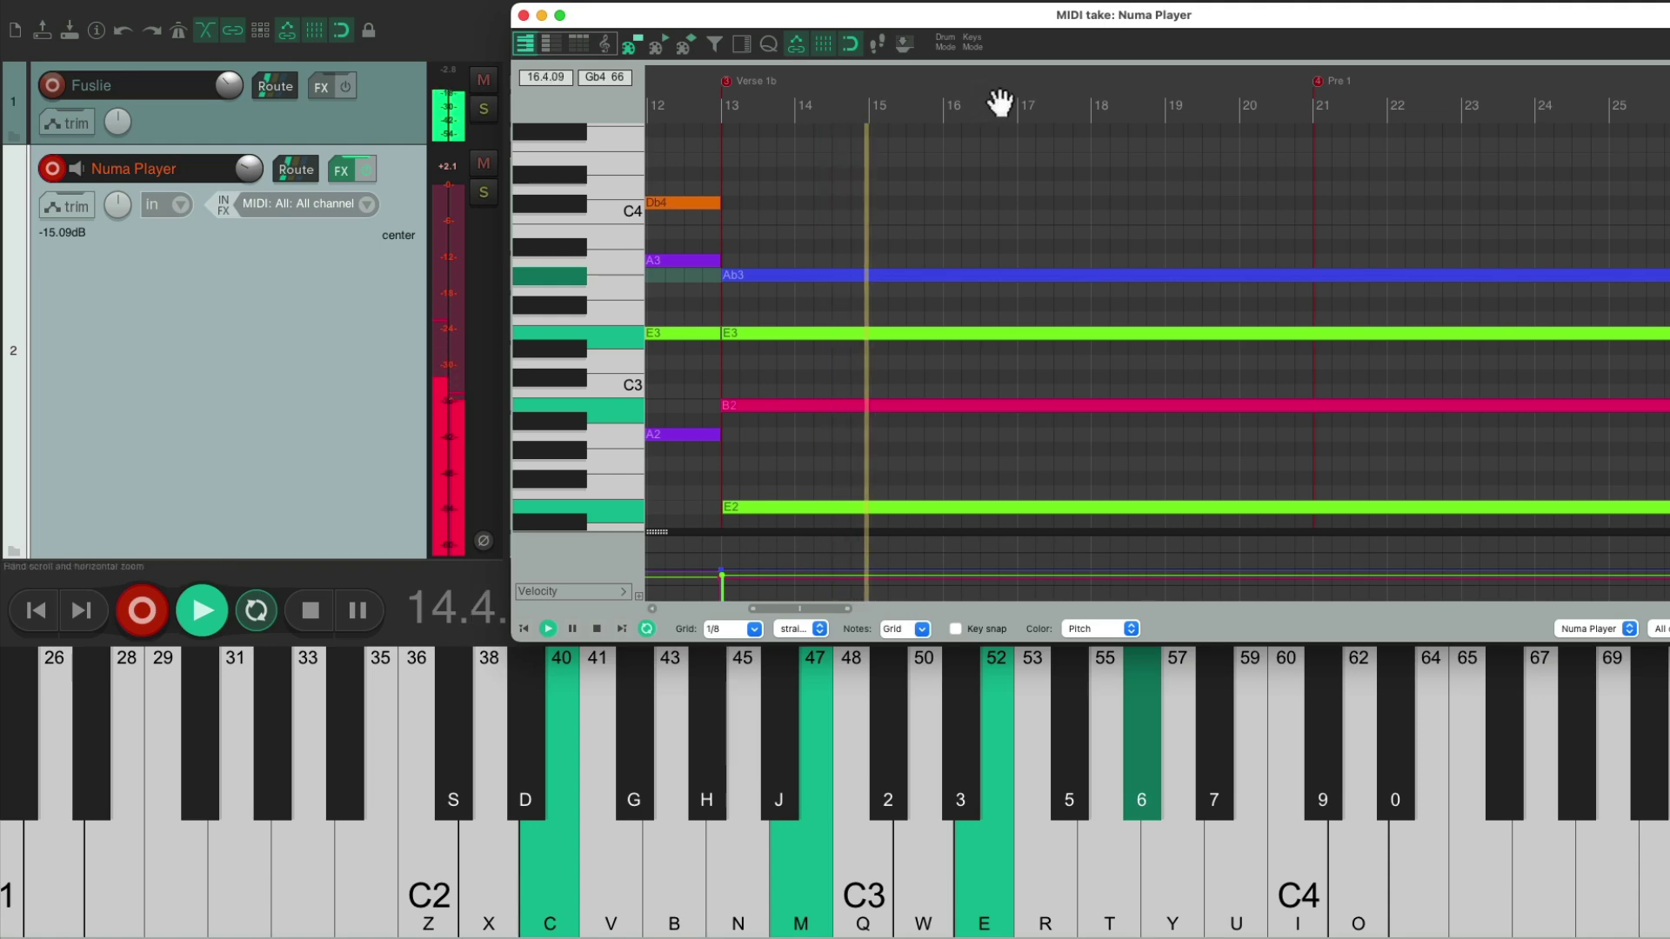
- Record the chords B2-Gb3-B3-Eb4 at bar 15 and Db3-Ab3-Db4-E4 at bar 17
key("m")
key("5")
key("u")
key("0")
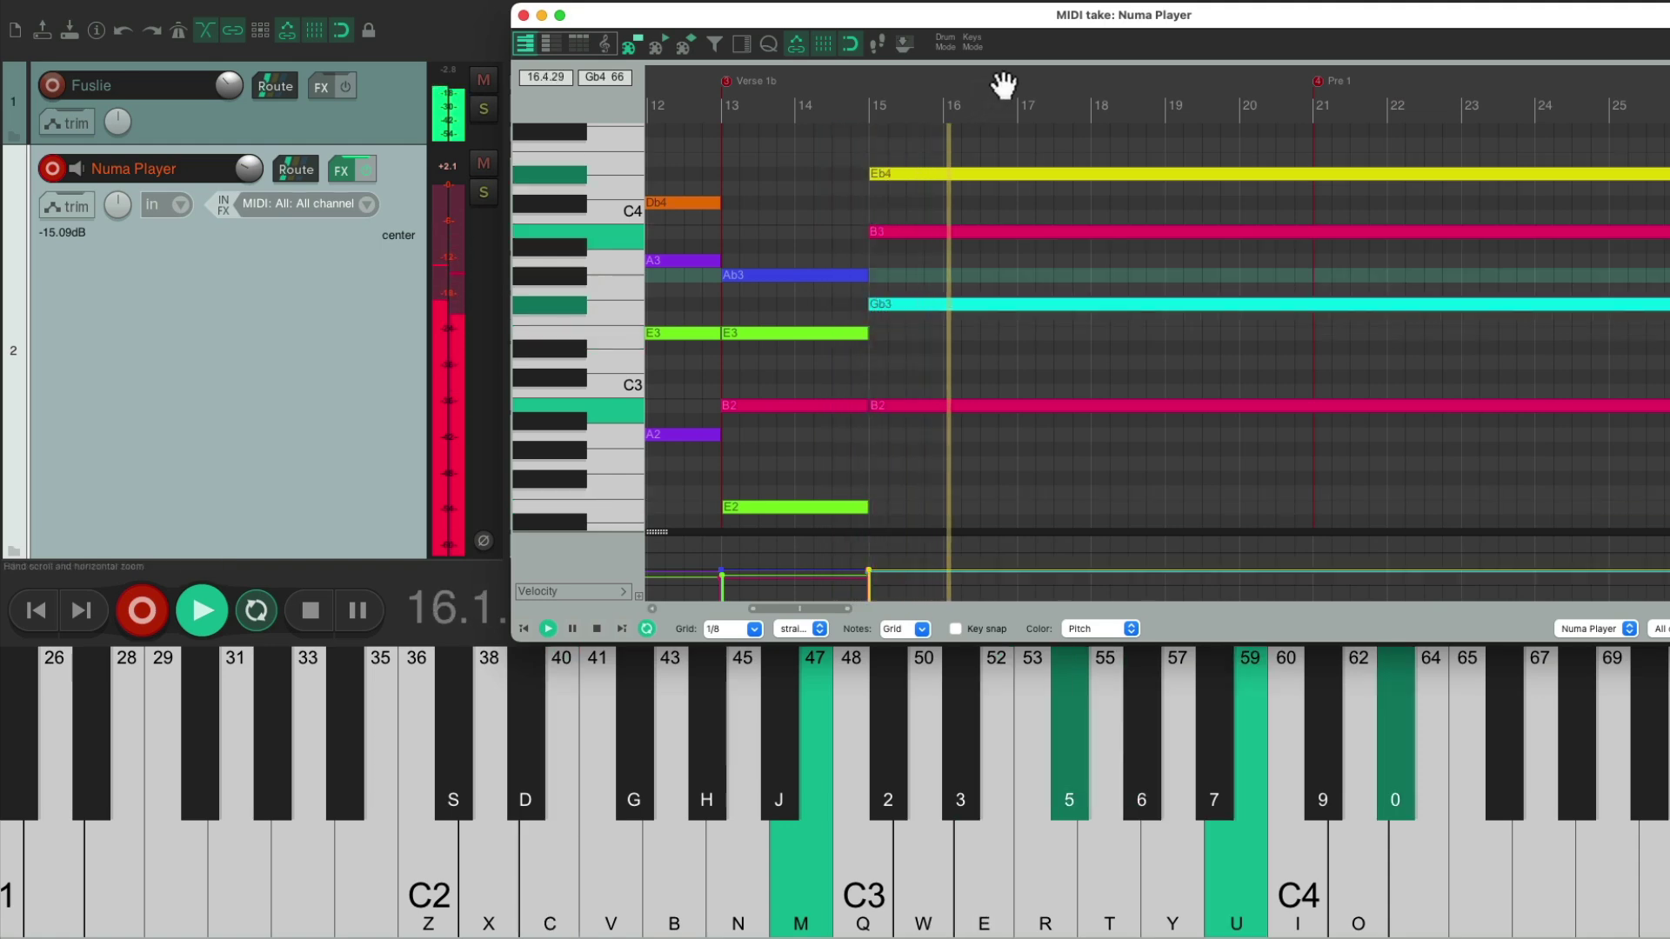
key("2")
key("6")
key("9")
key("p")
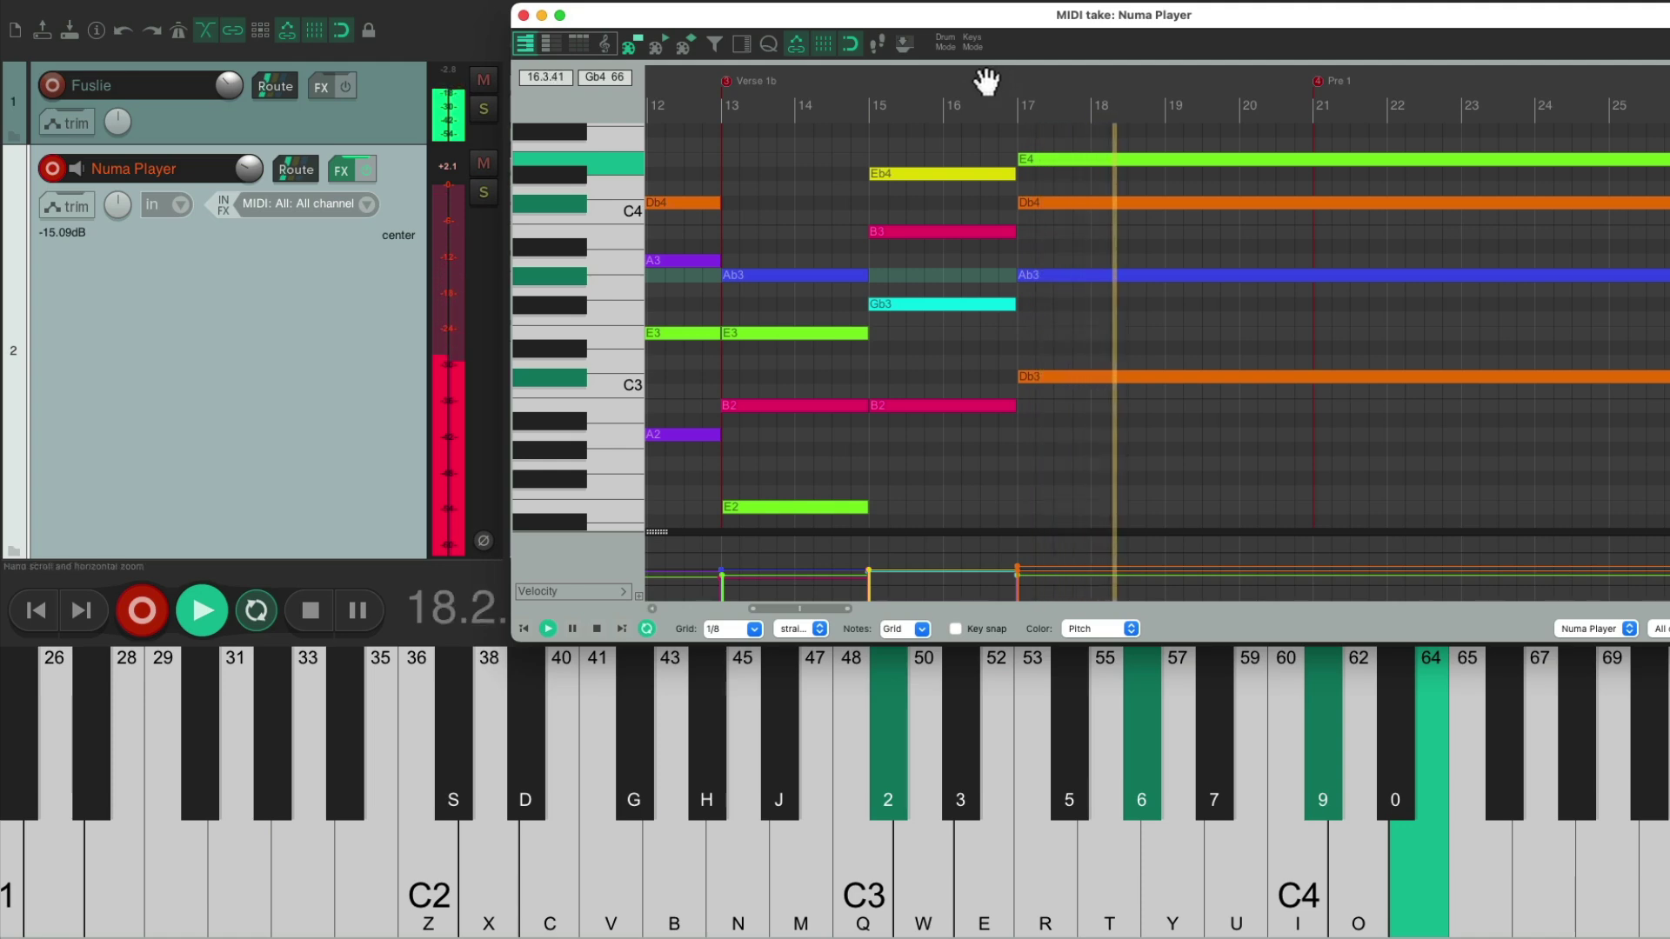
- Record the chord A2-E3-A3-Db4 at bar 19 and again at bar 21, the start of Pre 1
key("n")
key("e")
key("y")
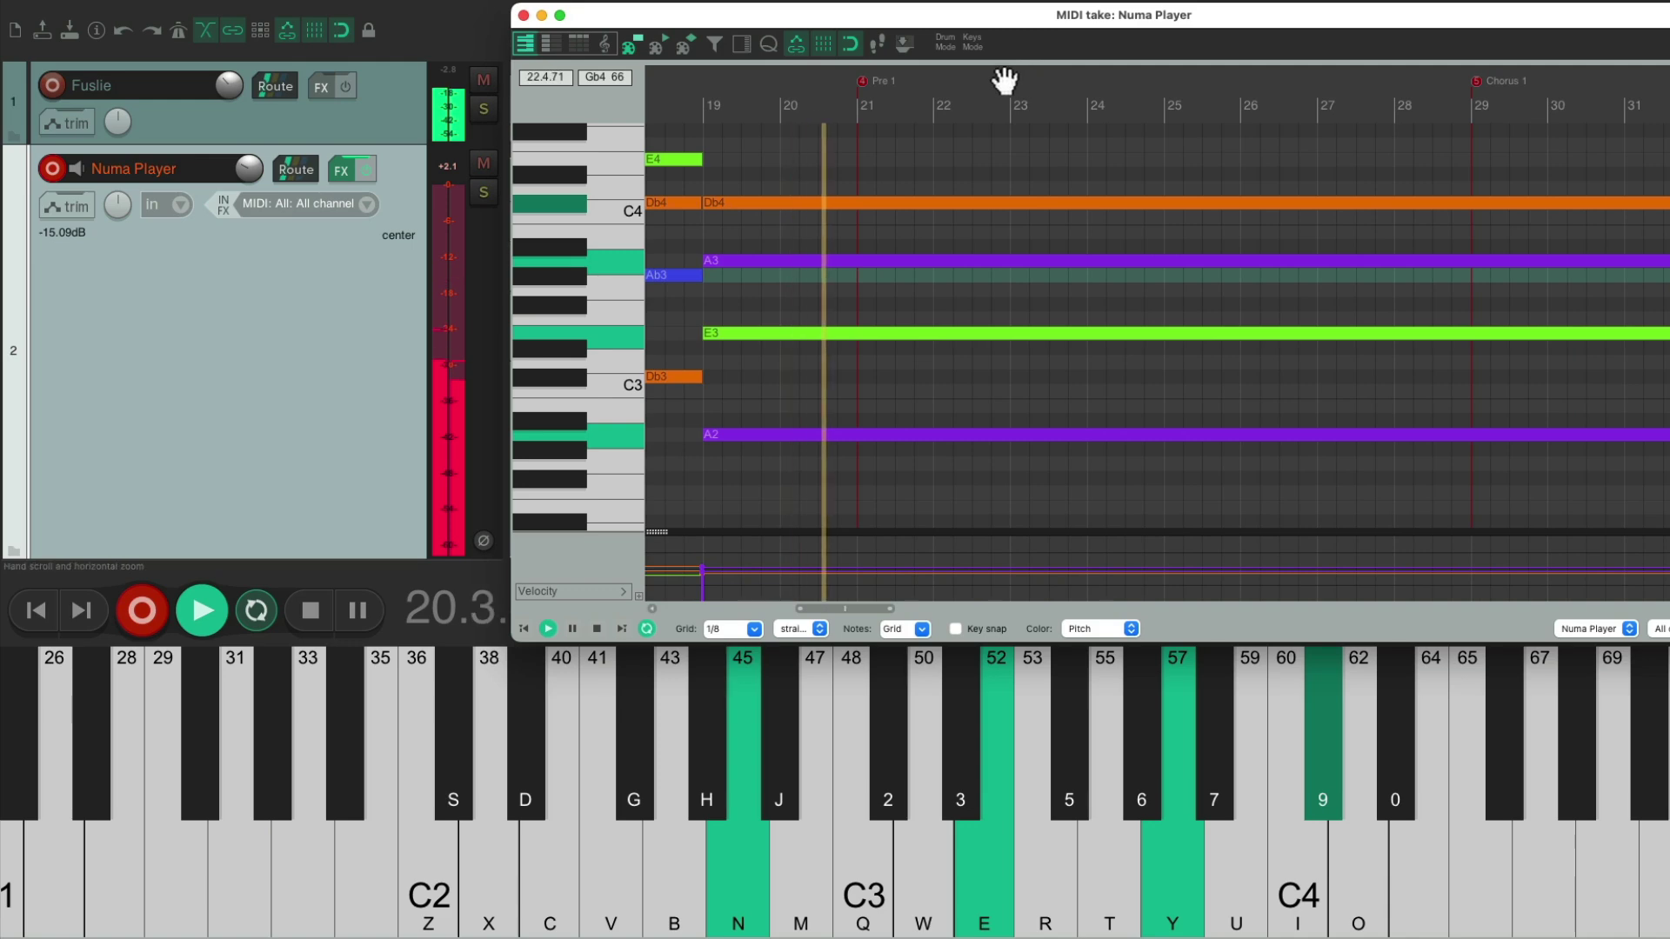
key("9")
key("n")
key("e")
key("y")
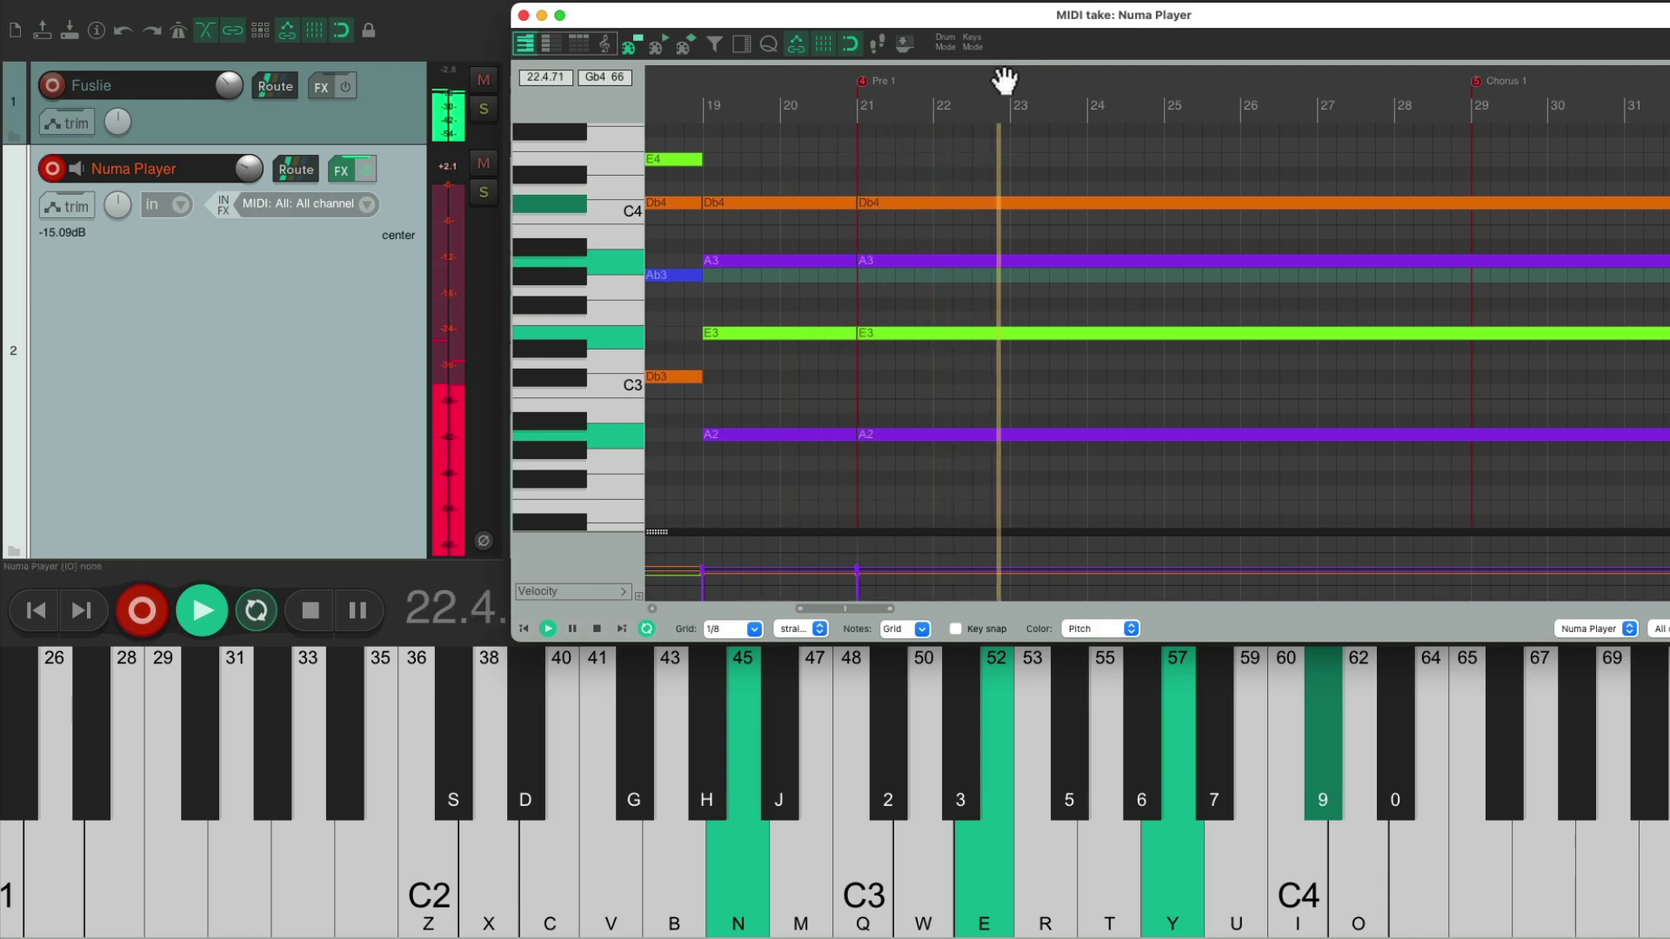
- Record the chords B2-Gb3-B3-Eb4 at bar 23 and Db3-Ab3-Db4-E4 at bar 25
key("m")
key("5")
key("u")
key("0")
left_click_drag(1005, 80, 964, 80)
key("2")
key("6")
key("9")
key("p")
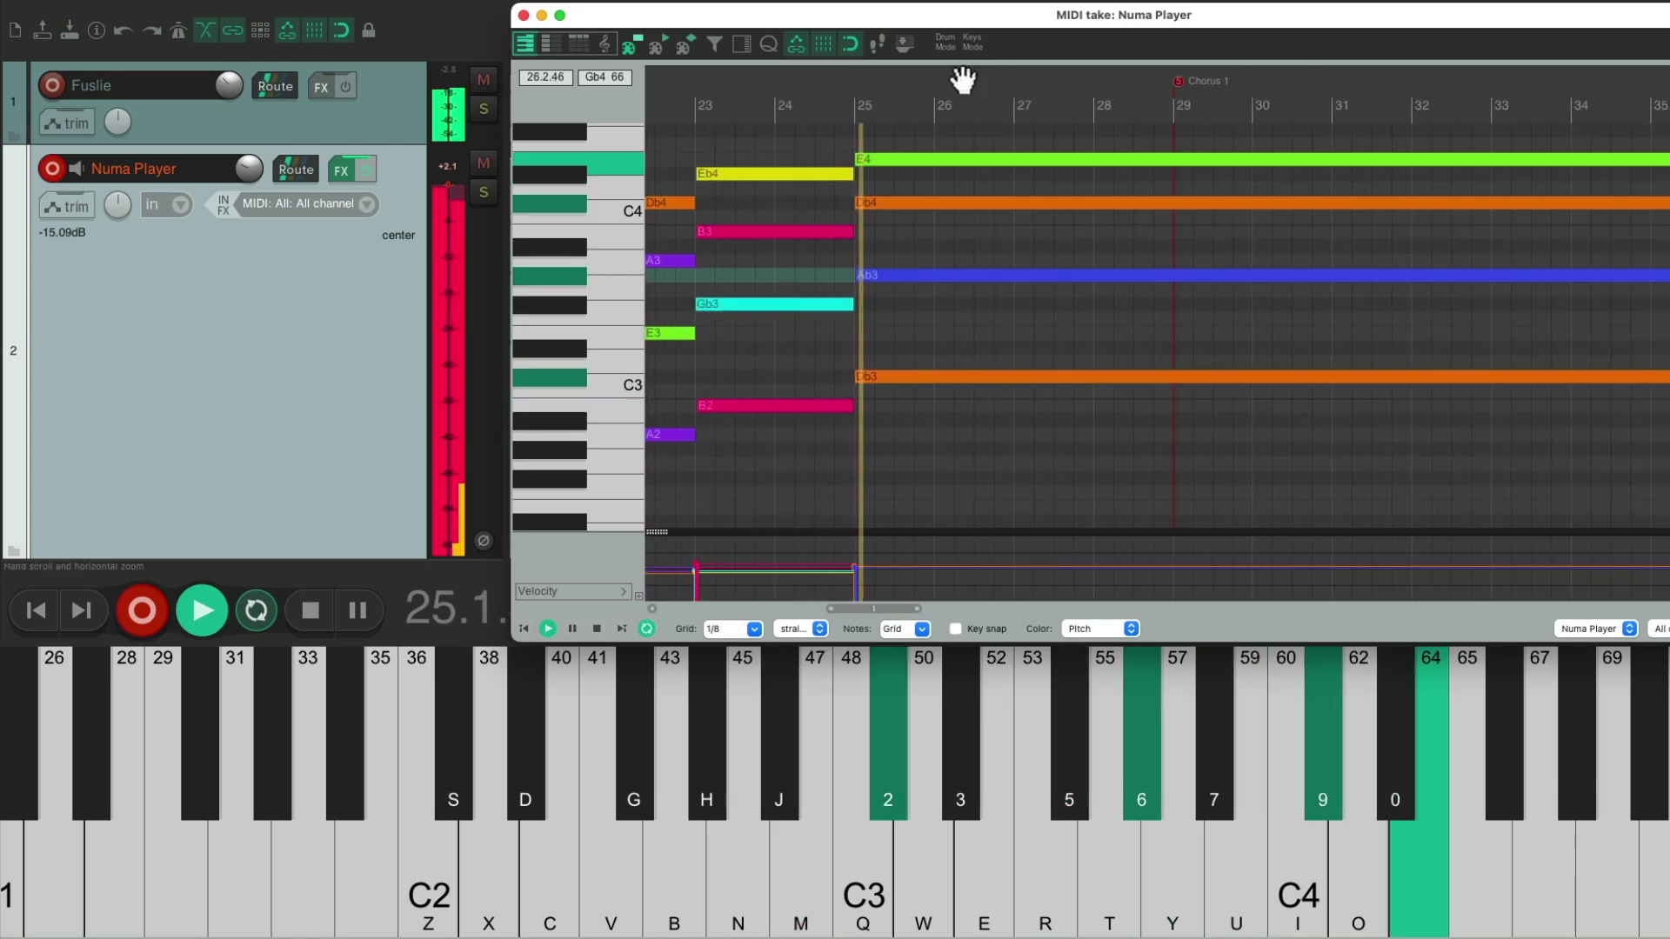
- Record the chords B2-Gb3-B3-Eb4 at bar 26 and Ab2-Ab3-C4-Eb4-Gb4 at bar 27
key("m")
key("5")
key("u")
key("0")
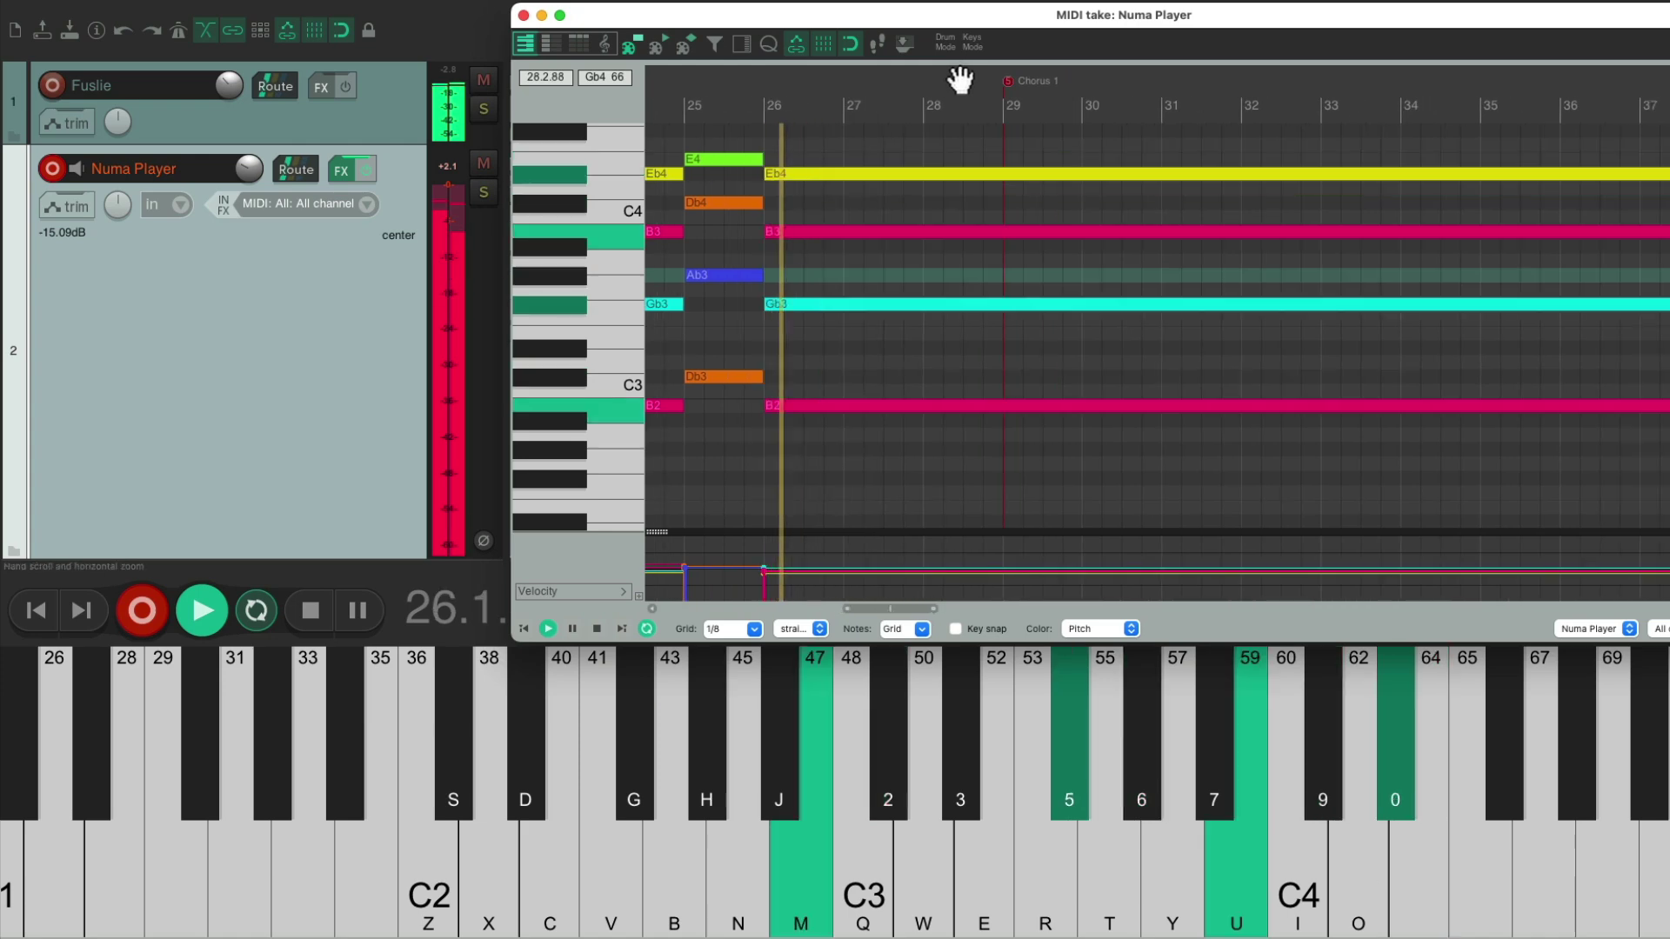
key("h")
key("6")
key("i")
key("0")
key("equal")
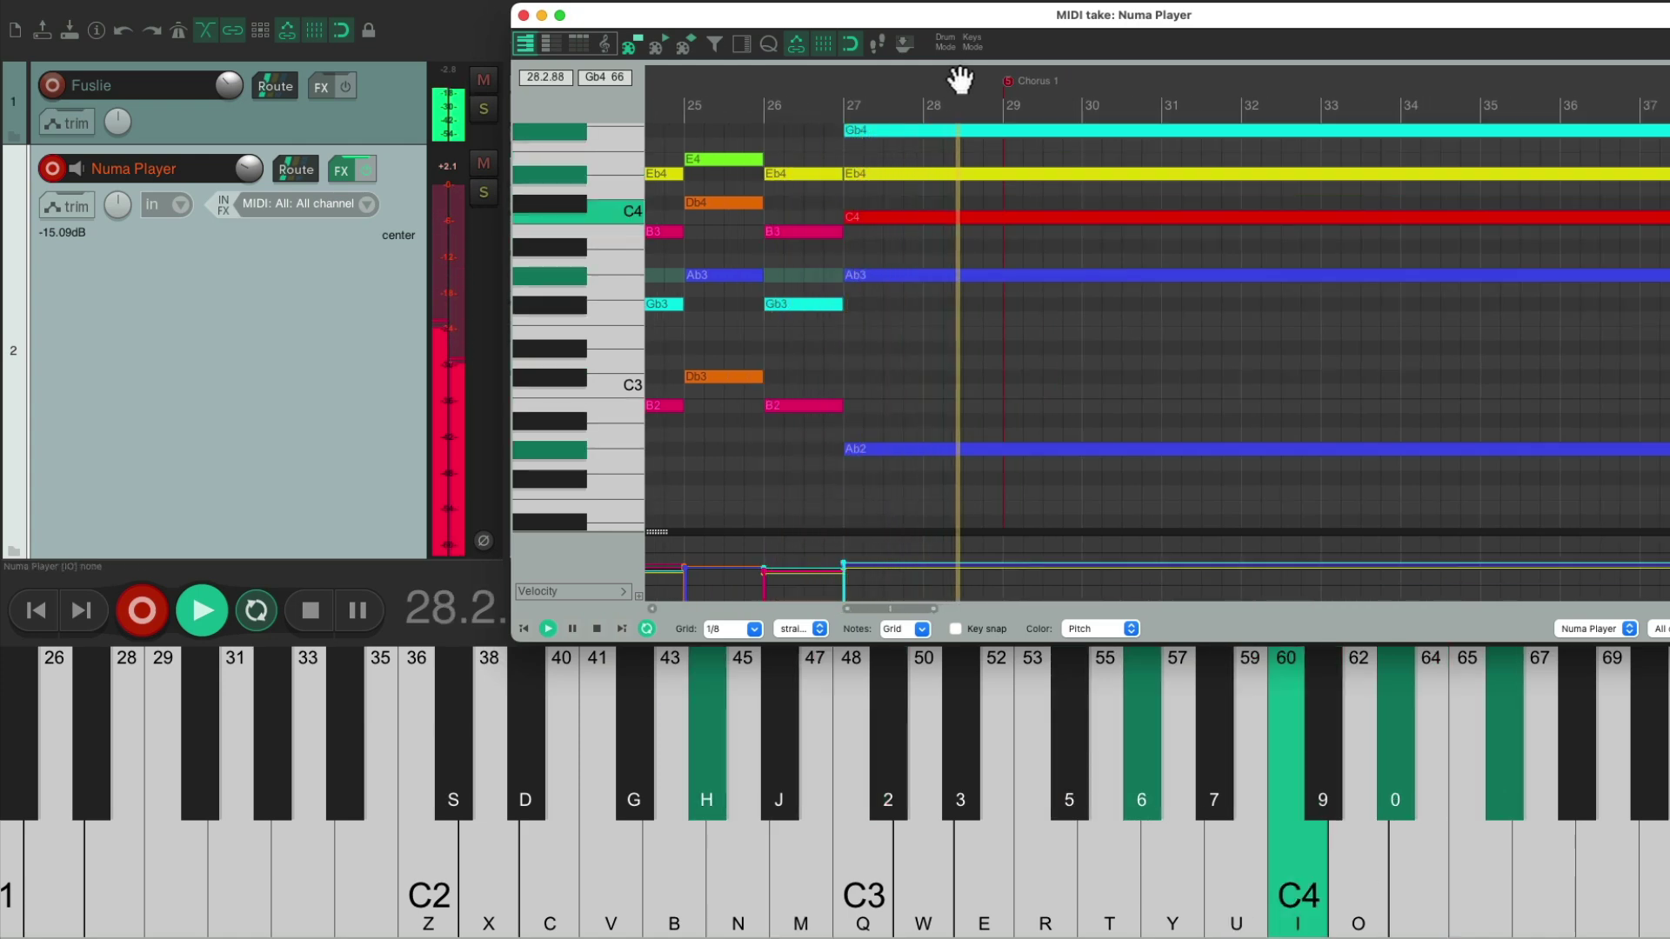
- Record the chords A2-E3-A3-Db4 at bar 29, the start of Chorus 1, and E2-B2-E3-Ab3 at bar 30
key("n")
key("e")
key("y")
key("9")
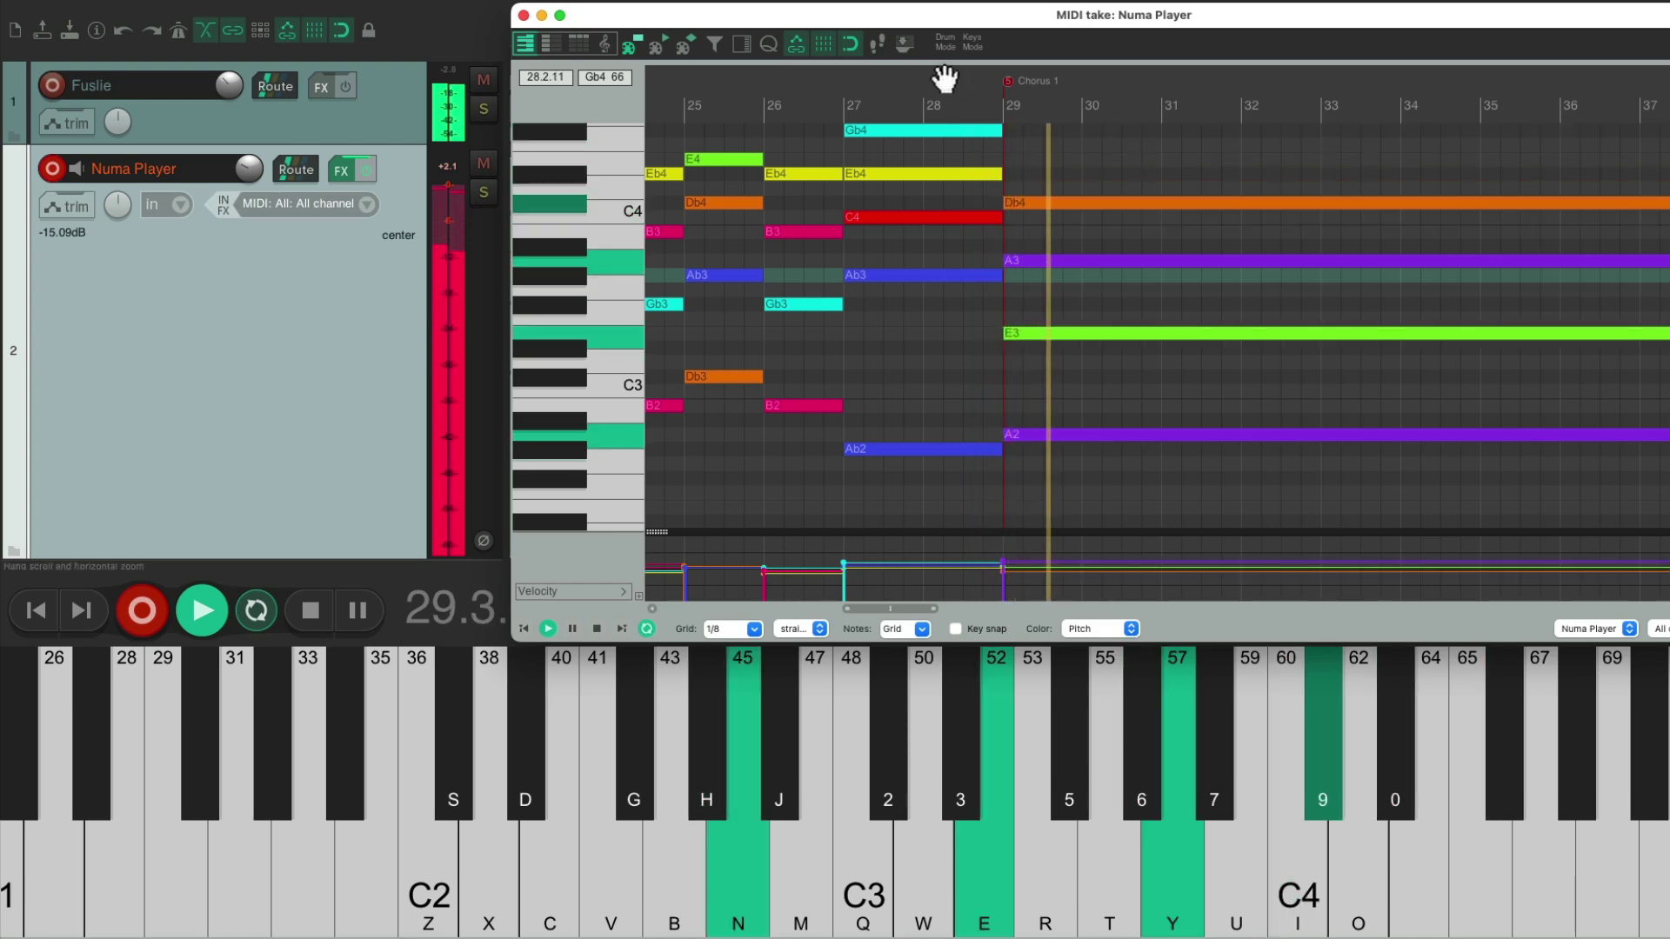
key("c")
key("m")
key("e")
key("6")
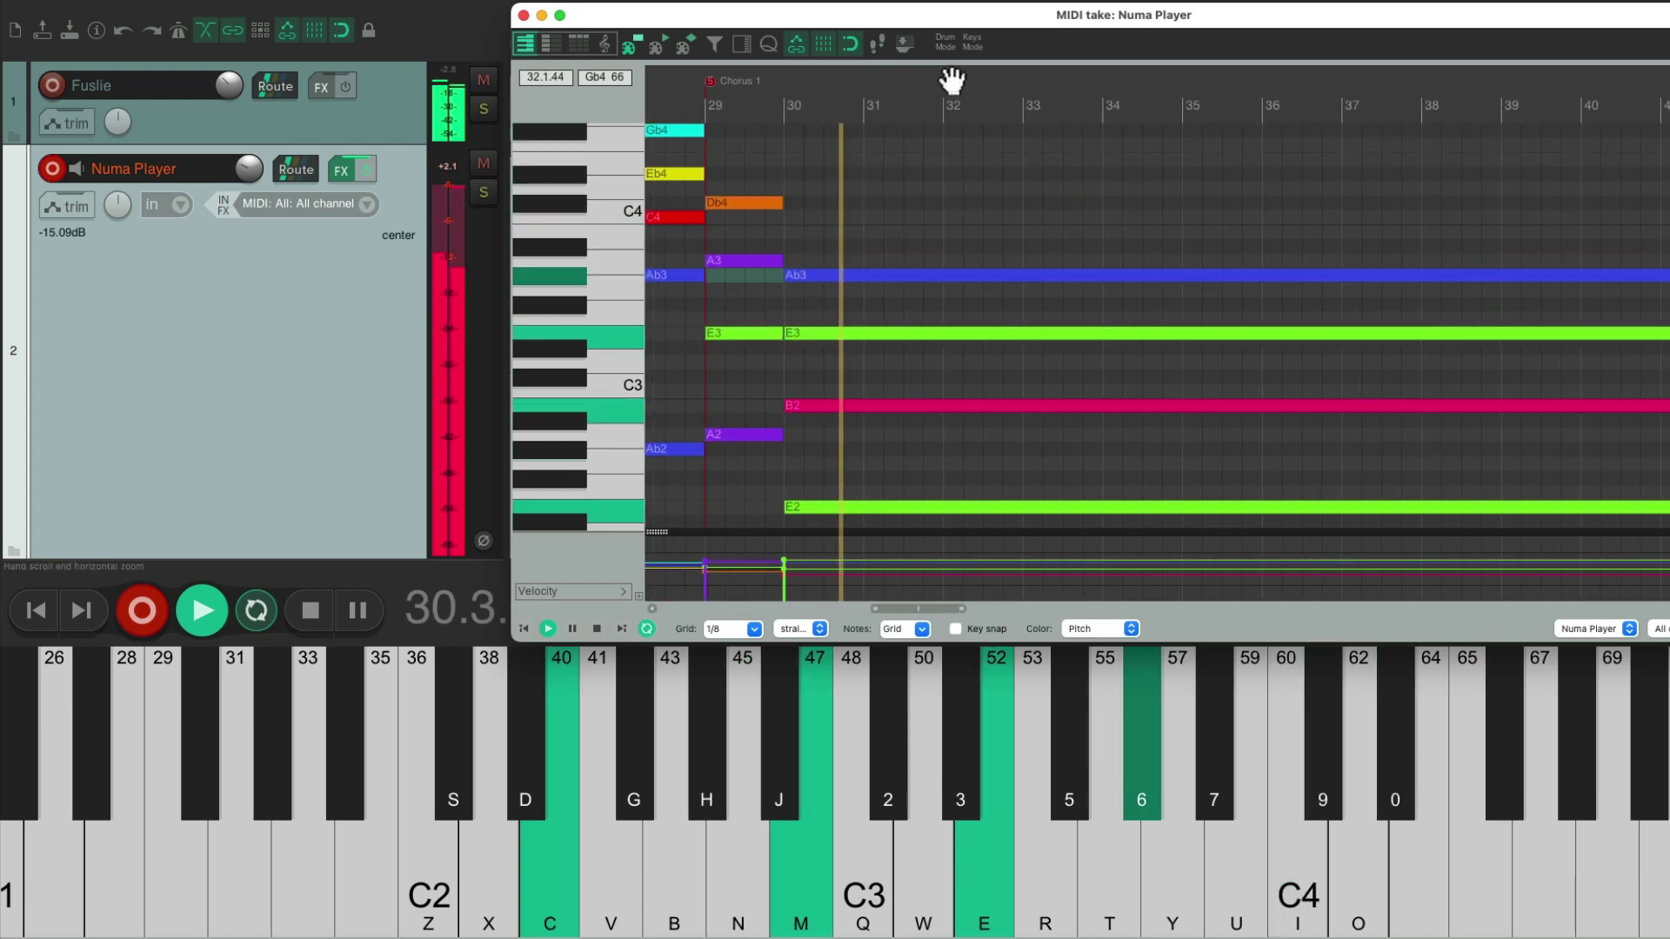
- Record B2-Gb3-B3-Eb4 at bar 31, Db3-Ab3-Db4-E4 at bar 32, and B2-Gb3-B3-Eb4 again halfway through bar 32
key("m")
key("5")
key("u")
key("0")
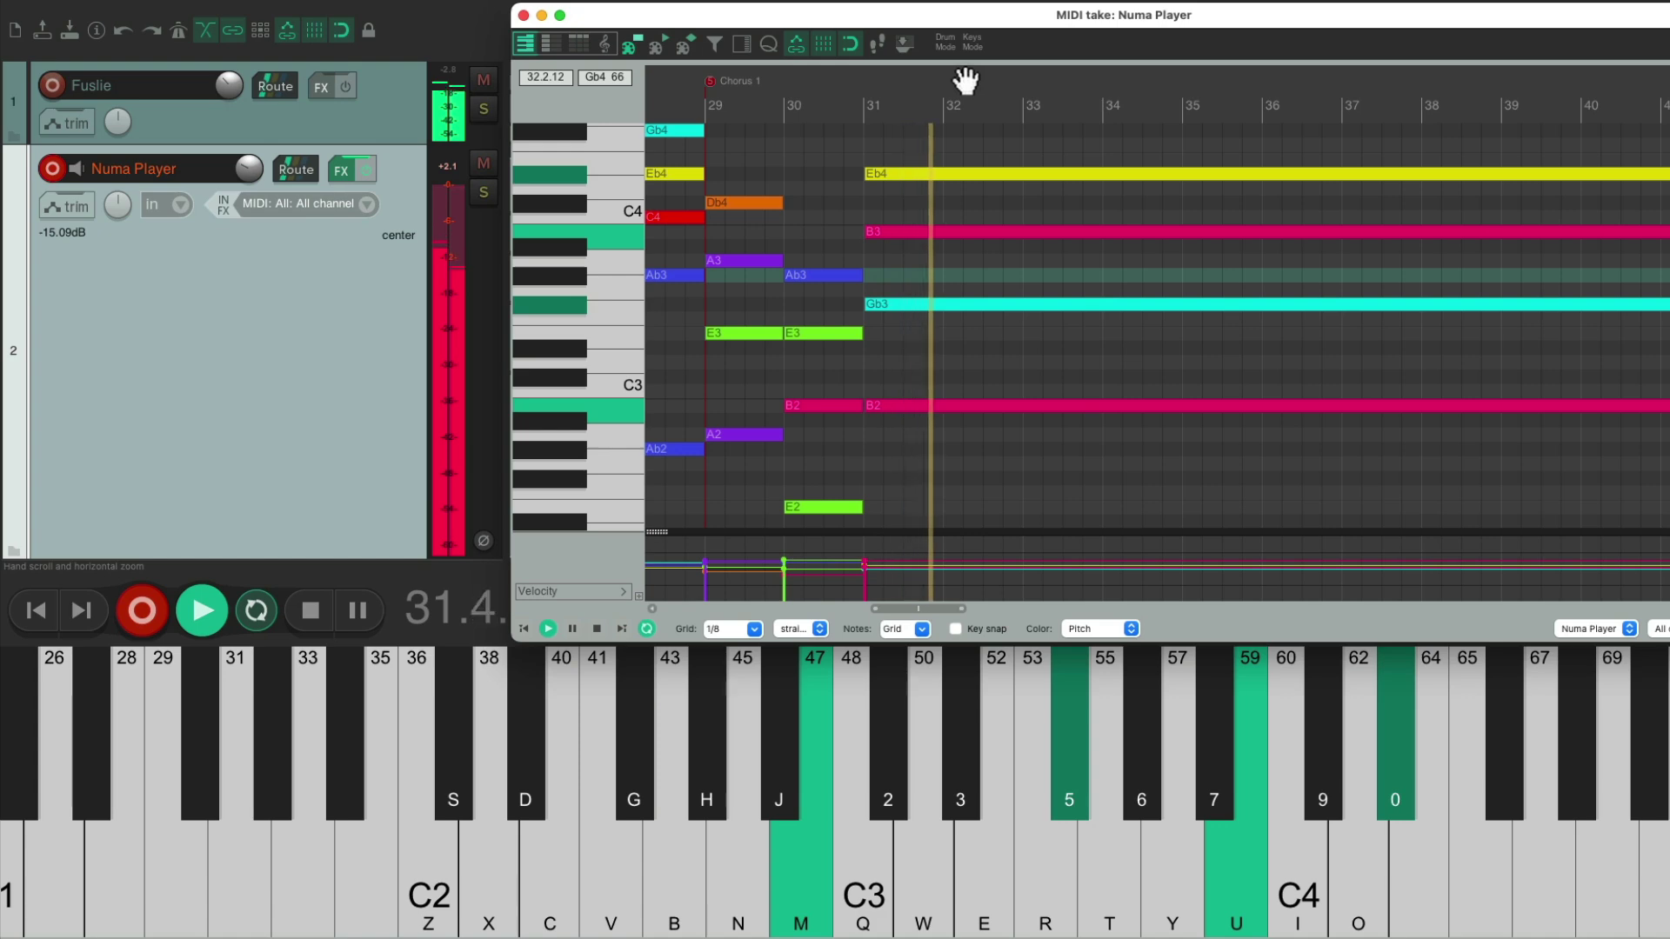
key("2")
key("6")
key("9")
key("p")
key("m")
key("5")
key("u")
key("0")
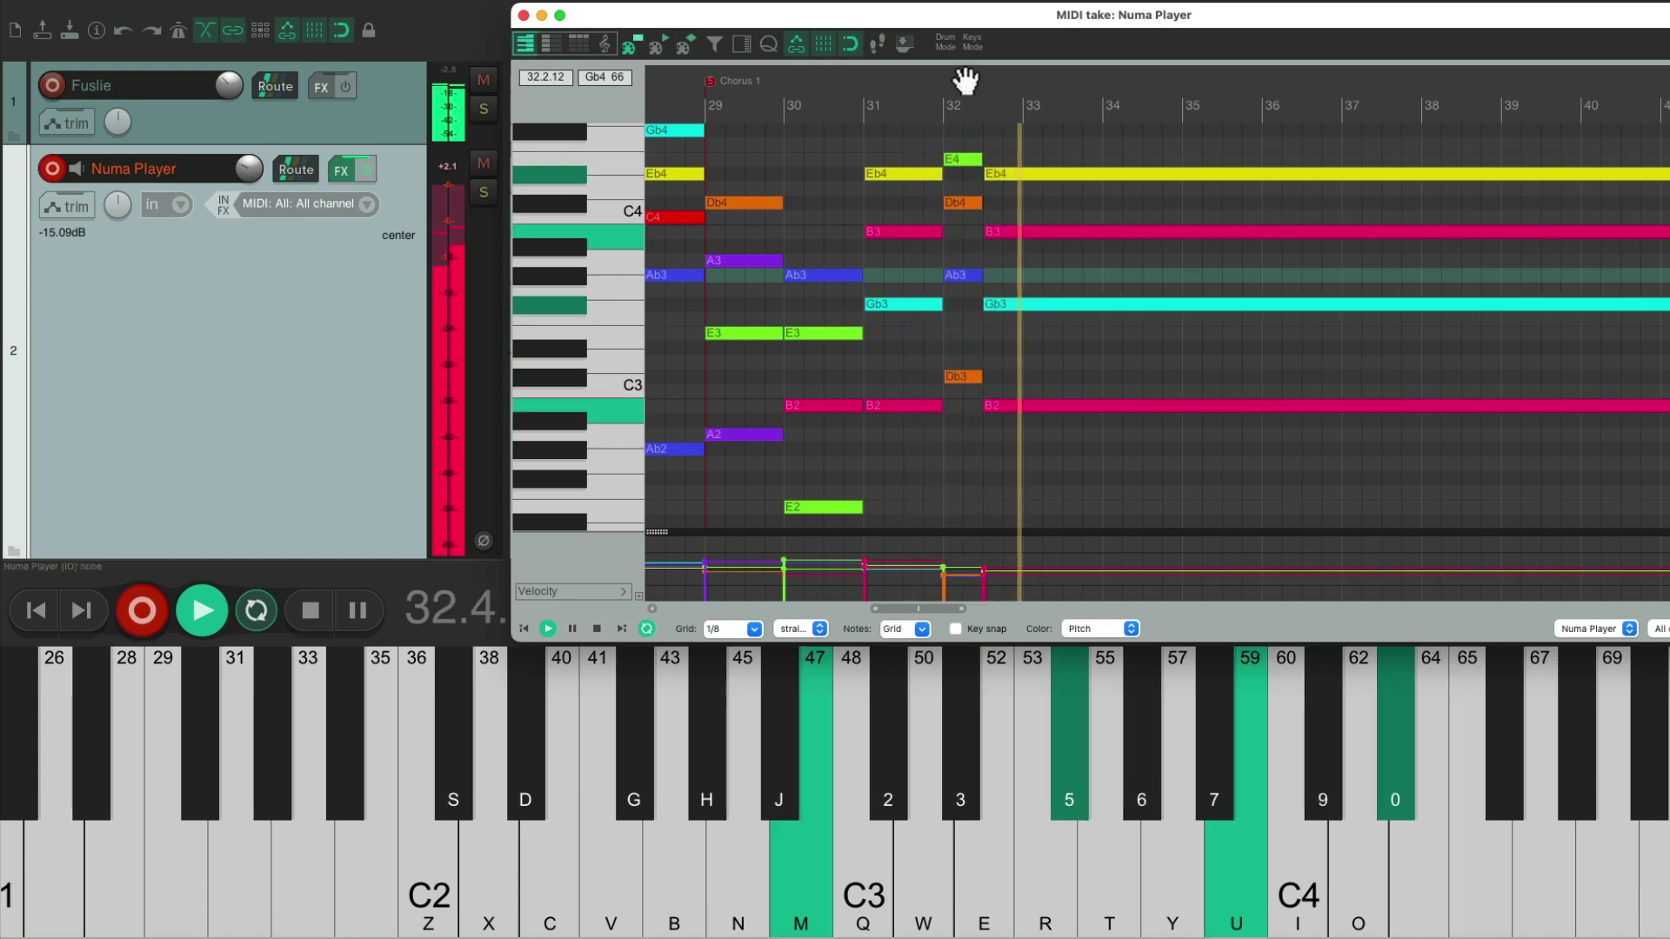
- Record the chords A2-E3-A3-Db4 at bar 33 and E2-B2-E3-Ab3 at bar 34
key("n")
key("e")
key("y")
key("9")
key("c")
key("m")
key("e")
key("6")
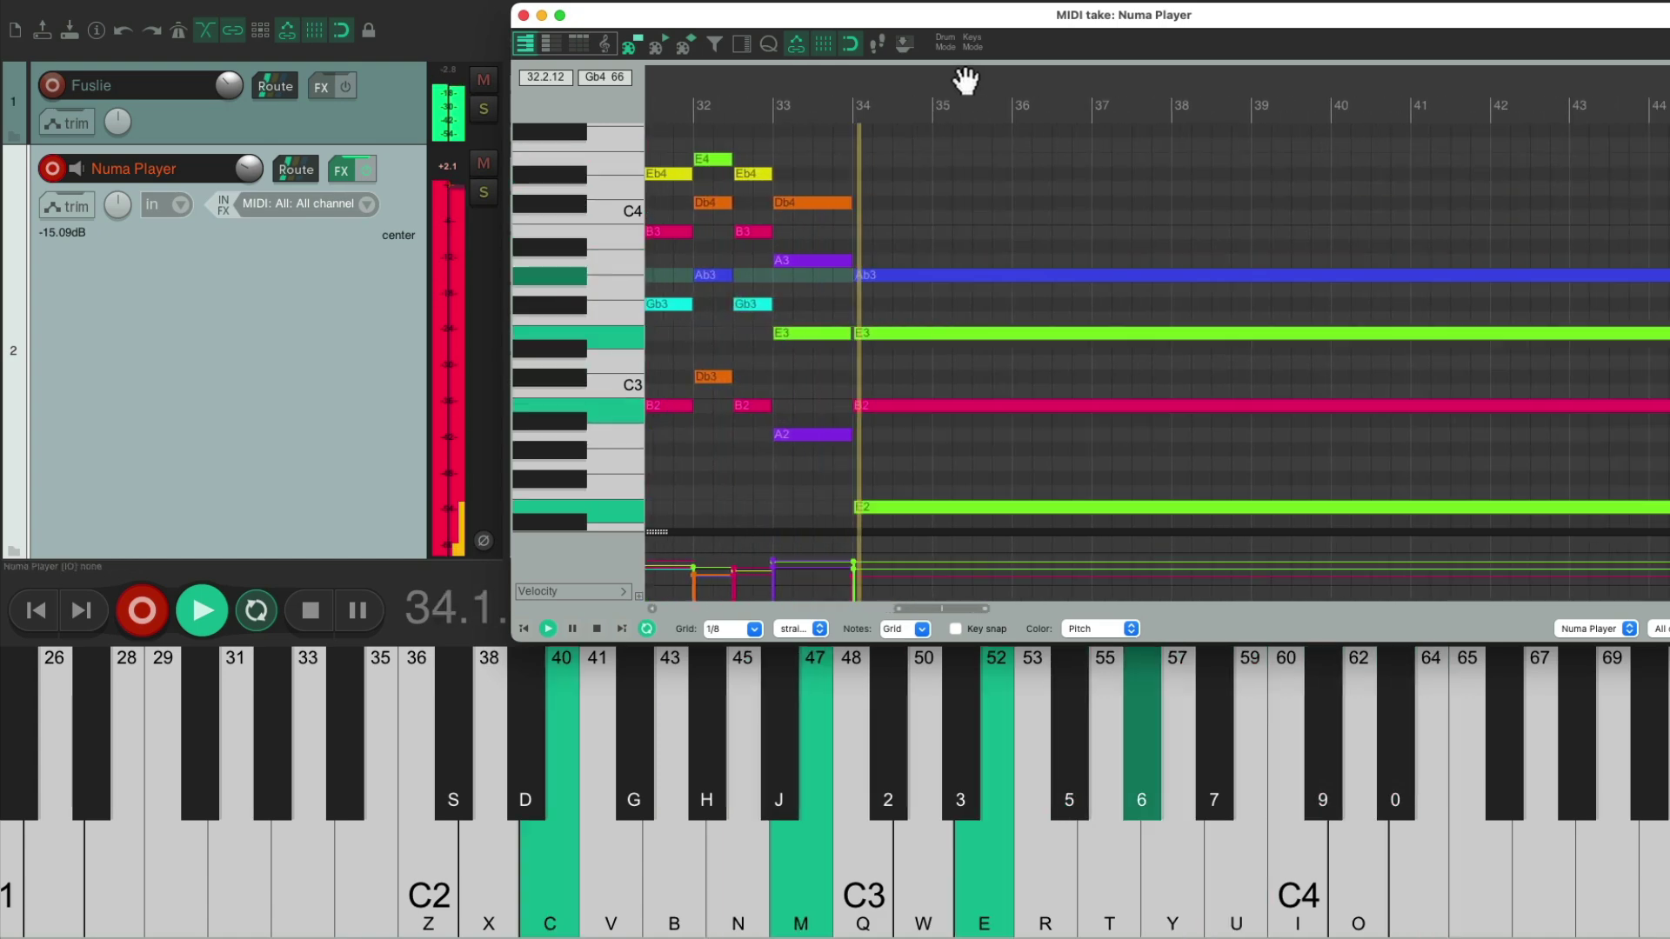
- Record B2-Gb3-B3-Eb4 at bar 35, Db3-Ab3-Db4-E4 at bar 36, and B2-Gb3-B3-Eb4 again halfway through bar 36
key("m")
key("5")
key("u")
key("0")
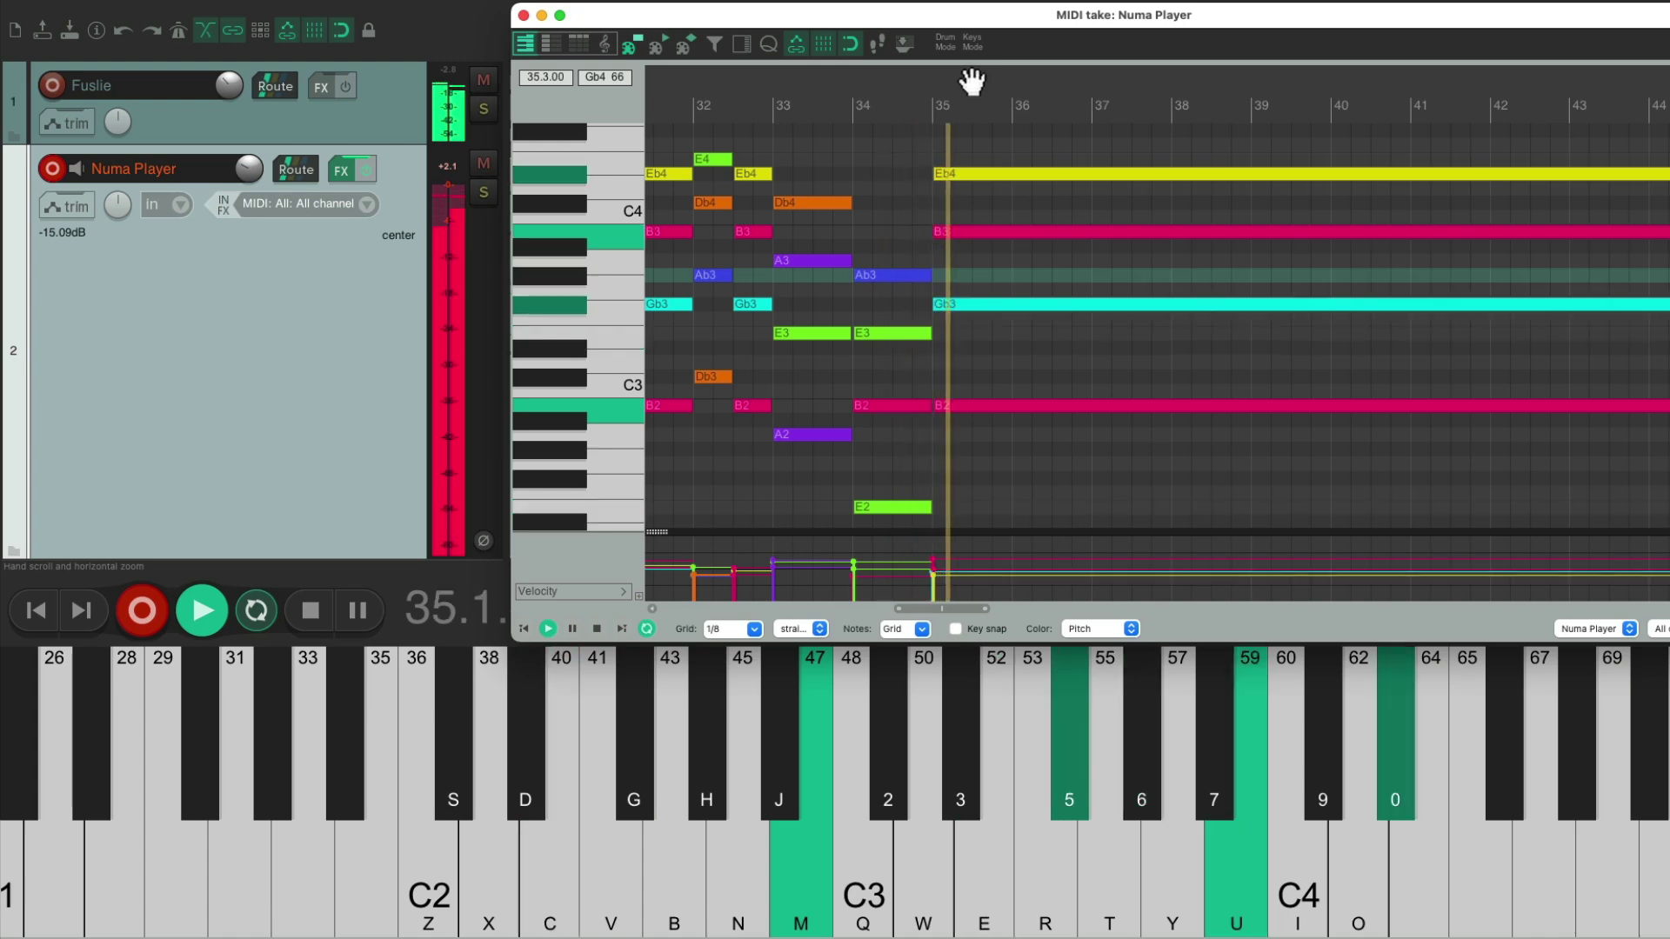
key("2")
key("6")
key("9")
key("p")
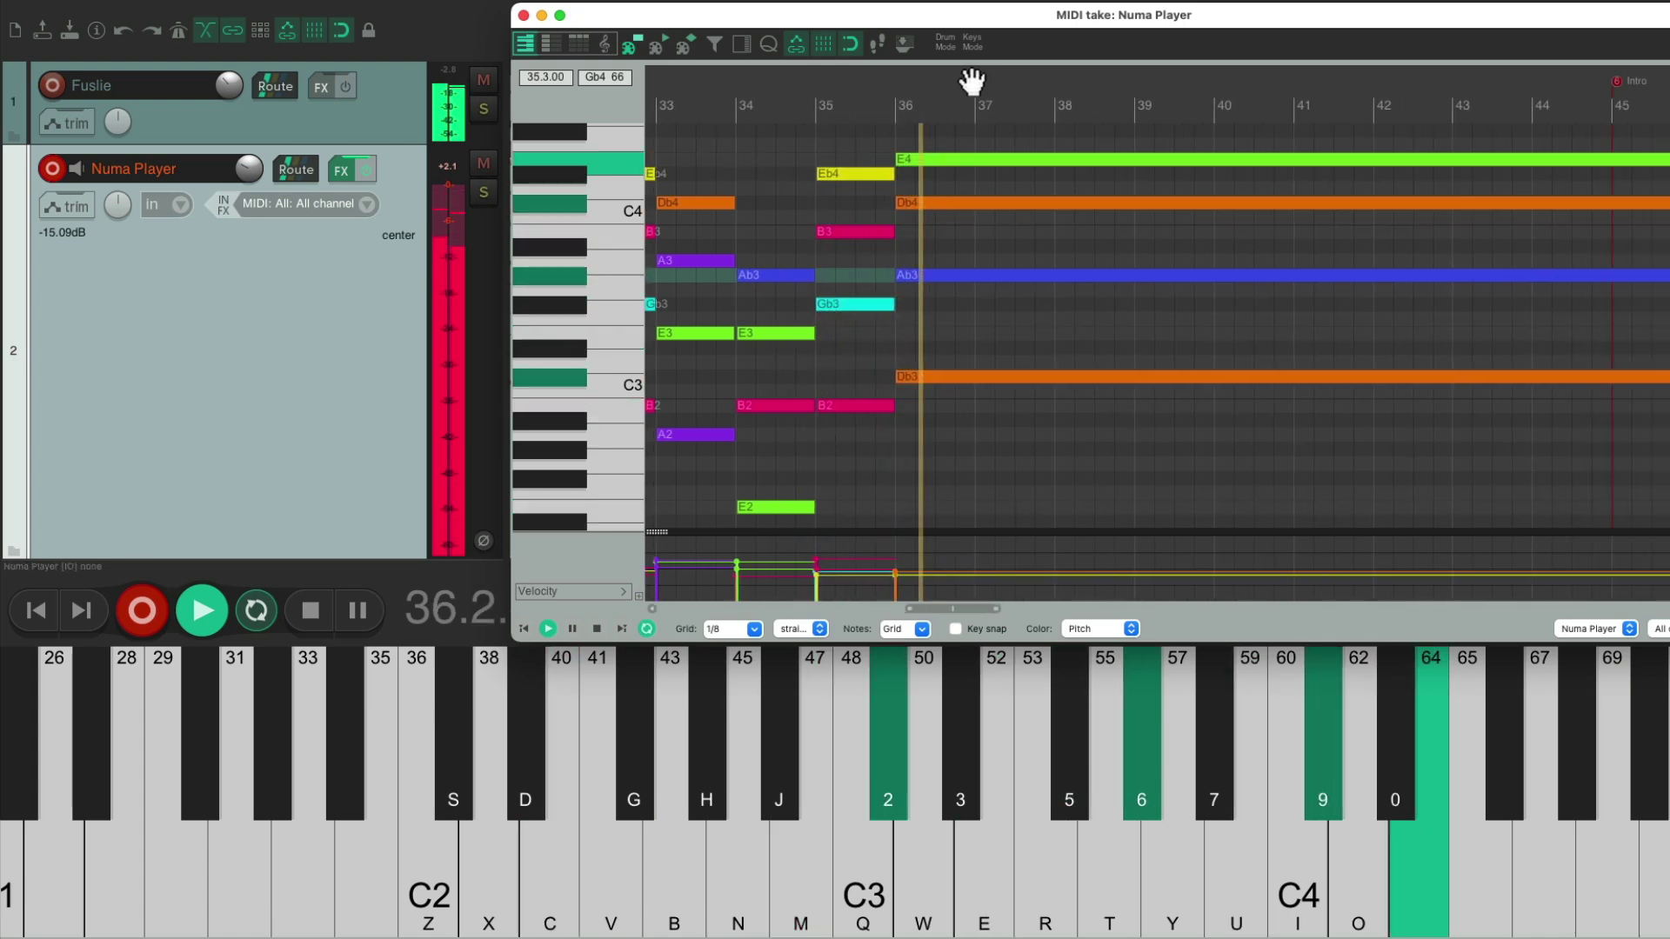
key("m")
key("5")
key("u")
key("0")
- Record the chords A2-E3-A3-Db4 at bar 37 and E2-B2-E3-Ab3 at bar 38
key("n")
key("3")
key("y")
key("9")
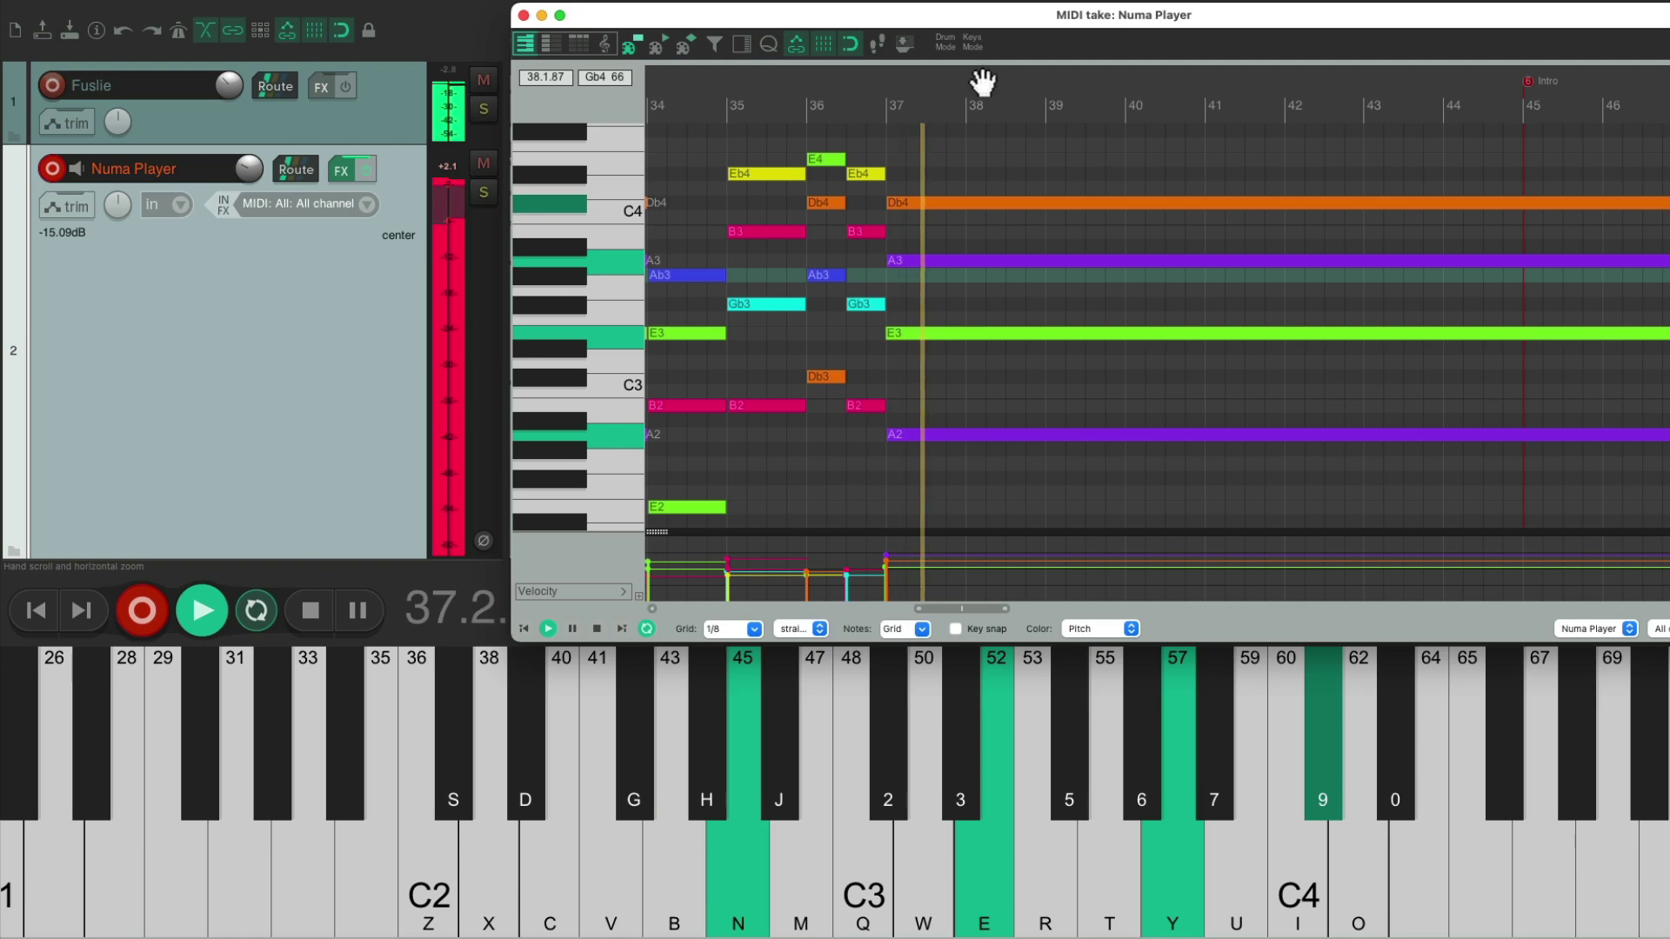
key("c")
key("m")
key("e")
key("6")
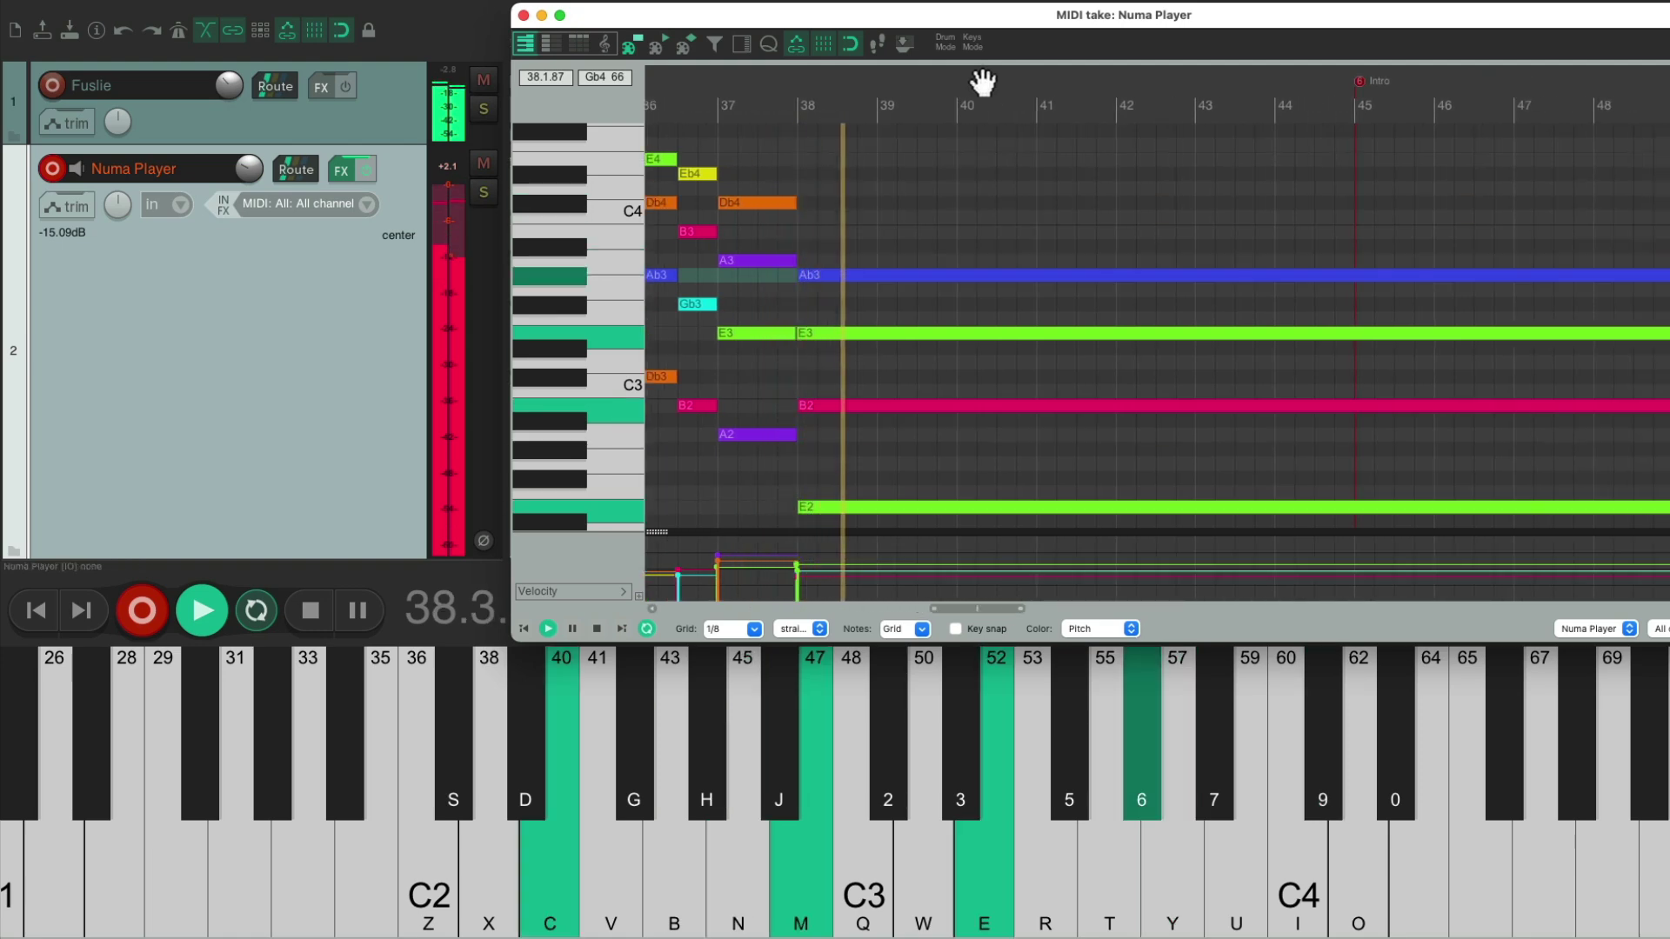
- Record B2-Gb3-B3-Eb4 at bar 39, Db3-Ab3-Db4-E4 at bar 40, and B2-Gb3-B3-Eb4 again halfway through bar 40
key("m")
key("5")
key("u")
key("0")
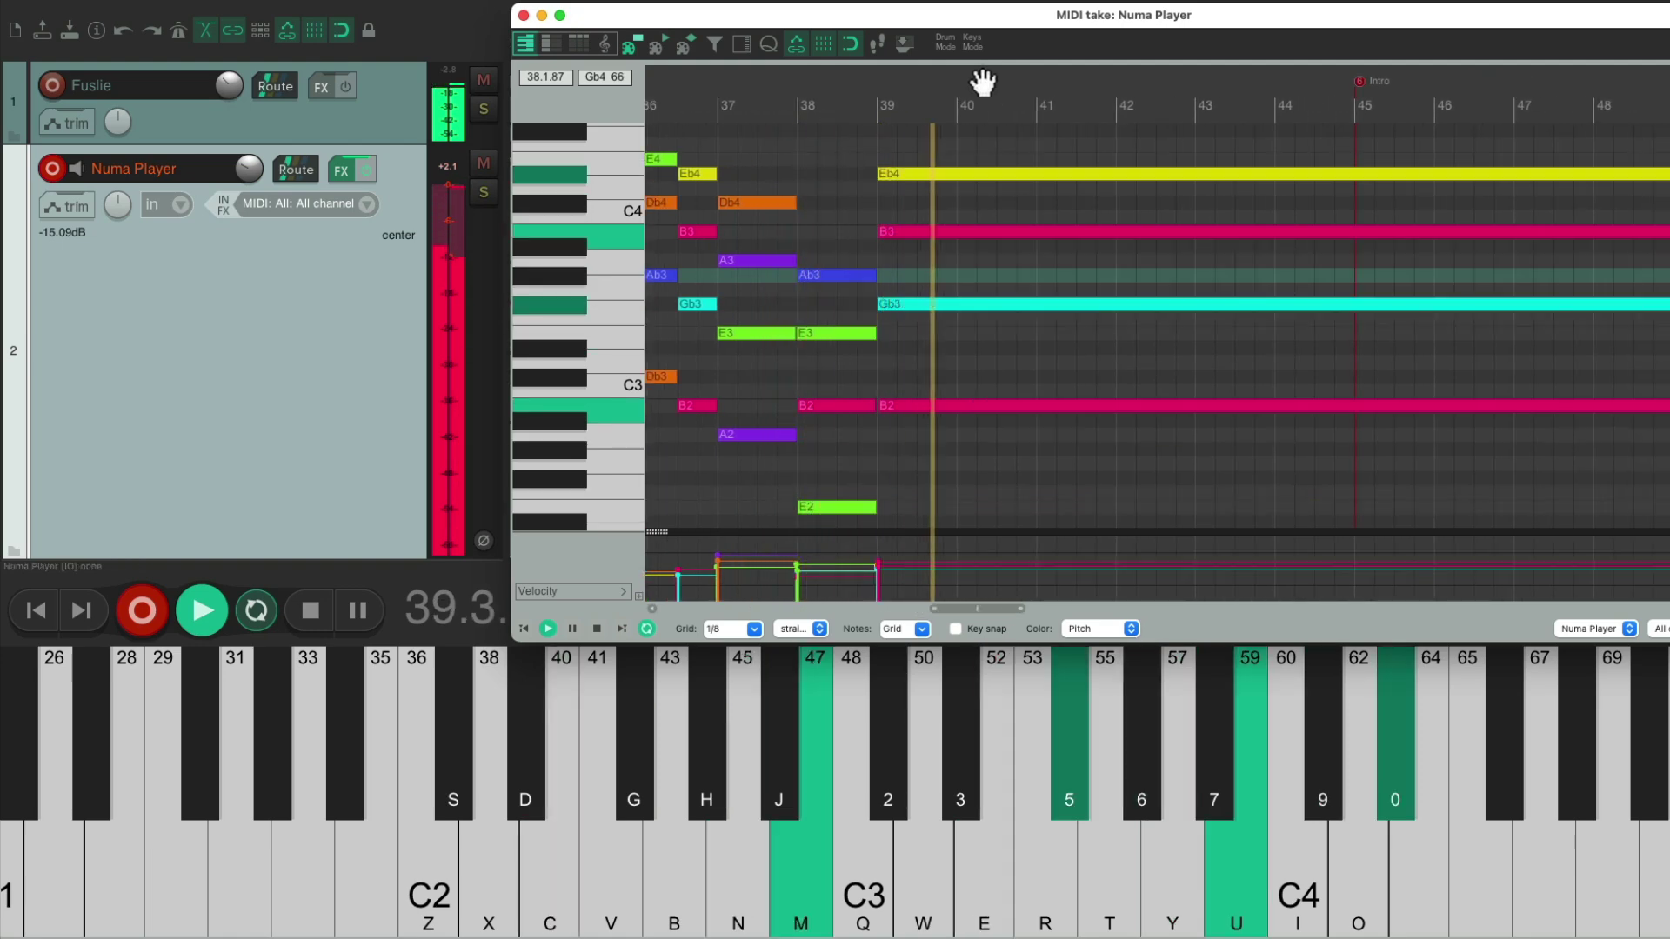
key("2")
key("6")
key("9")
key("p")
key("m")
key("5")
key("u")
key("0")
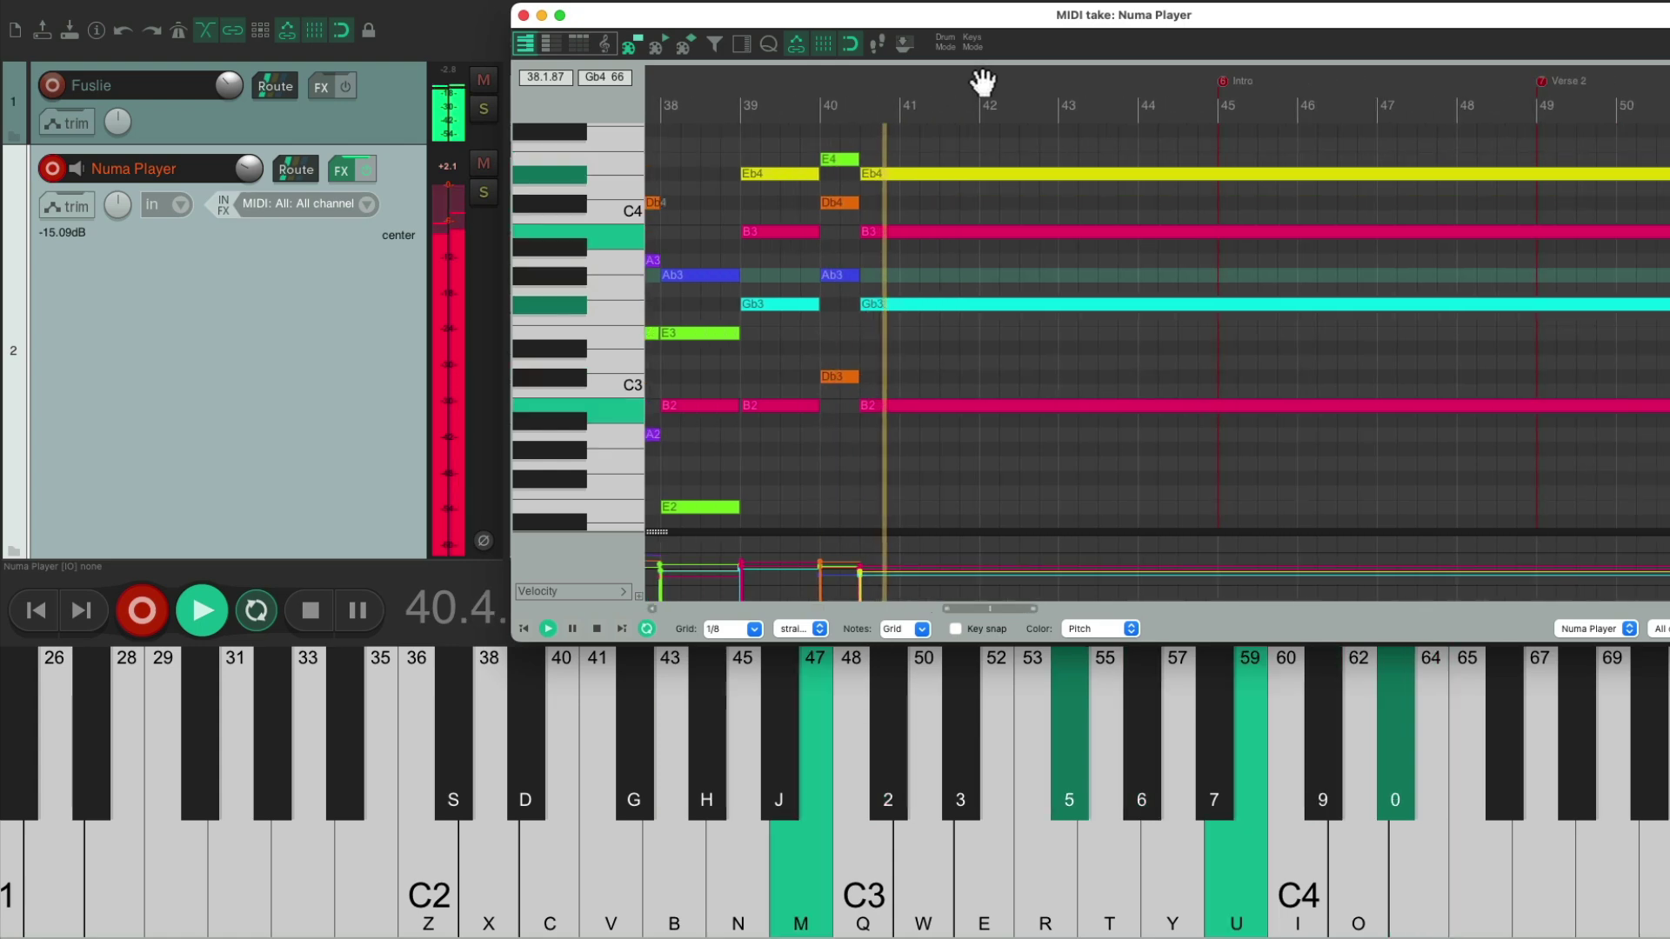
- Record the chords A2-E3-A3-Db4 at bar 41 and B2-Gb3-B3-Eb4 at bar 43
key("n")
key("e")
key("y")
key("9")
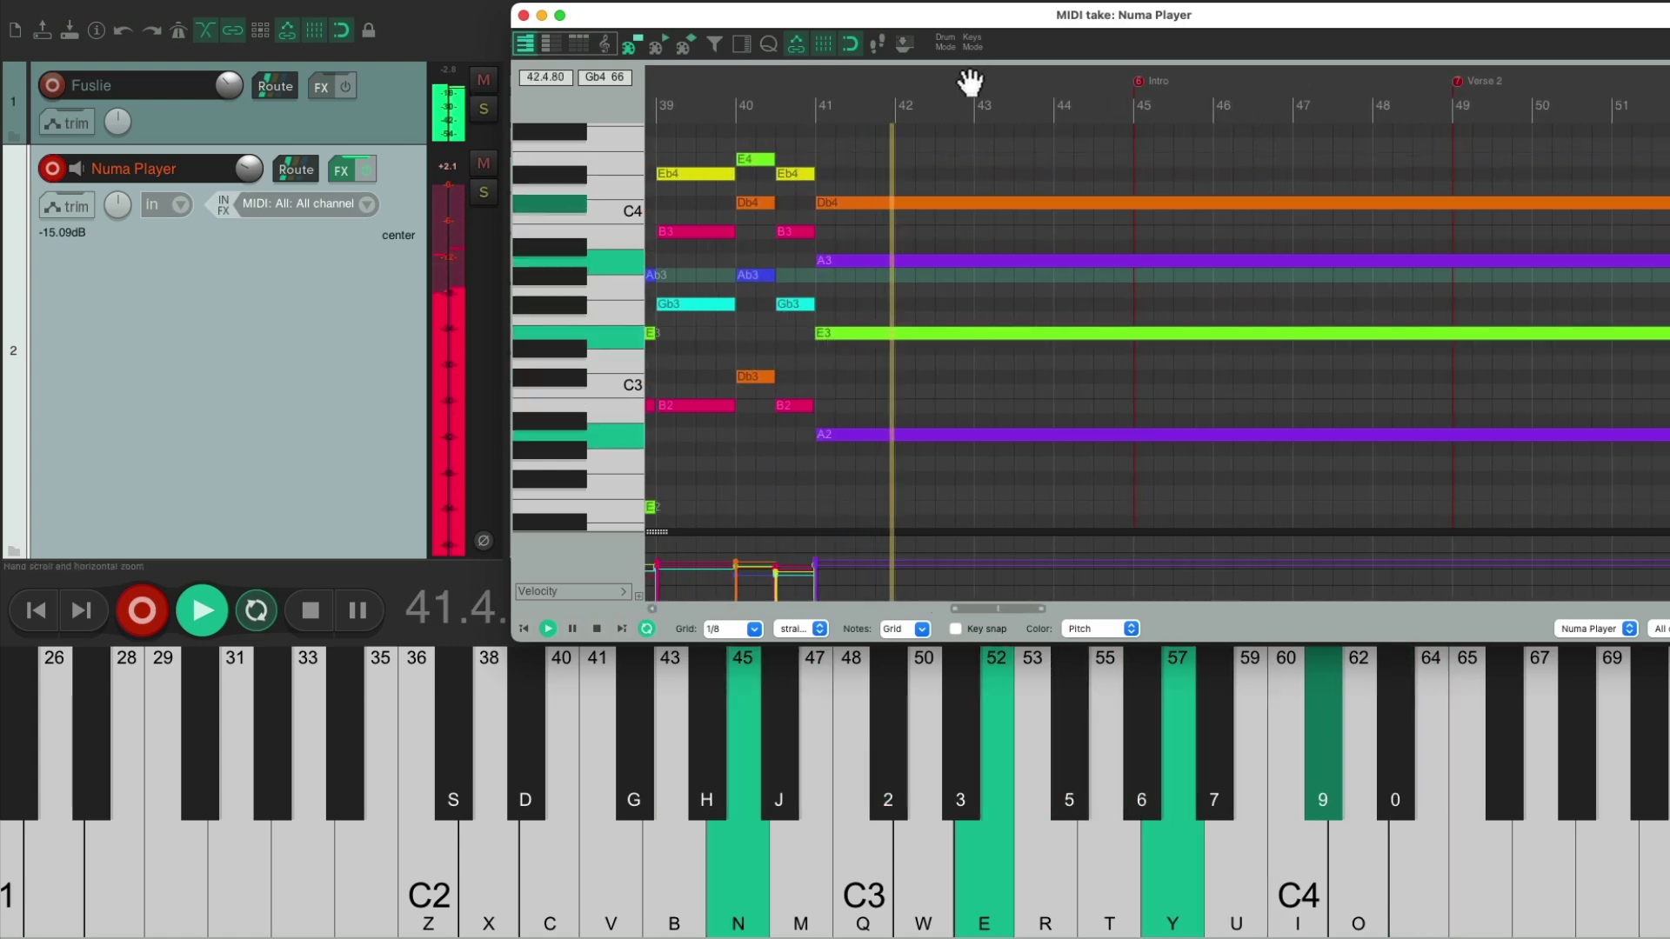
key("m")
key("5")
key("u")
key("0")
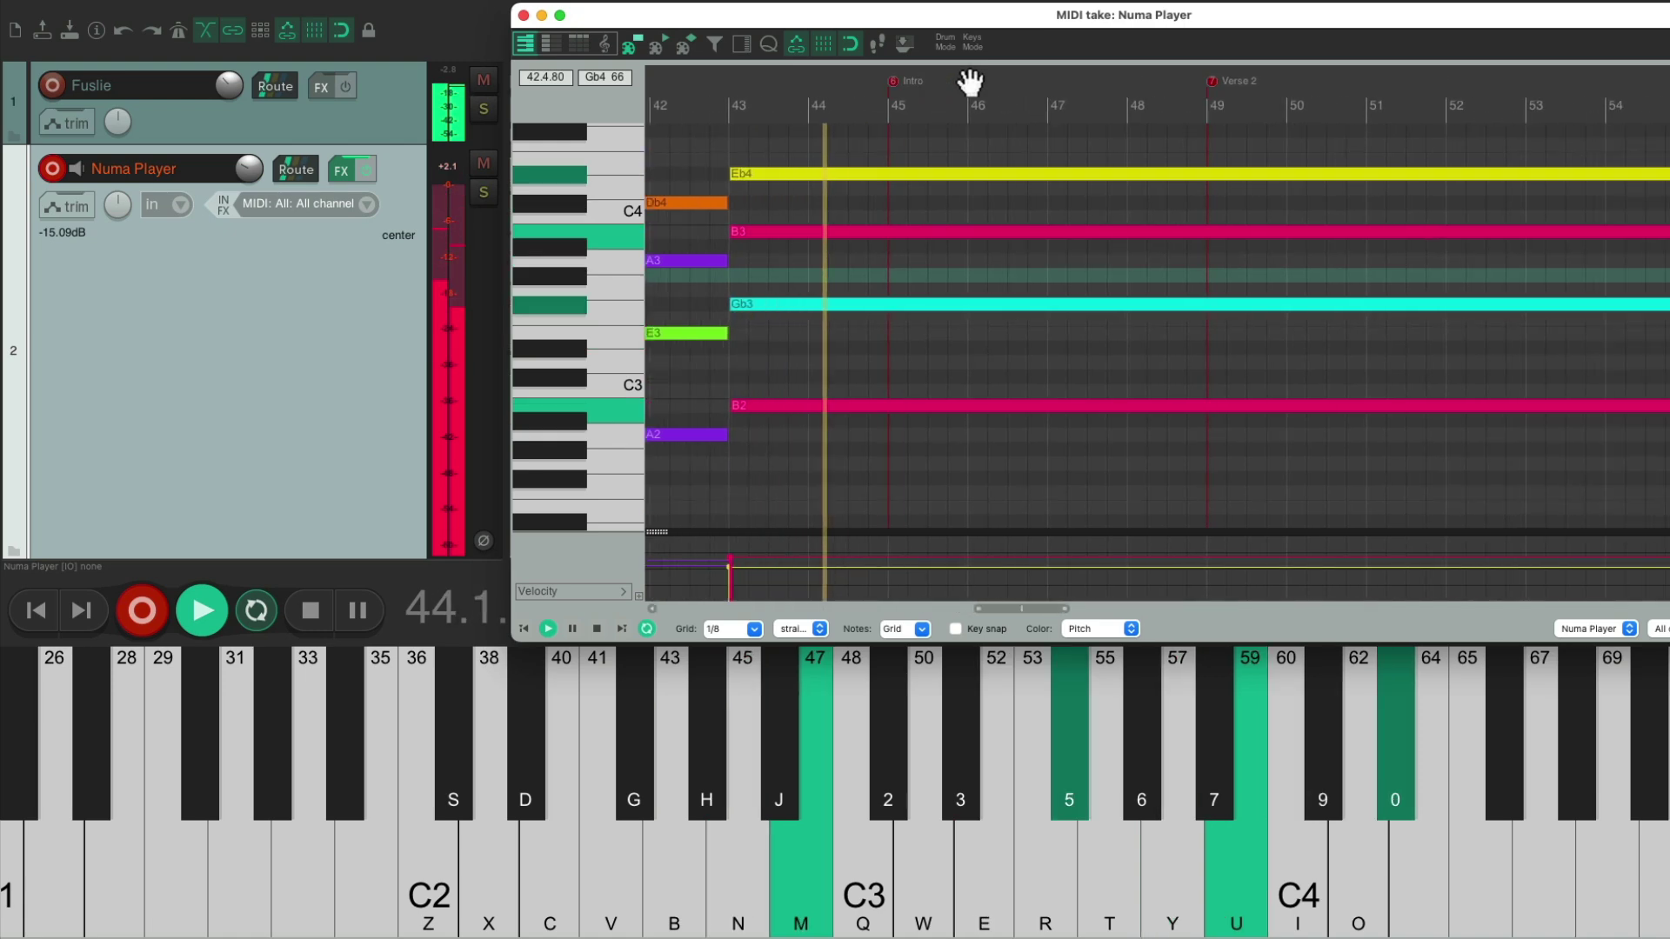
- Record the chord E2-B2-E3-Ab3 to follow the last chord of Chorus 1
key("m")
key("c")
key("e")
key("6")
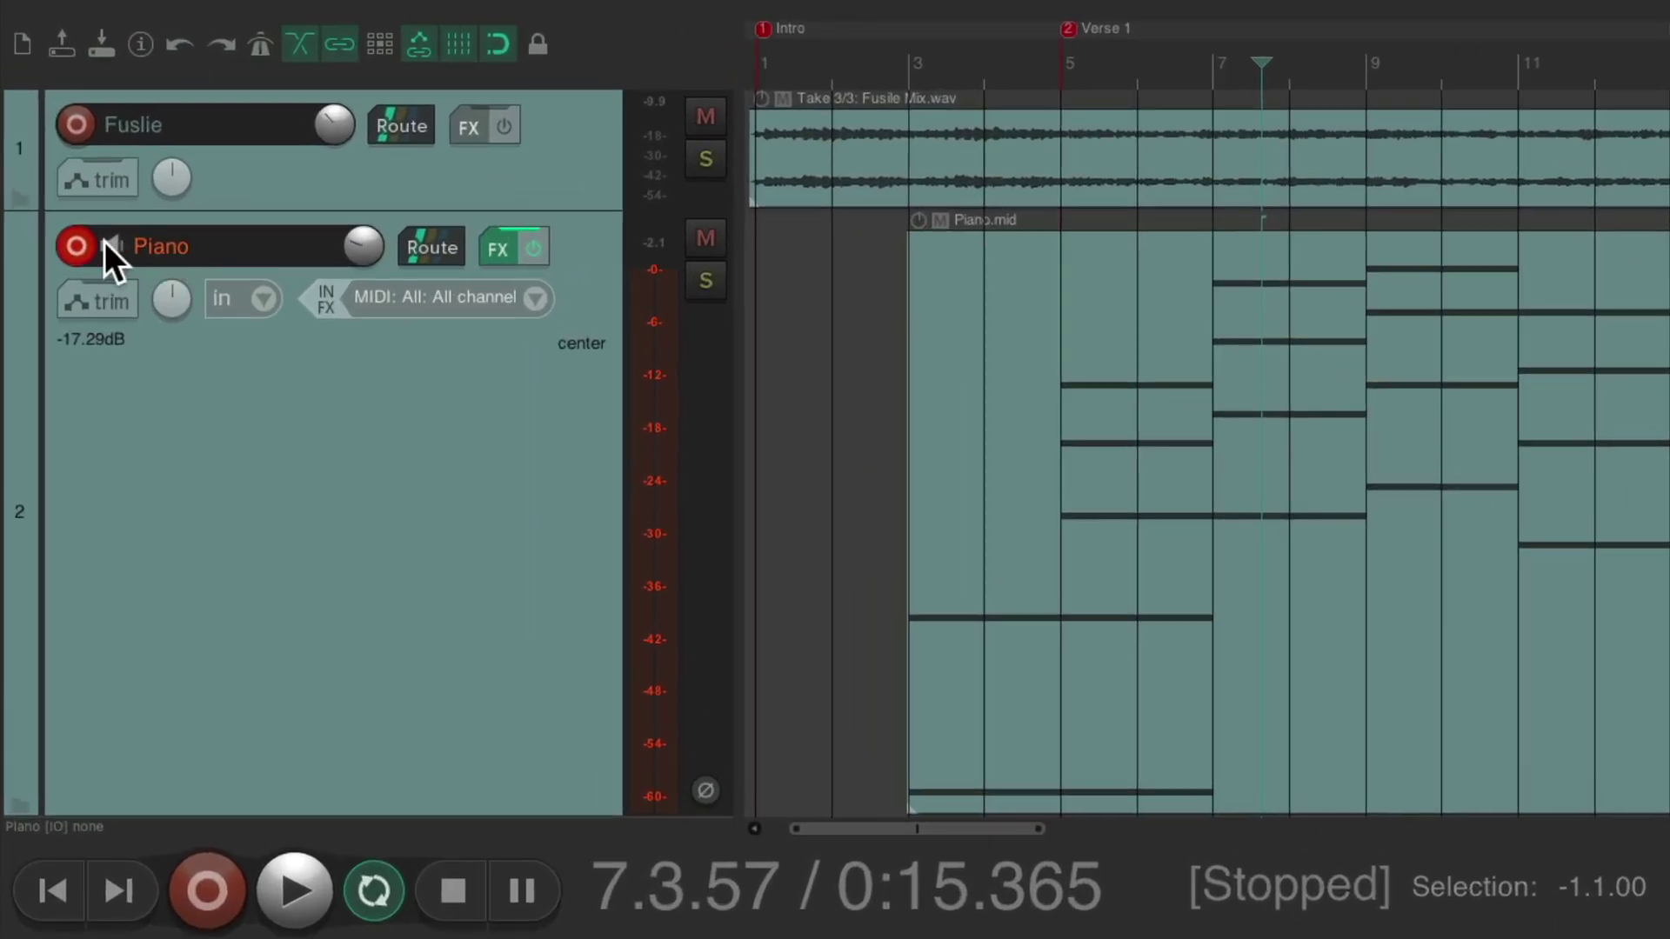
- Disarm the Piano track and duplicate it
left_click(52, 166)
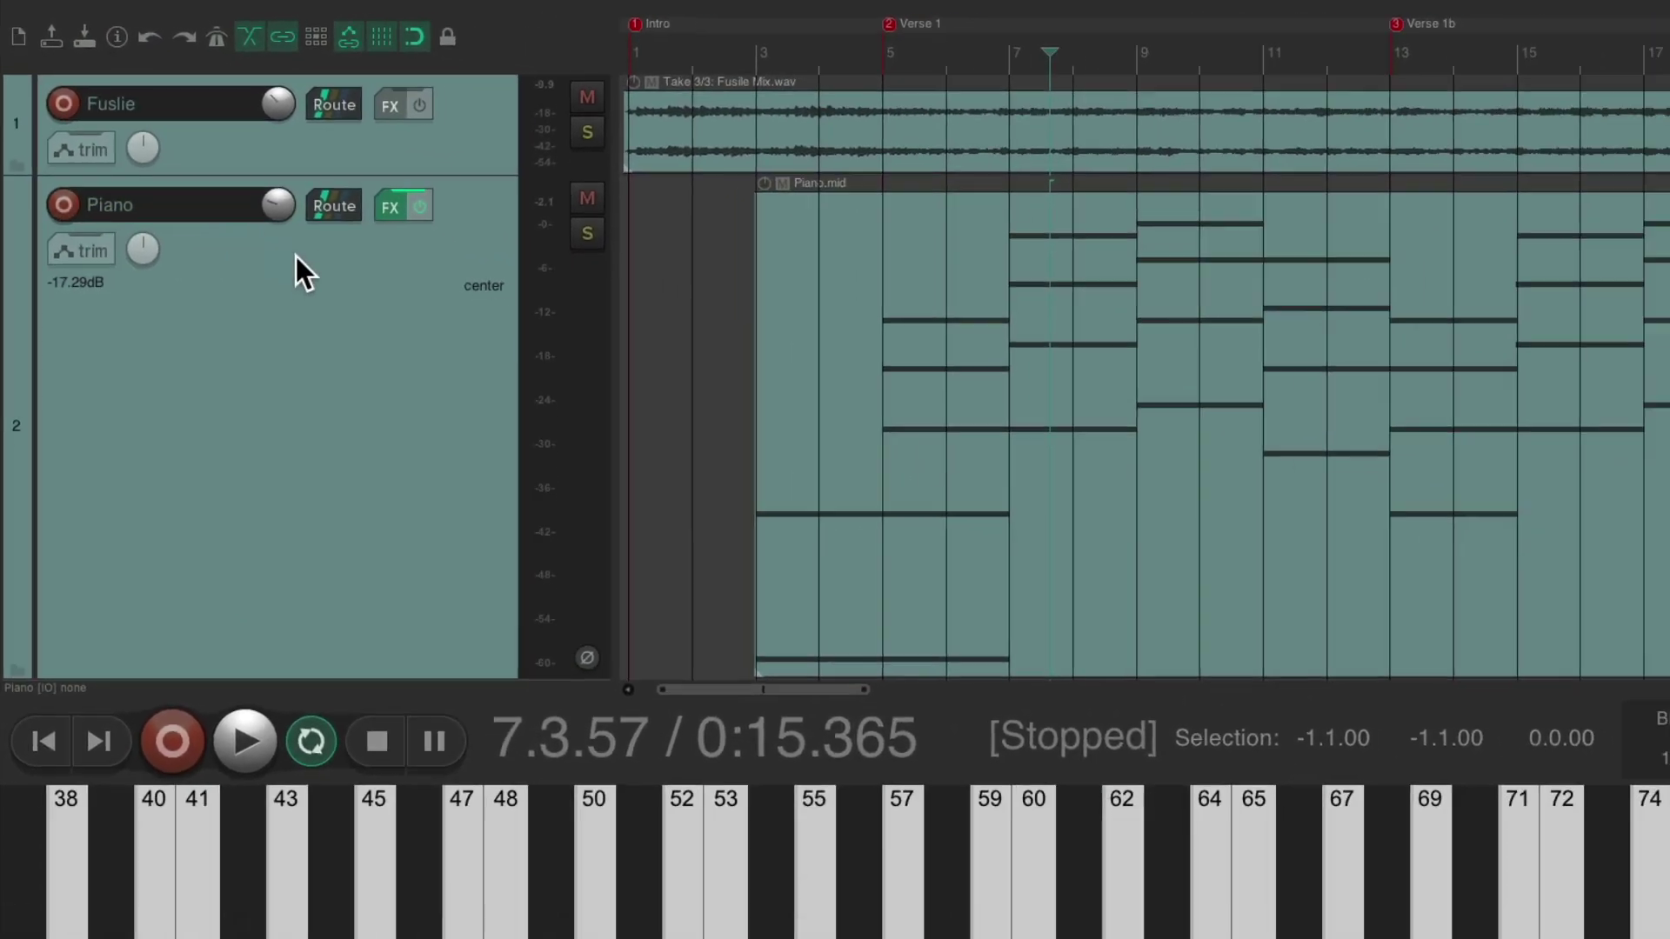
left_click(429, 431)
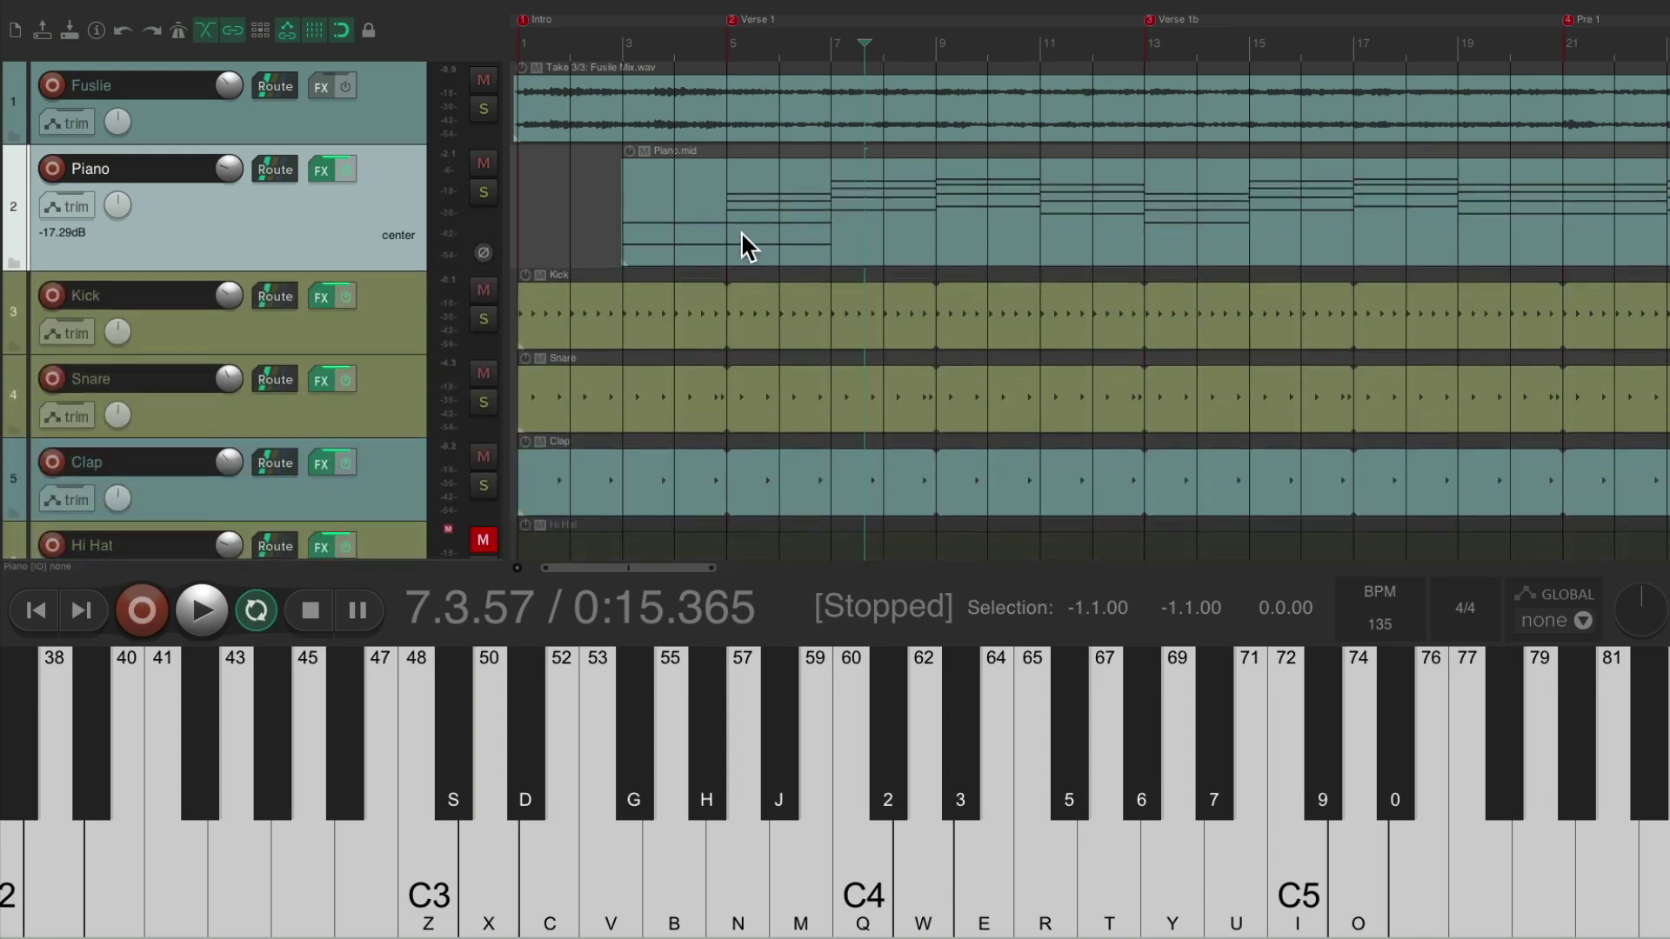
right_click(395, 181)
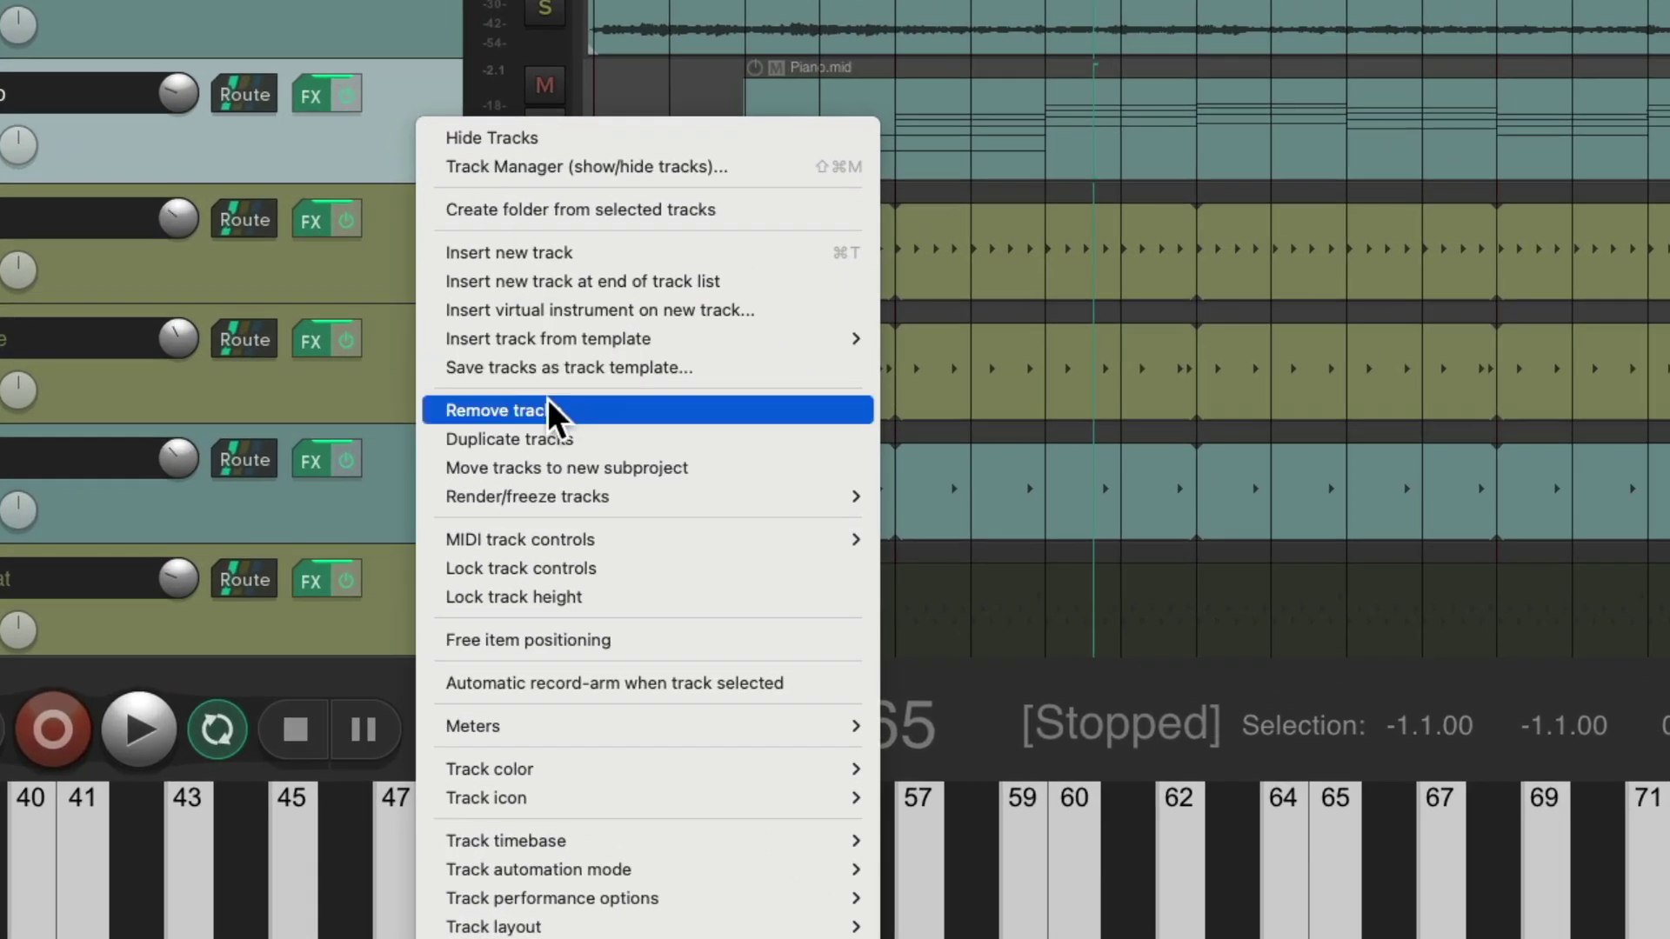
left_click(474, 440)
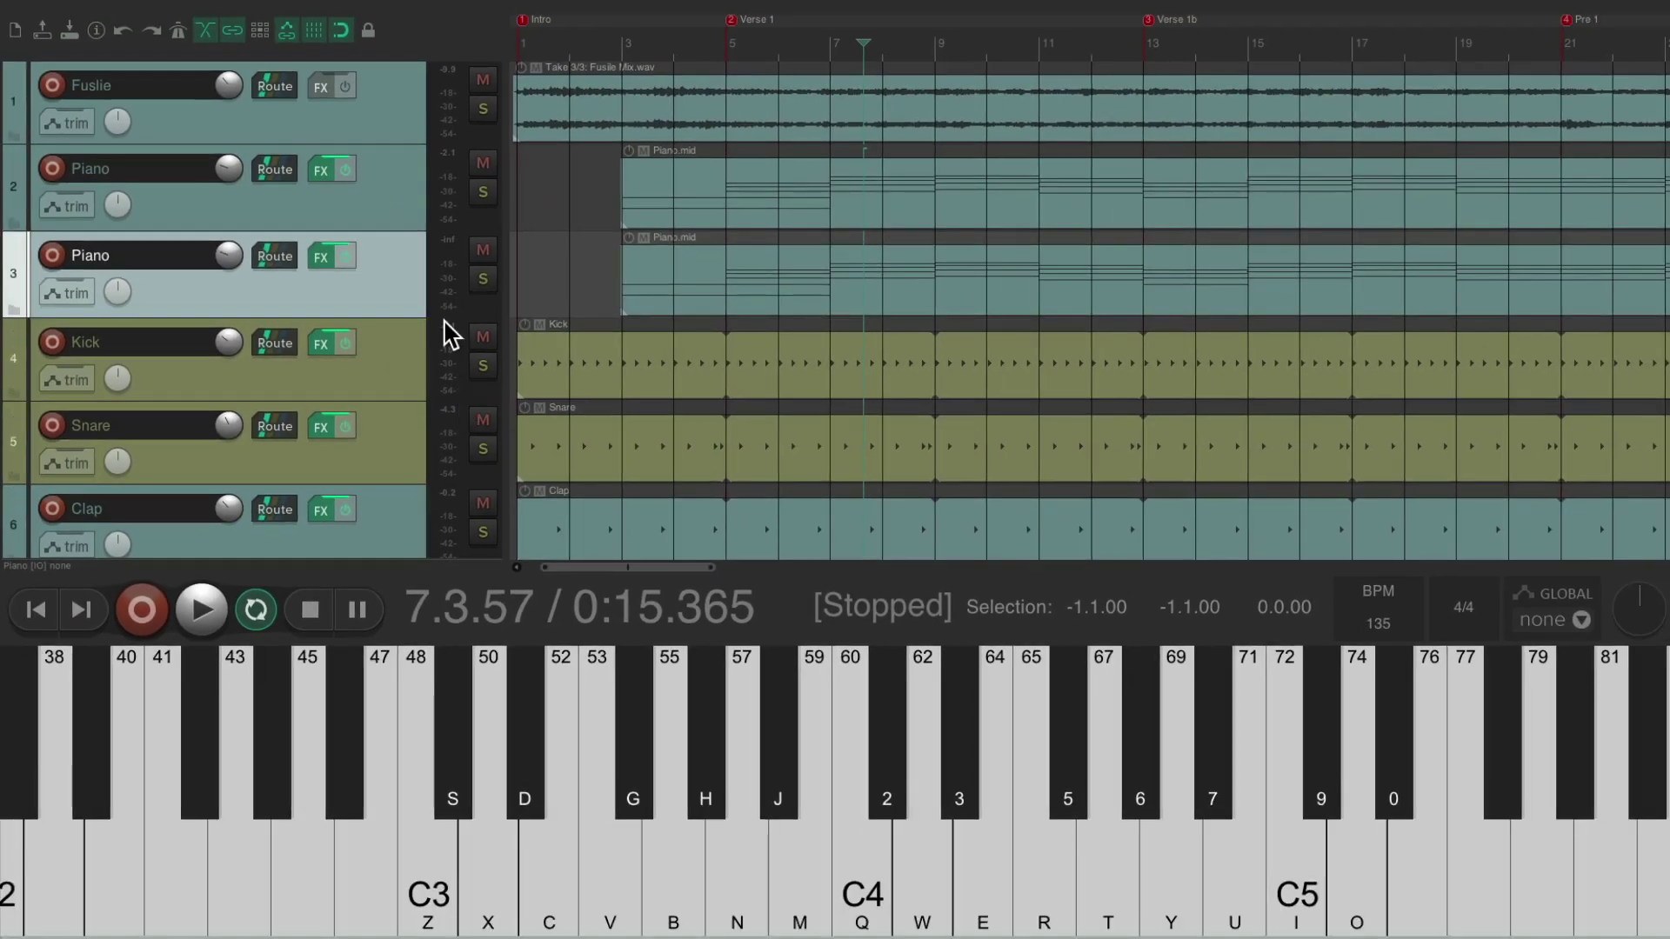
- Replace the MIDI item on the duplicated Piano track with an empty item from bar 5 to bar 23
key("Delete")
double_click(395, 271)
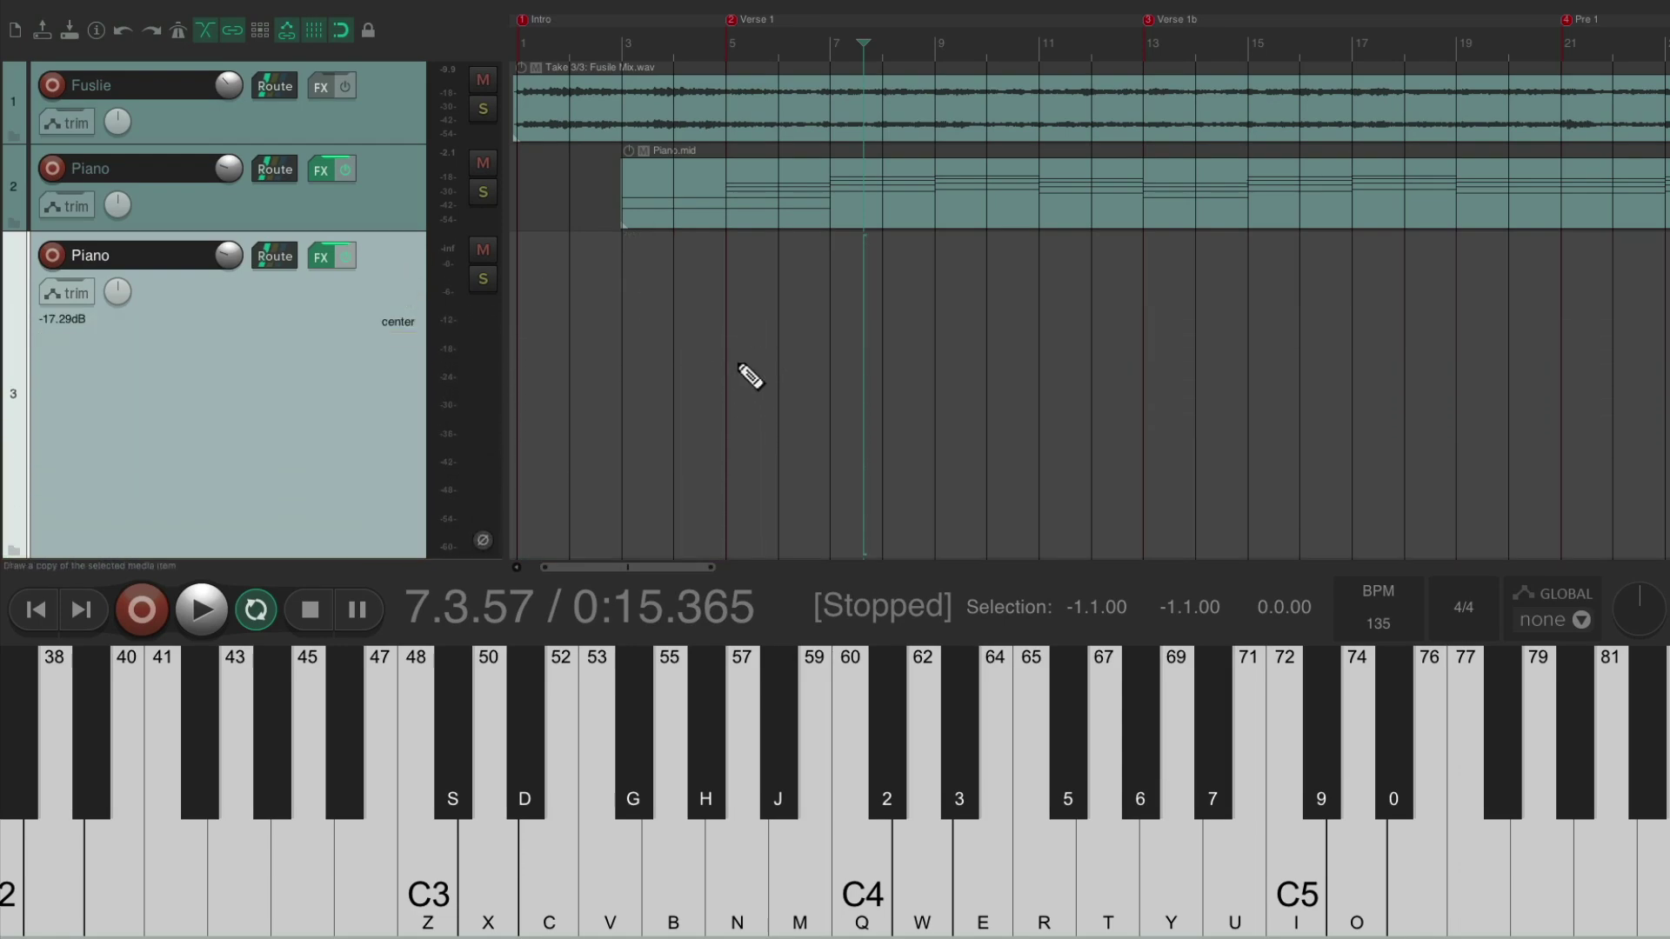
left_click_drag(739, 374, 1669, 382)
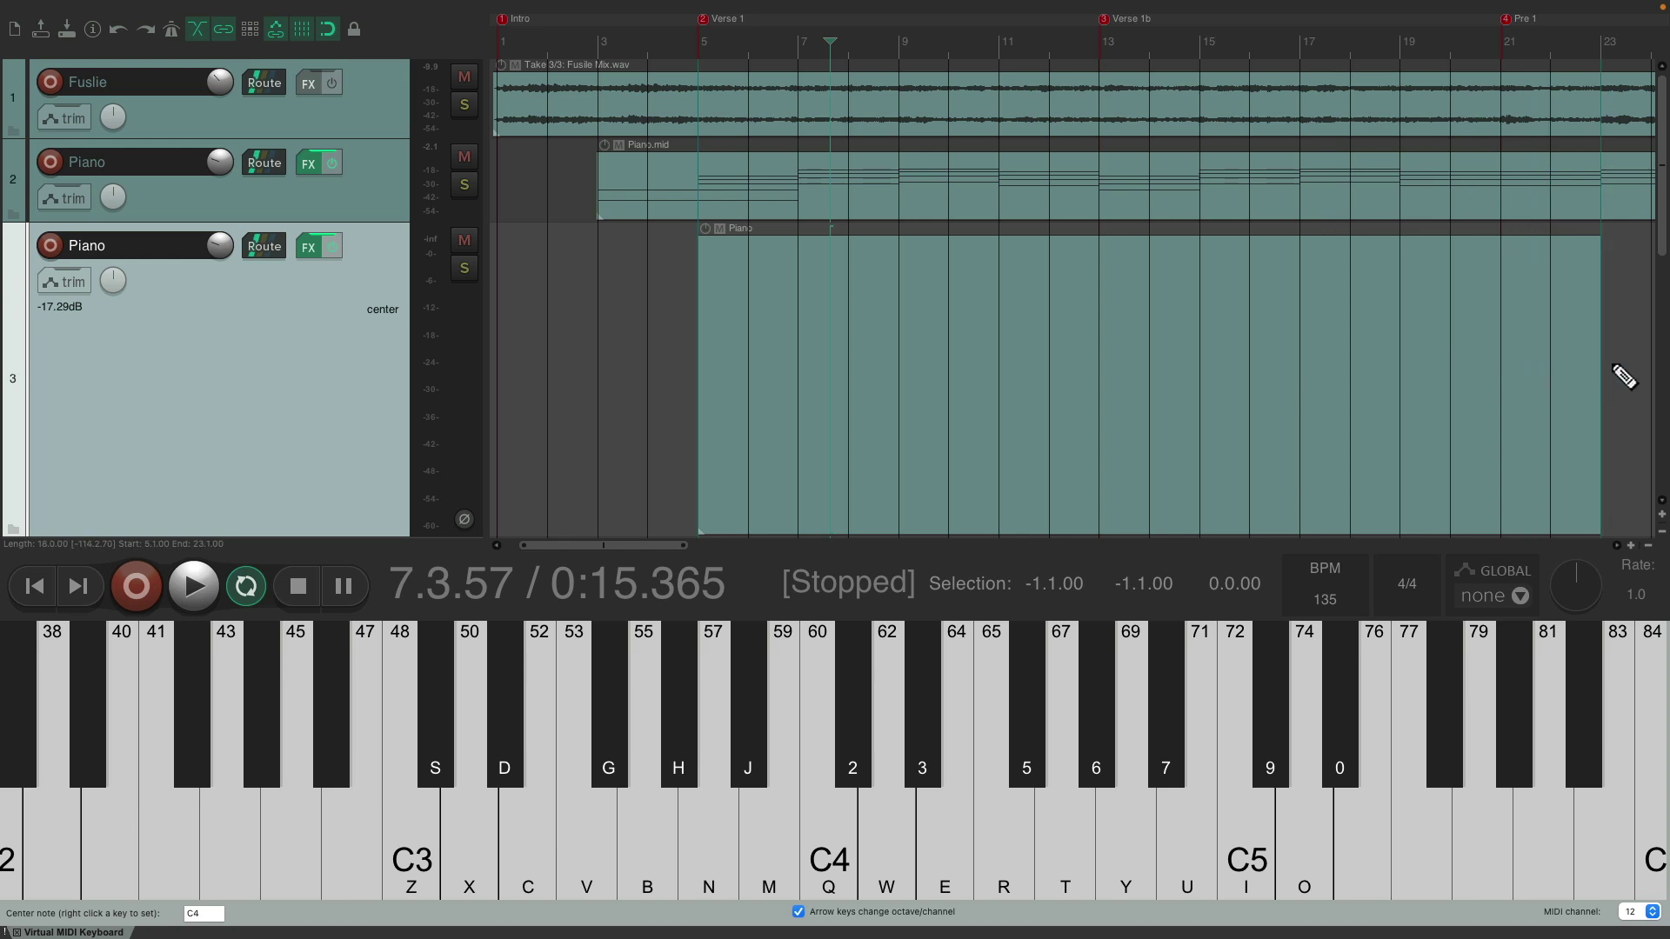
- Switch the vocal item on the Fuslie track to take 1/3
double_click(824, 284)
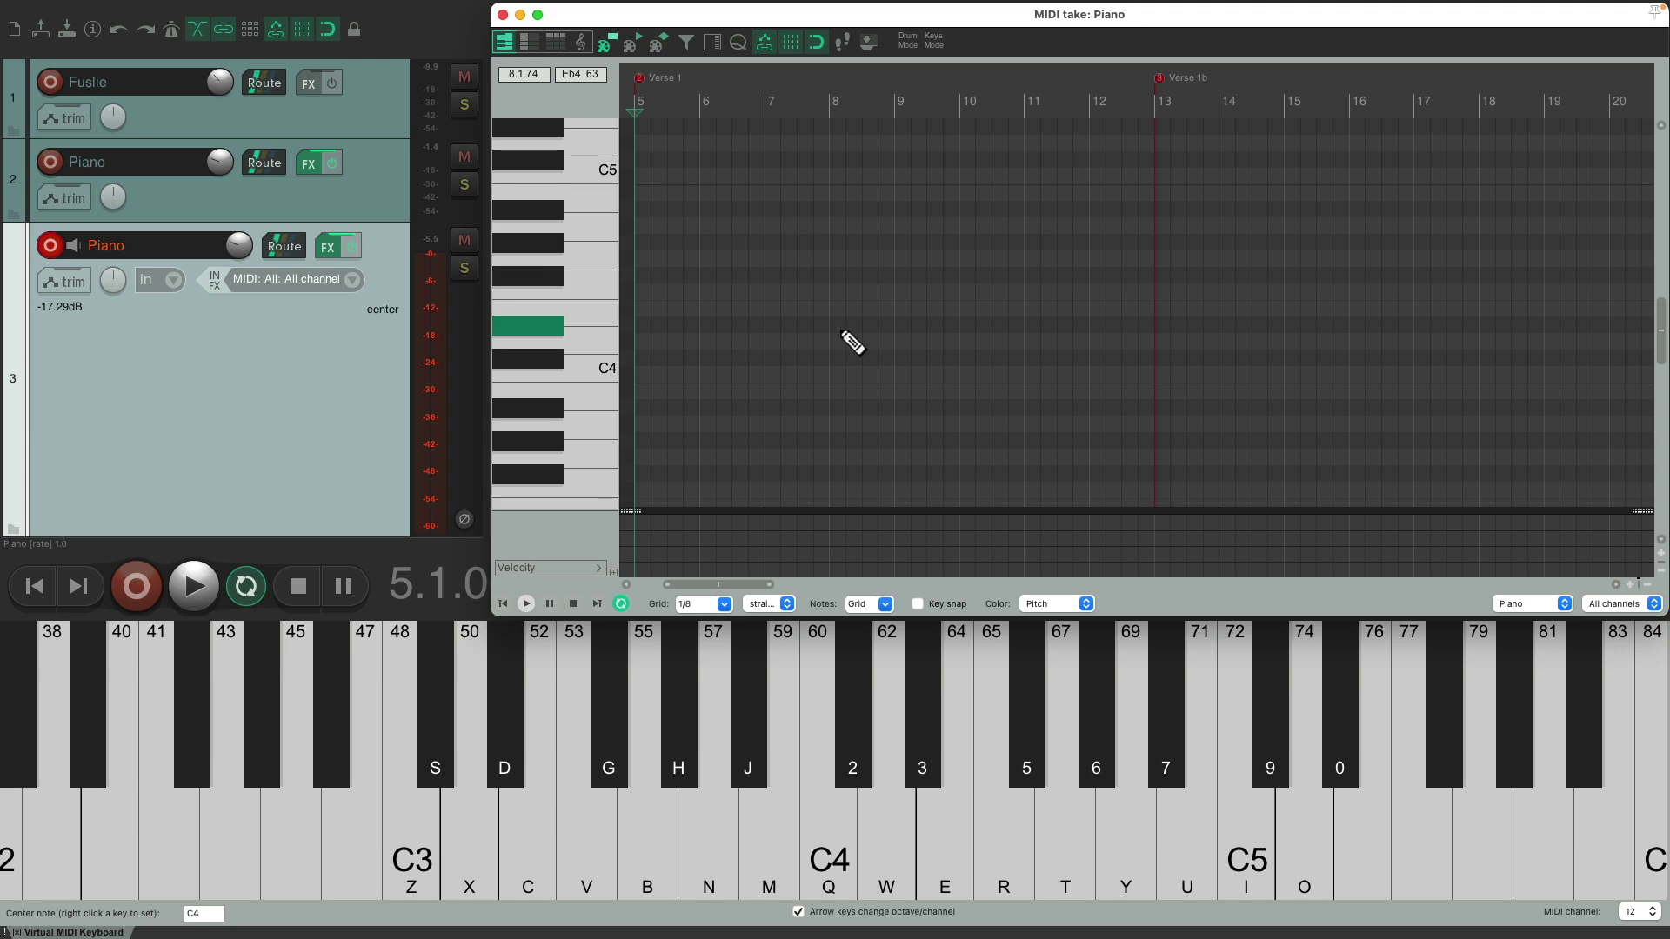
left_click(520, 14)
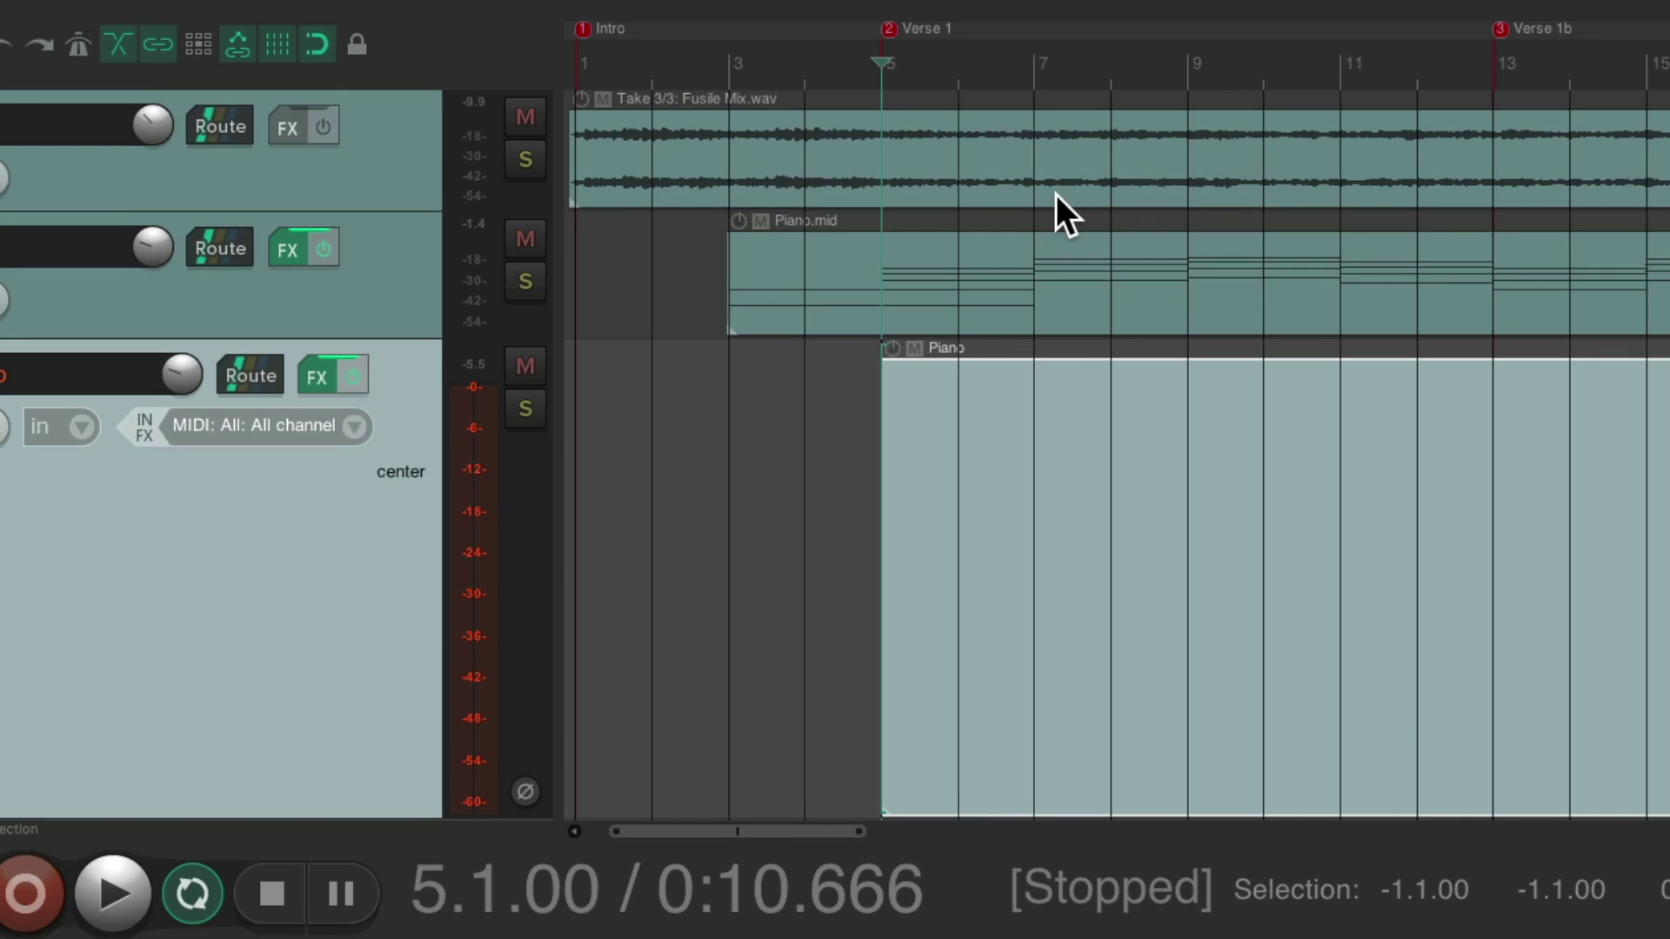
left_click(844, 128)
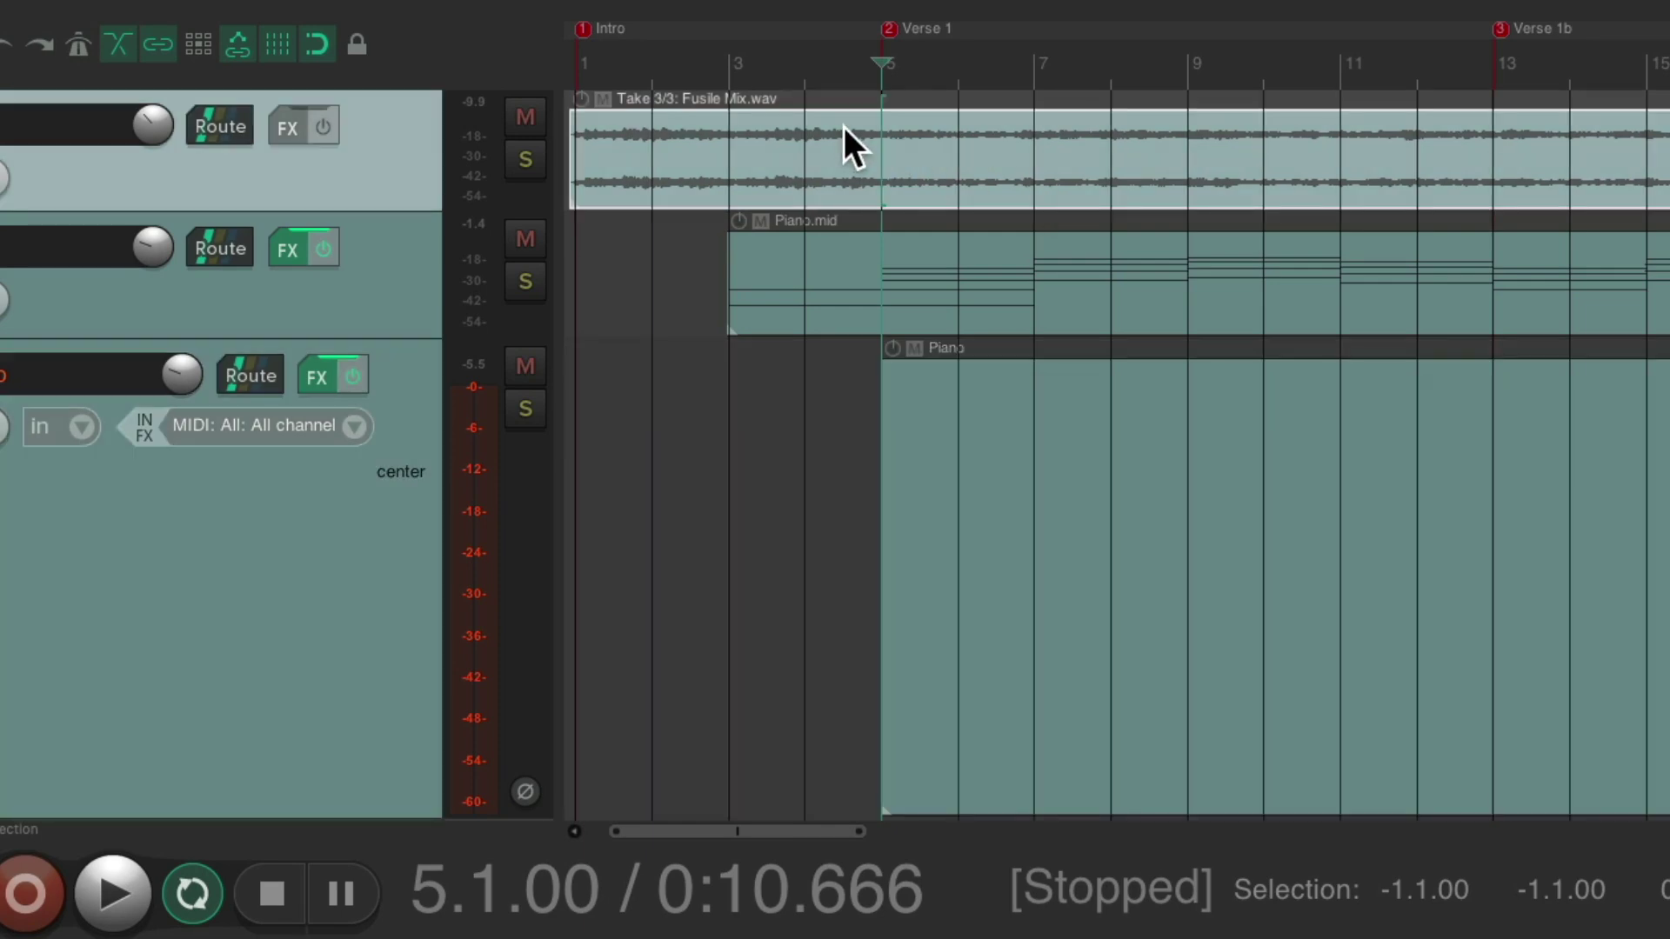
key("t")
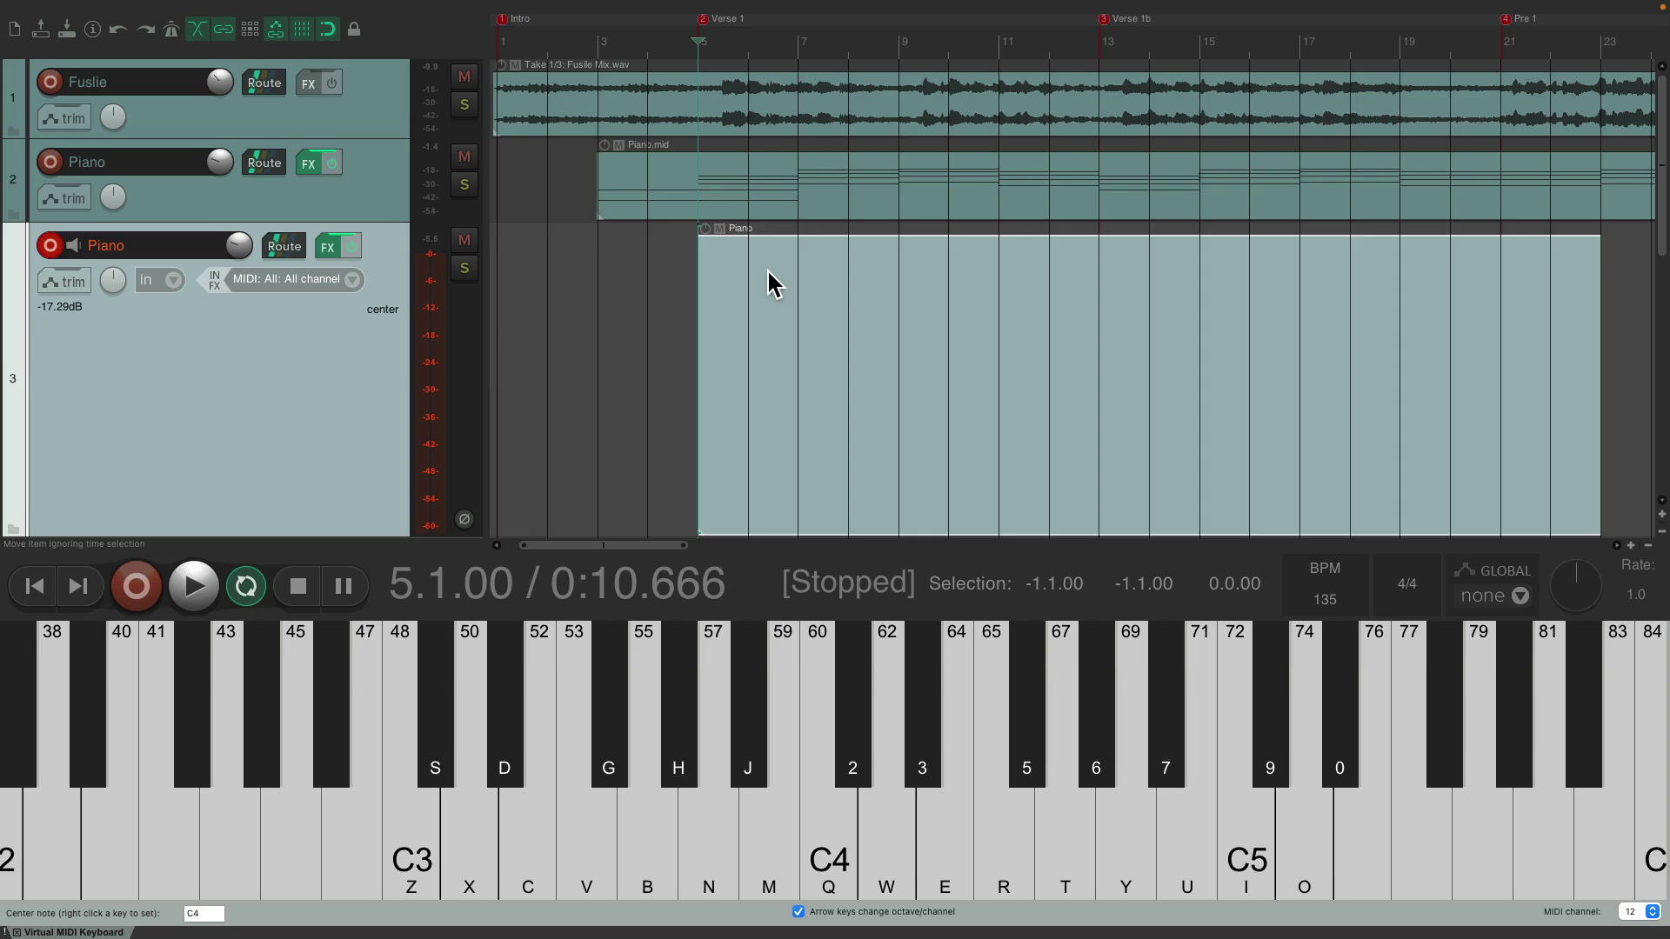
- Record the melody Db4-B3-Ab3-Gb3-Ab3 into the new Piano item during playback, starting at bar 12
double_click(798, 296)
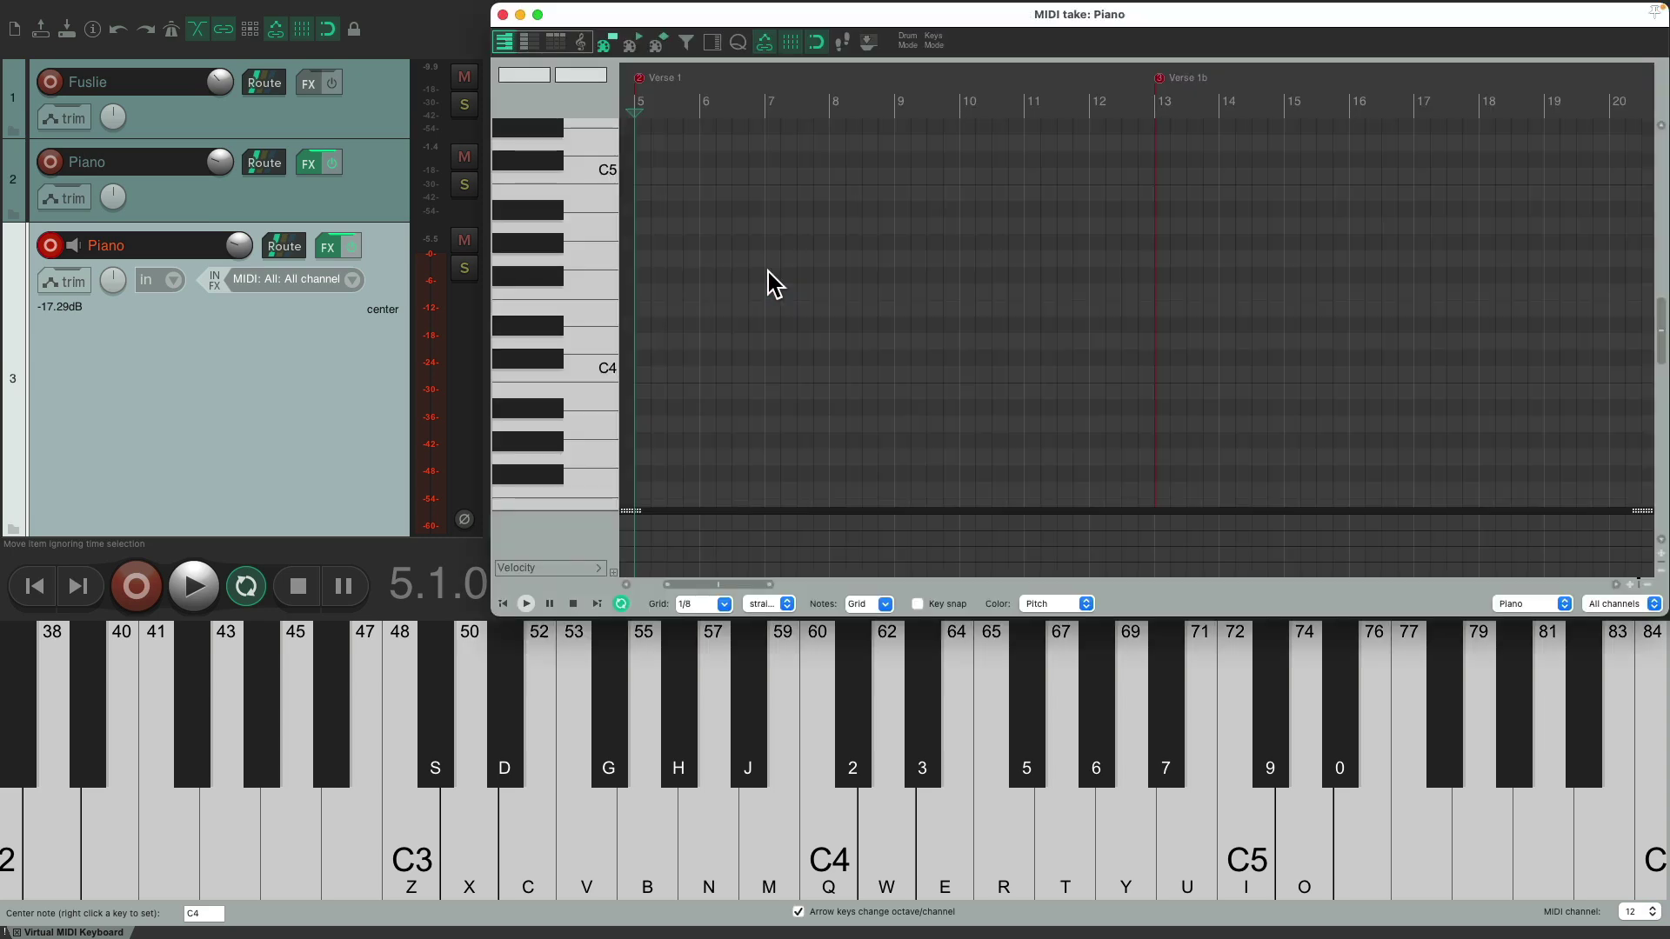
key("space")
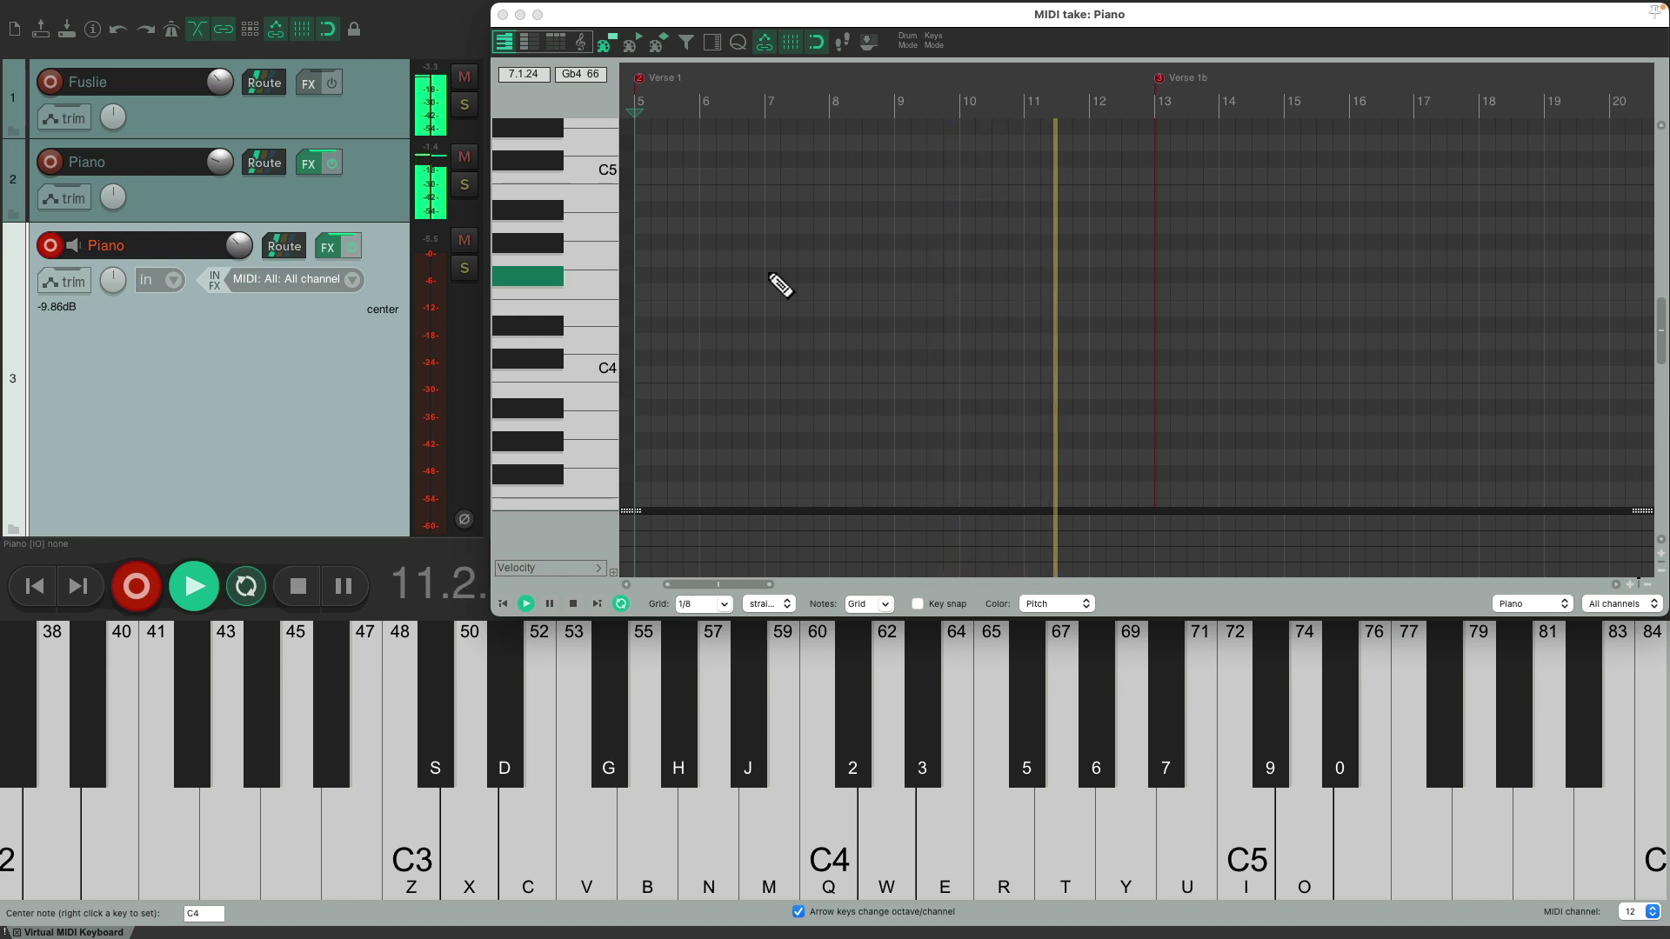
key("2")
key("m")
key("h")
key("g")
key("h")
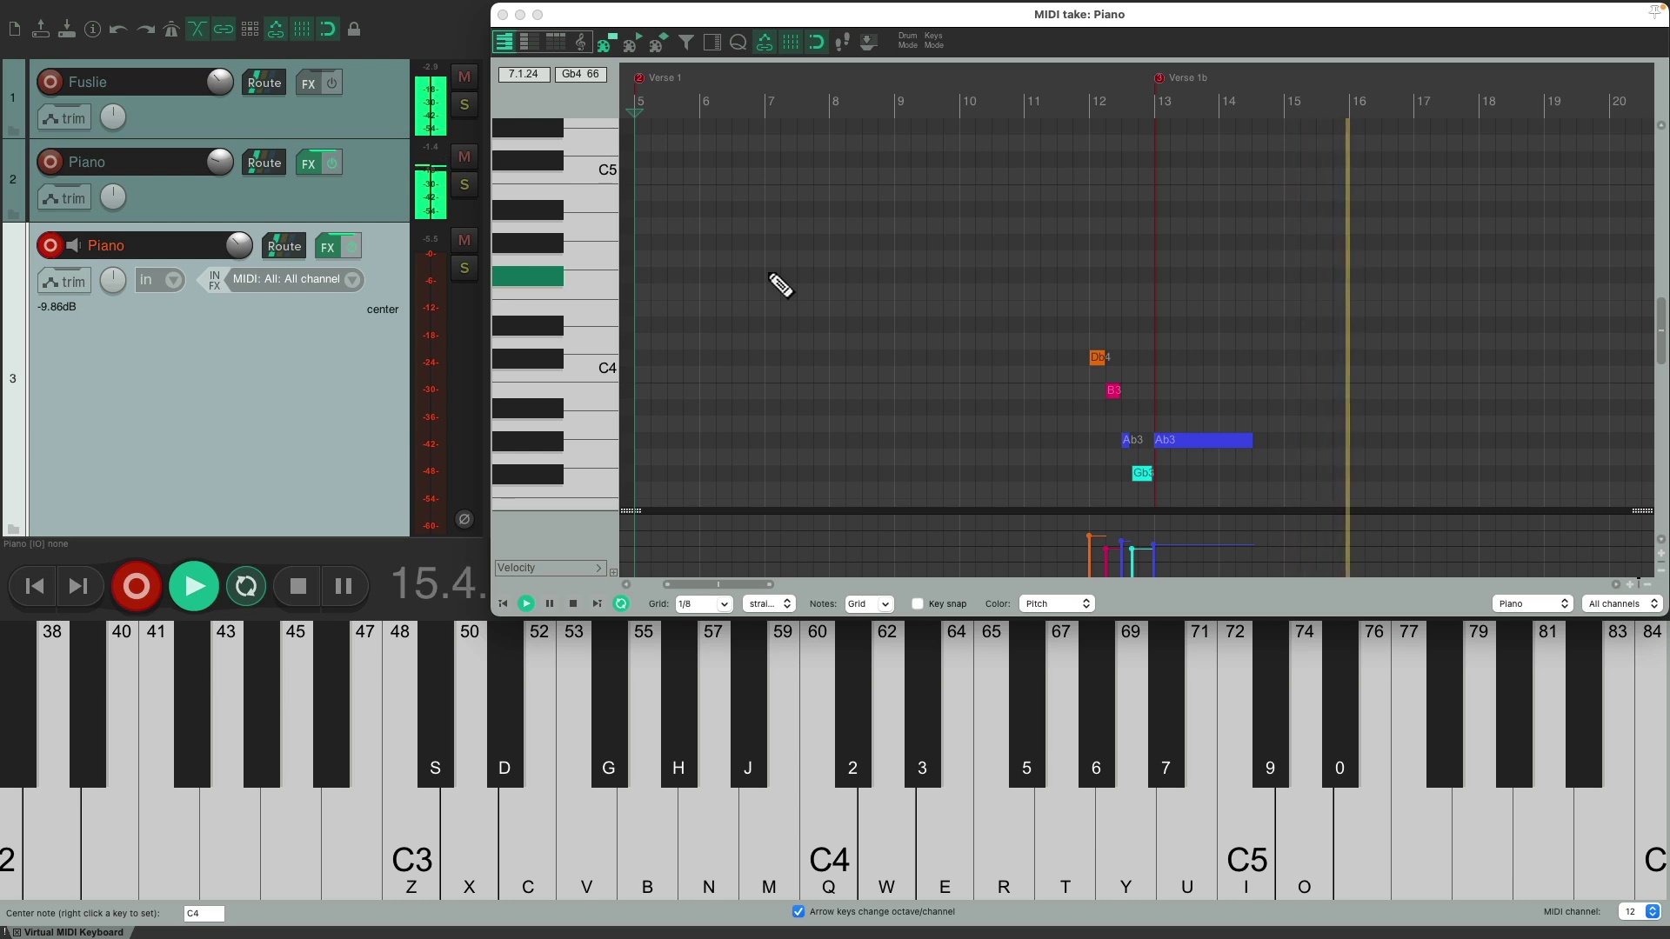
- Record the phrase an octave higher, Db5-B4-Ab4-Gb4-Ab4, starting at bar 16, and stop the recording
key("9")
key("u")
key("6")
key("5")
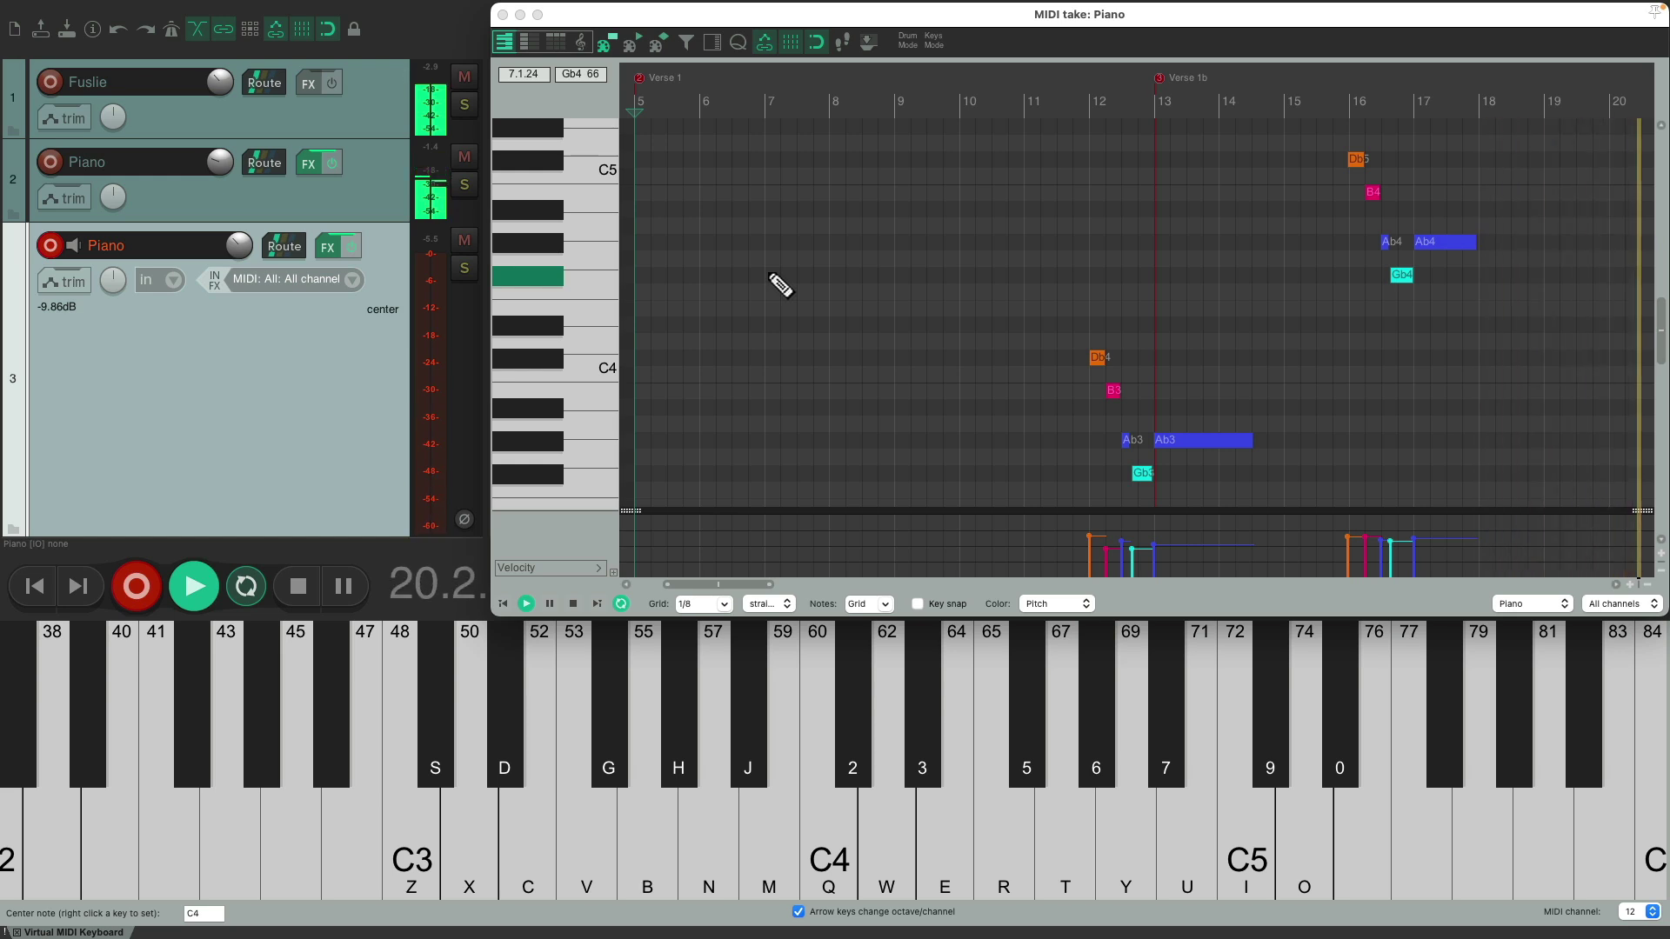
key("space")
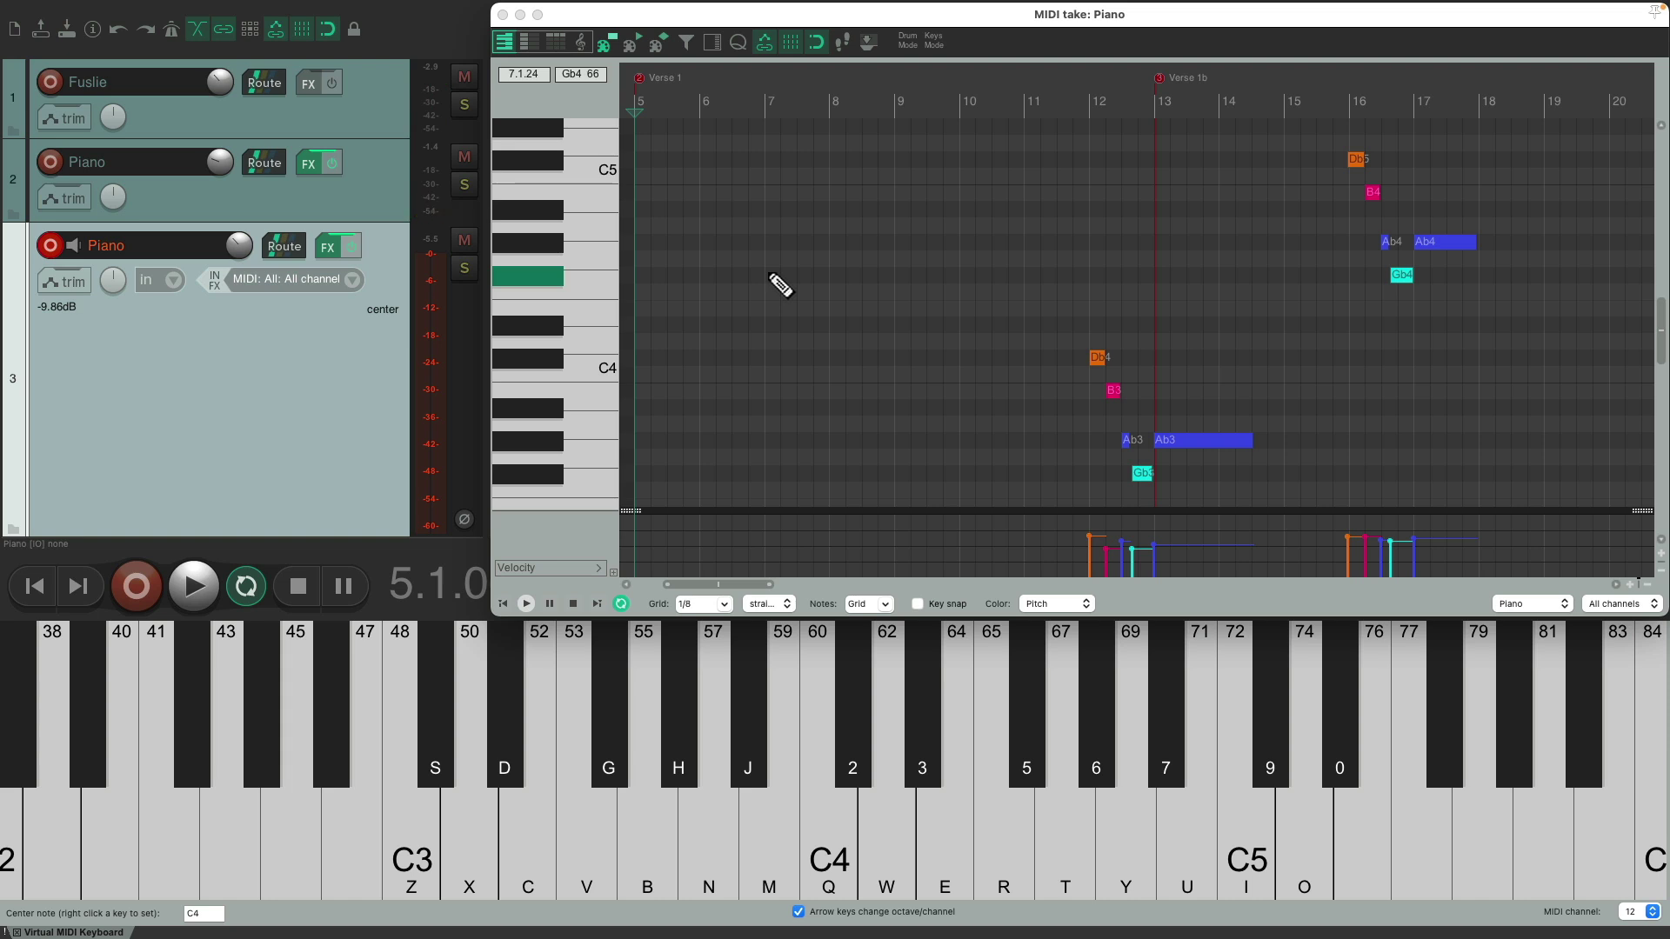
- Leave the MIDI editor, disarm the second Piano track and return it to its normal height
left_click(501, 14)
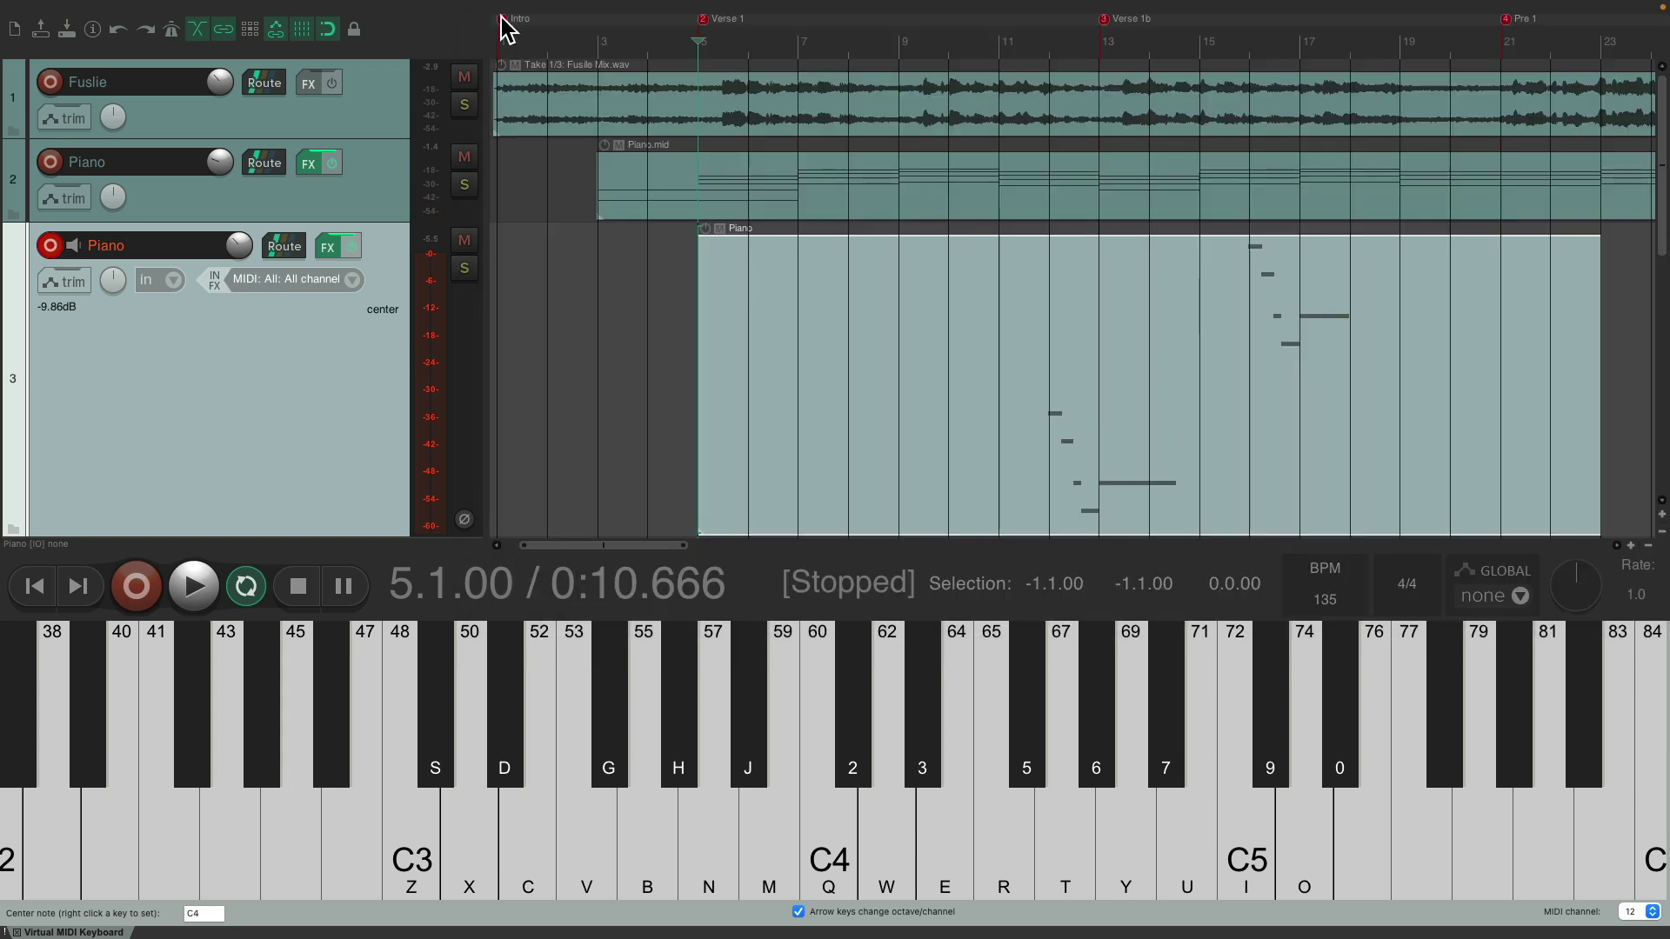
left_click(51, 247)
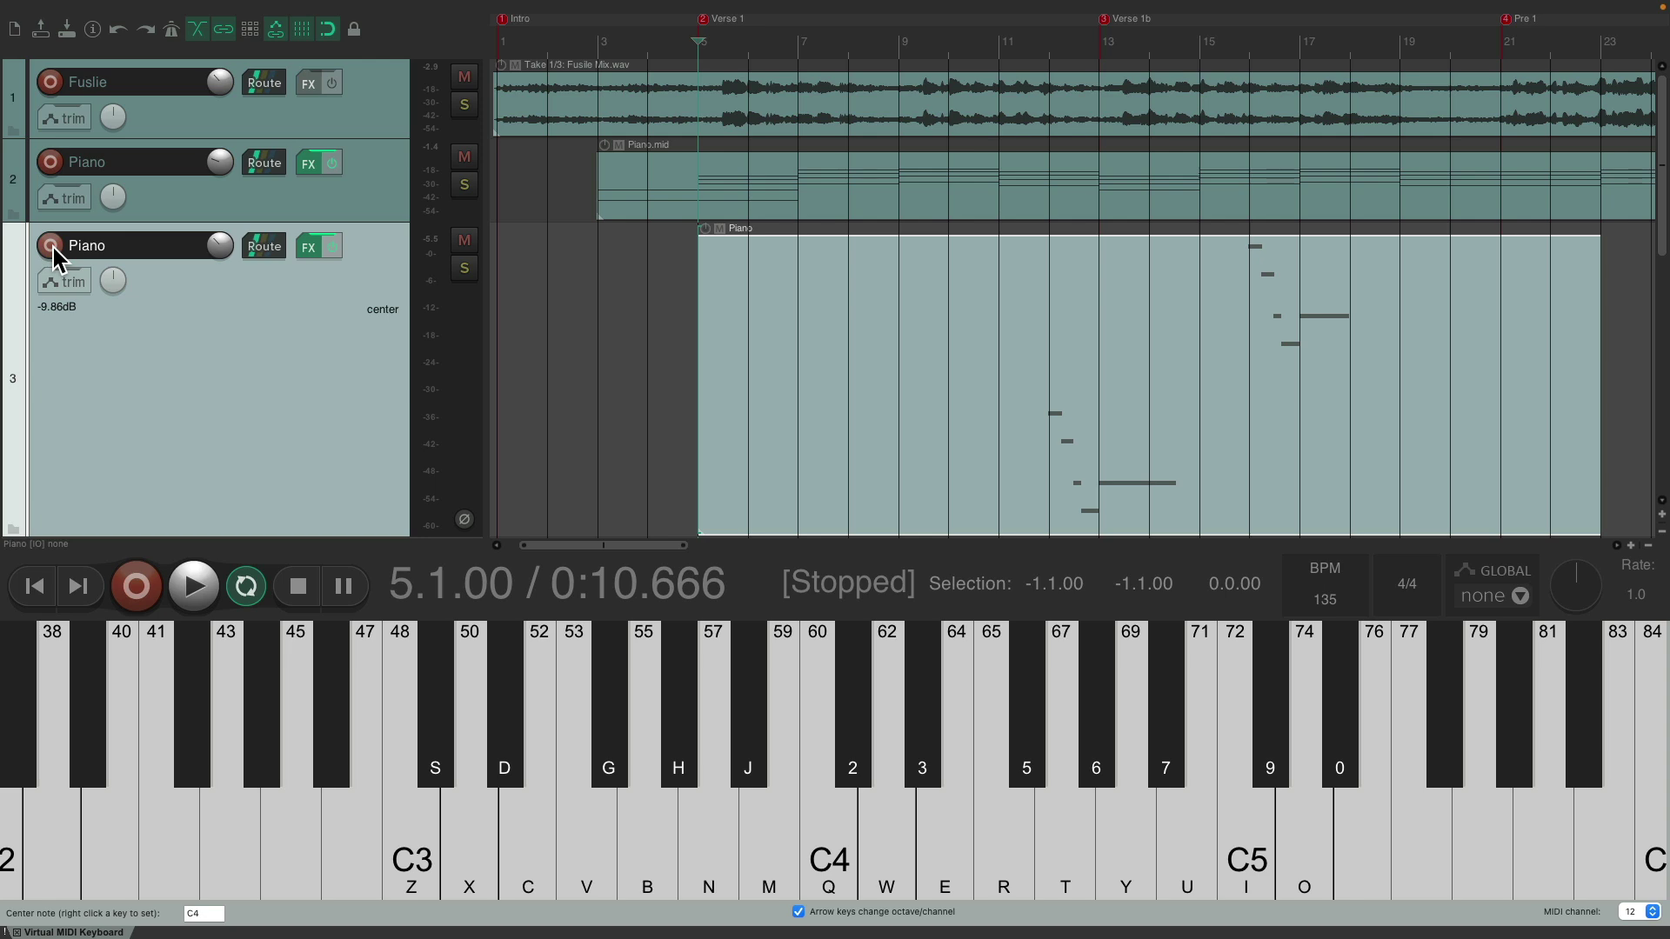
key("grave")
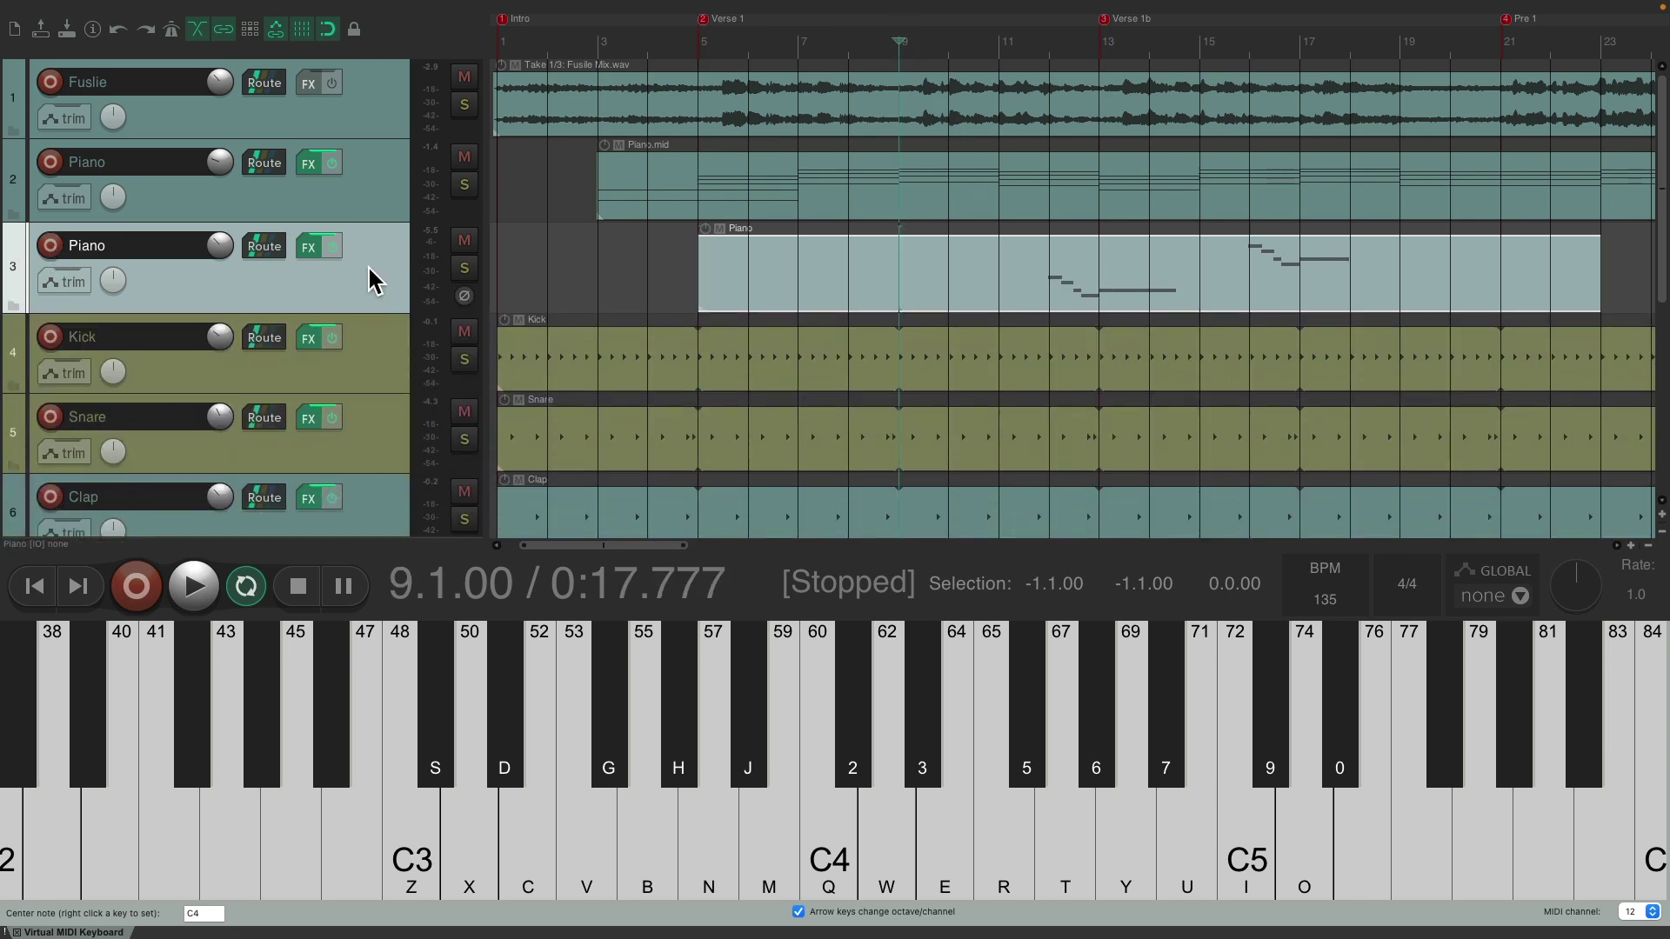
- Play the song from bar 9 and slightly lower the second Piano track's volume in the mixer
key("super+m")
key("space")
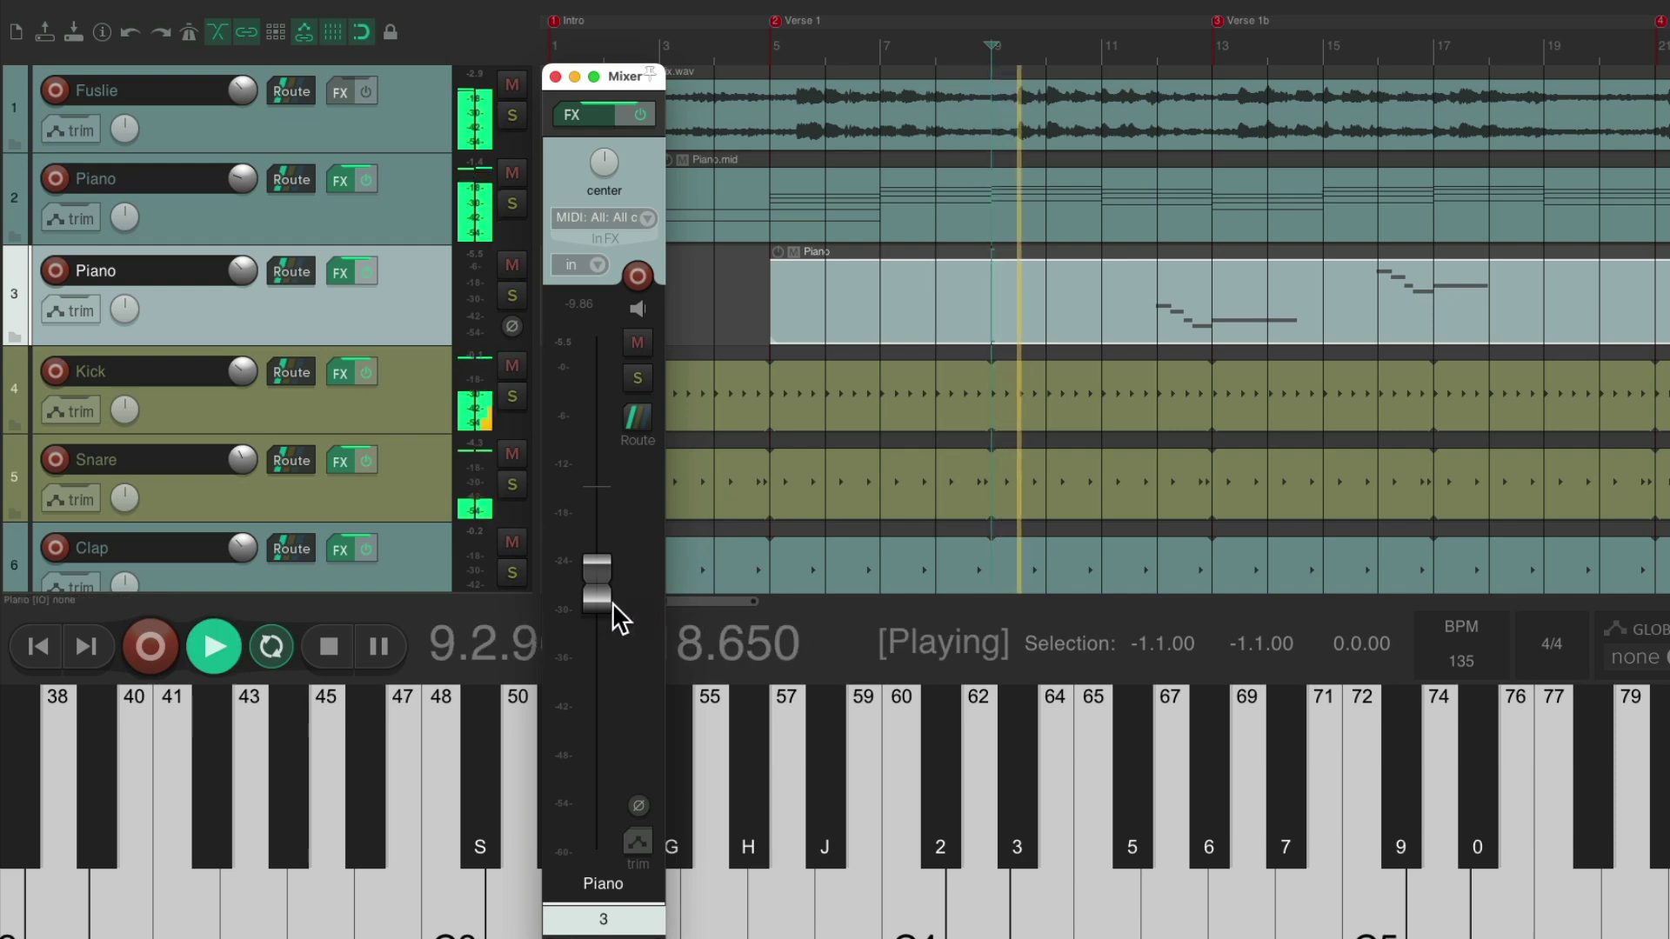
left_click_drag(603, 602, 598, 622)
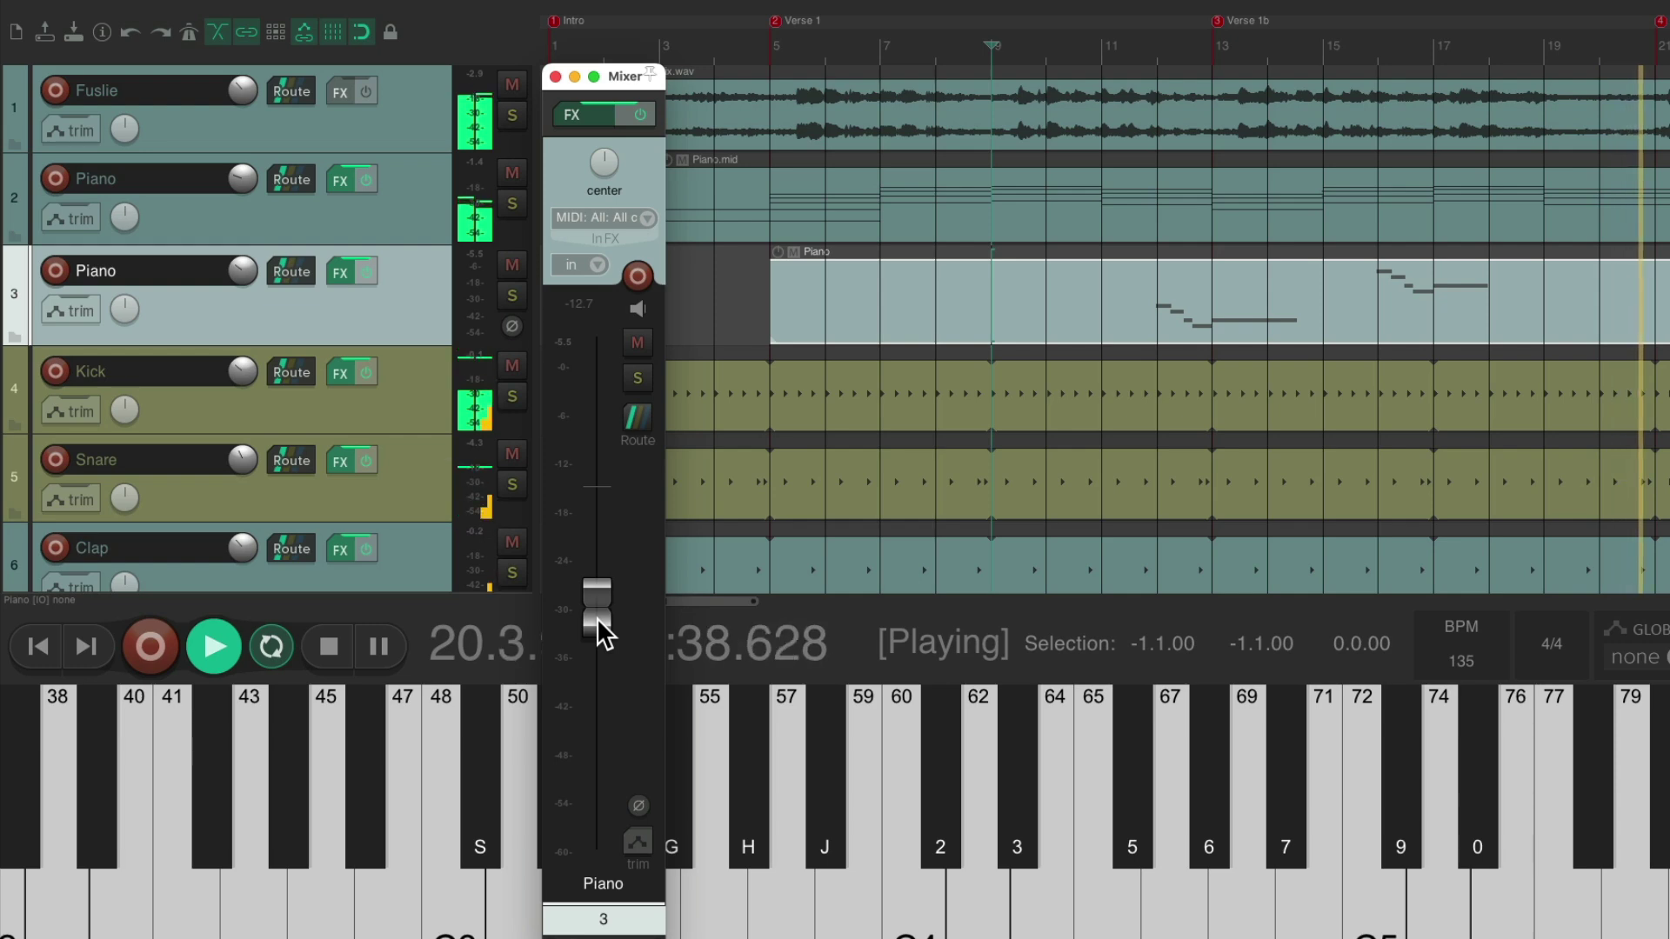
key("space")
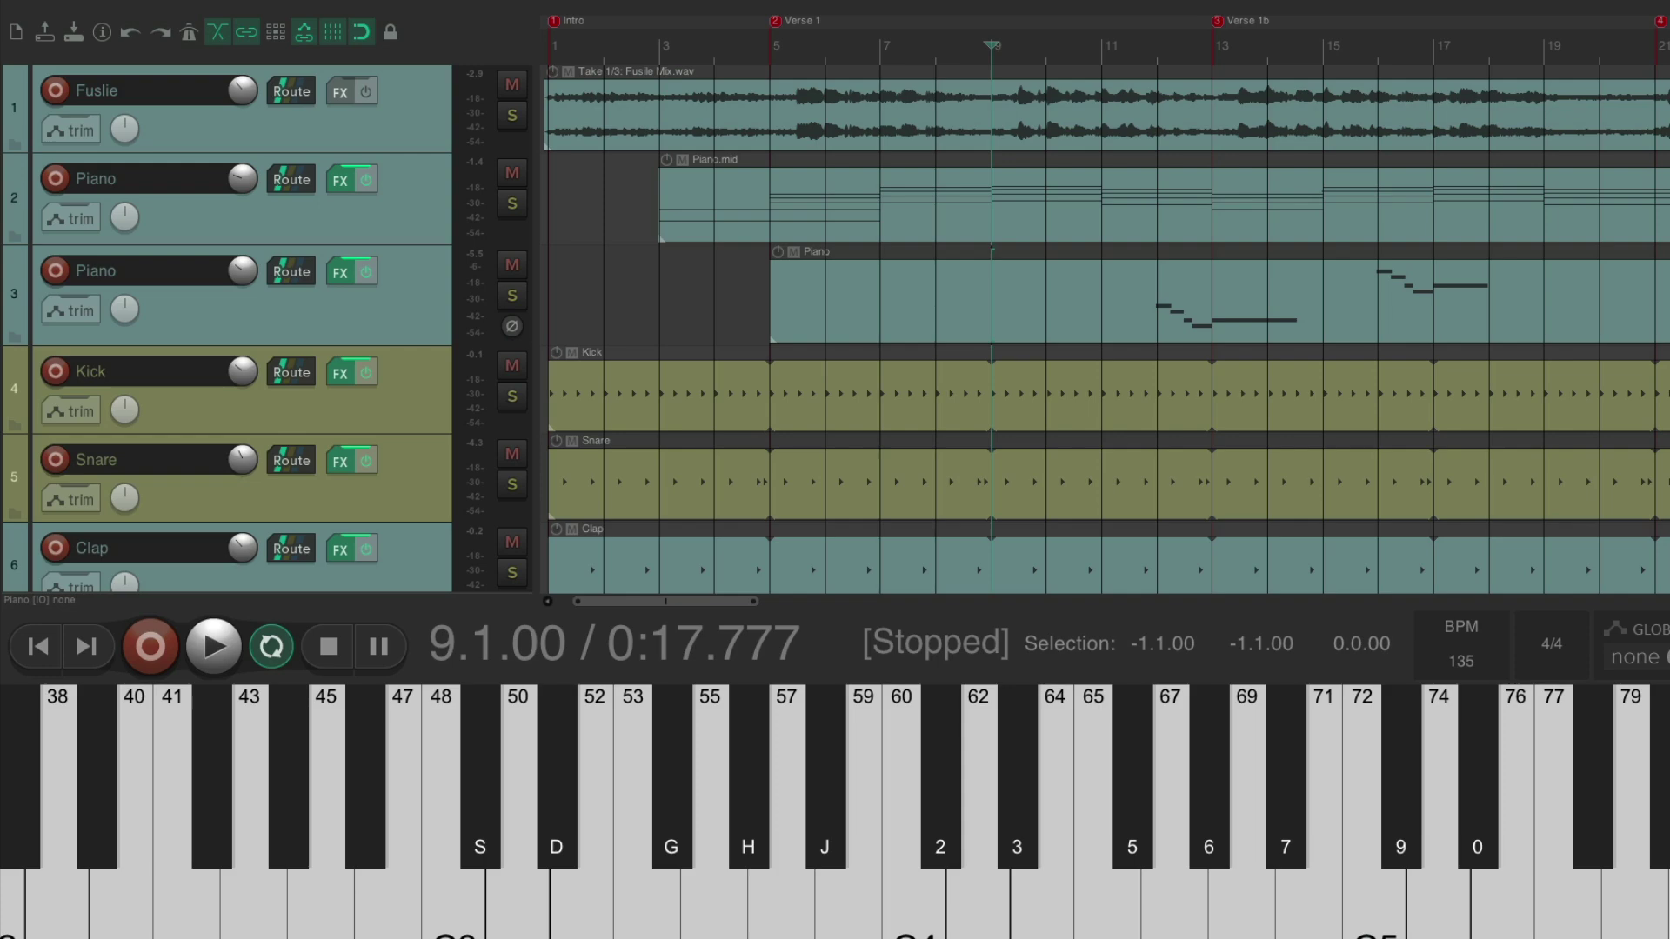
- Preview Bass B2.wav and Bass E2.wav in the Media Explorer and add Bass E2.wav as a sample instrument on a new track below the Piano tracks
key("super+alt+x")
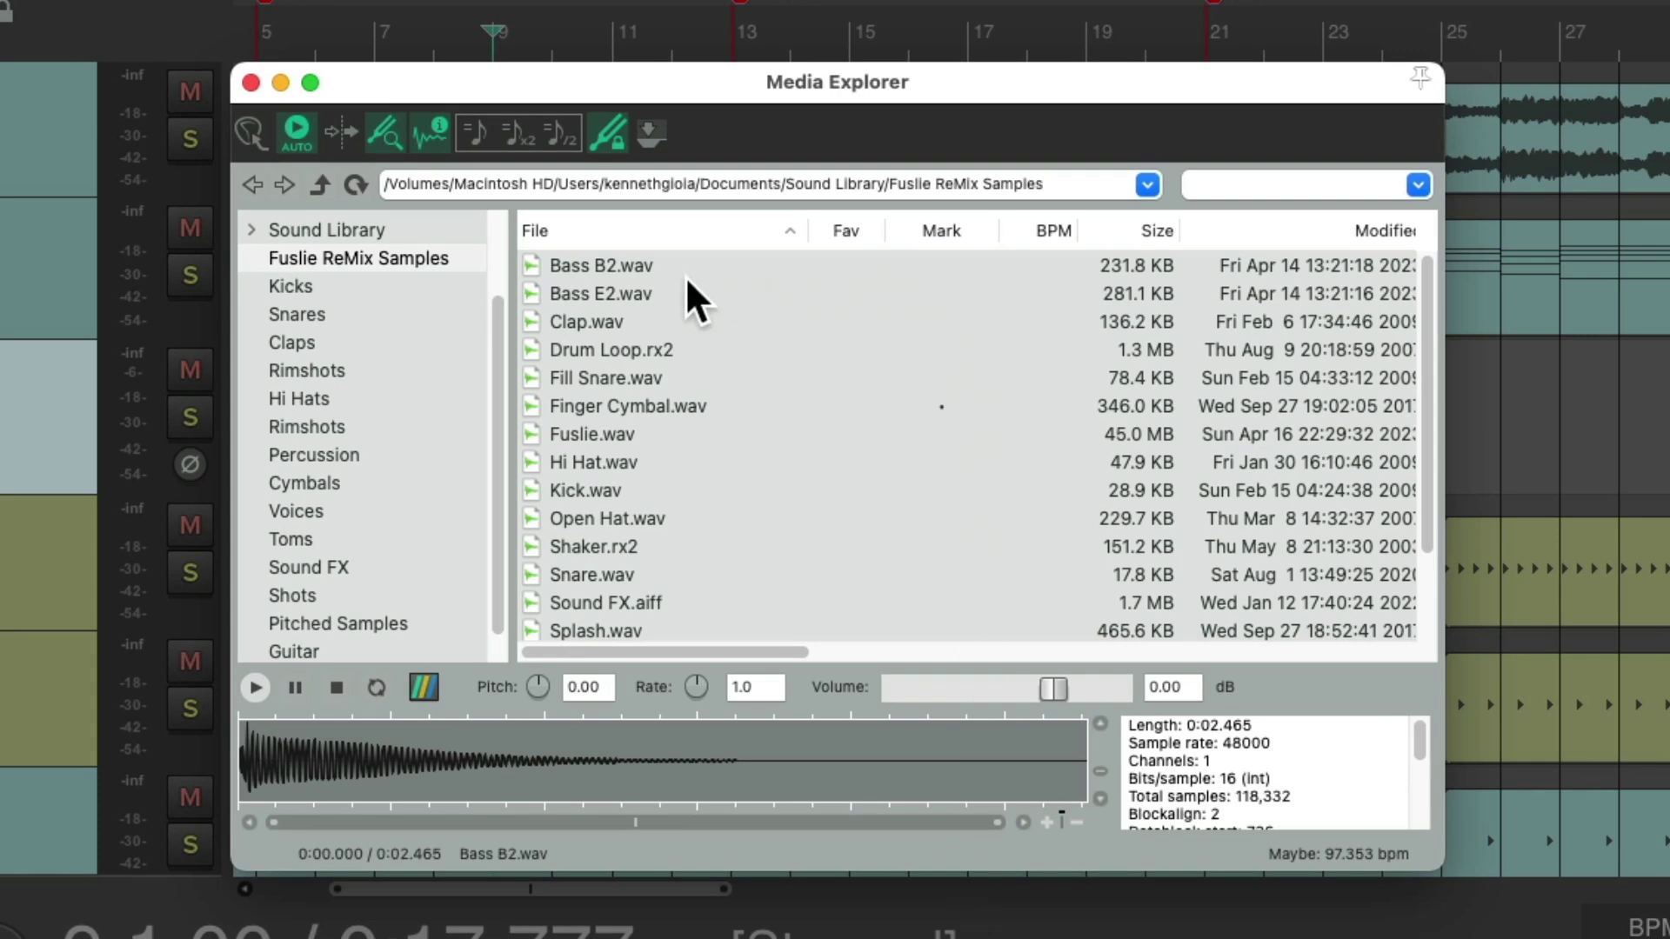
left_click(717, 268)
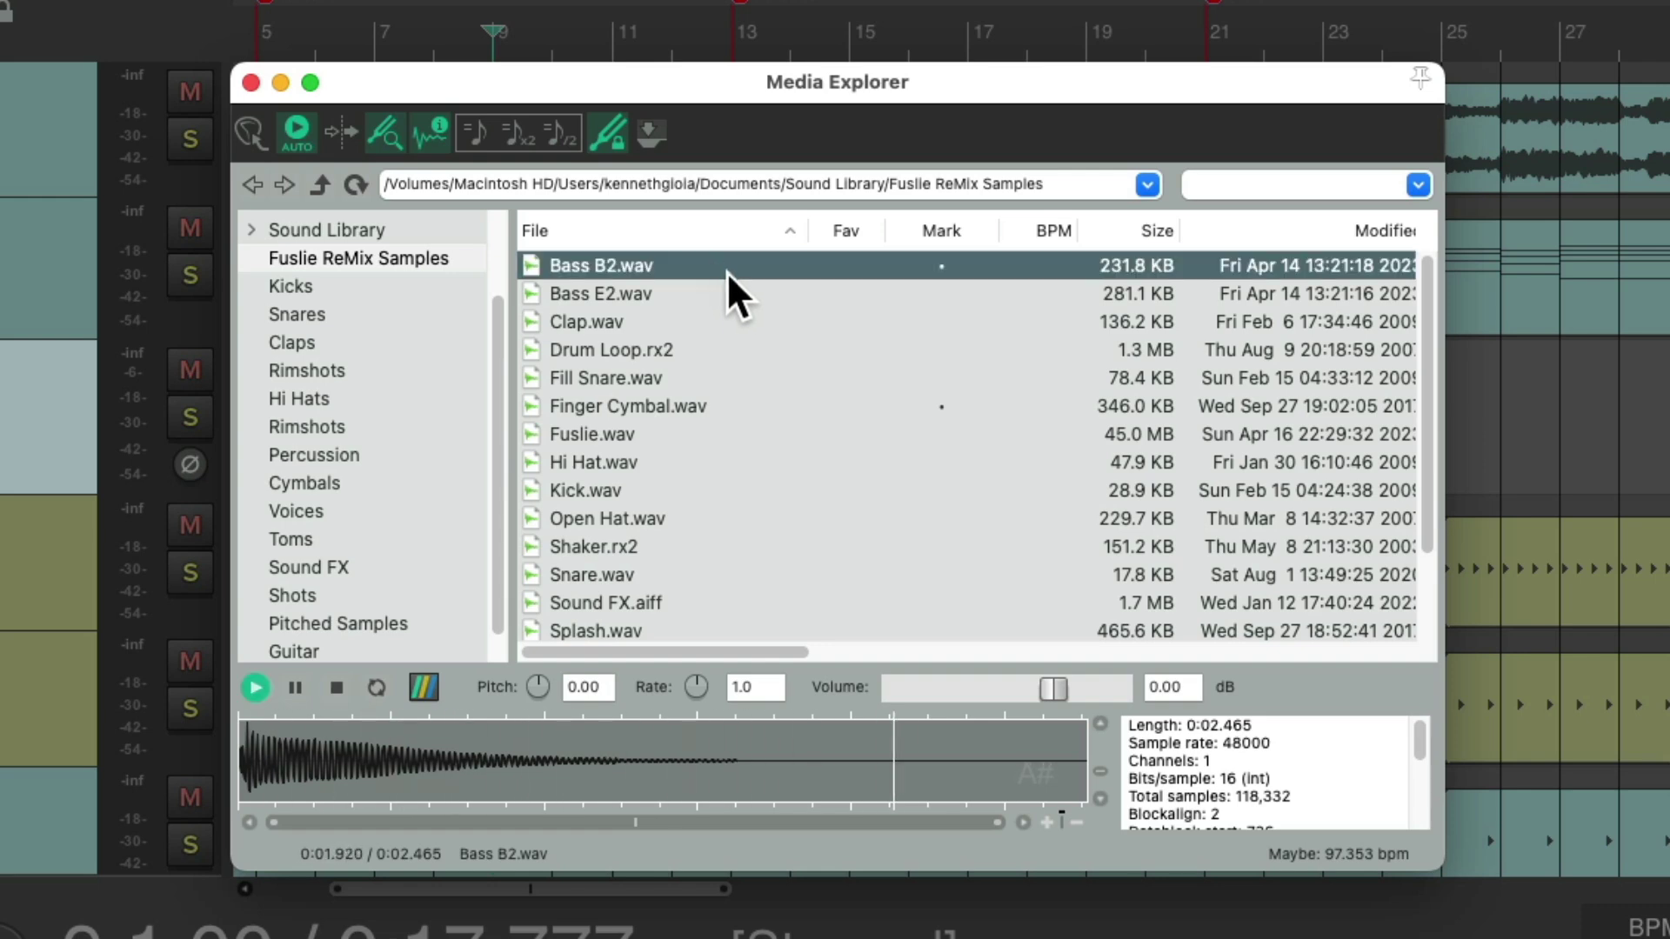
left_click(721, 297)
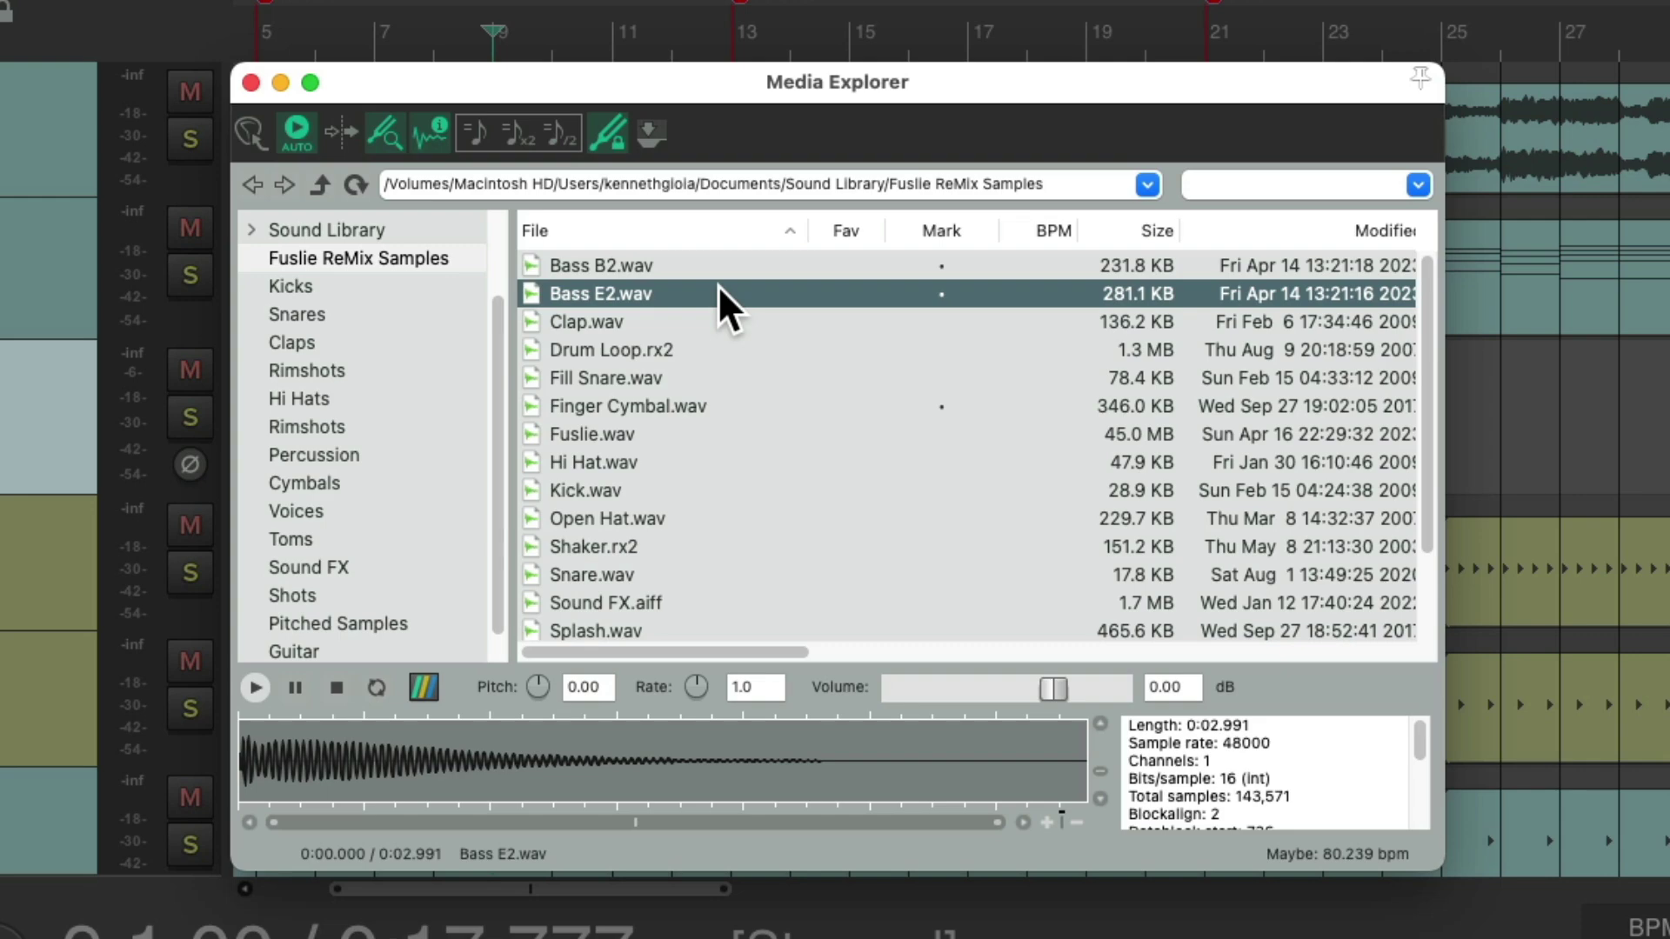
key("super+alt+x")
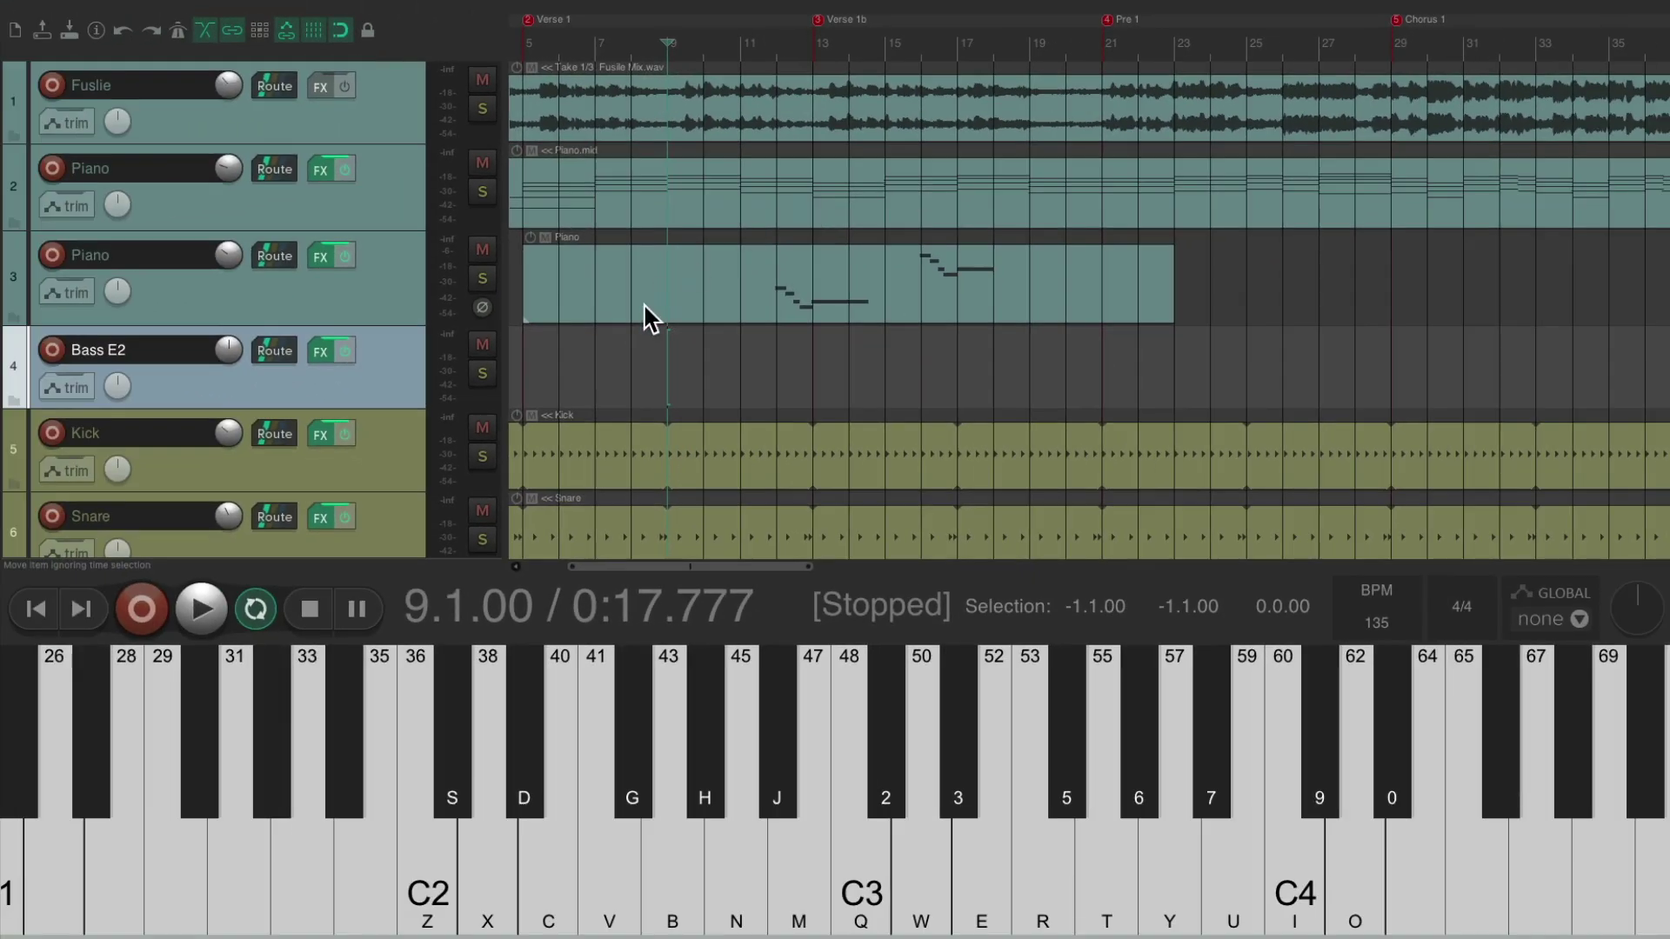
- Rename the Bass E2 track to Bass and arm it for recording
scroll(640, 365, "up", 5)
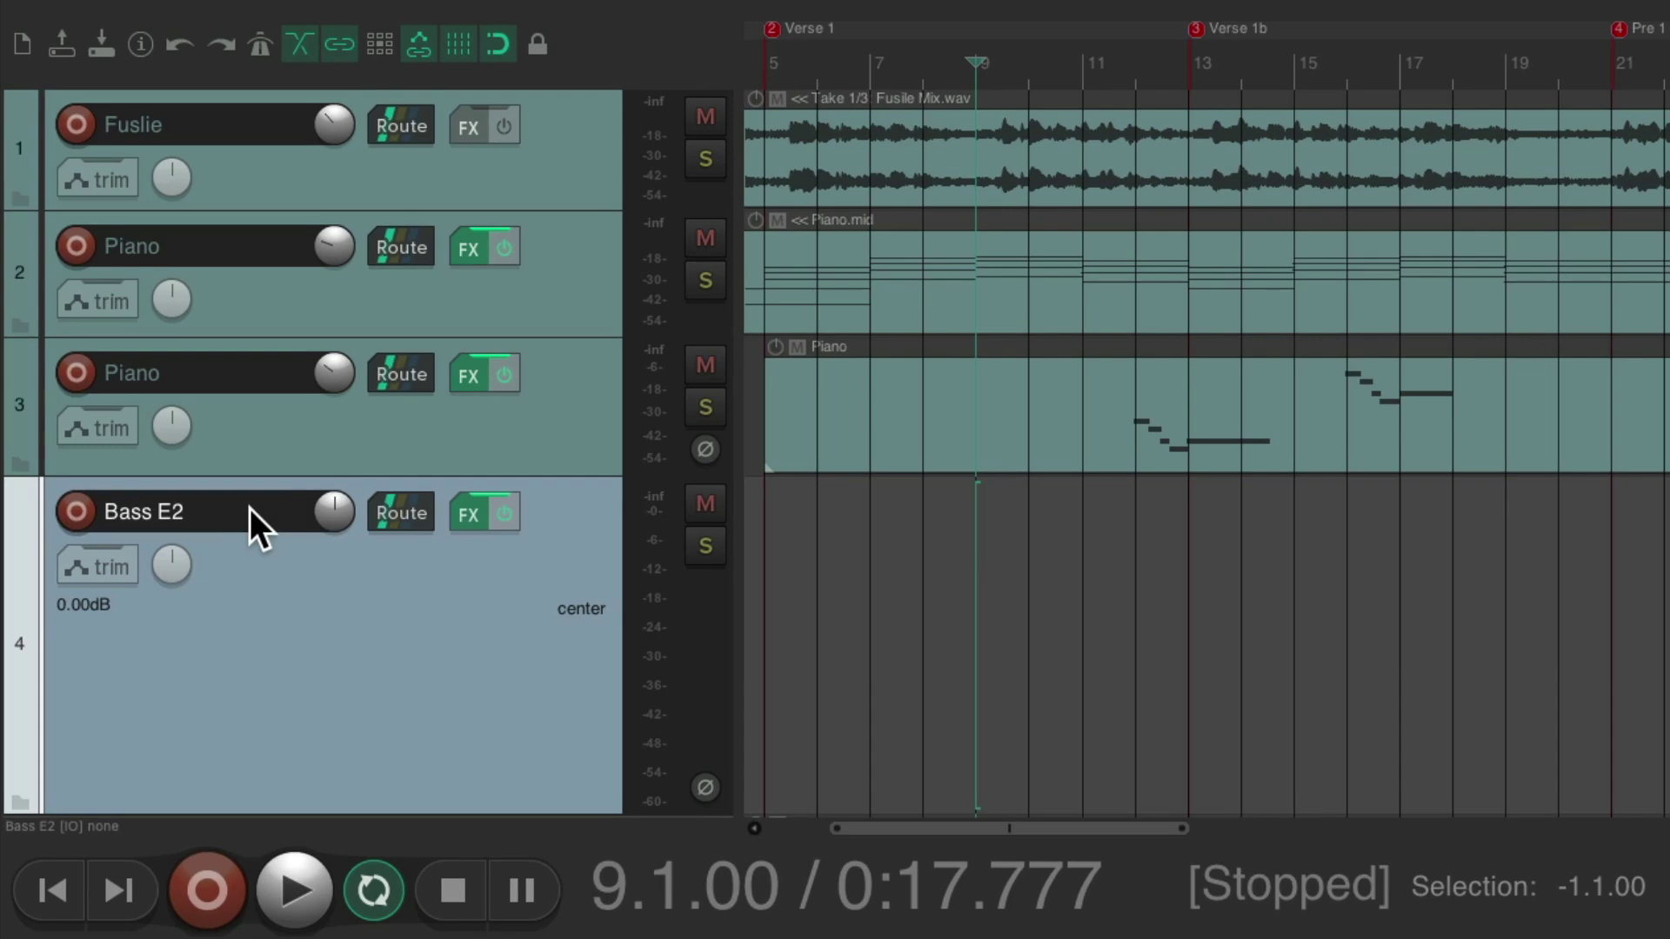
double_click(213, 444)
type("Bass")
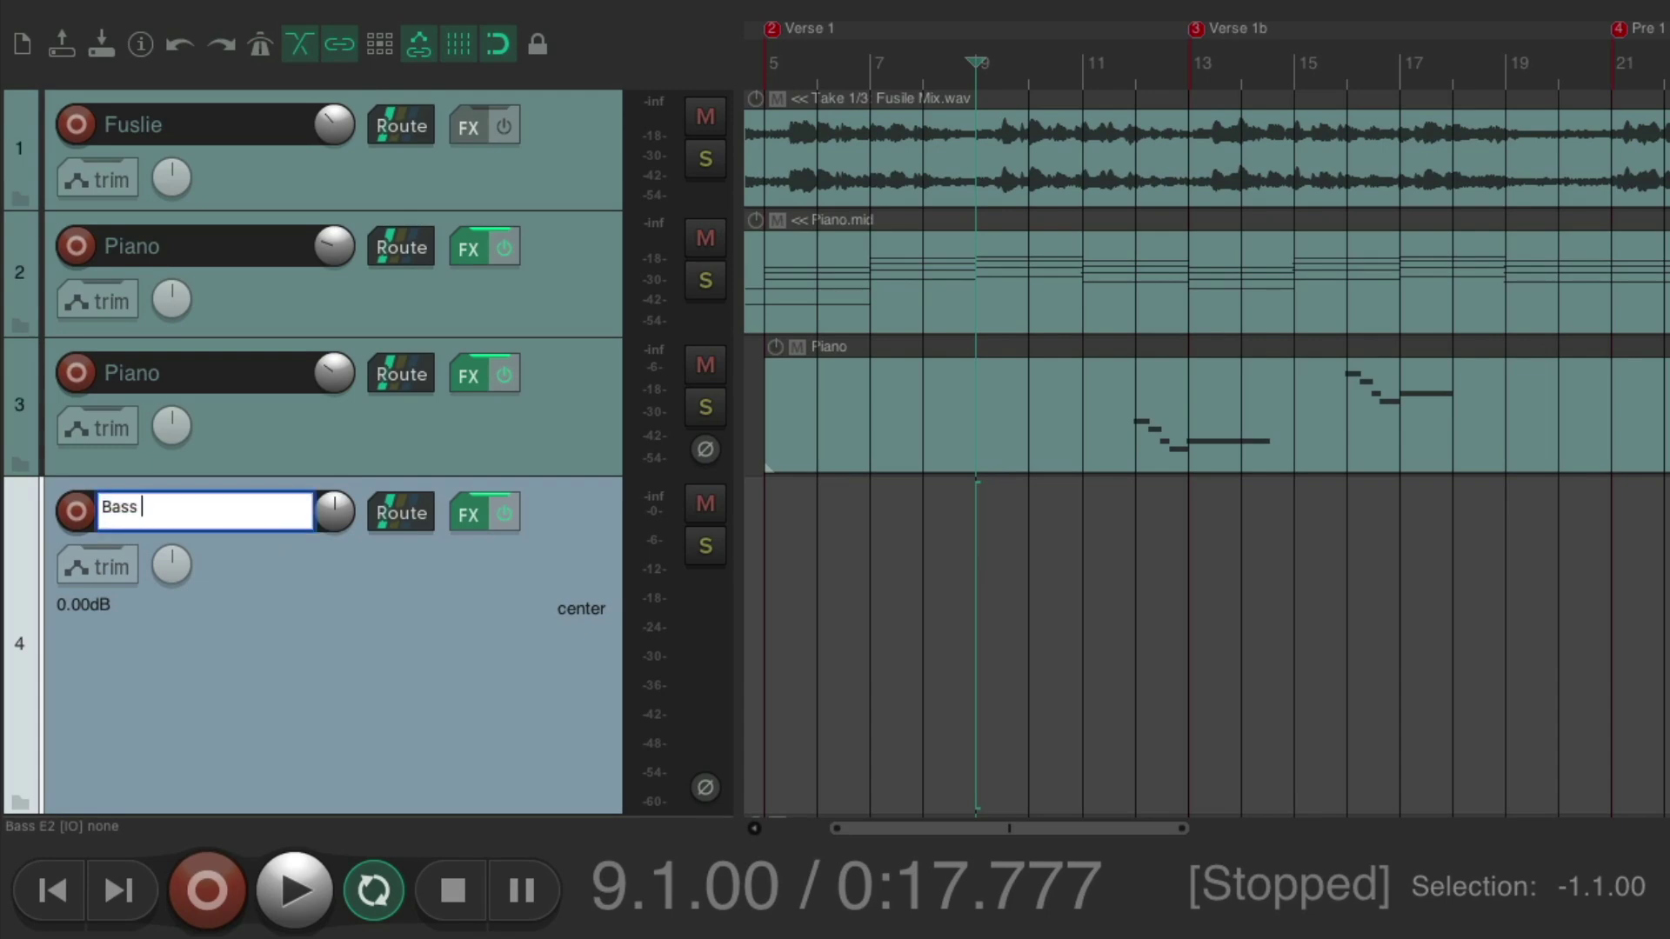
key("Return")
left_click(76, 512)
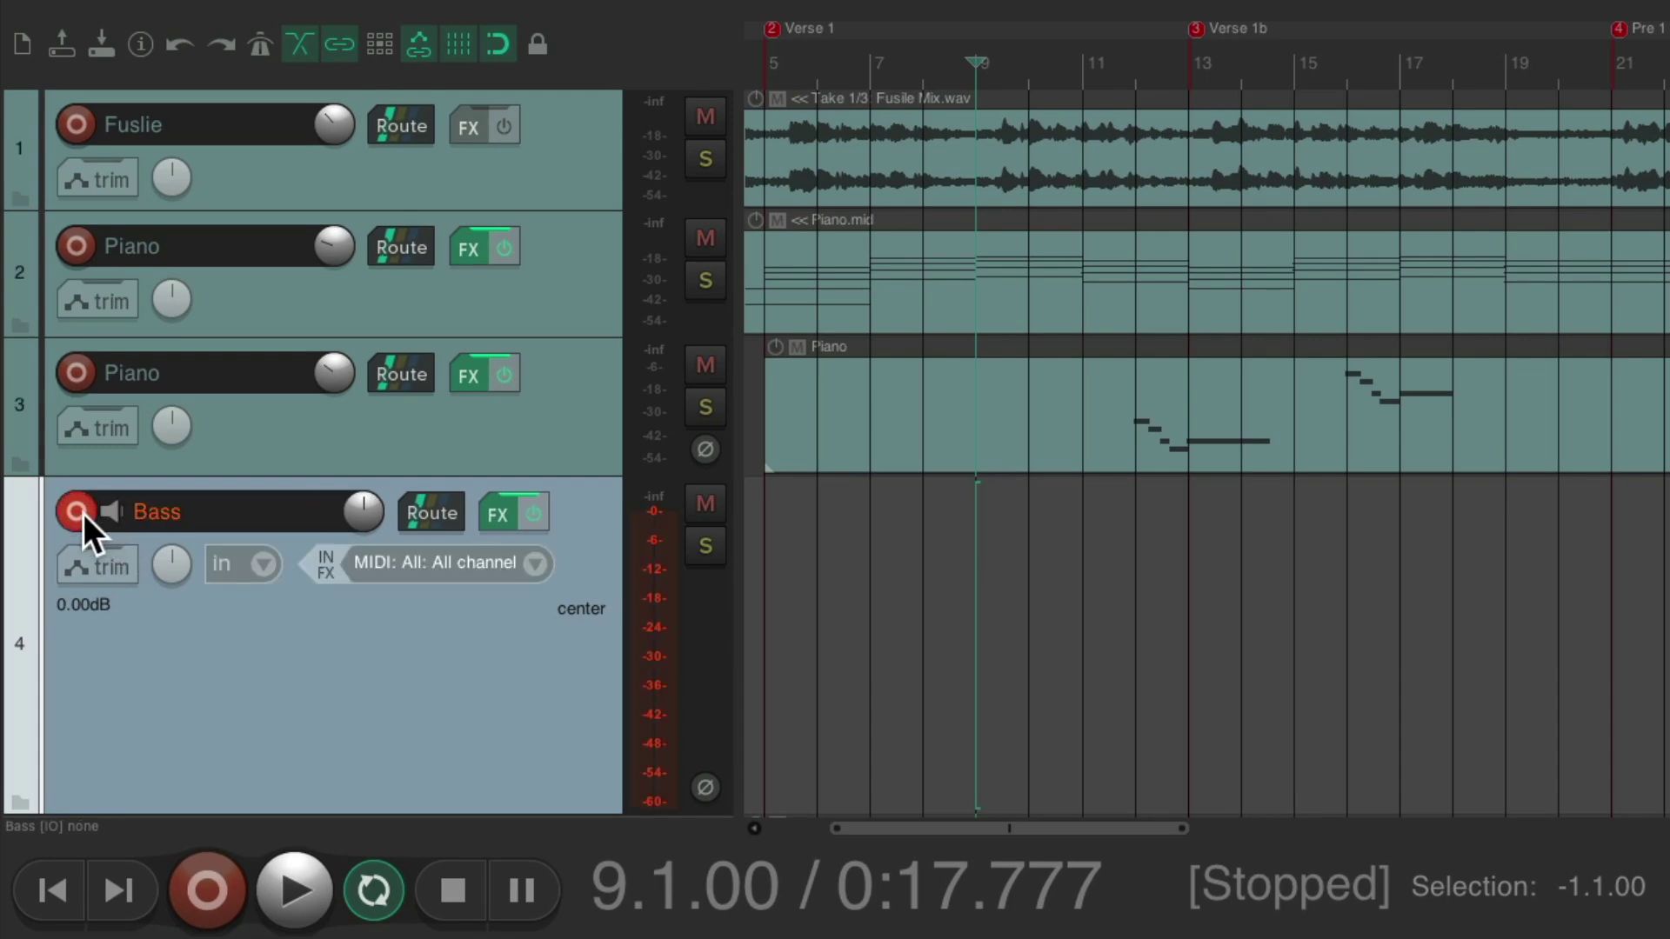
- Set the Bass track's sampler to Note (Semitone shifted) mode and use pitch detection to set its start pitch to E2
left_click(492, 513)
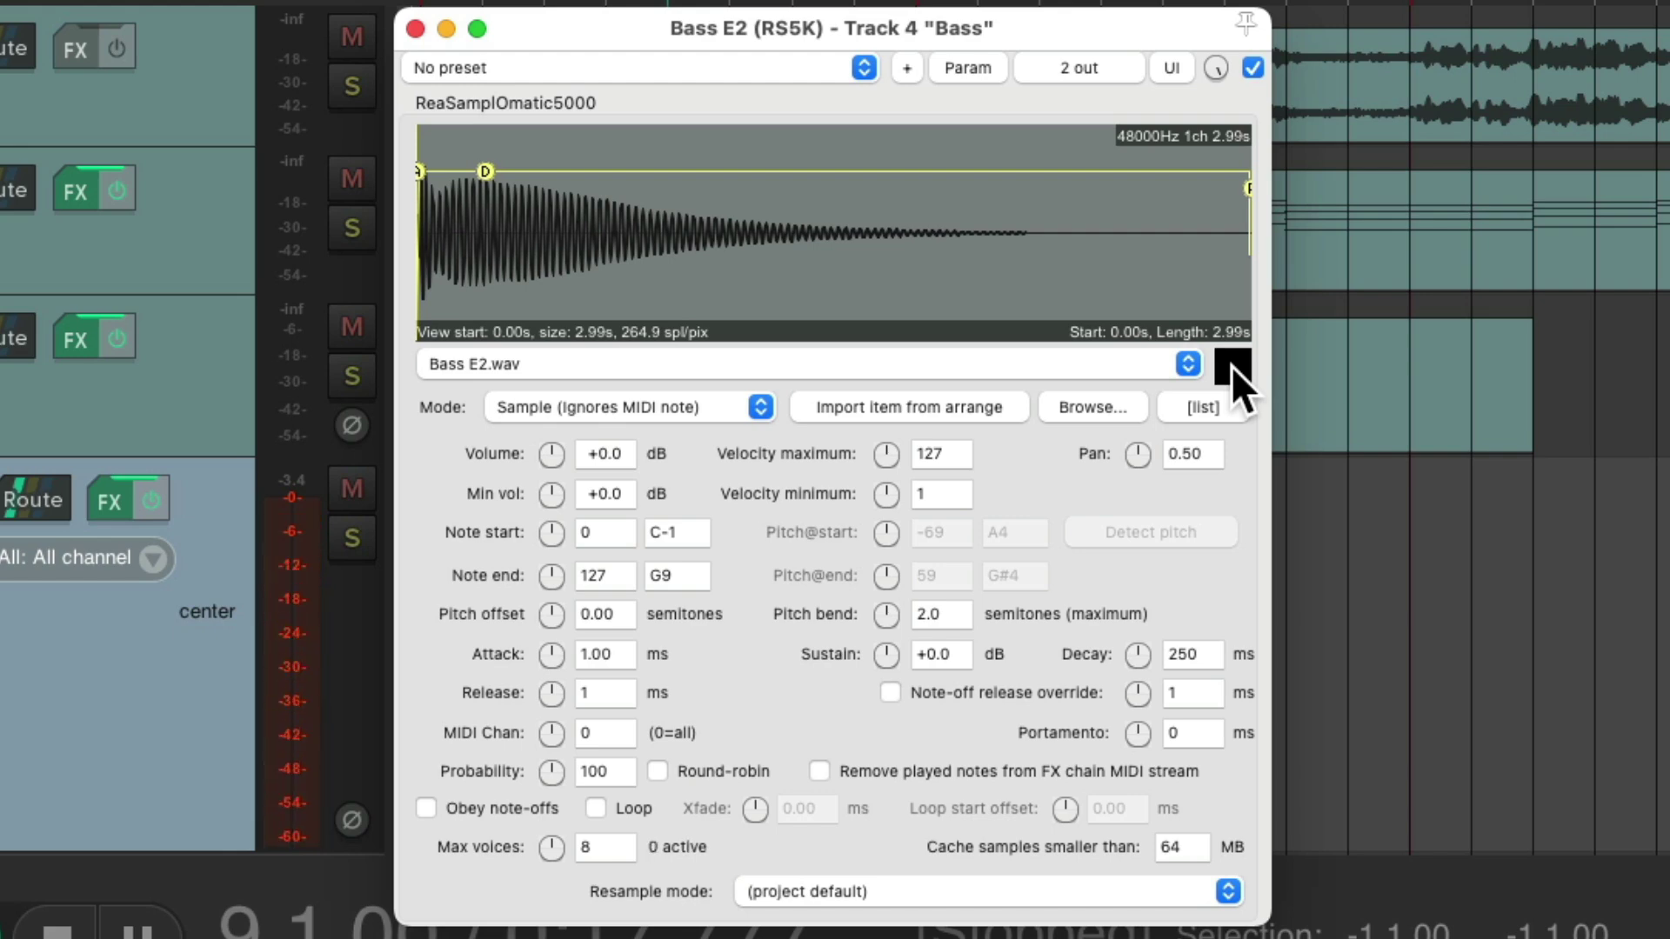
left_click(735, 409)
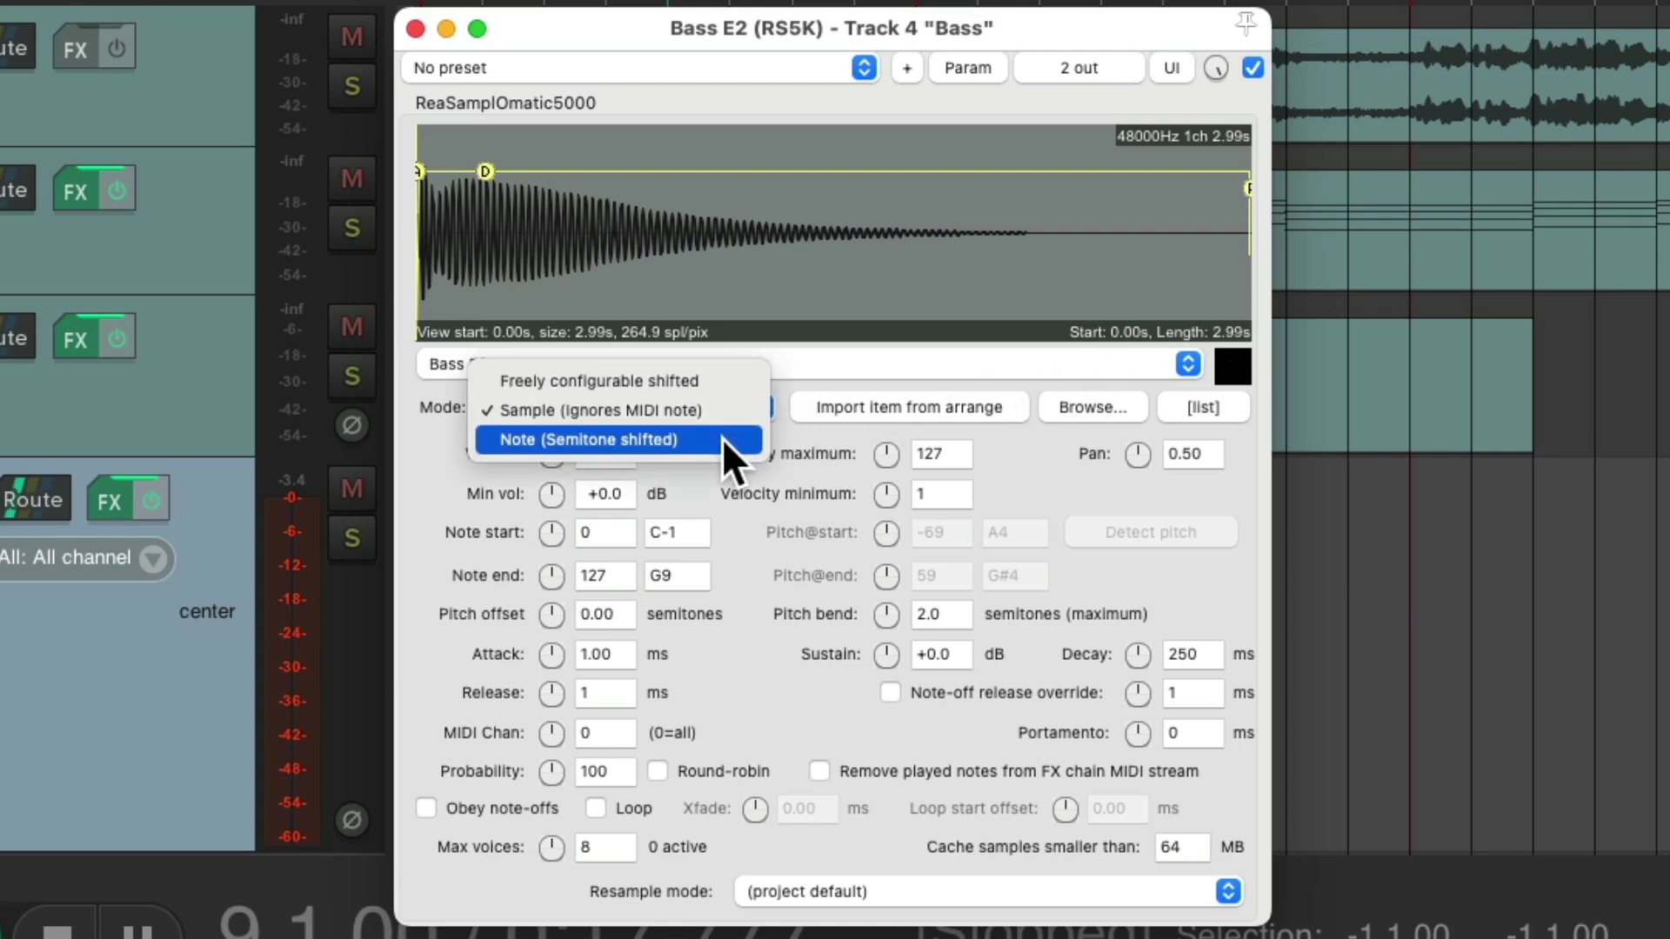
left_click(722, 437)
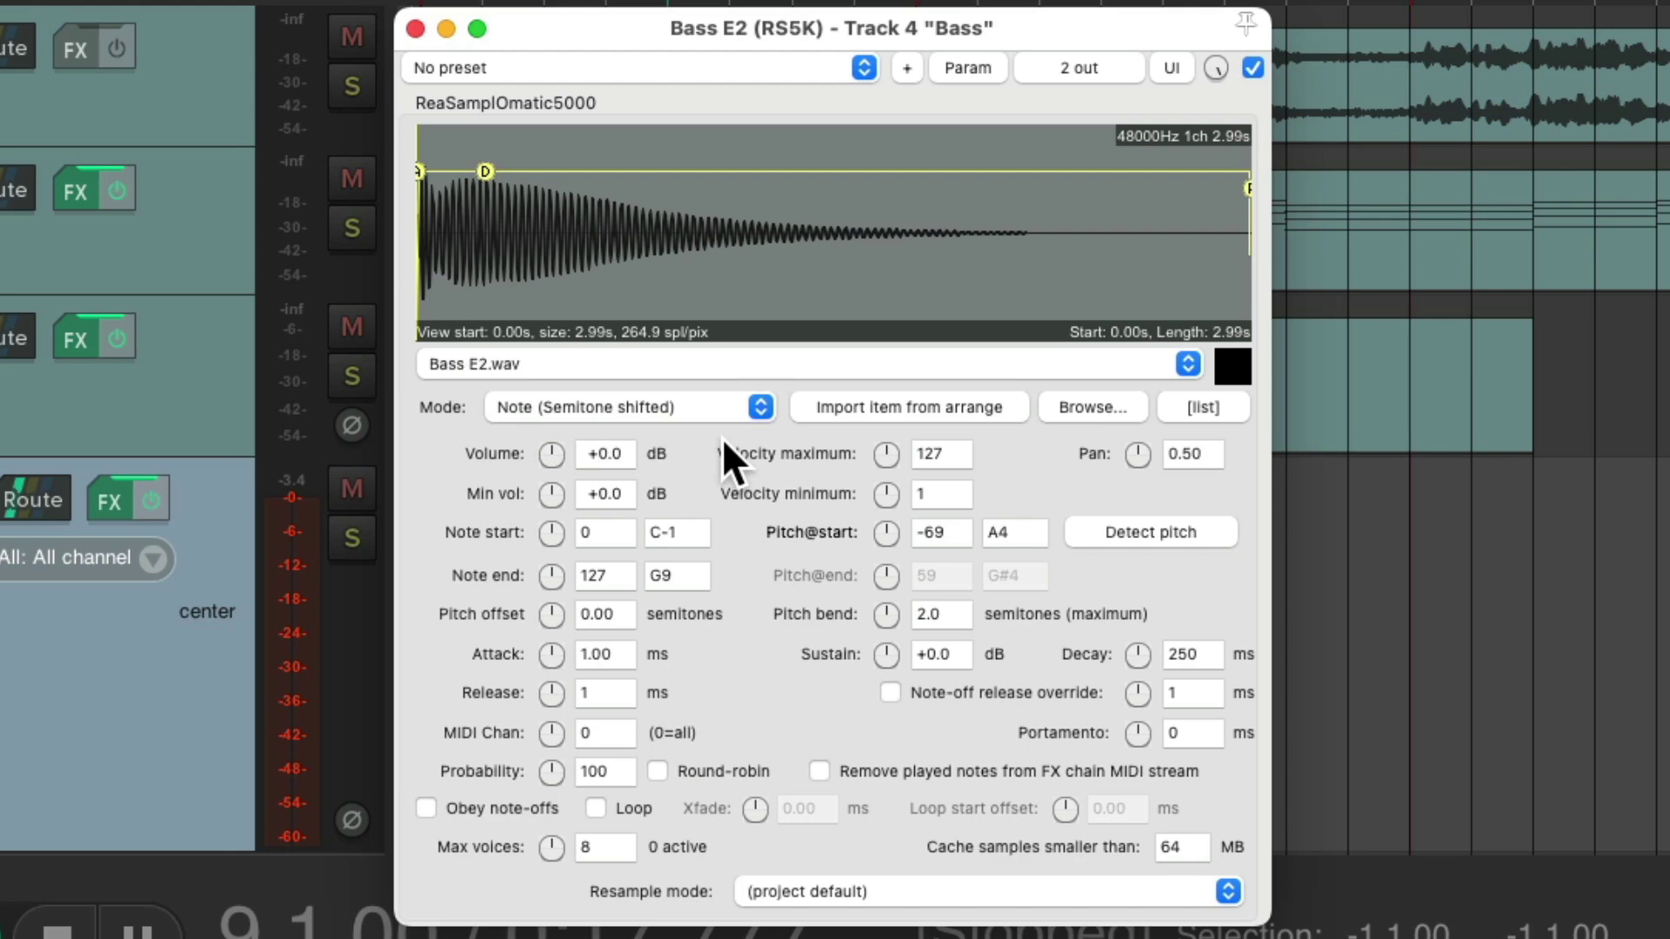
left_click(1088, 530)
scroll(885, 529, "down", 13)
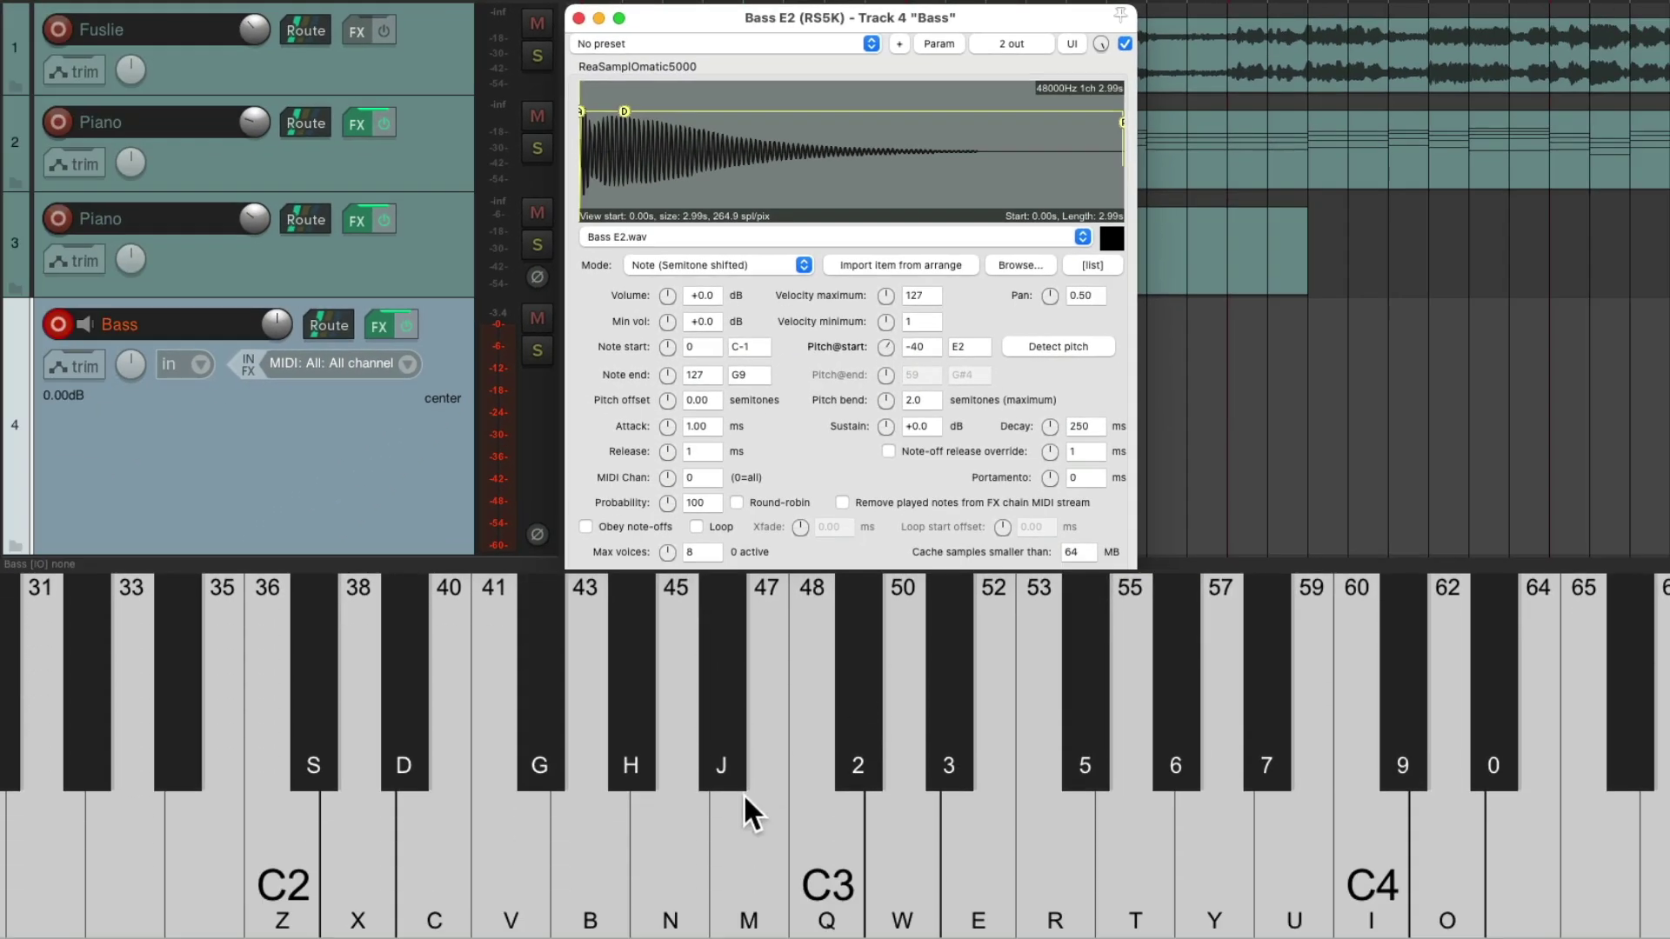
- Audition E2 and G2 on the virtual keyboard and limit the Bass E2 sample's note range to end at 43
left_click(428, 838)
left_click(577, 837)
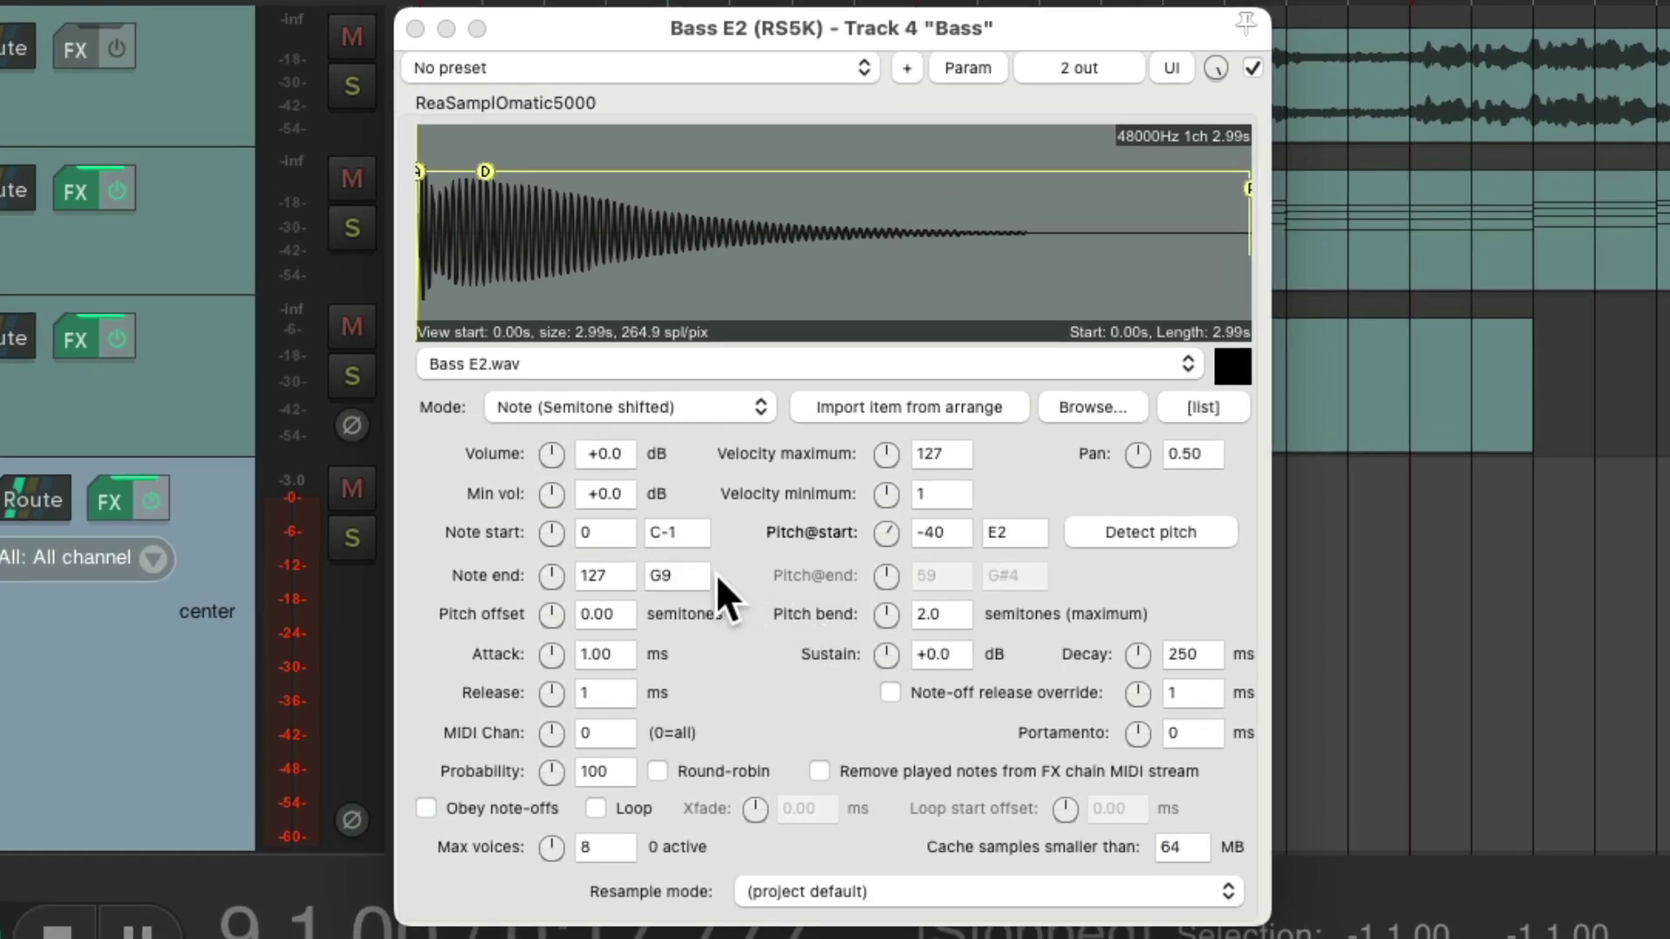
left_click(614, 576)
type("43")
key("Return")
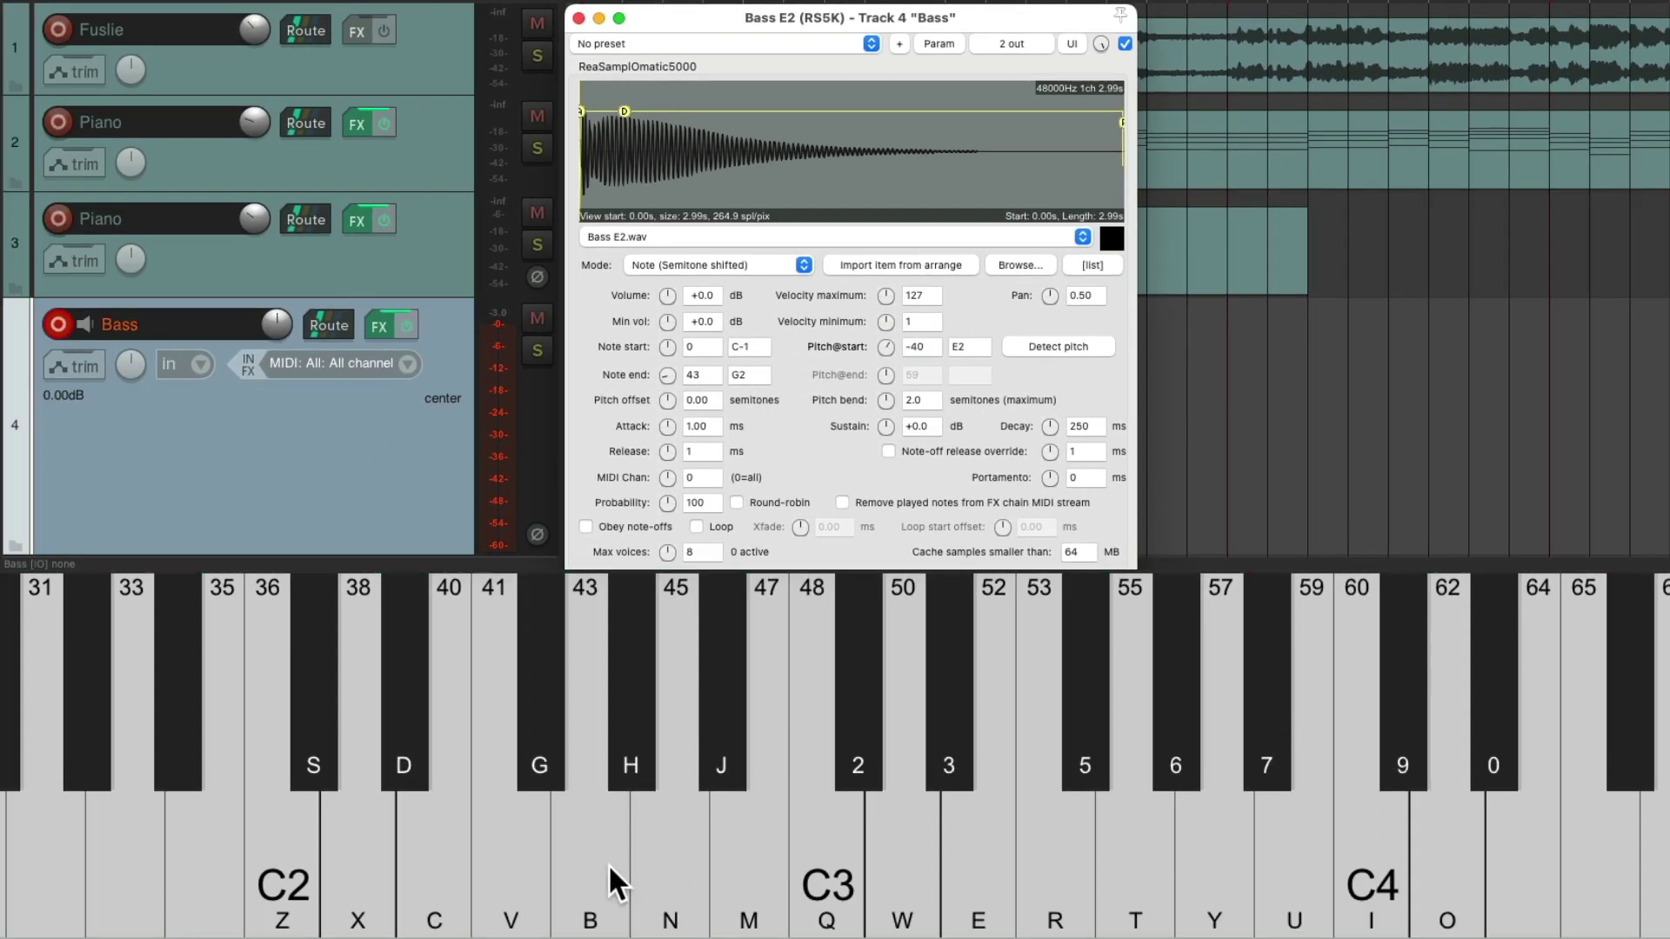
left_click(600, 857)
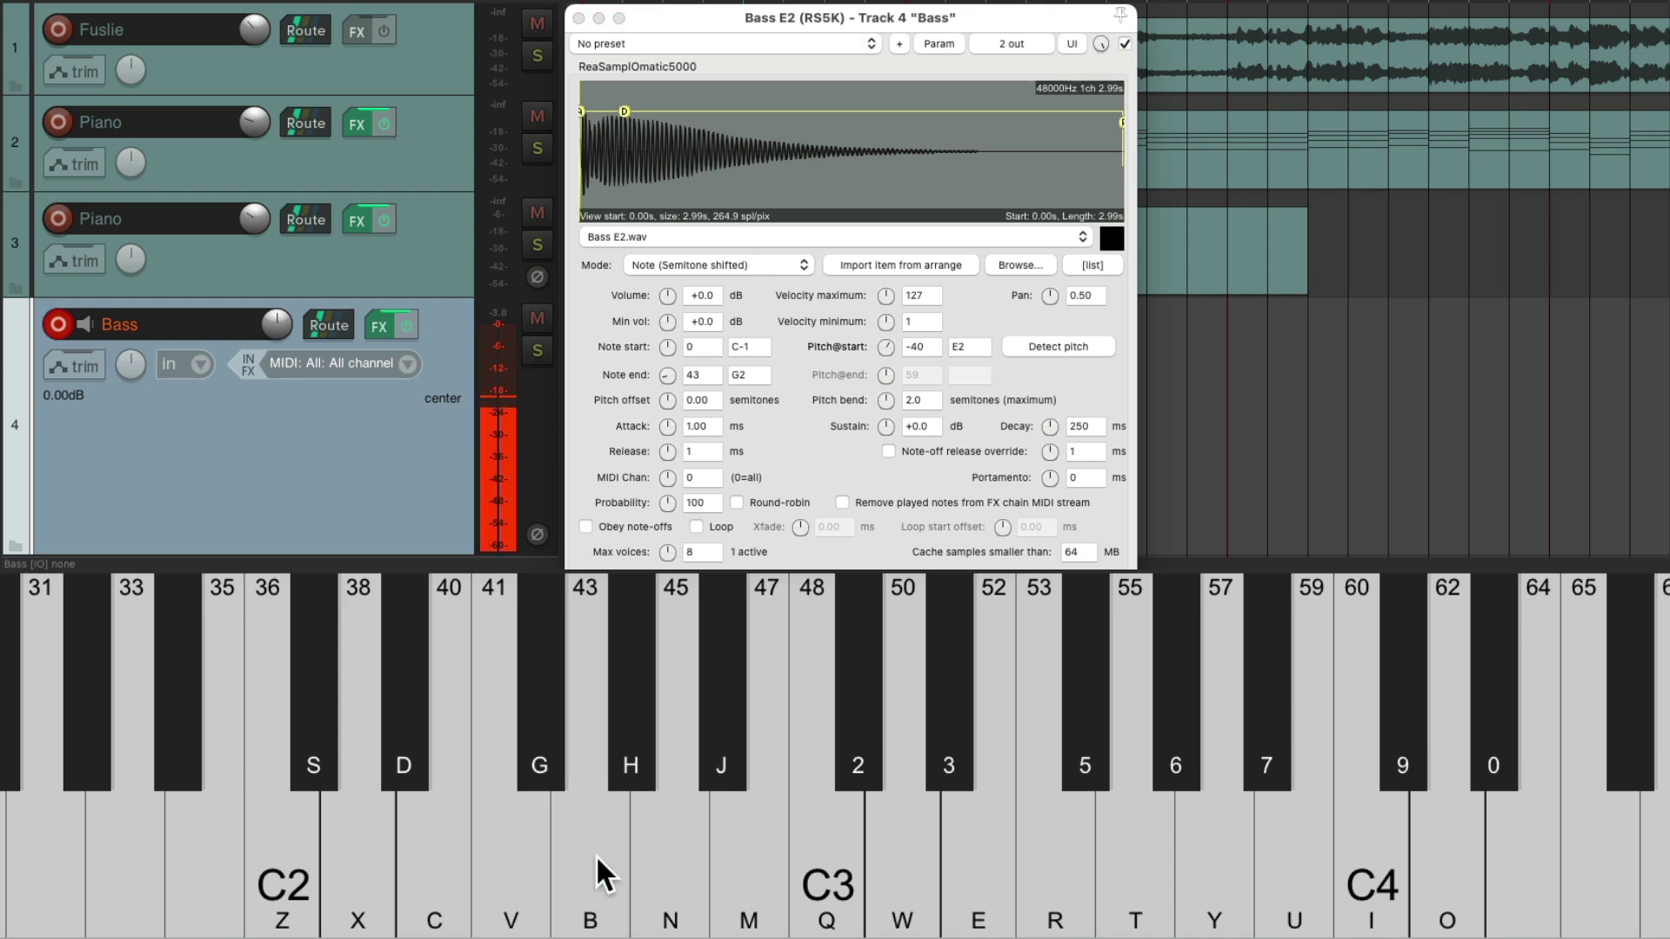
- Audition G#2 and A#2 on the virtual keyboard, above the Bass E2 sample's note range
left_click(640, 729)
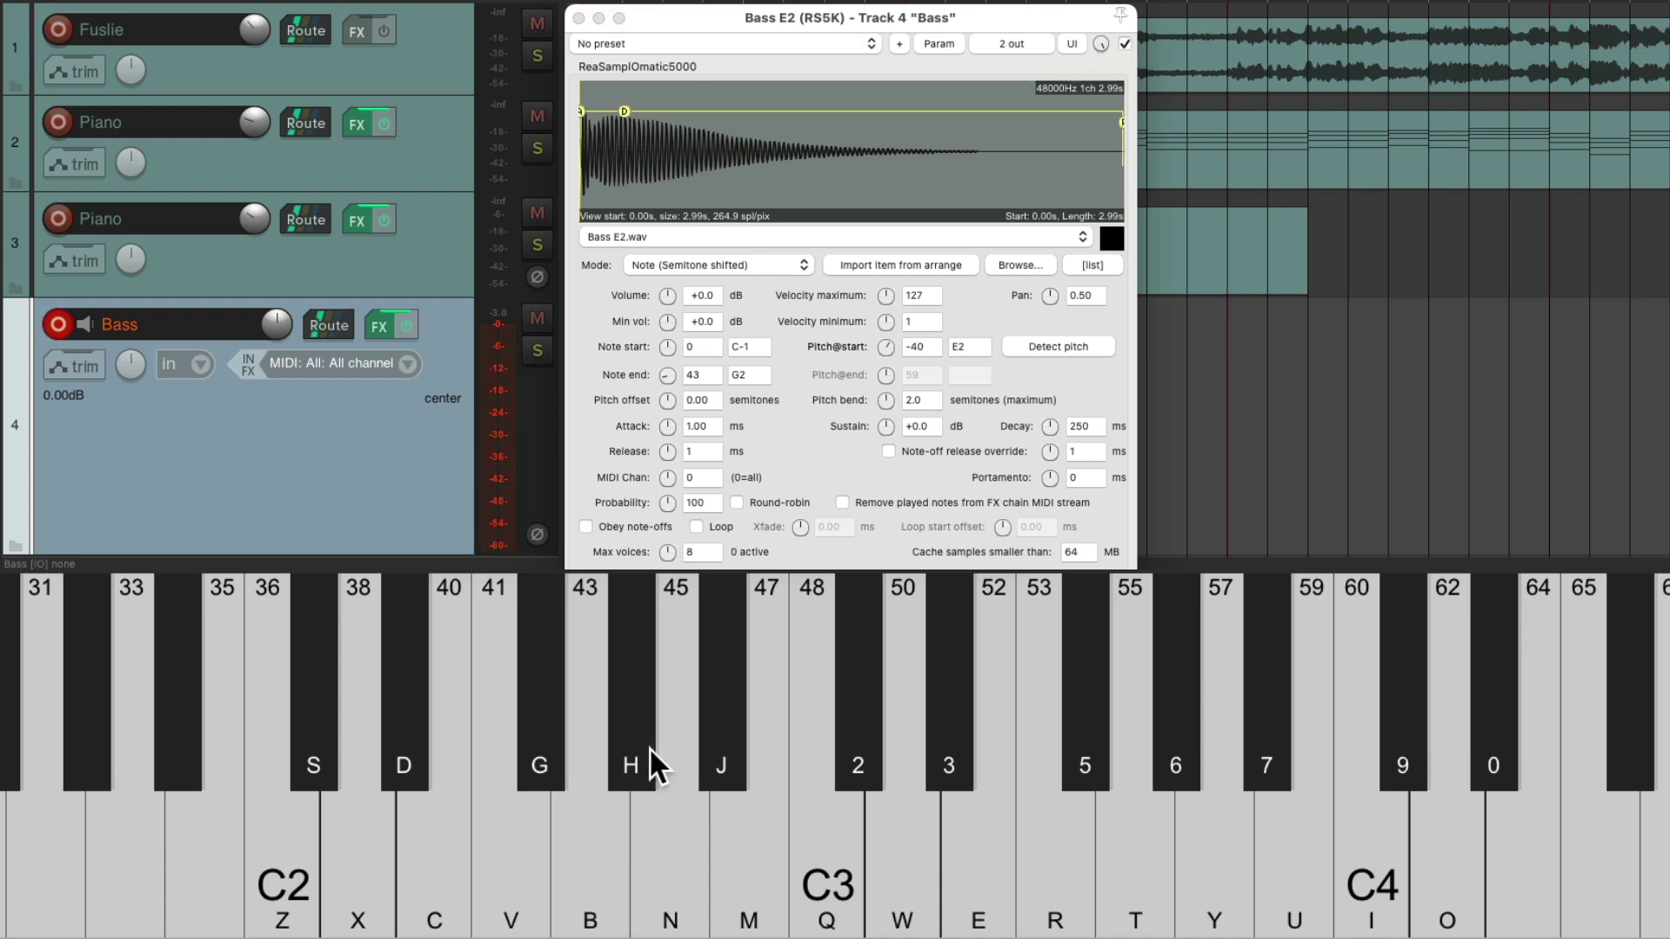
left_click(732, 717)
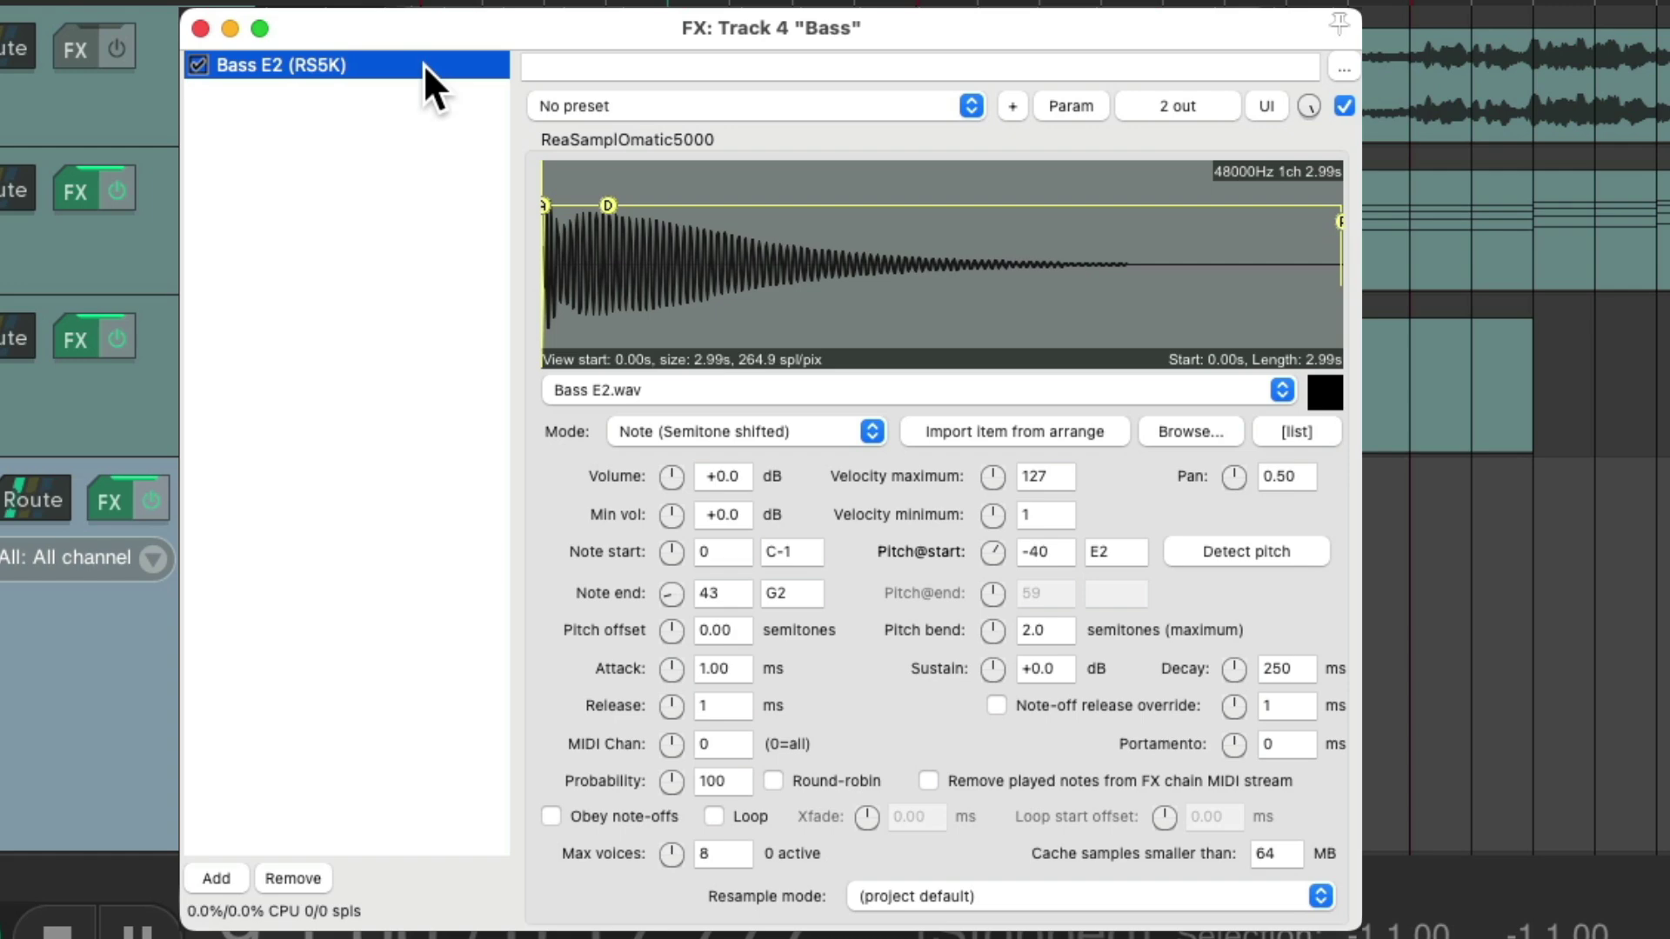
- Duplicate the Bass E2 sampler in the Bass track's FX chain and replace the copy's sample with Bass B2.wav from the Media Explorer
key("super+v")
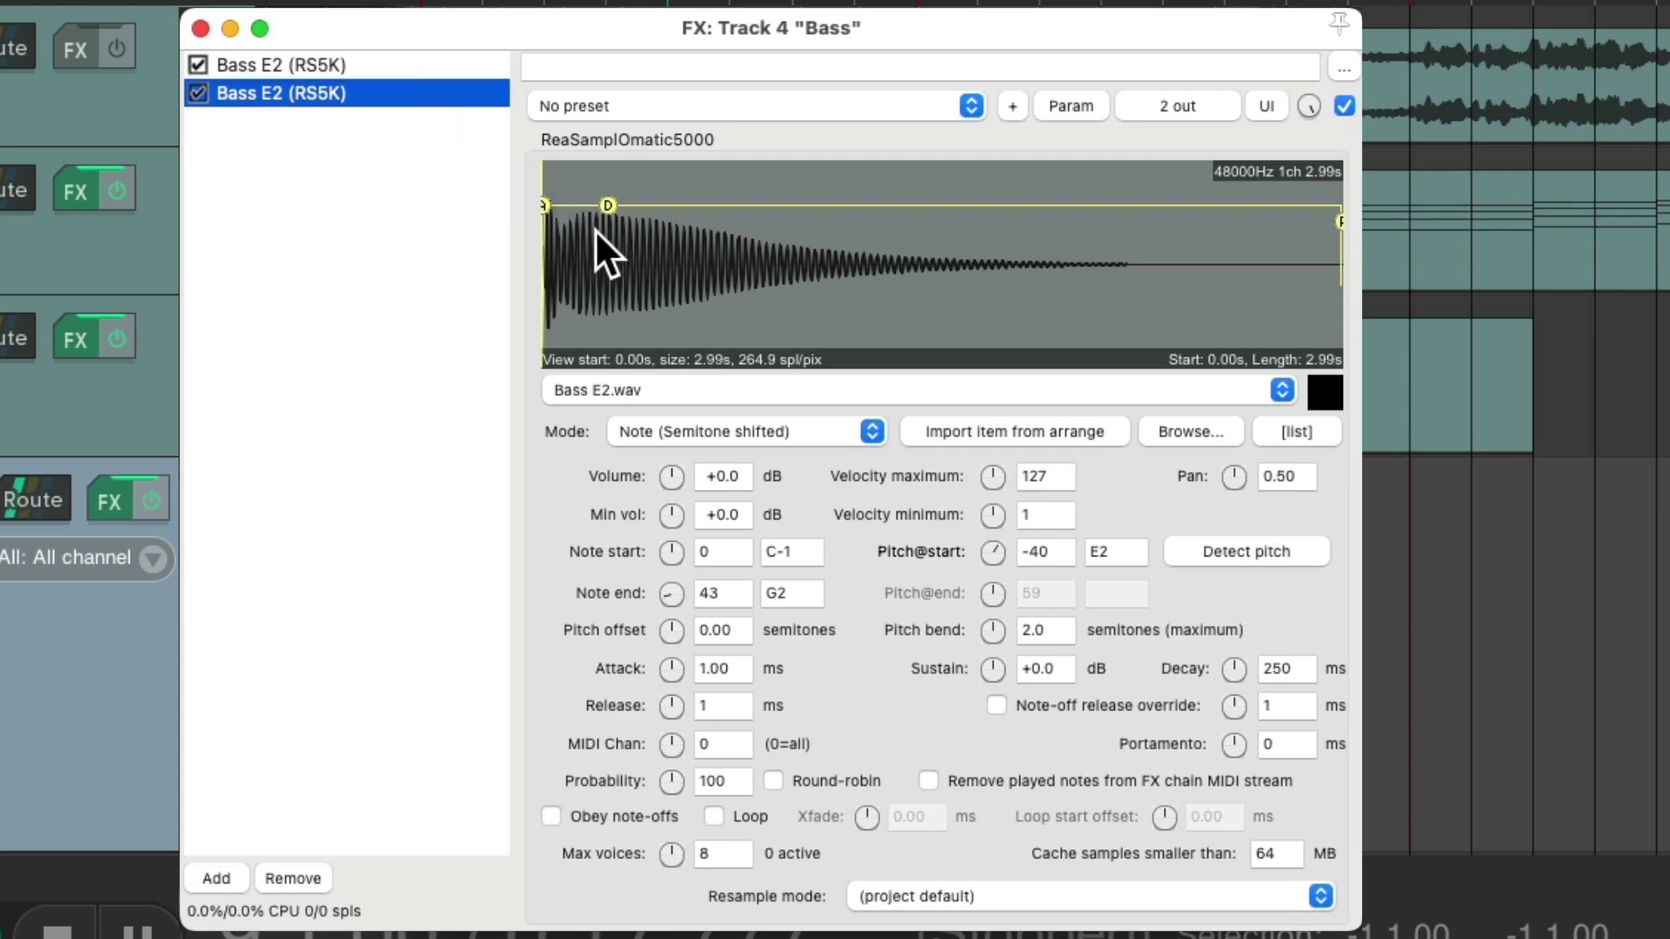
key("super+alt+x")
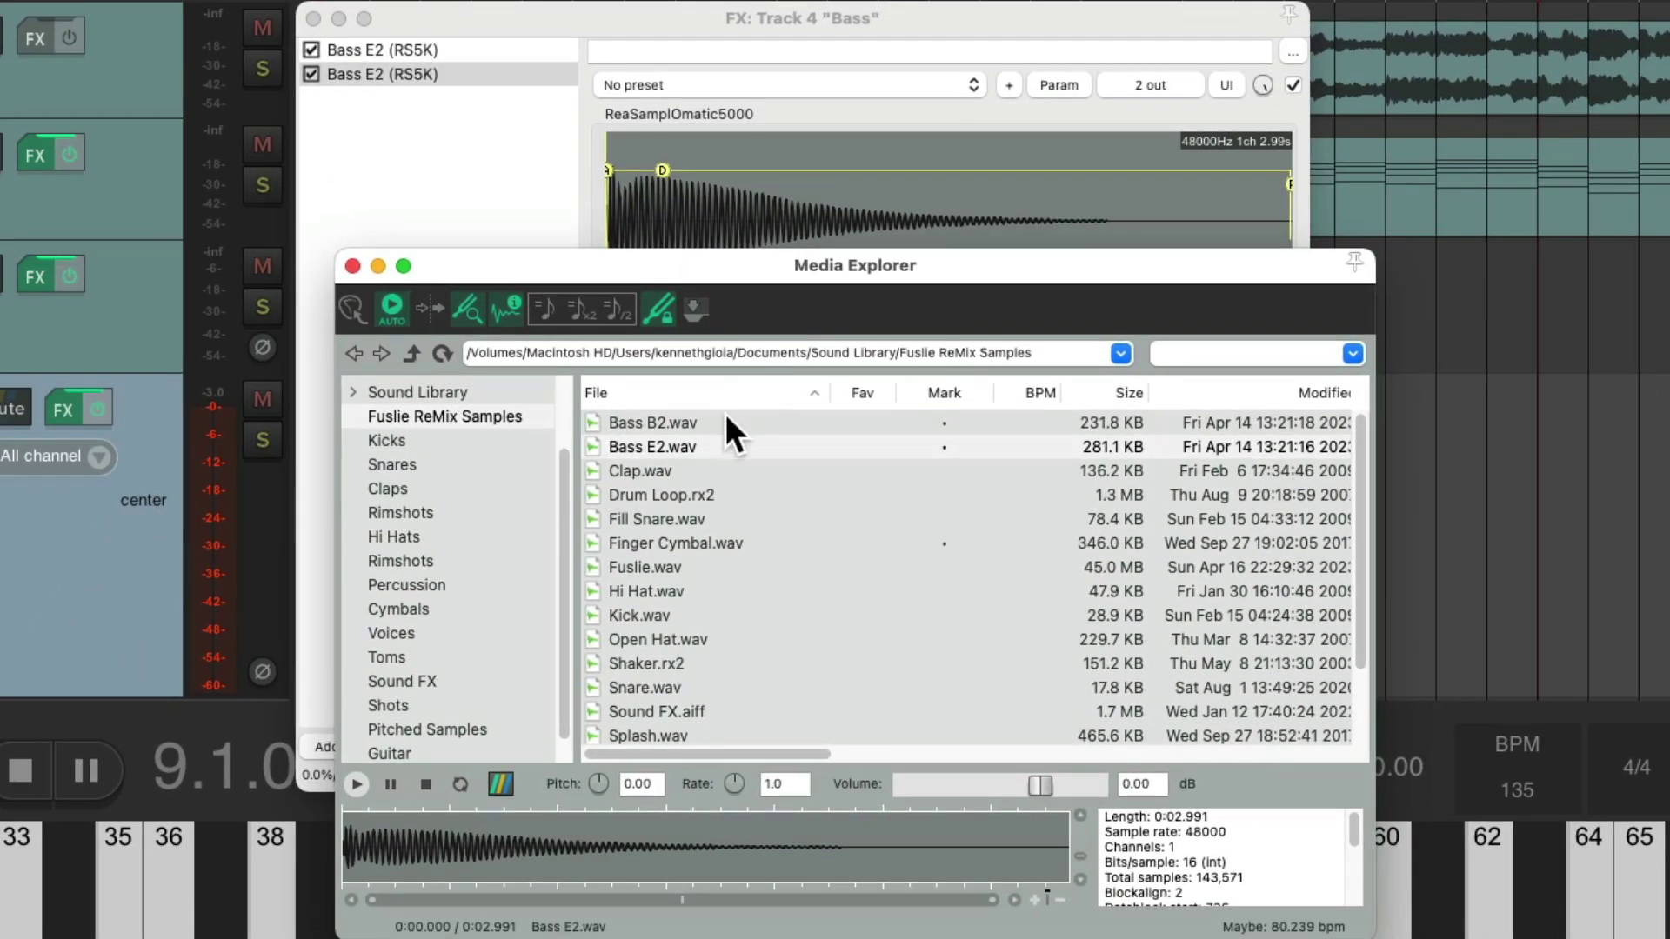
left_click(727, 423)
left_click_drag(687, 423, 798, 239)
left_click(353, 265)
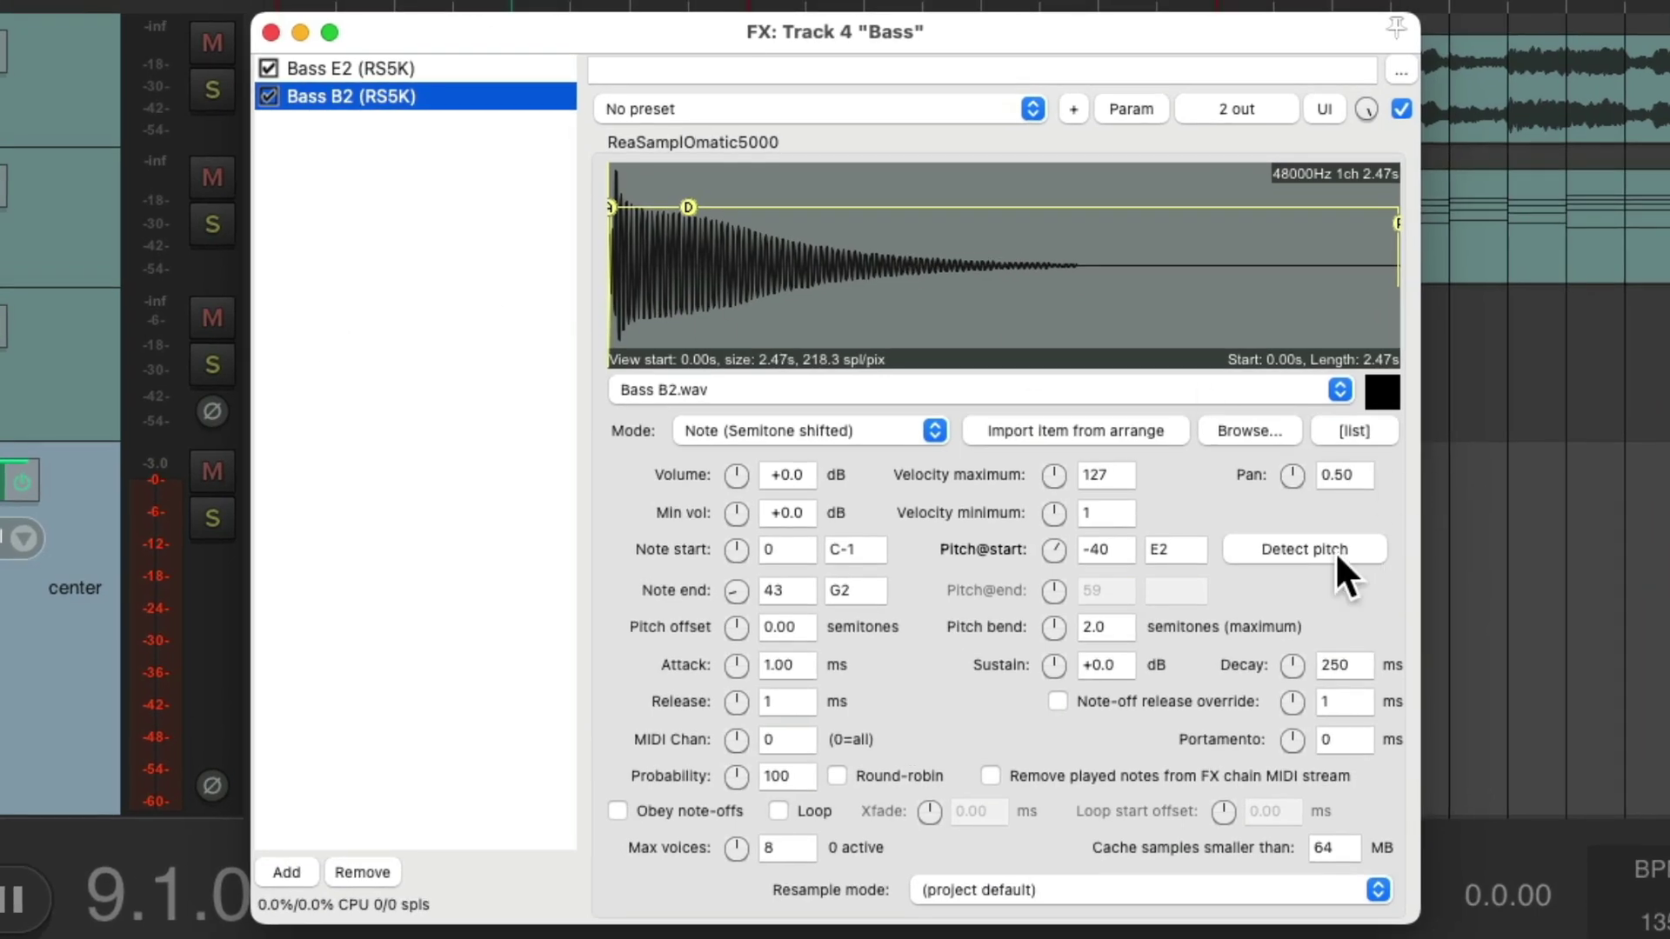
- Set the Bass B2 sampler's note range to 44–127 and use pitch detection to set its start pitch to B2
left_click(1327, 553)
left_click(803, 548)
type("44")
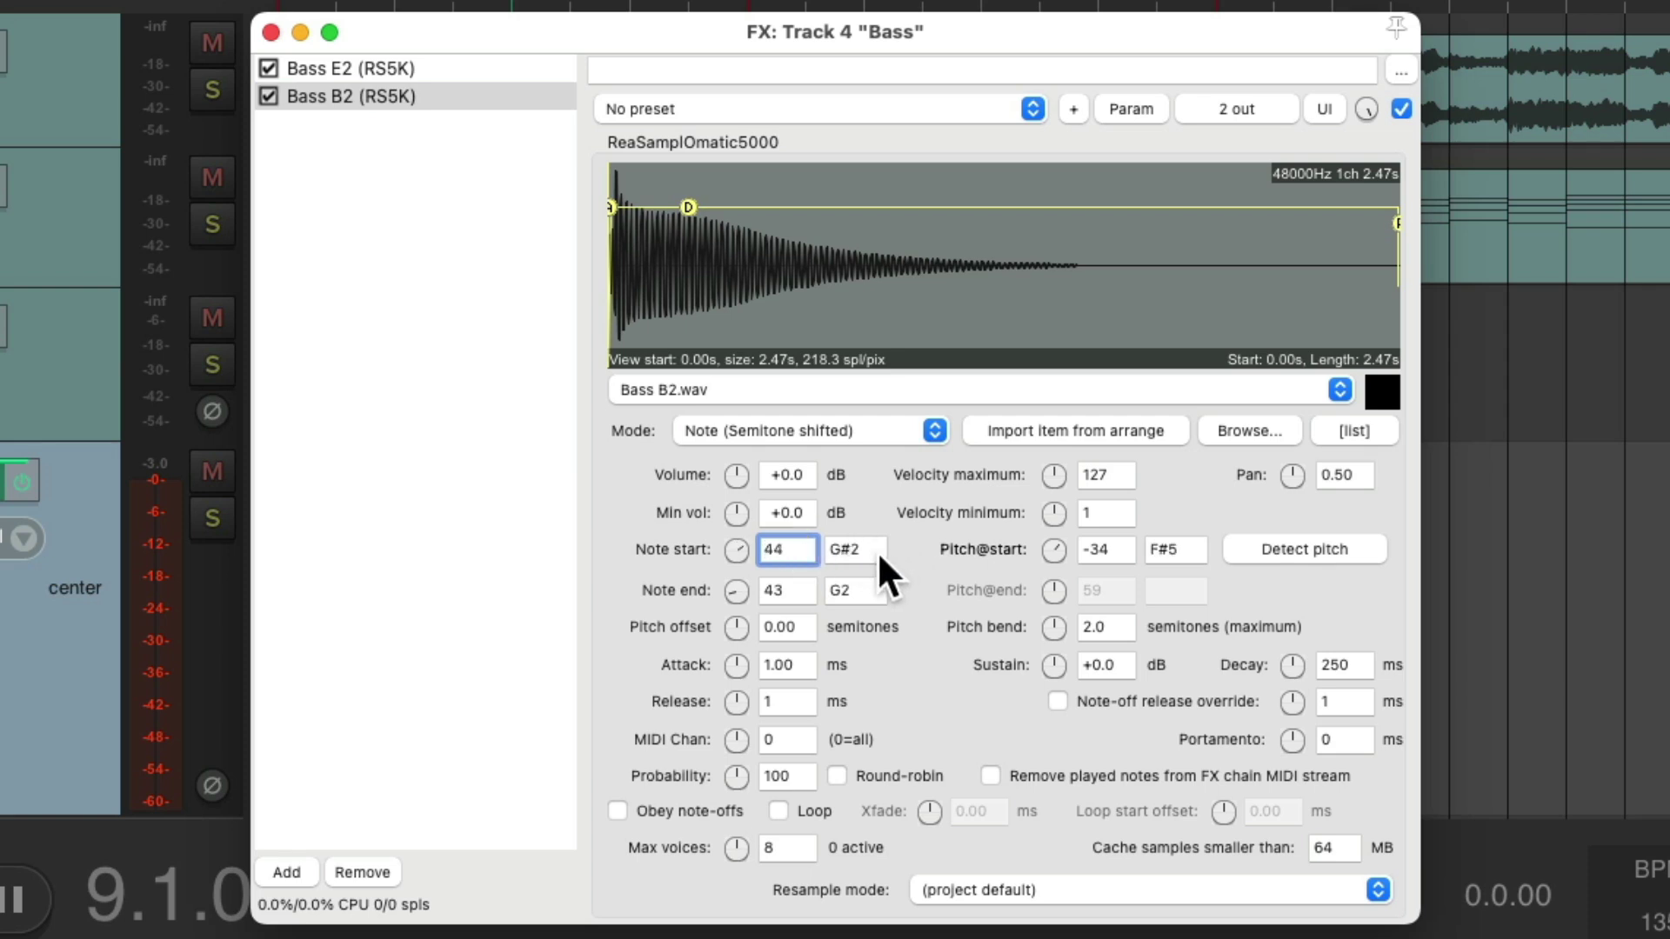
double_click(734, 590)
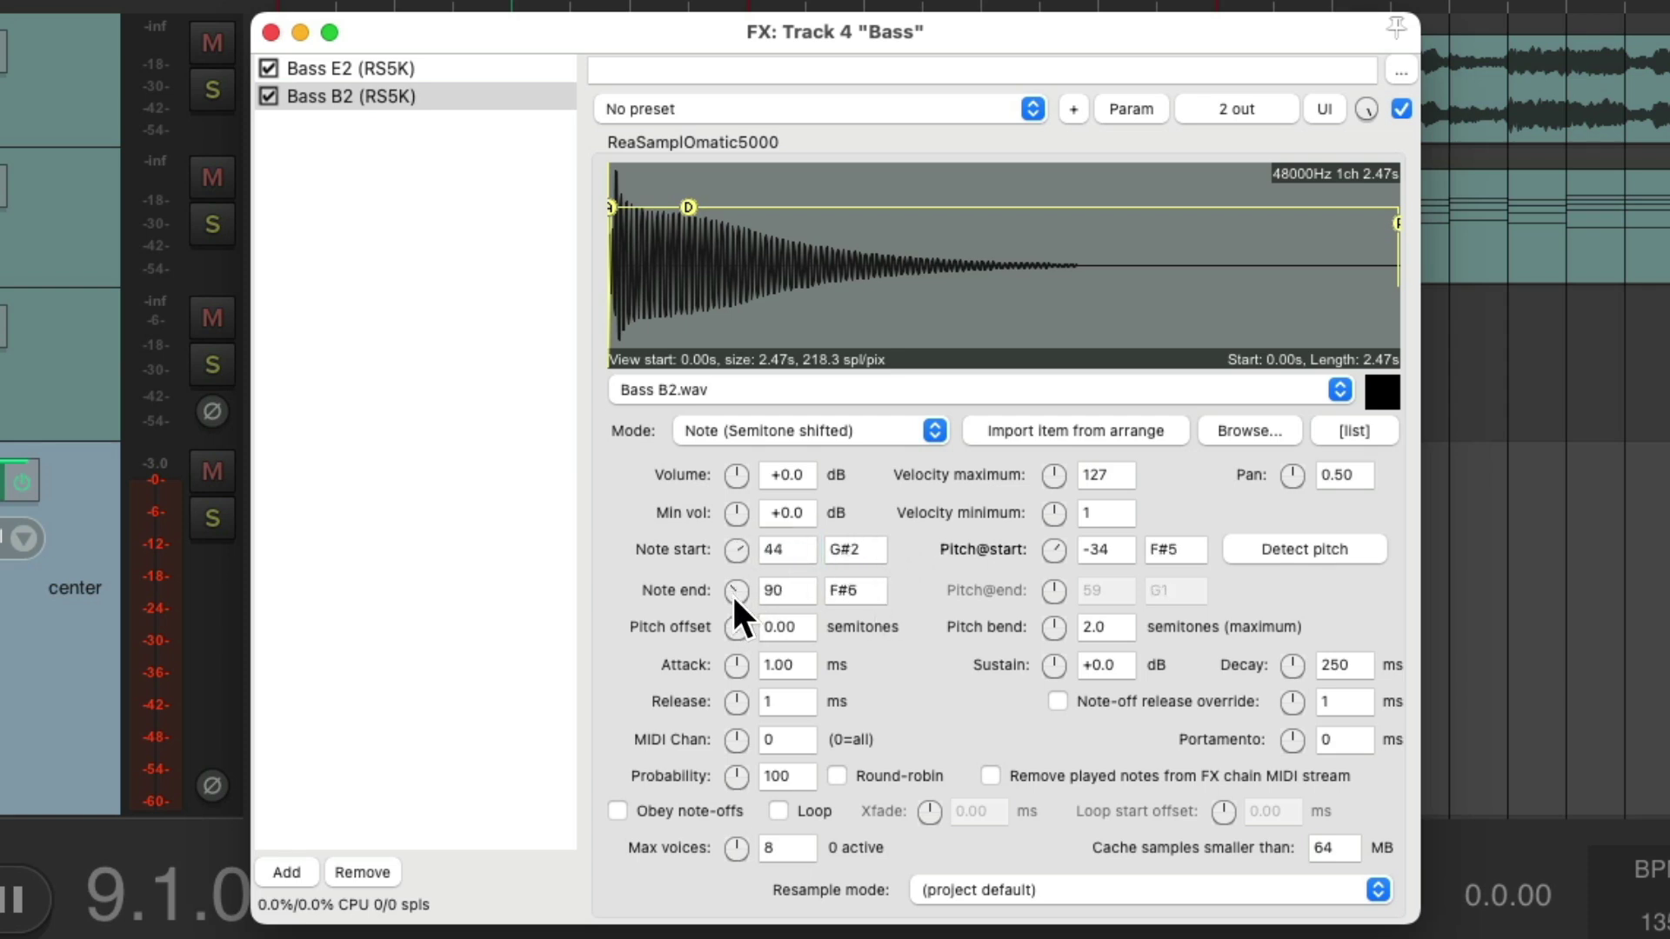
left_click(1294, 549)
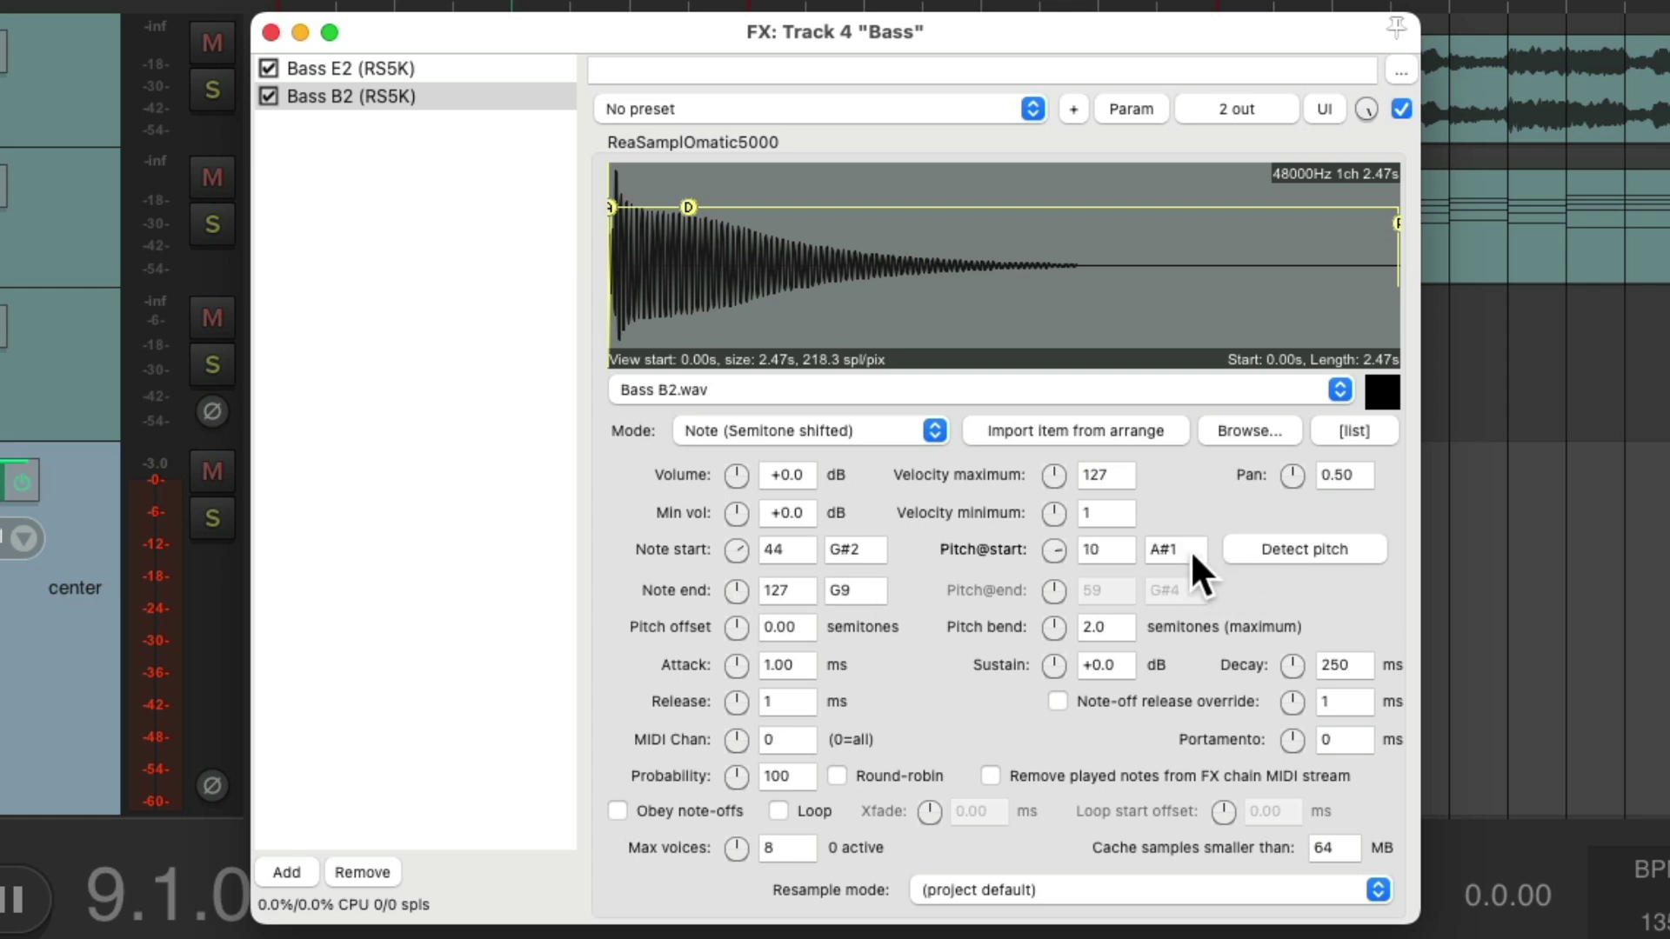
scroll(1056, 548, "down", 13)
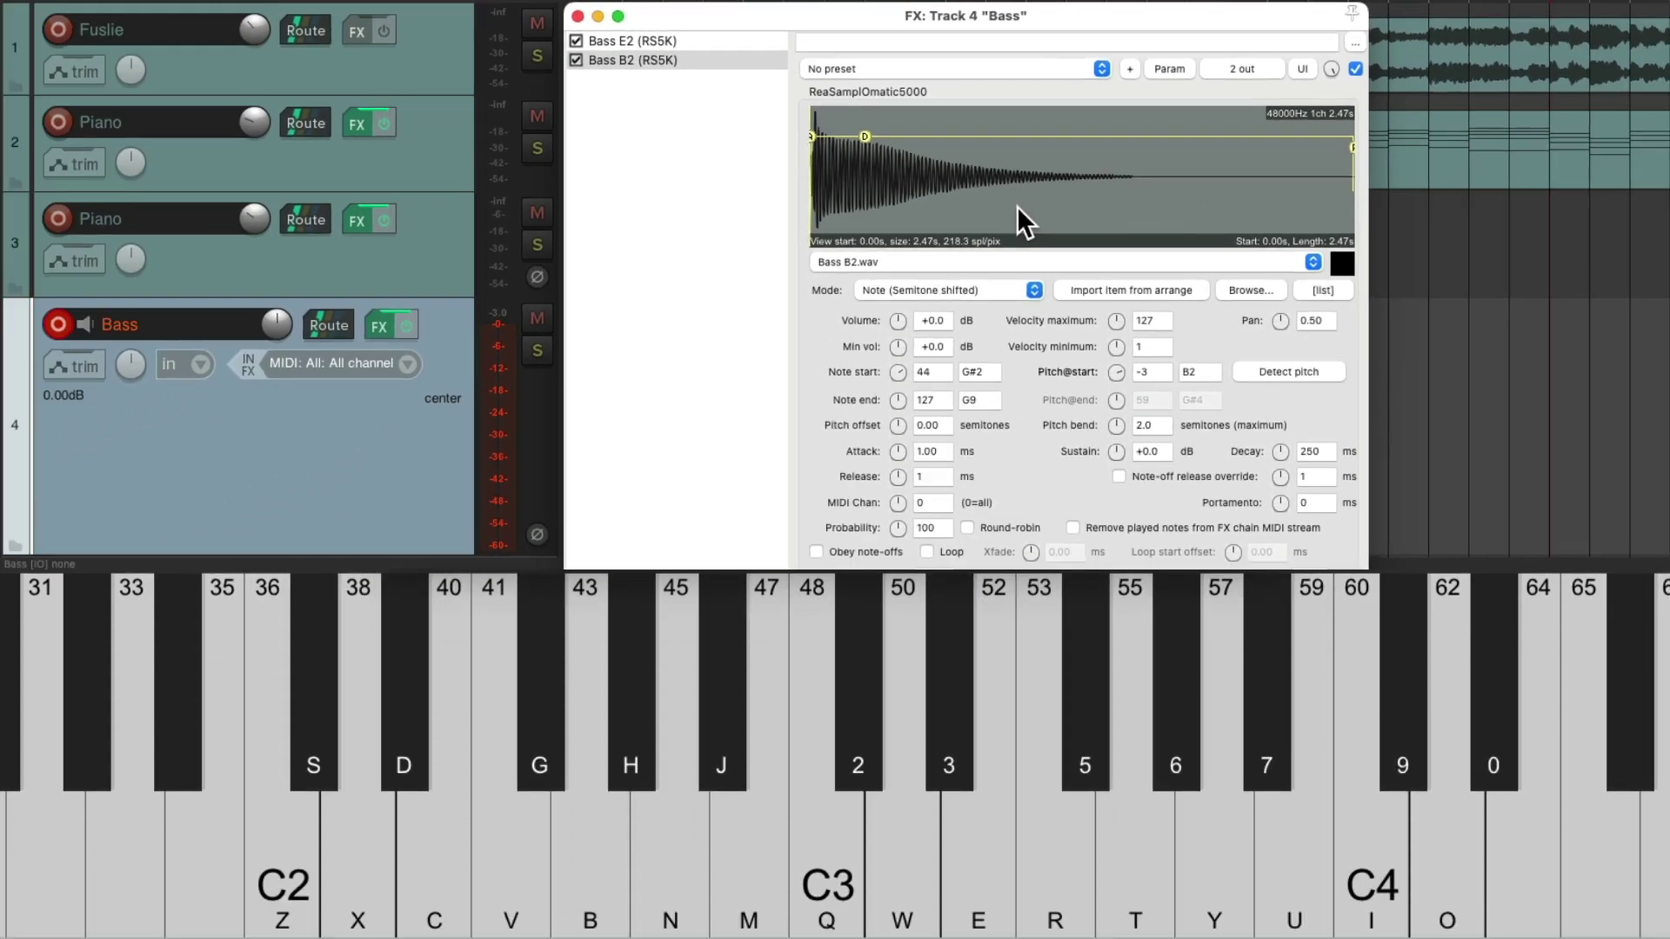
- Audition G2, F2 and E2 on the virtual keyboard and review the settings of both bass samplers
left_click(588, 824)
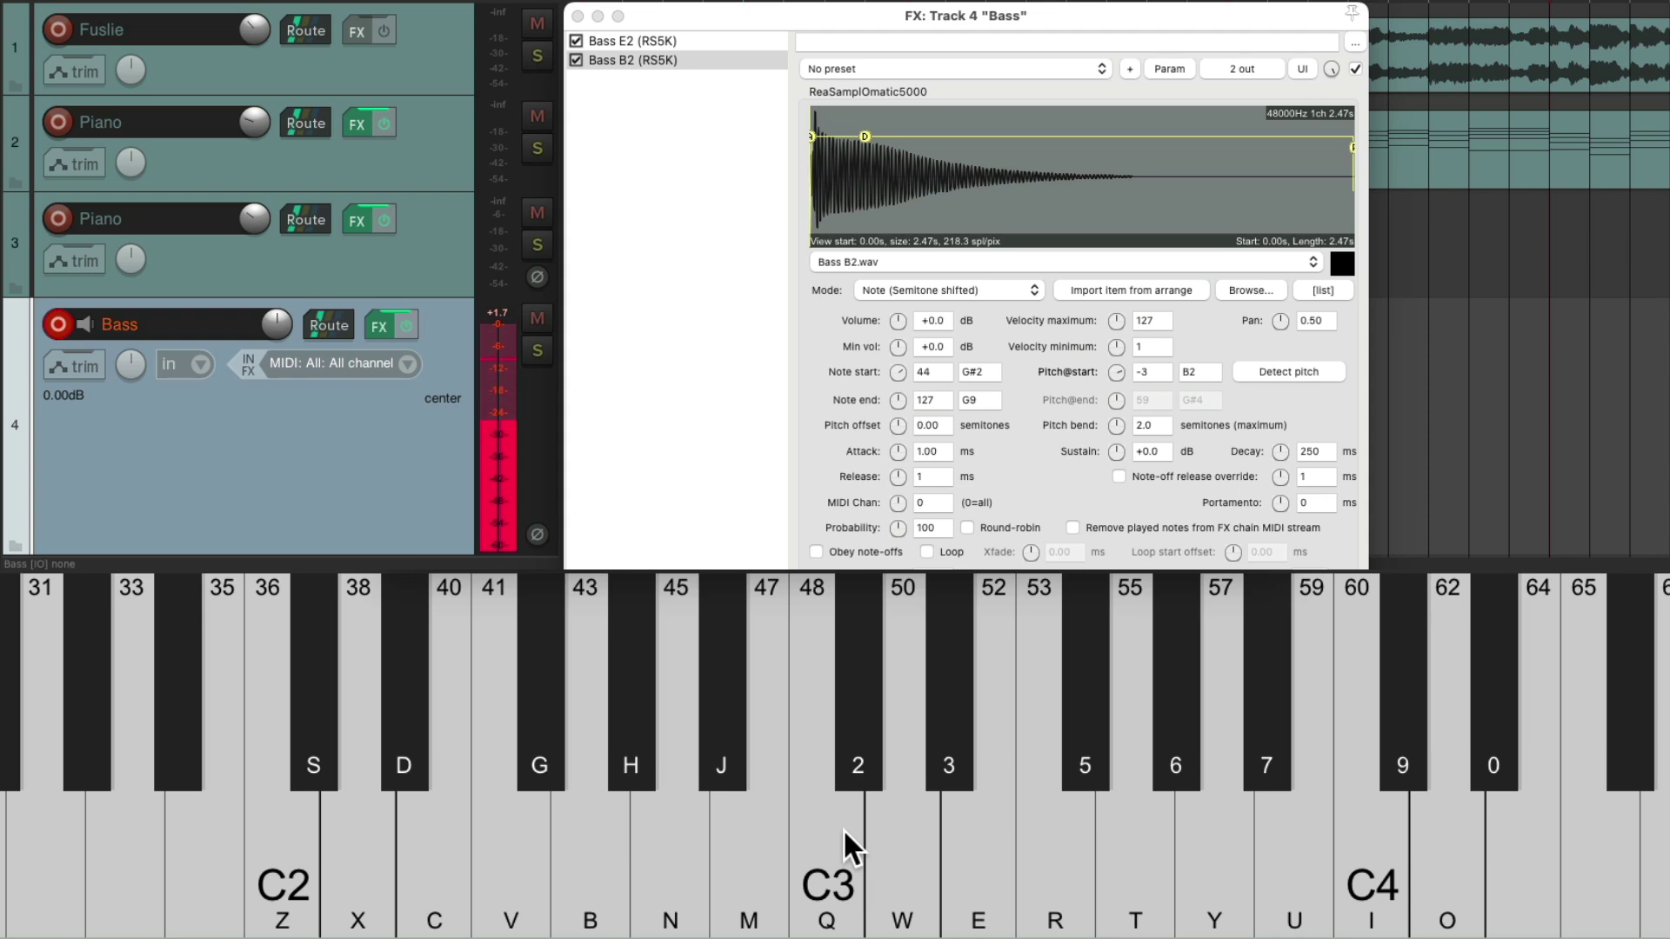
left_click(604, 826)
left_click(525, 827)
left_click(437, 832)
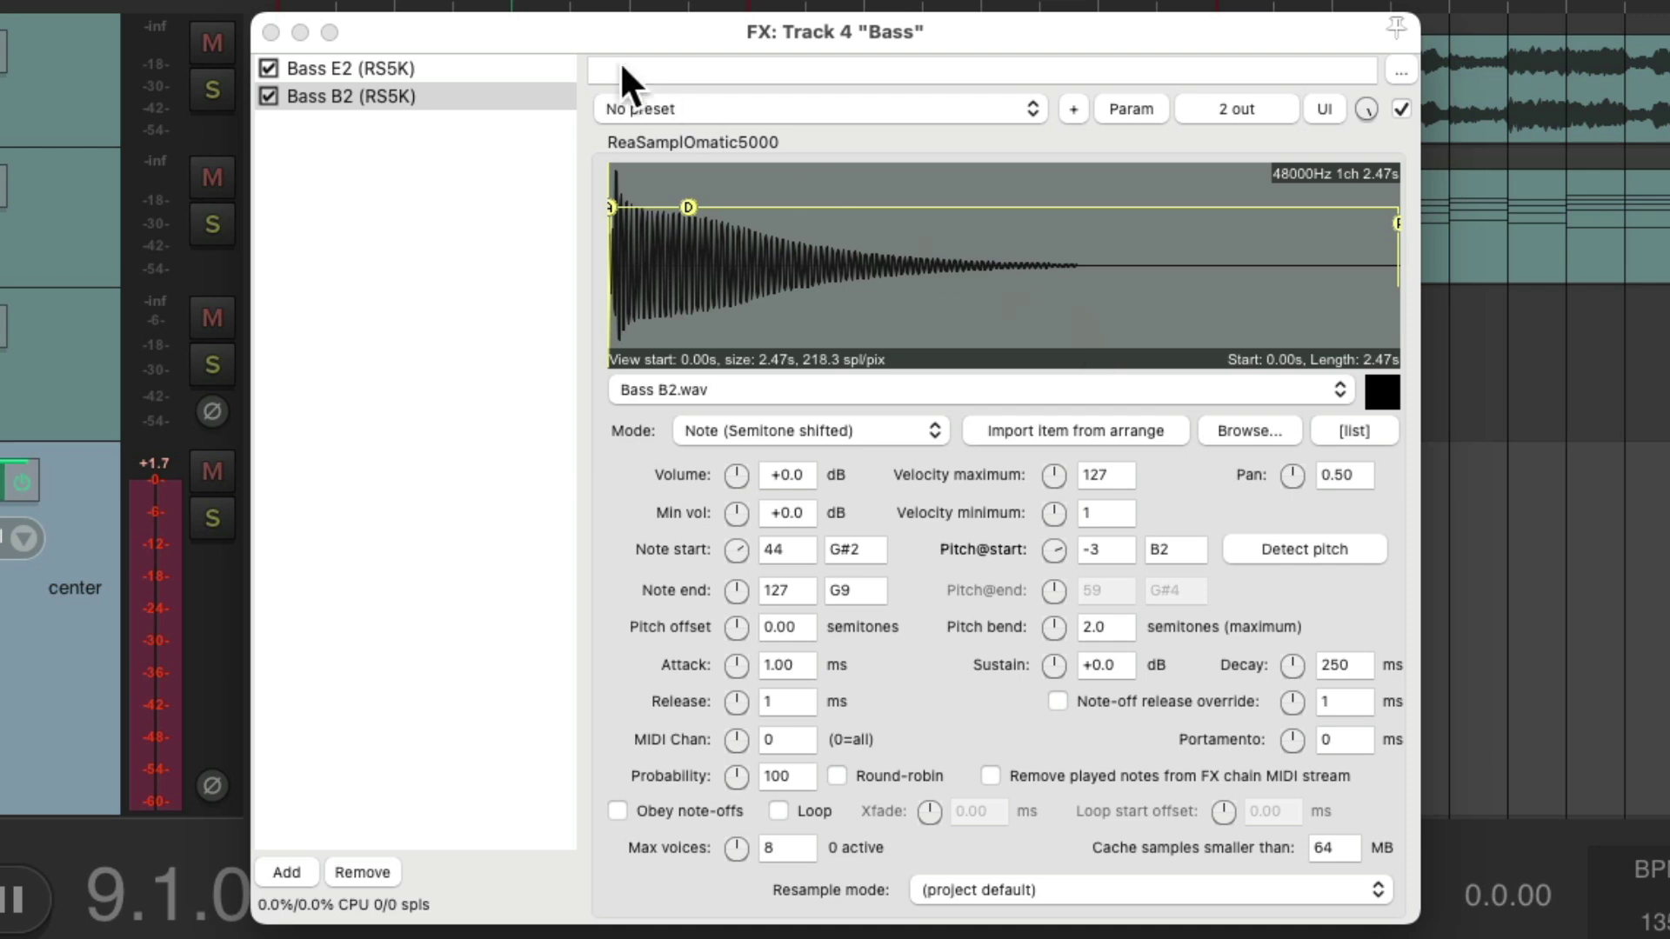
left_click(522, 69)
left_click(550, 97)
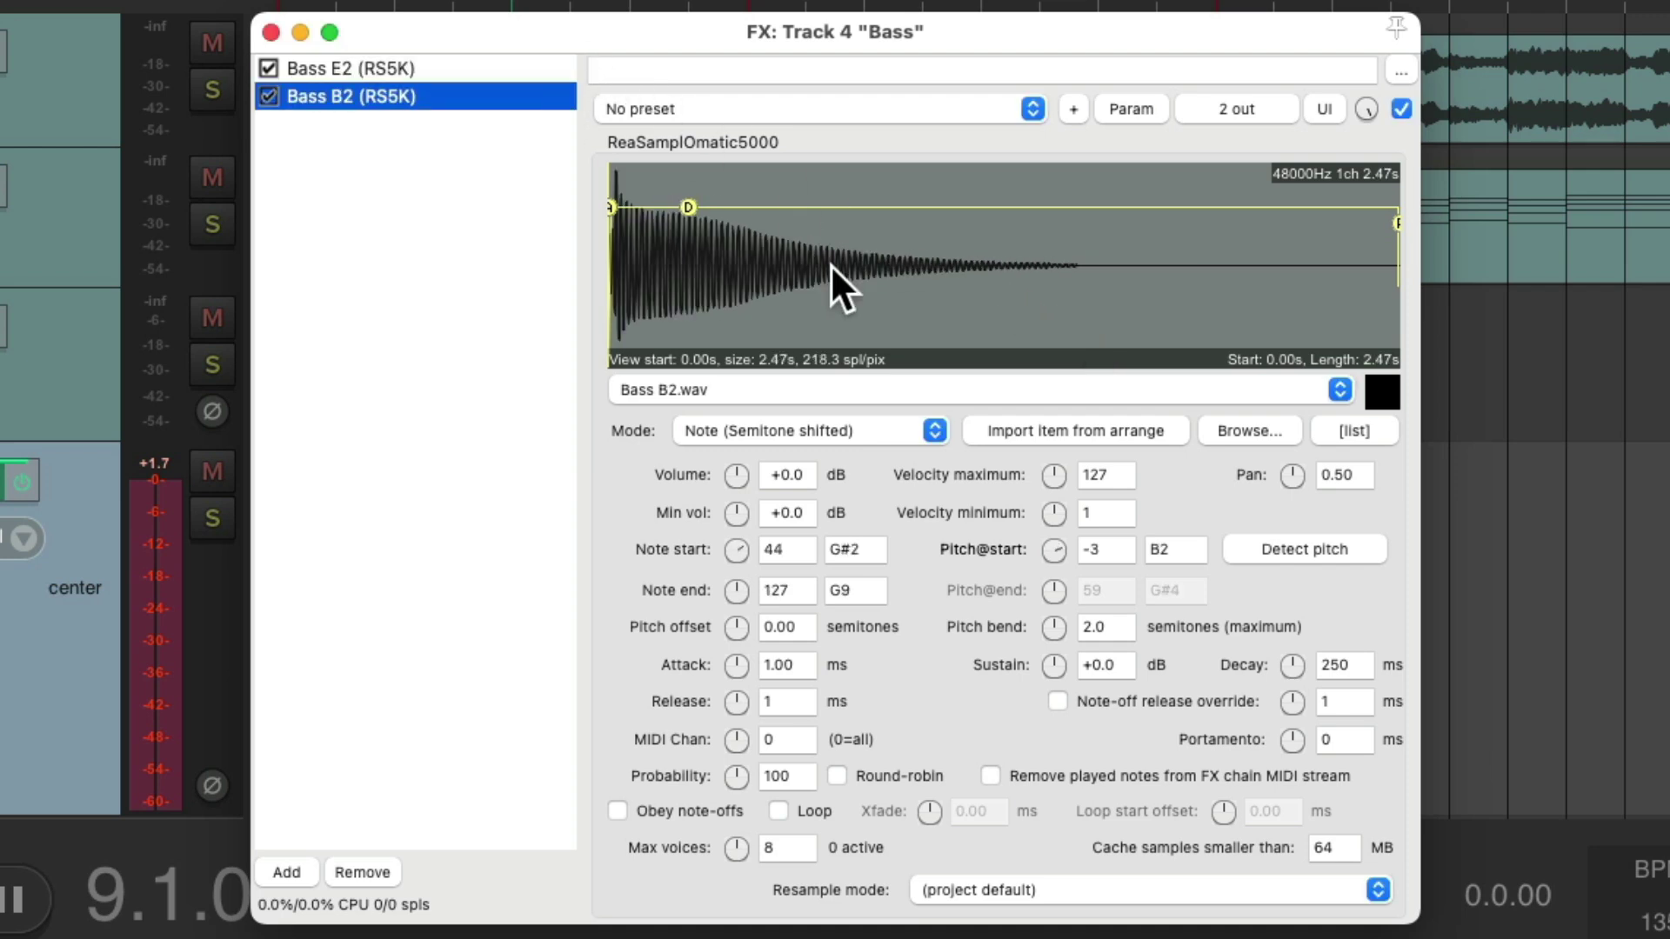
- Close the Bass track's FX window and insert an empty MIDI item on that track from bar 9 to bar 38
left_click(277, 30)
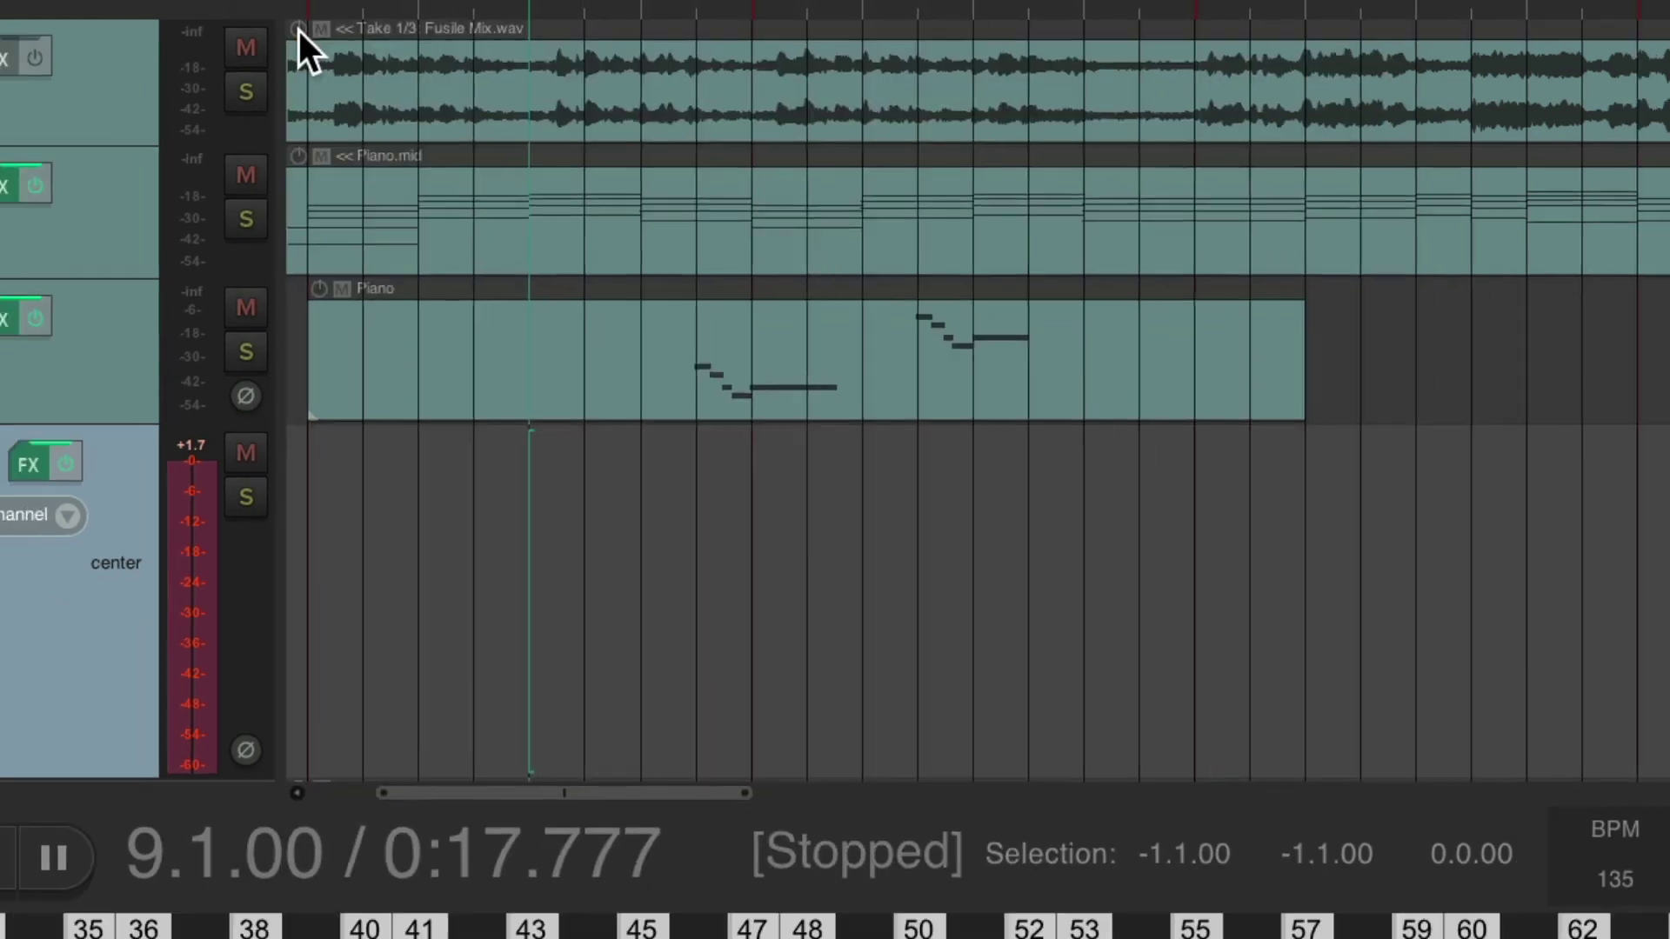
mouse_move(648, 404)
left_mouse_down()
mouse_move(980, 394)
mouse_move(1649, 421)
left_mouse_up()
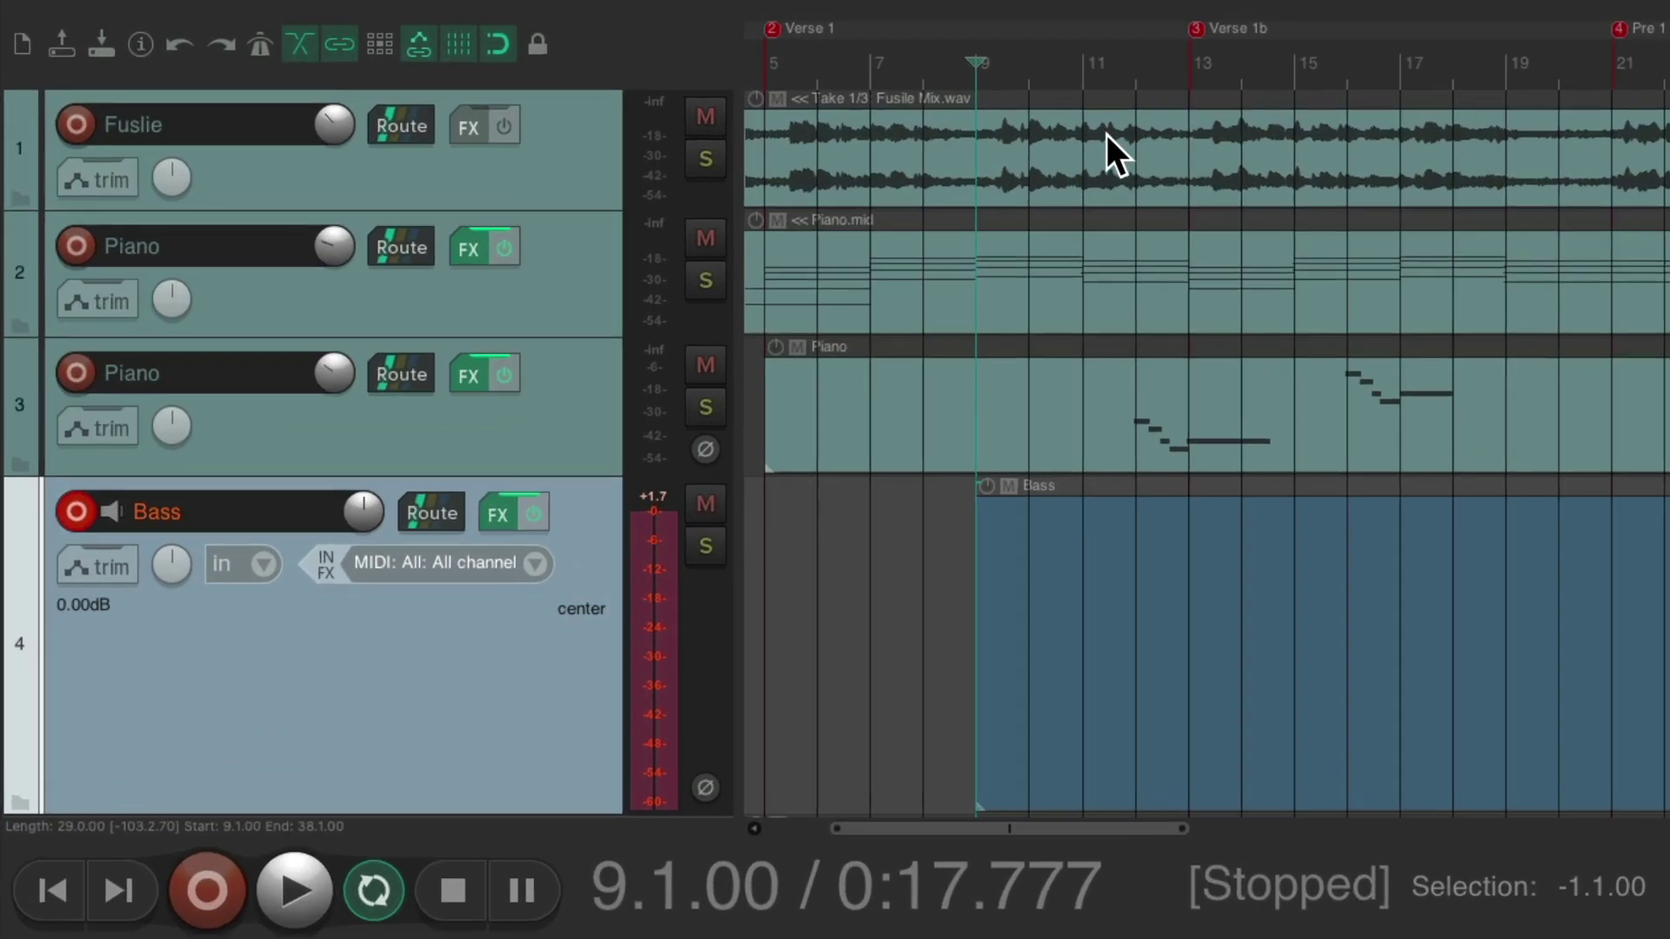
- Switch the vocal item on the Fuslie track to its third take
left_click(1106, 134)
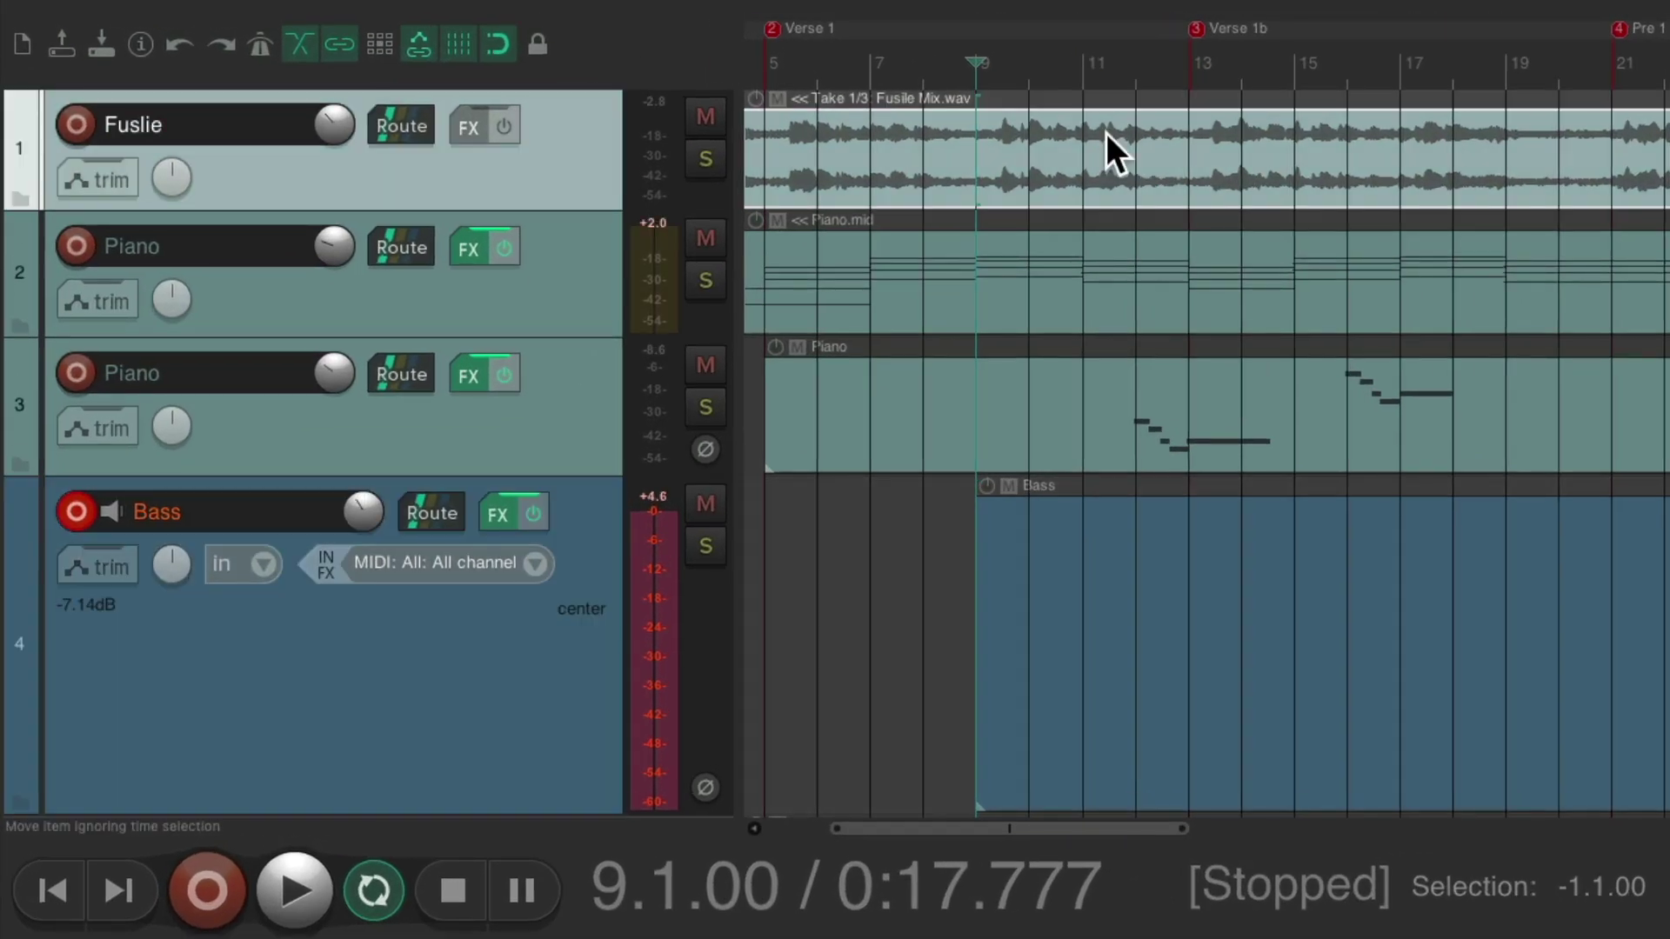
key("t")
key("t")
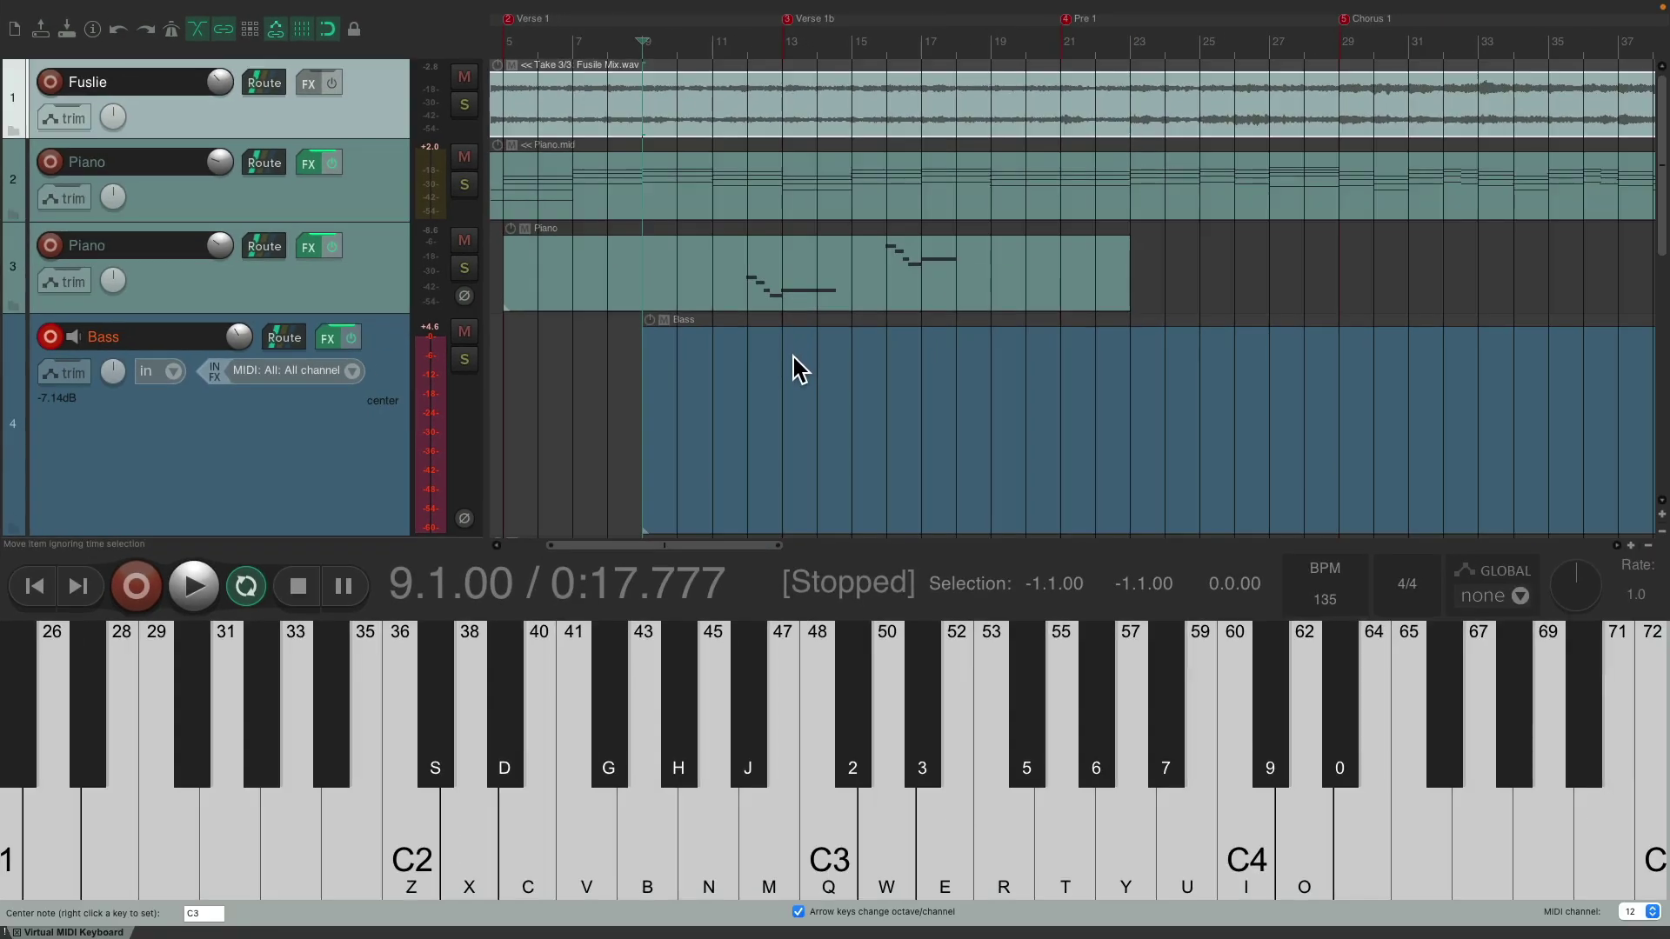
- Open the empty Bass item in the MIDI editor and start recording from bar 9
double_click(1198, 542)
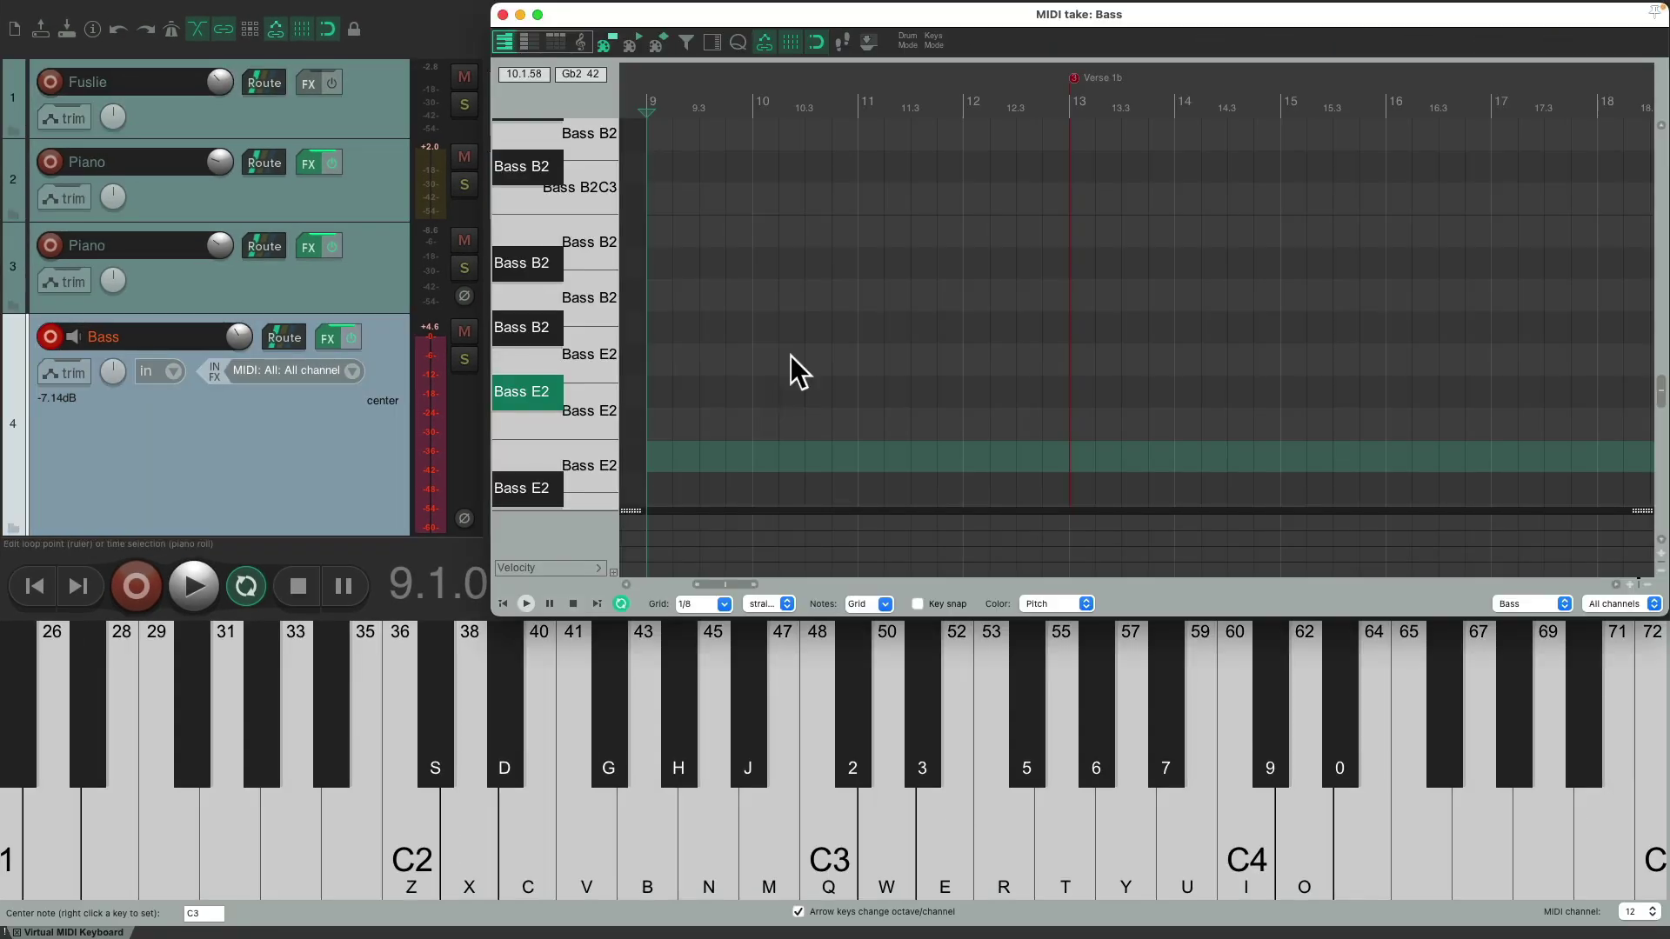
key("space")
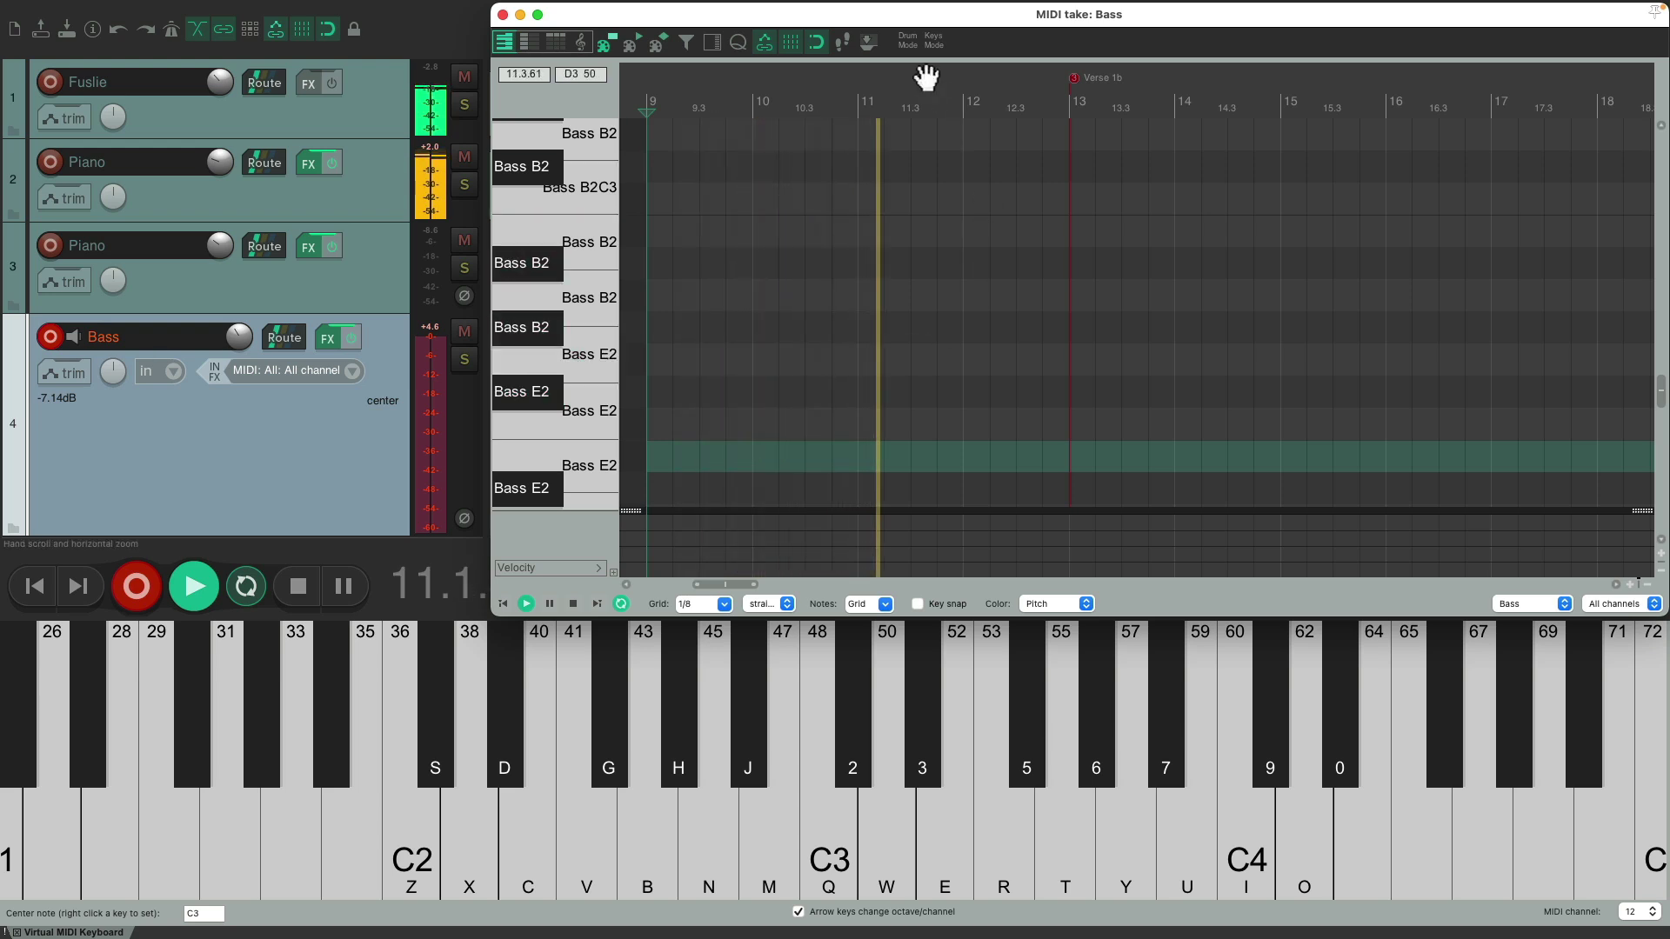
scroll(926, 78, "up", 2)
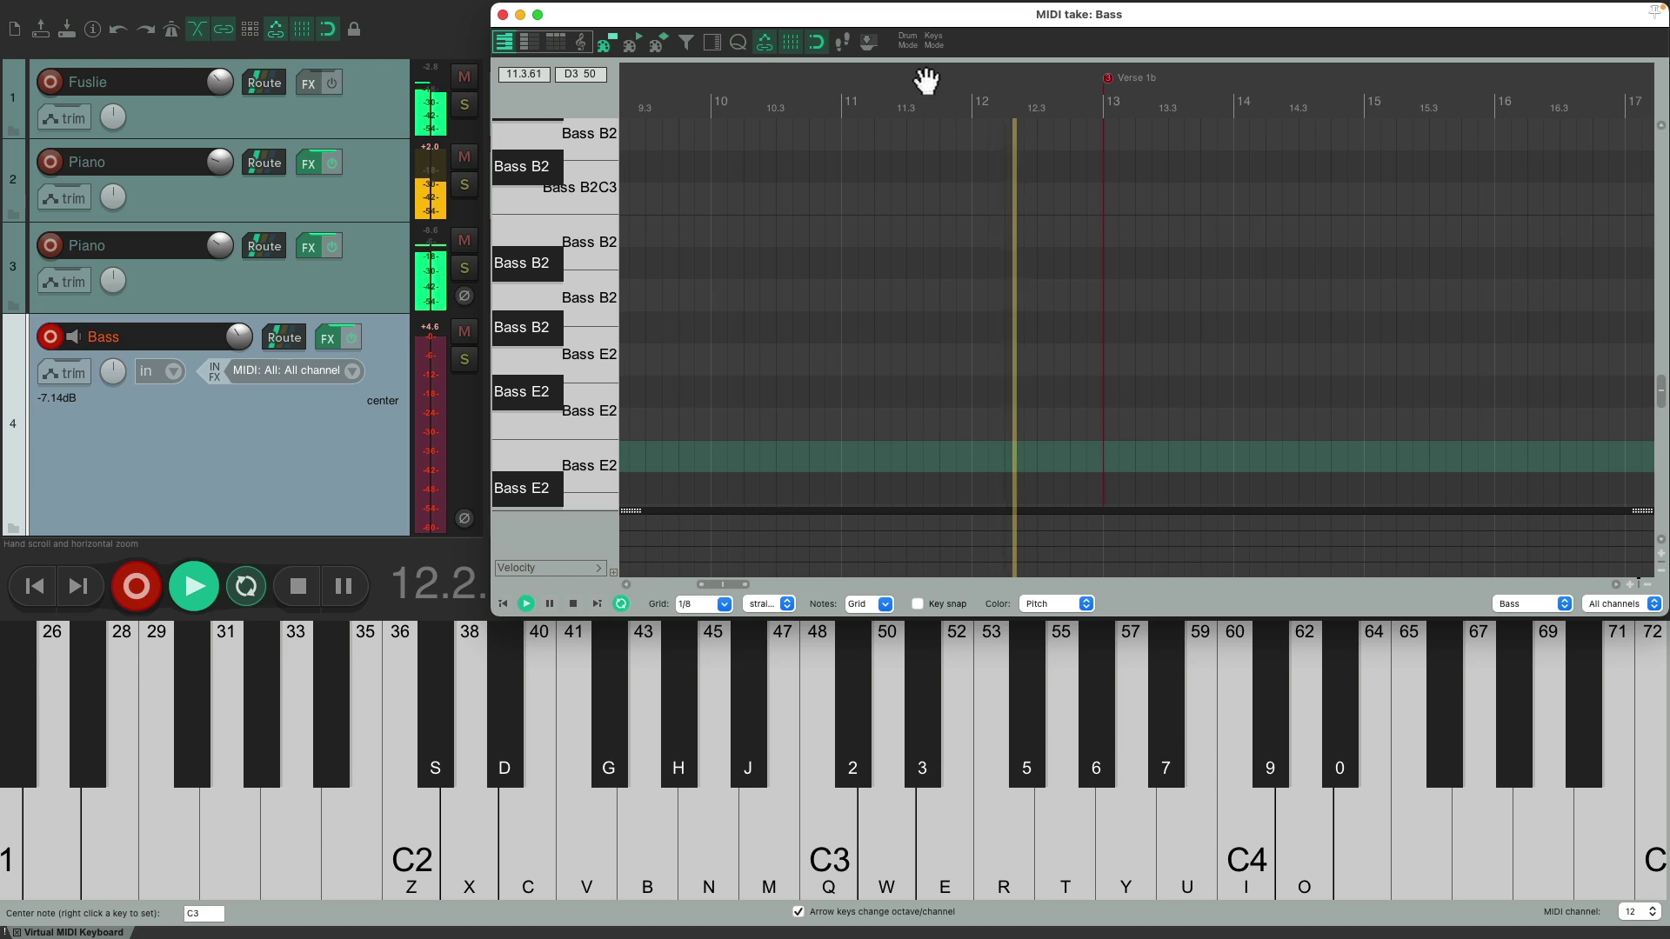
- Record a repeated E2 bass riff across bars 13 and 14 at the start of Verse 1b
key("c")
key("c")
key("c")
key("c")
key("c")
key("c")
key("c")
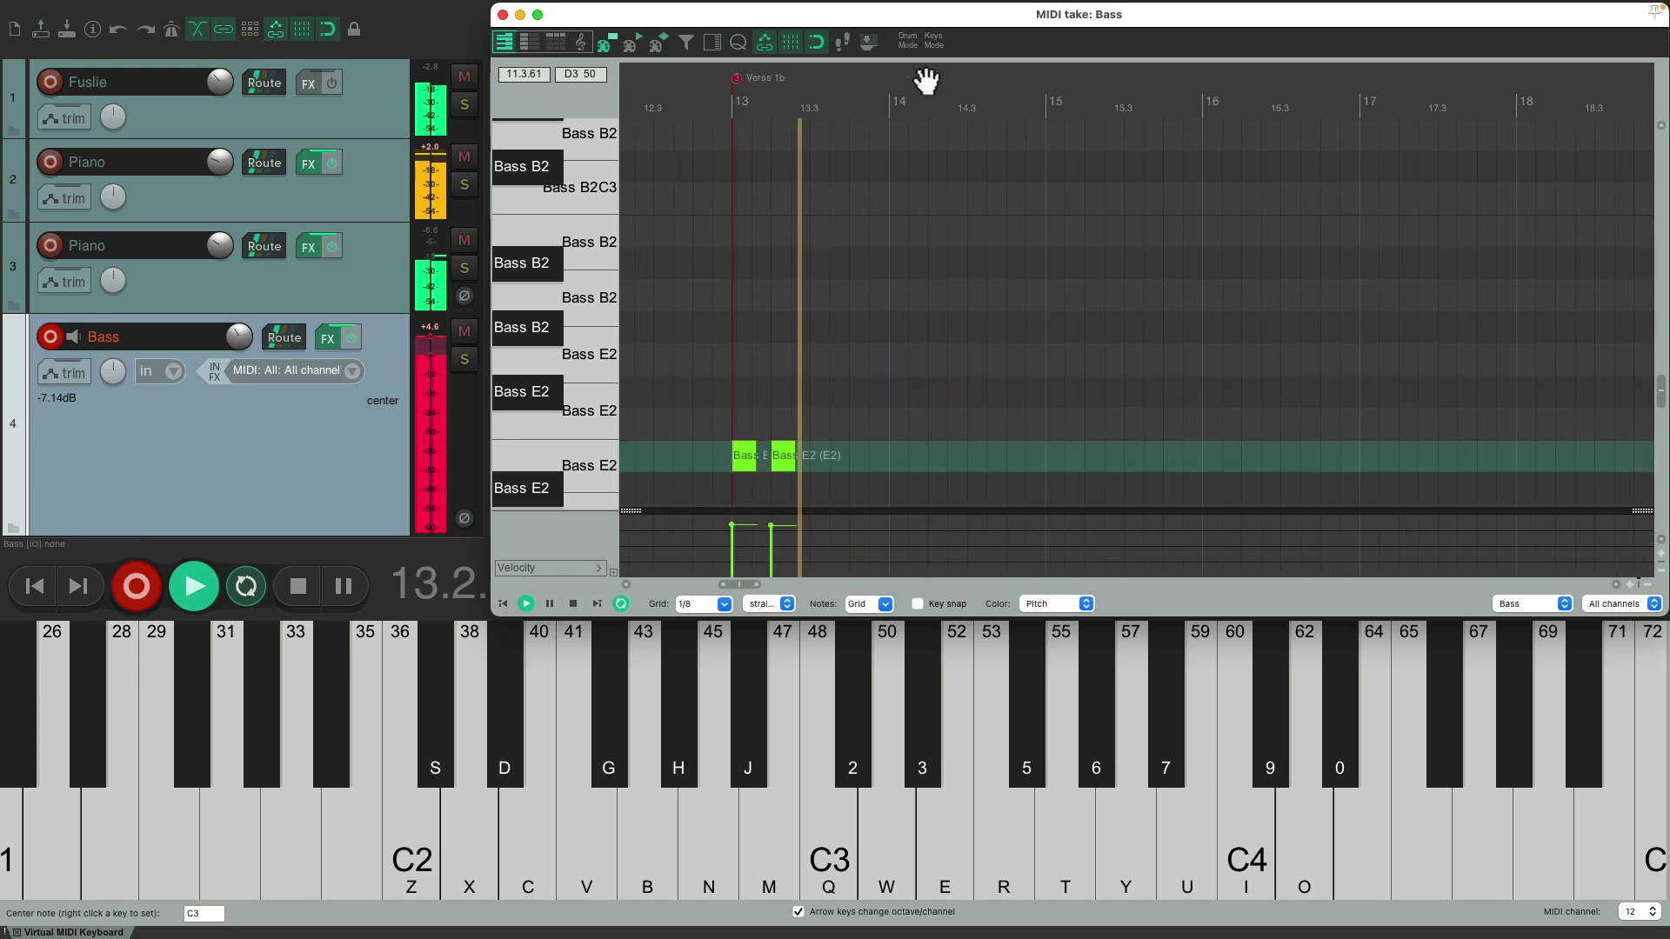
key("c")
key("c")
key("c")
key("c")
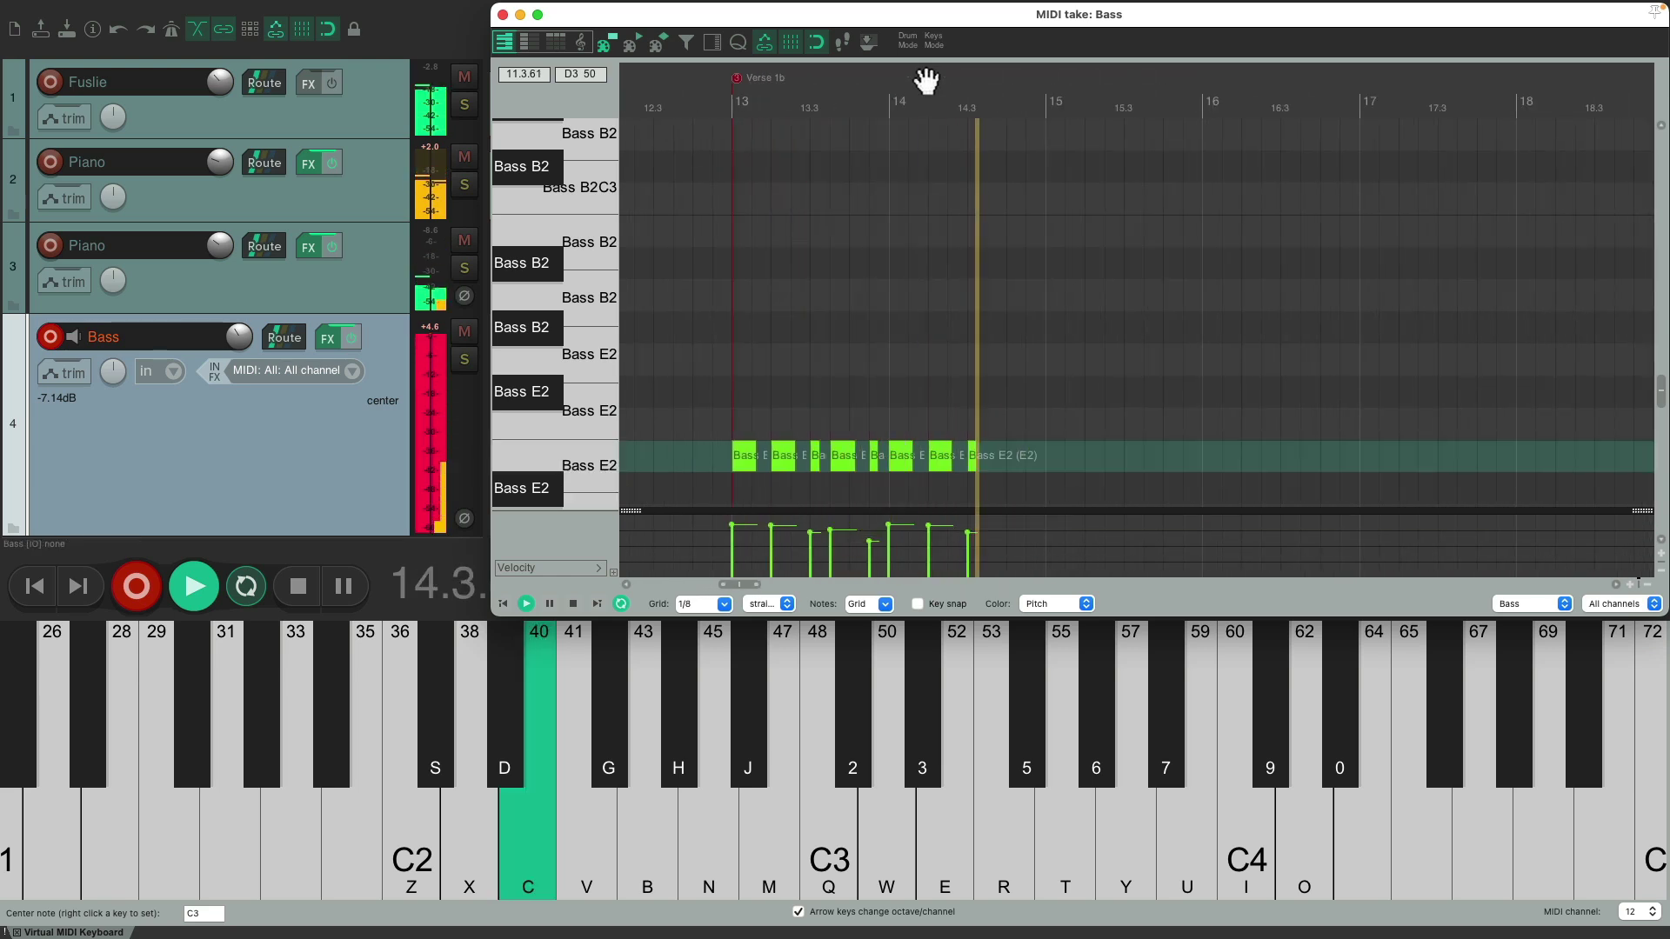
- Continue the bass riff on B2 across bars 15 and 16
key("m")
key("m")
key("m")
key("m")
key("m")
key("m")
key("m")
key("m")
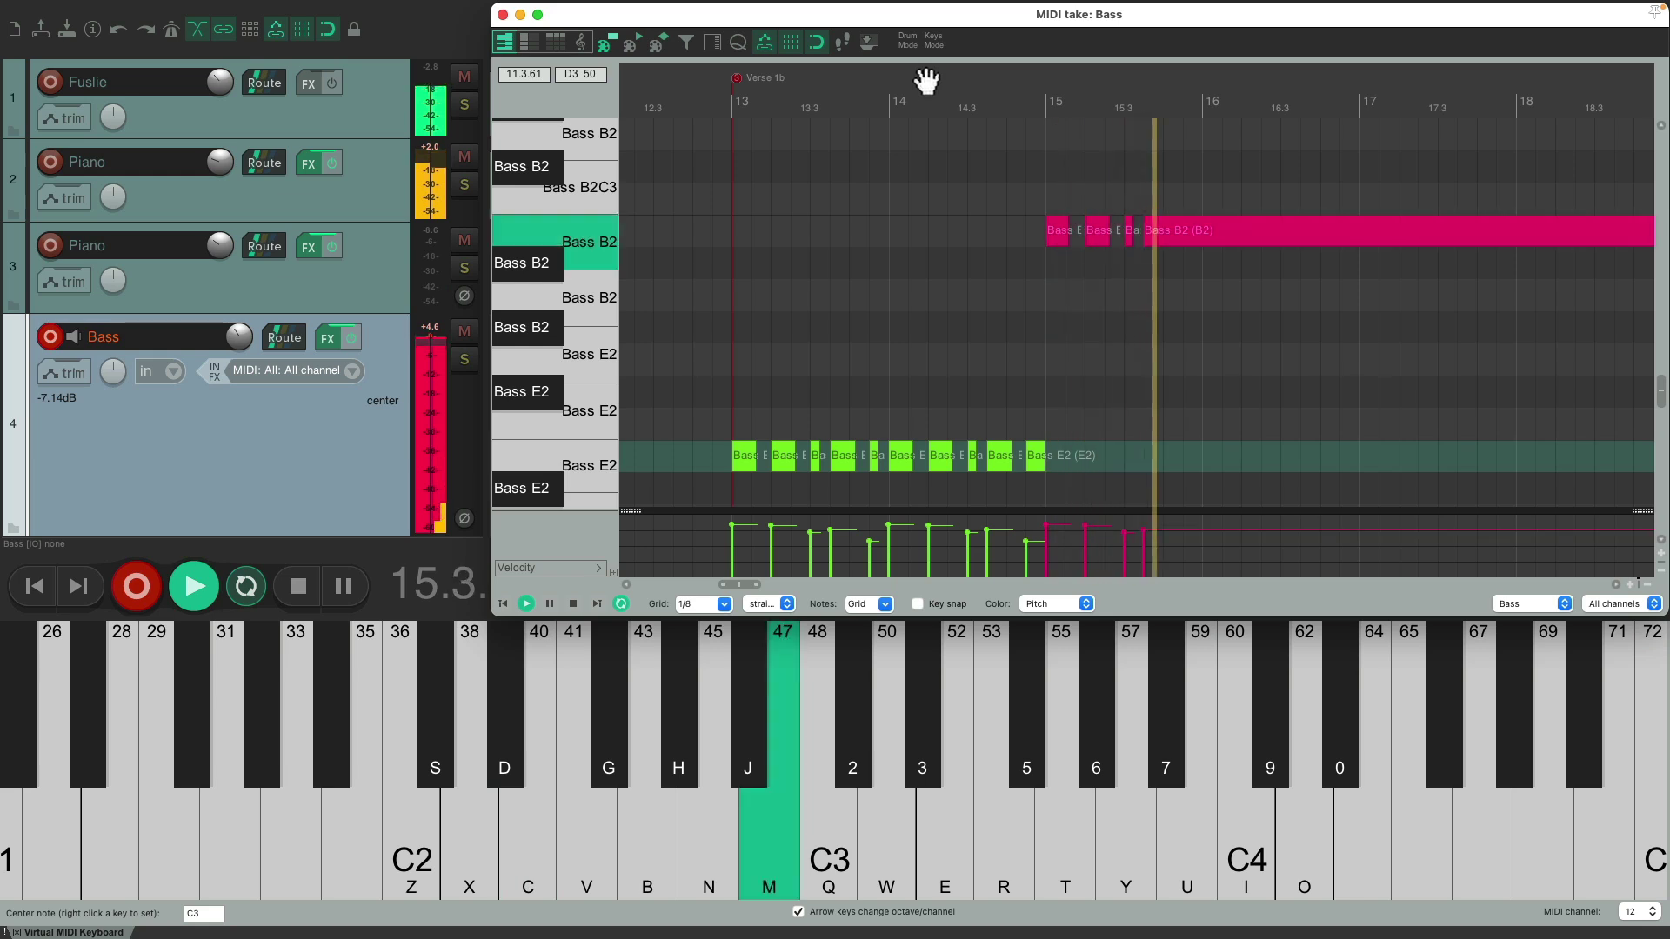
key("m")
key("m")
- Continue the bass riff on Db3 across bars 17 and 18, ending with a B2 passing note
key("2")
key("2")
key("2")
key("2")
key("2")
key("2")
key("2")
key("2")
key("2")
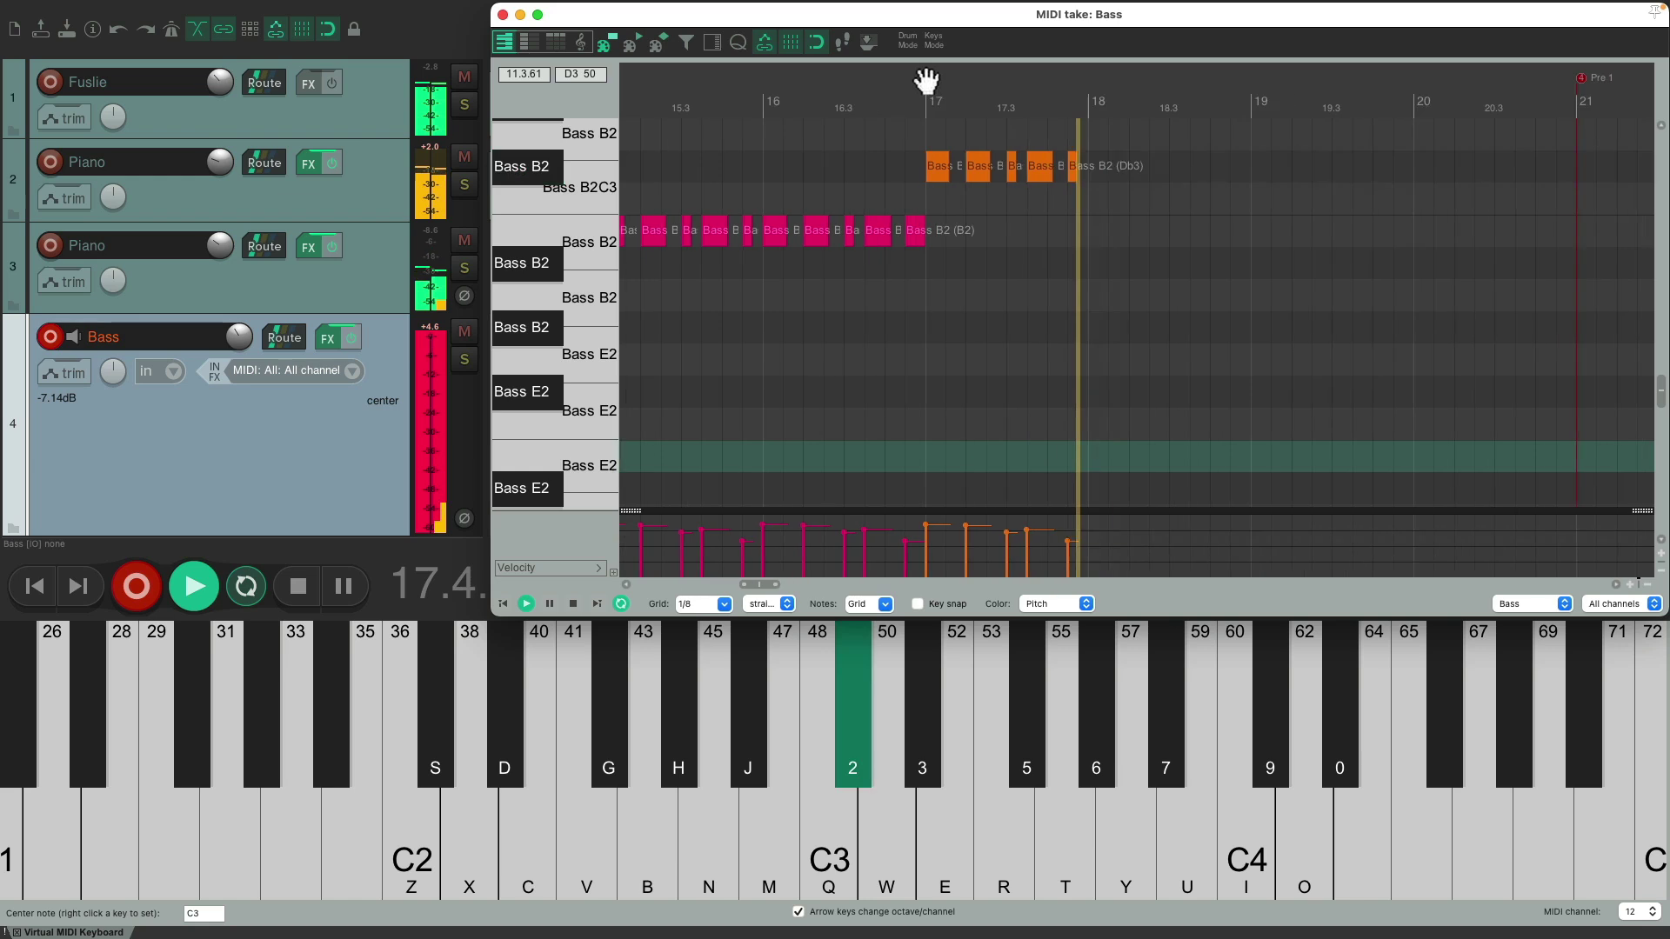
key("m")
- Continue the bass riff on A2 across bars 19 and 20, ending with an Ab2 passing note
key("n")
key("n")
key("n")
key("n")
key("n")
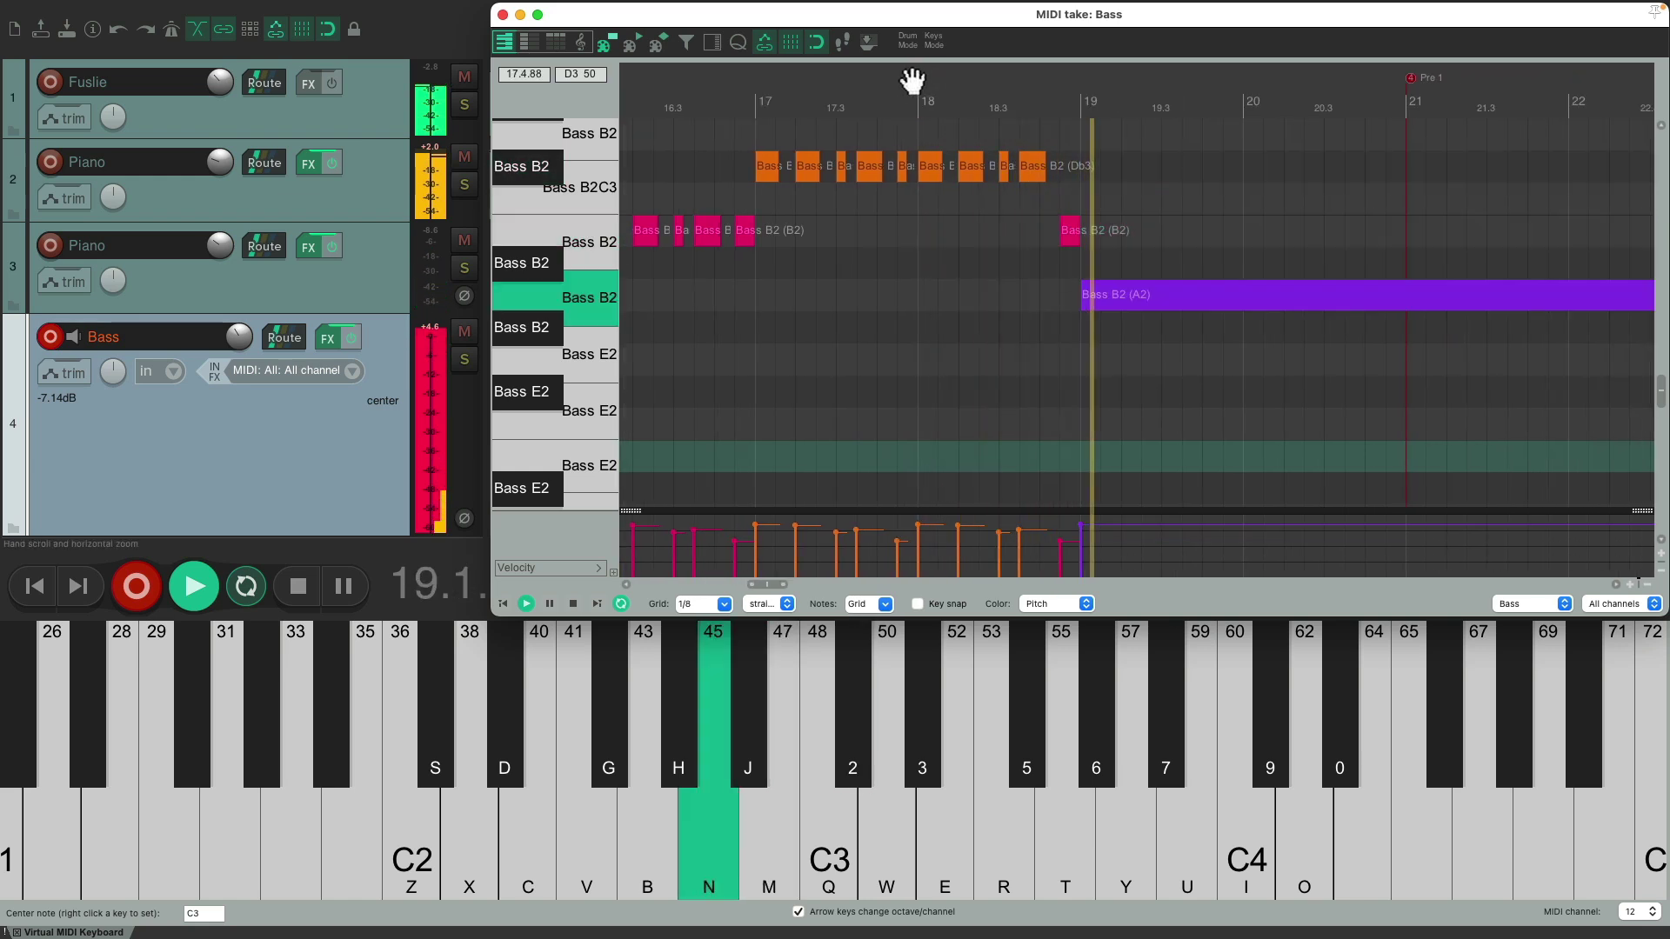
key("n")
key("n")
key("n")
key("n")
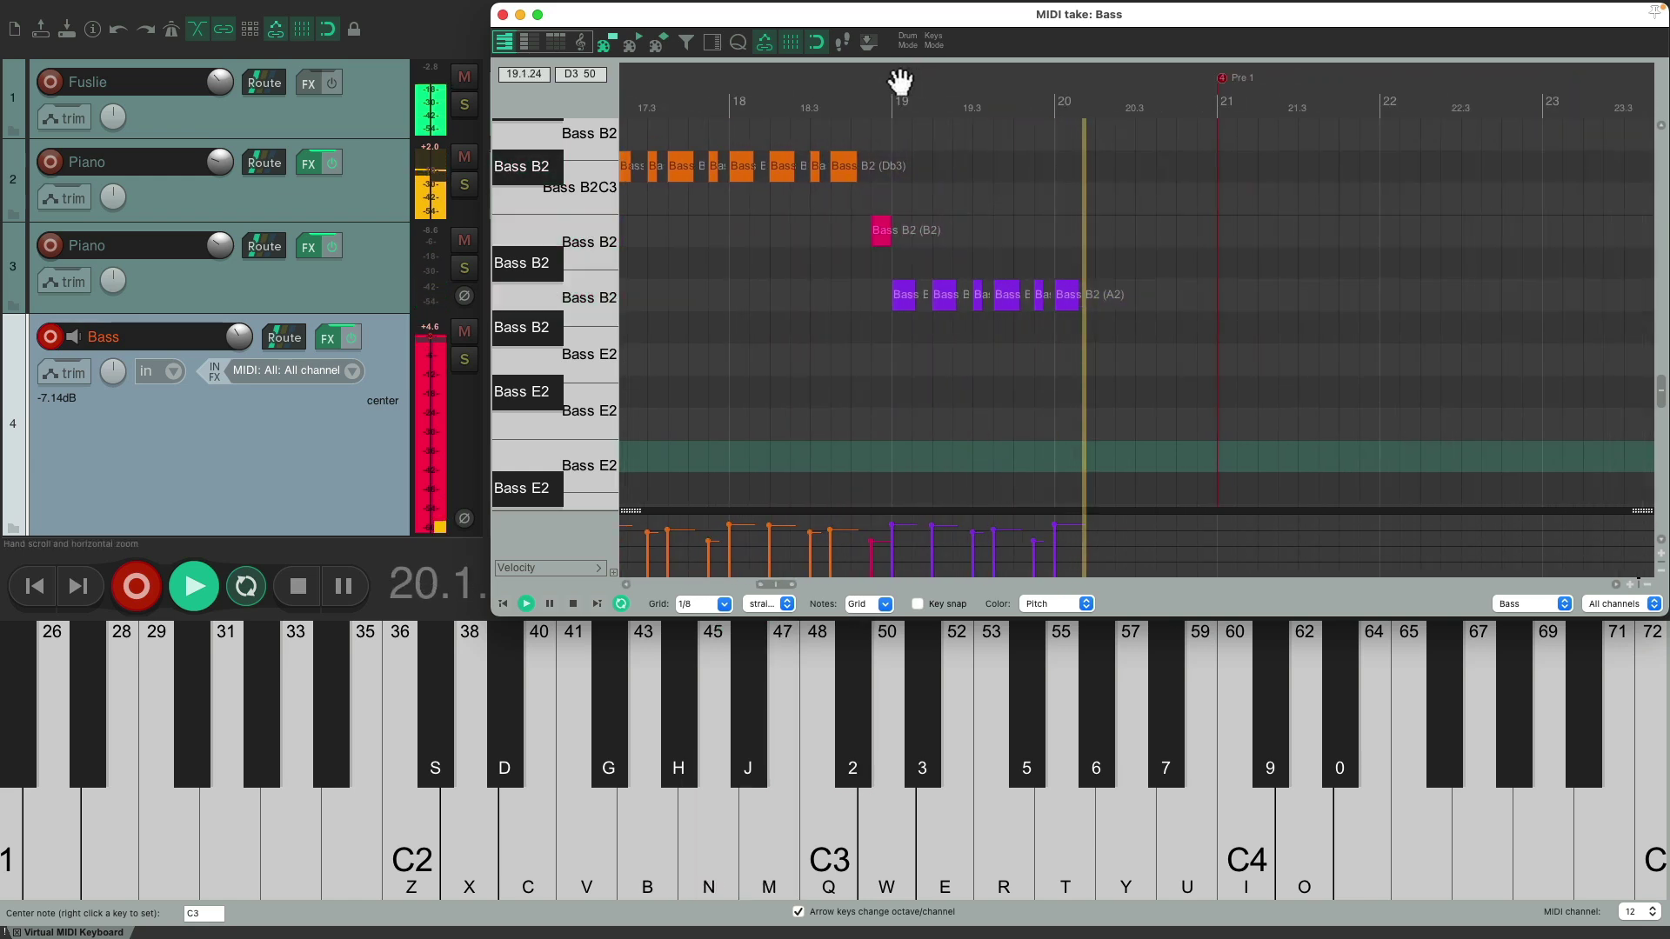
key("h")
- Record the A2 bass riff across bars 21 and 22 of Pre 1, ending with a Db3 passing note
key("n")
key("n")
key("n")
key("n")
key("n")
key("n")
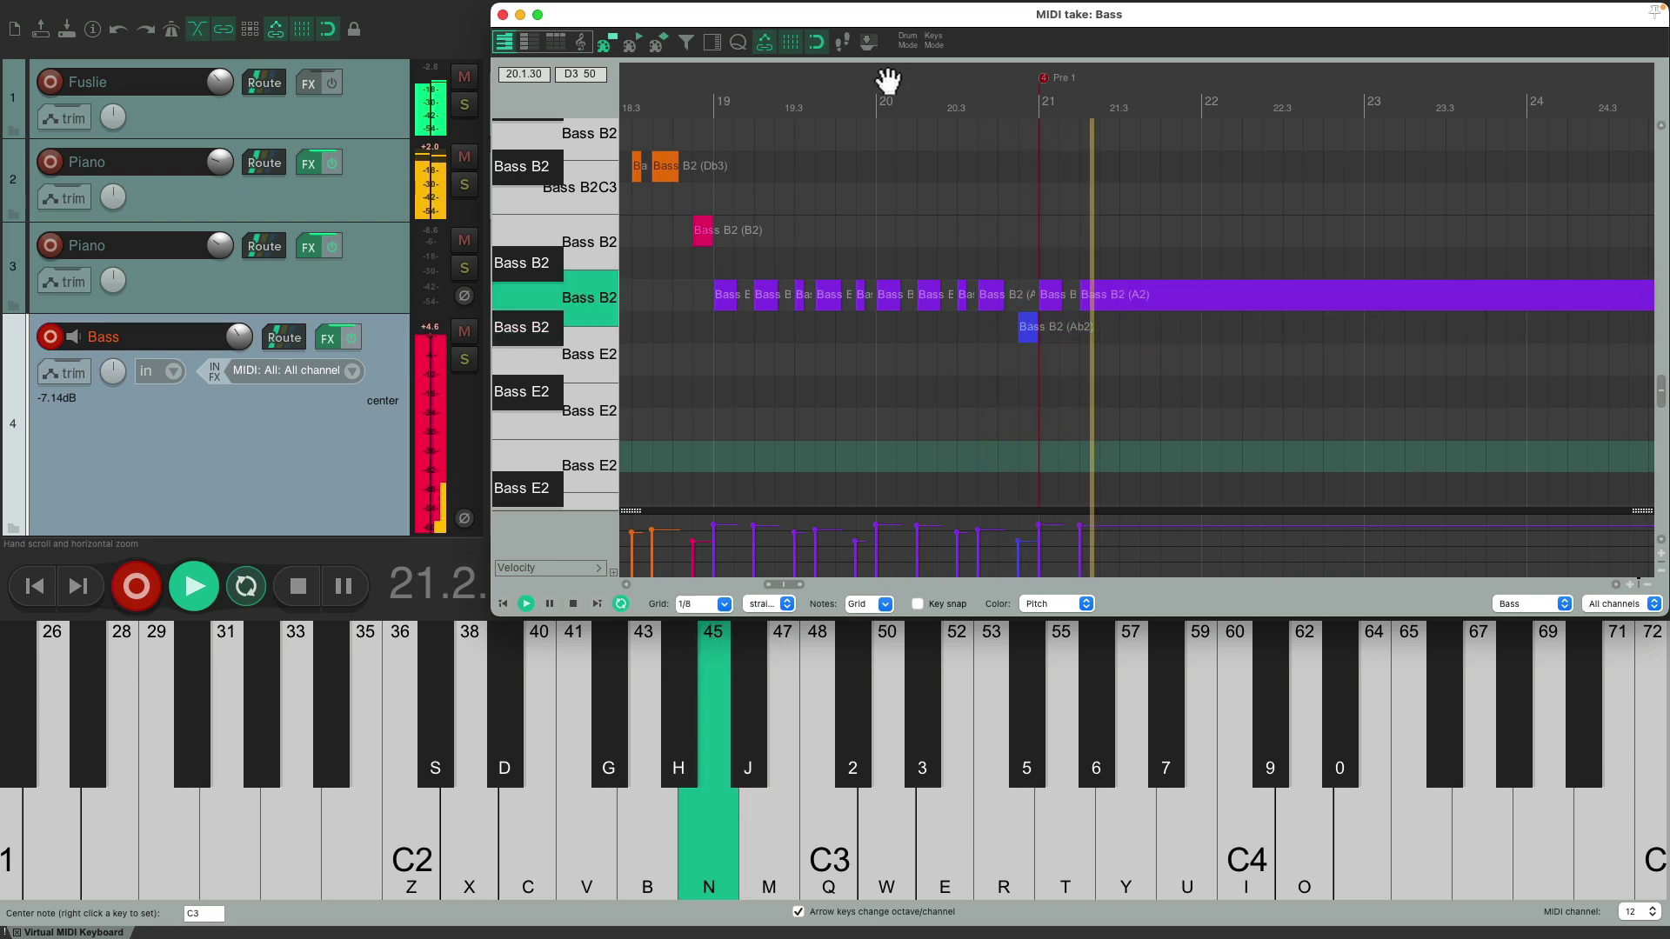
key("n")
key("n")
key("n")
key("2")
- Continue the bass riff on B2 across bars 23 and 24, ending with a C3 passing note
key("m")
key("m")
key("m")
key("m")
key("m")
key("m")
key("m")
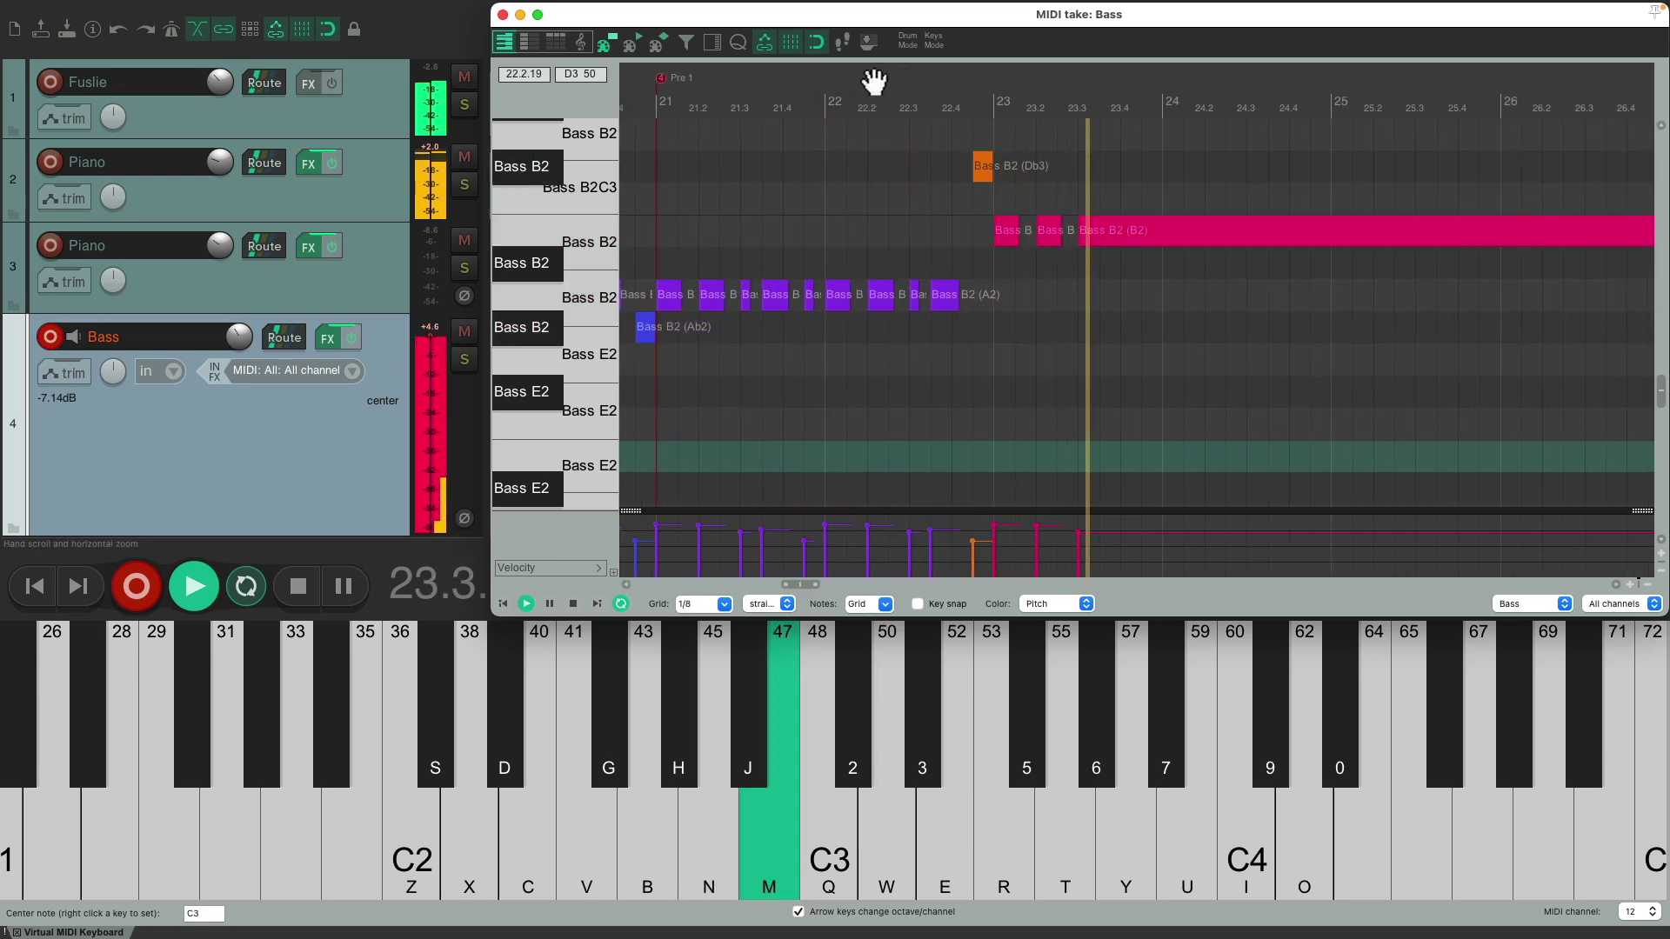
key("m")
key("m")
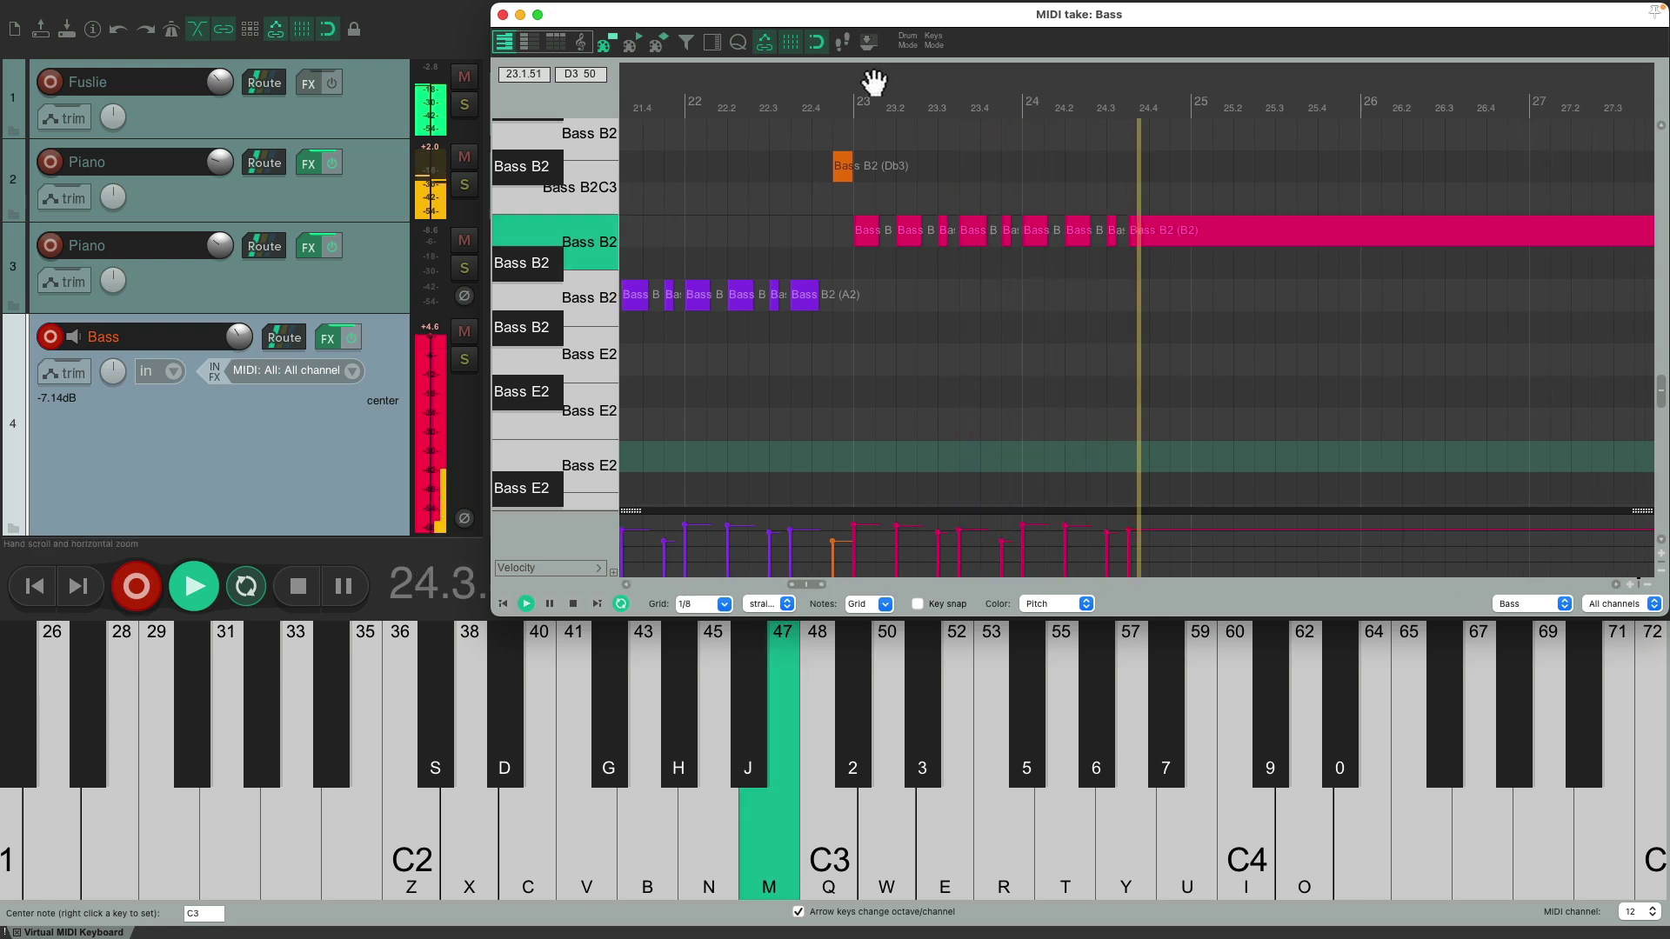
key("q")
- Record the bass riff on Db3 in bar 25 and on B2 moving down to E2 in bar 26
key("2")
key("2")
key("2")
key("2")
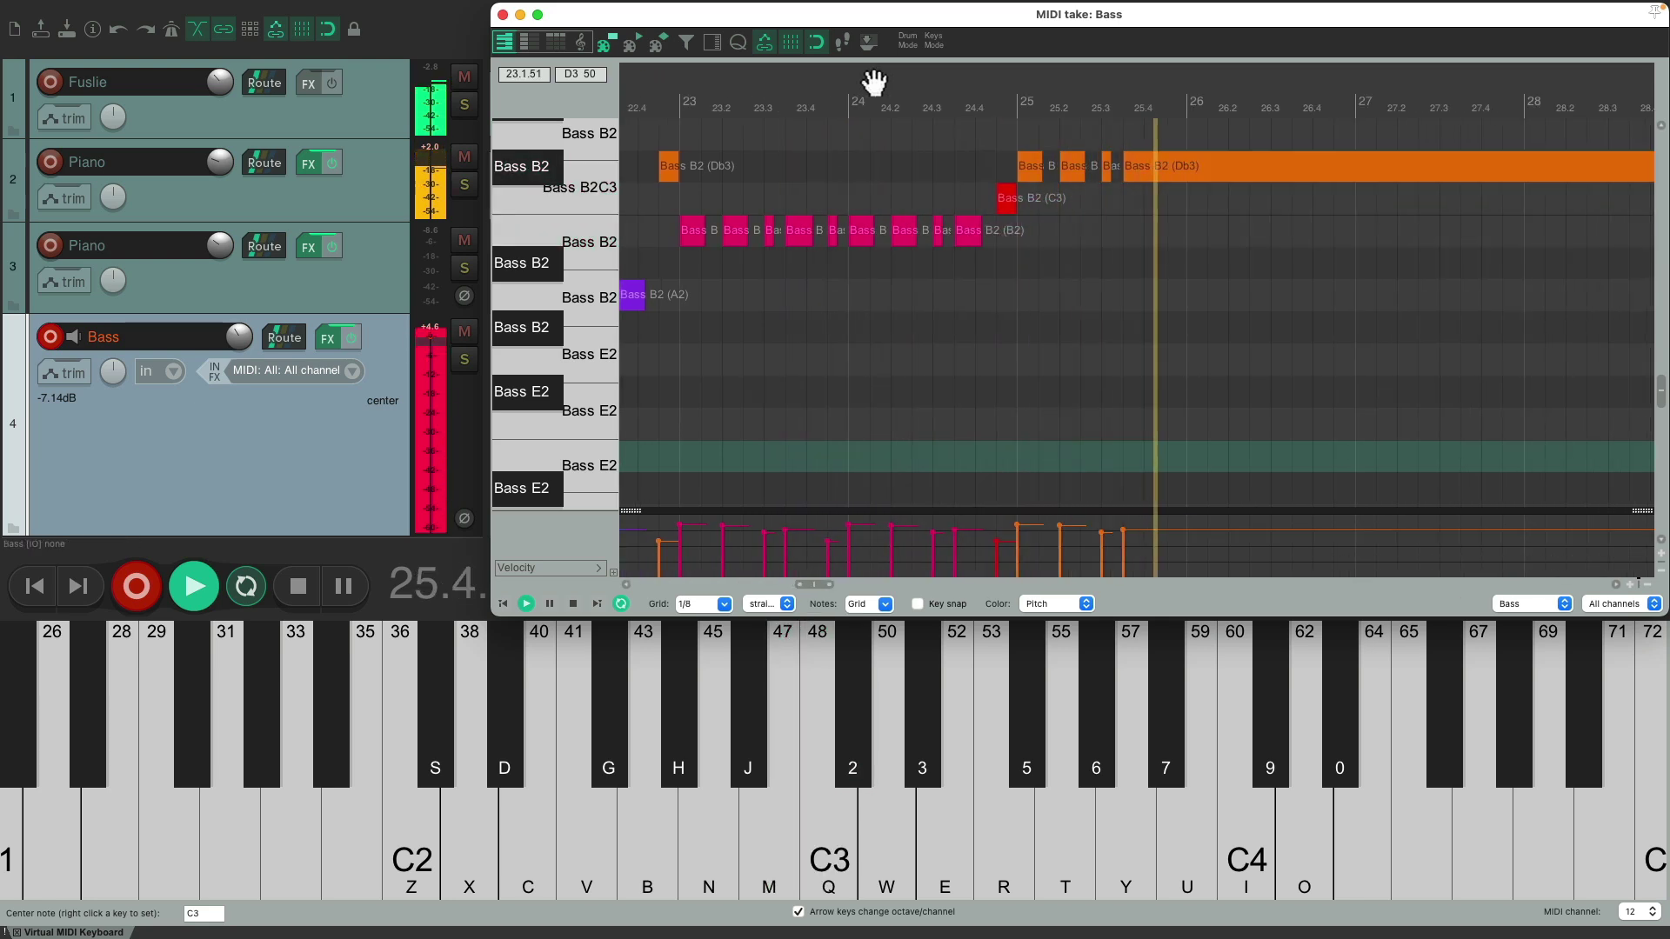
key("2")
key("m")
key("m")
key("c")
key("c")
key("c")
- Record the Ab2 bass riff across bars 27 and 28, ending with paired Db3 and B2 notes leading into Chorus 1
key("h")
key("h")
key("h")
key("h")
key("h")
key("h")
key("h")
key("h")
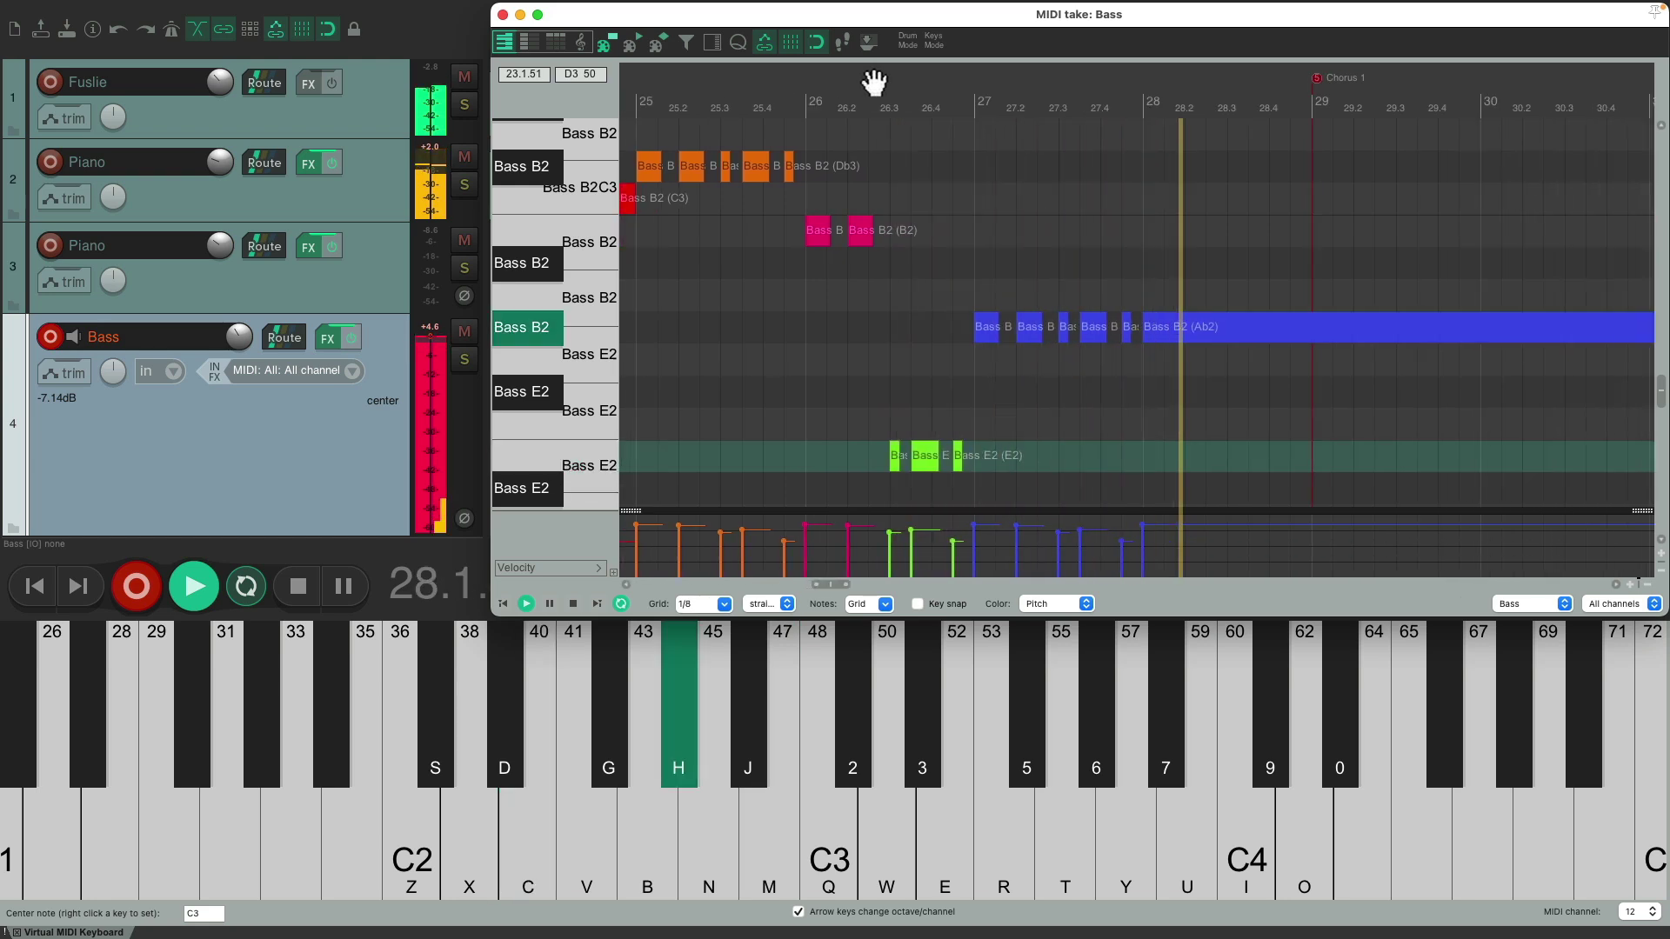
key("2")
key("2")
key("m")
key("m")
- Record the Chorus 1 bass riff on A2 in bar 29 and on E2 in bar 30
key("n")
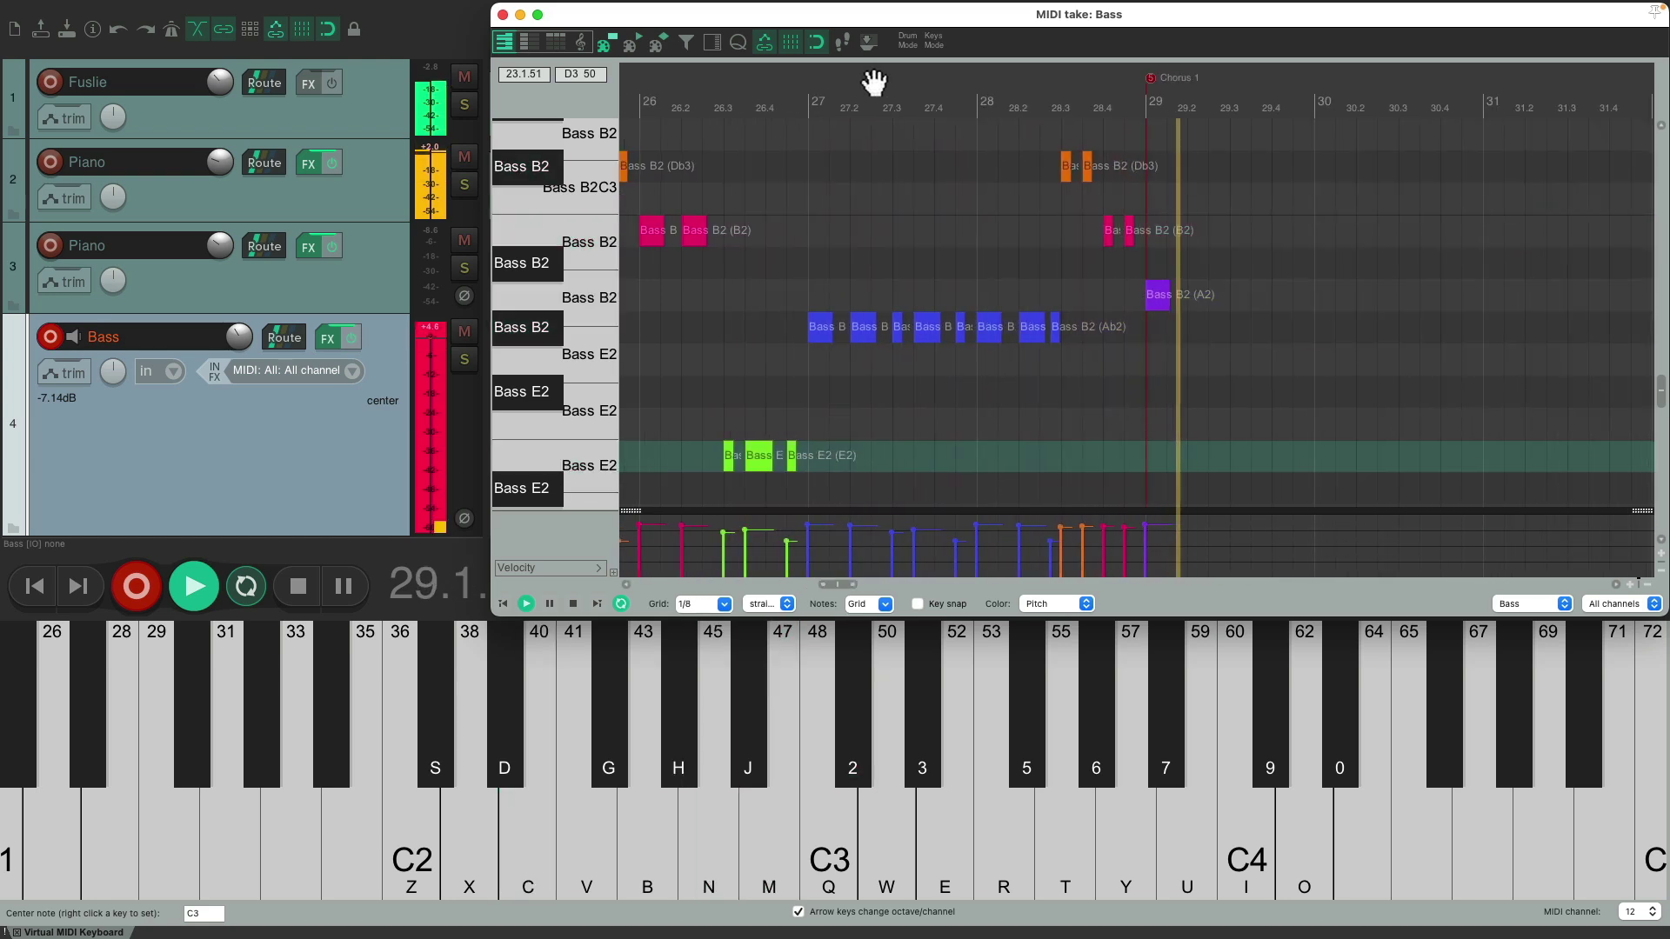
key("n")
key("n")
key("n")
key("n")
key("c")
key("c")
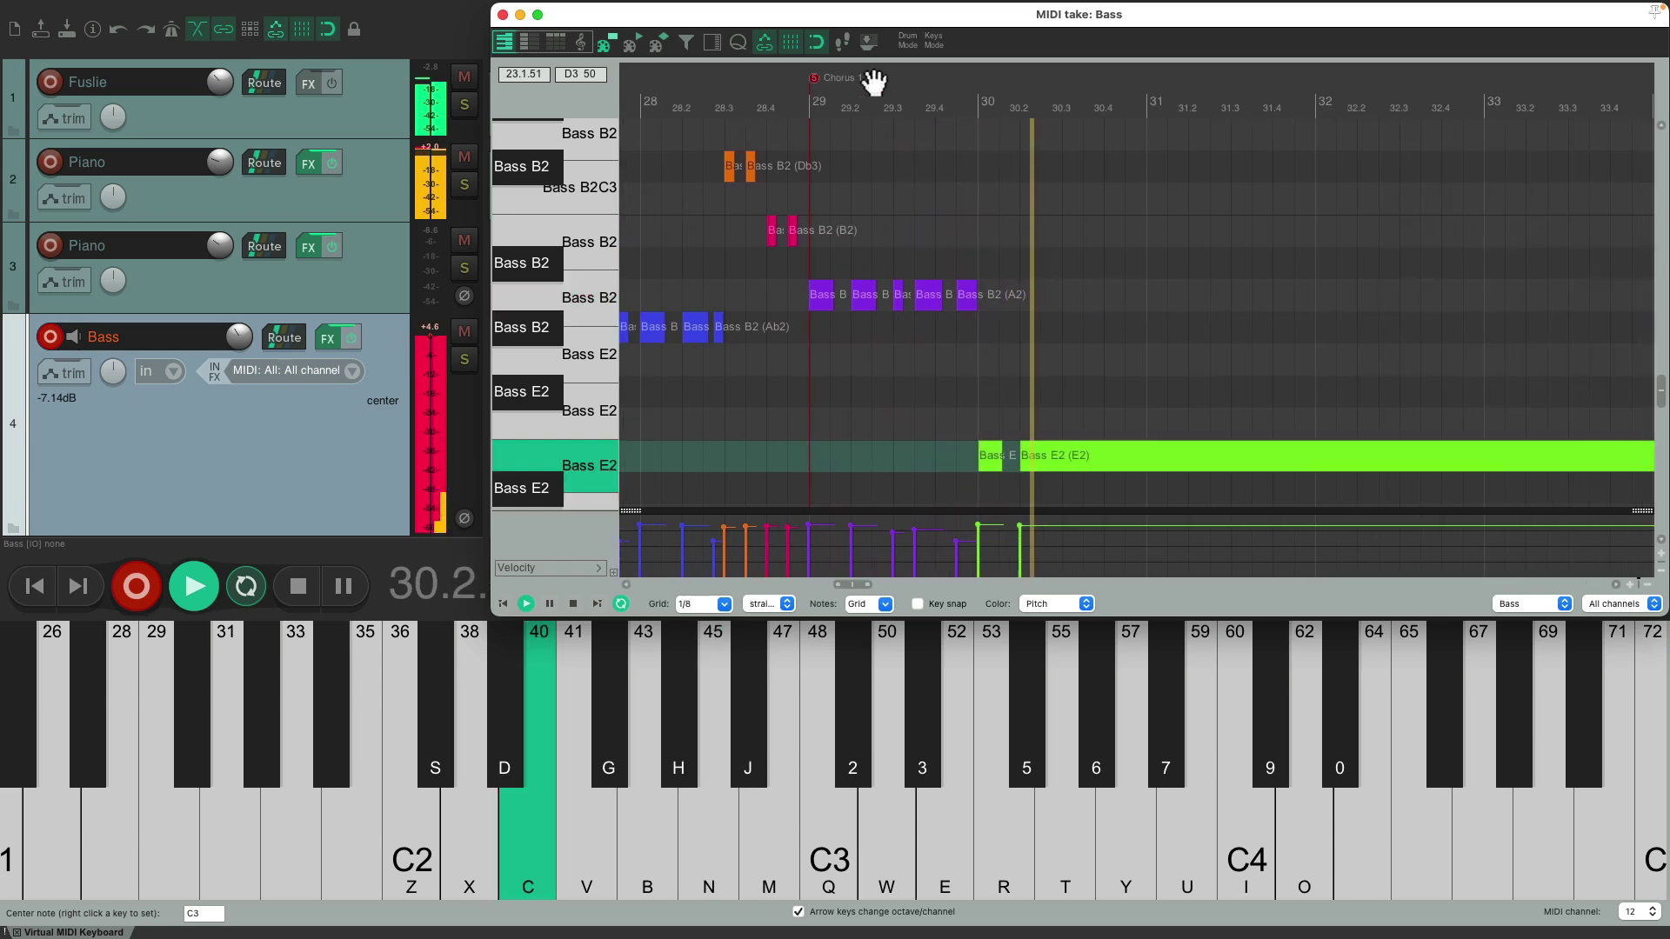
key("c")
key("c")
key("c")
- Continue the chorus bass riff on B2 in bar 31 and on Db3 at the start of bar 32
key("m")
key("m")
key("m")
key("m")
key("m")
key("2")
key("2")
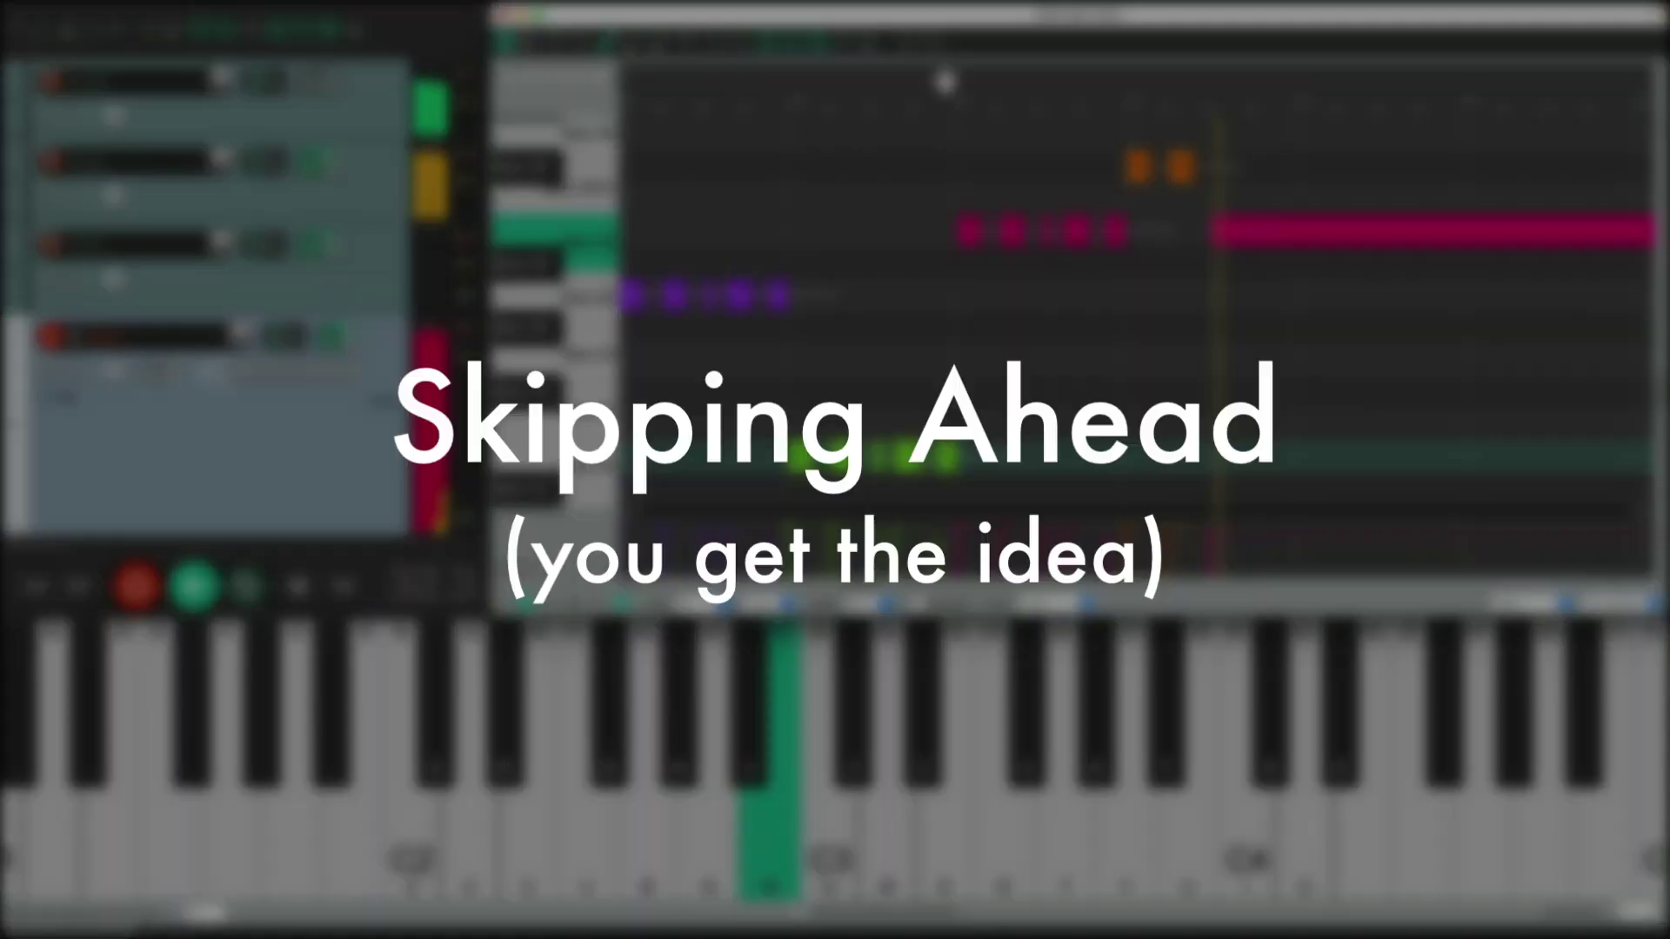